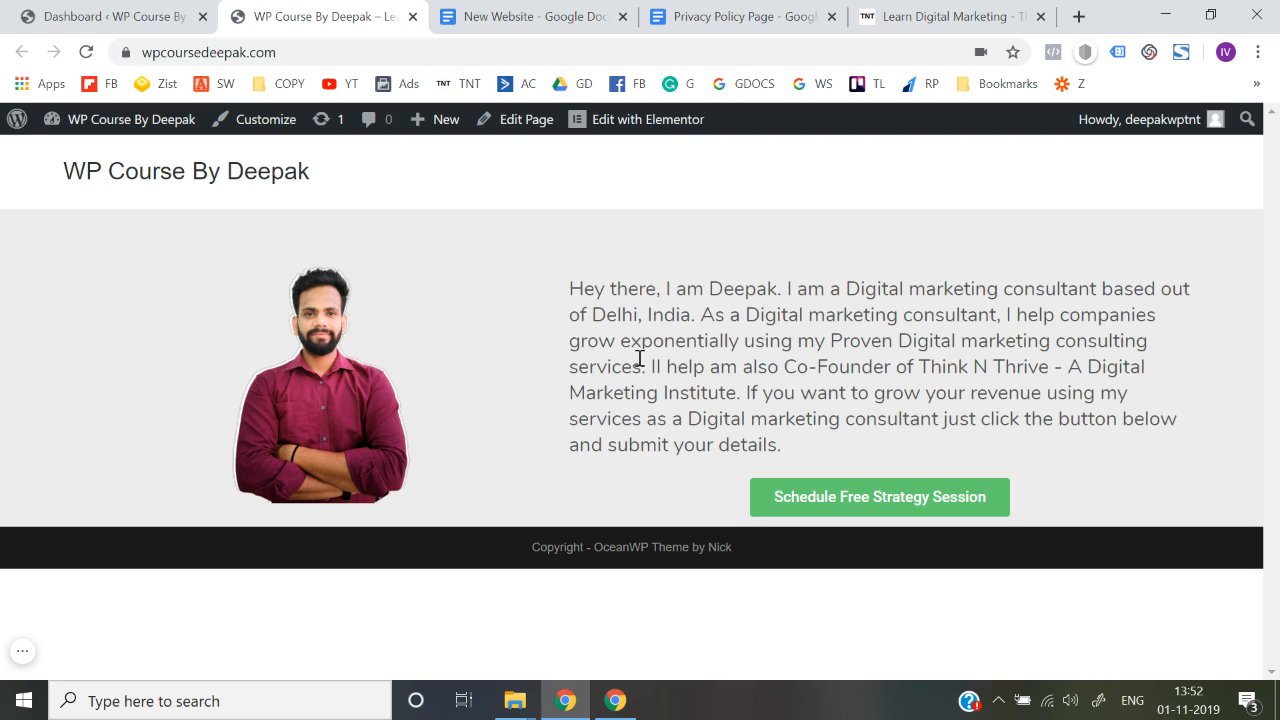
Step: Compare the homepage's title and footer credit with the header and footer of the Think N Thrive website
drag(39, 190, 357, 180)
click(359, 182)
click(1015, 10)
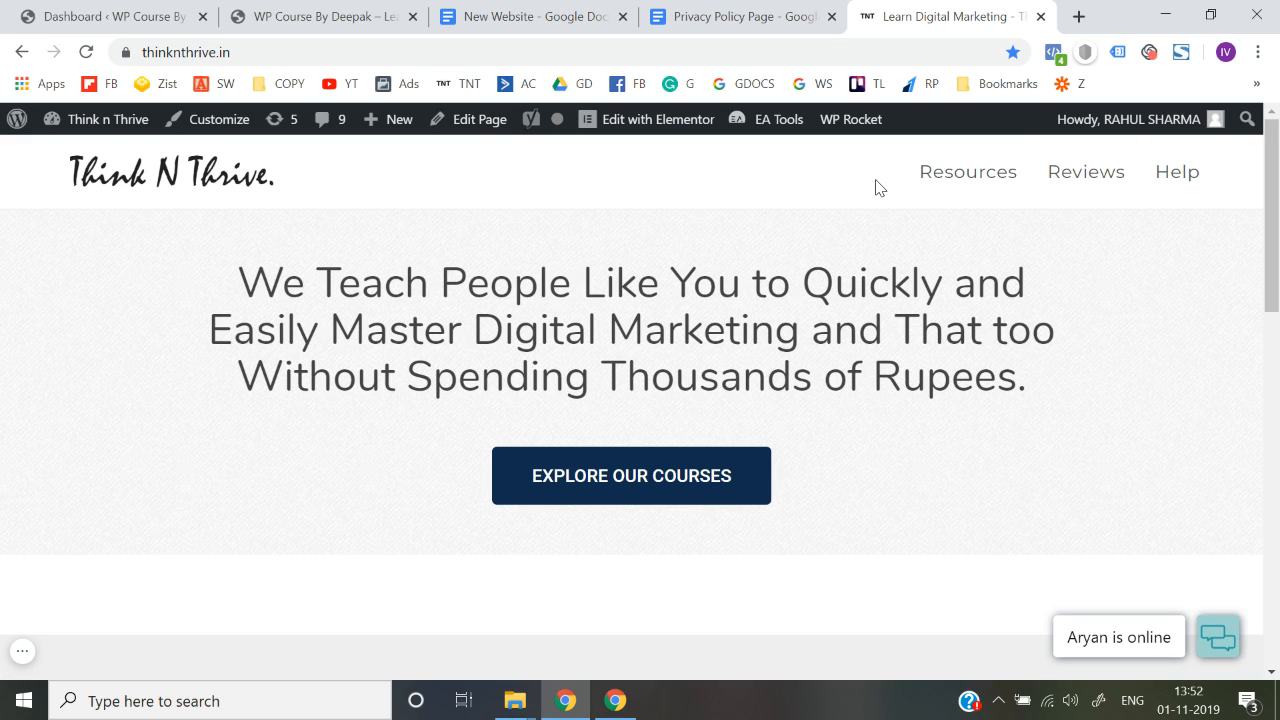
scroll(876, 189, down, 10)
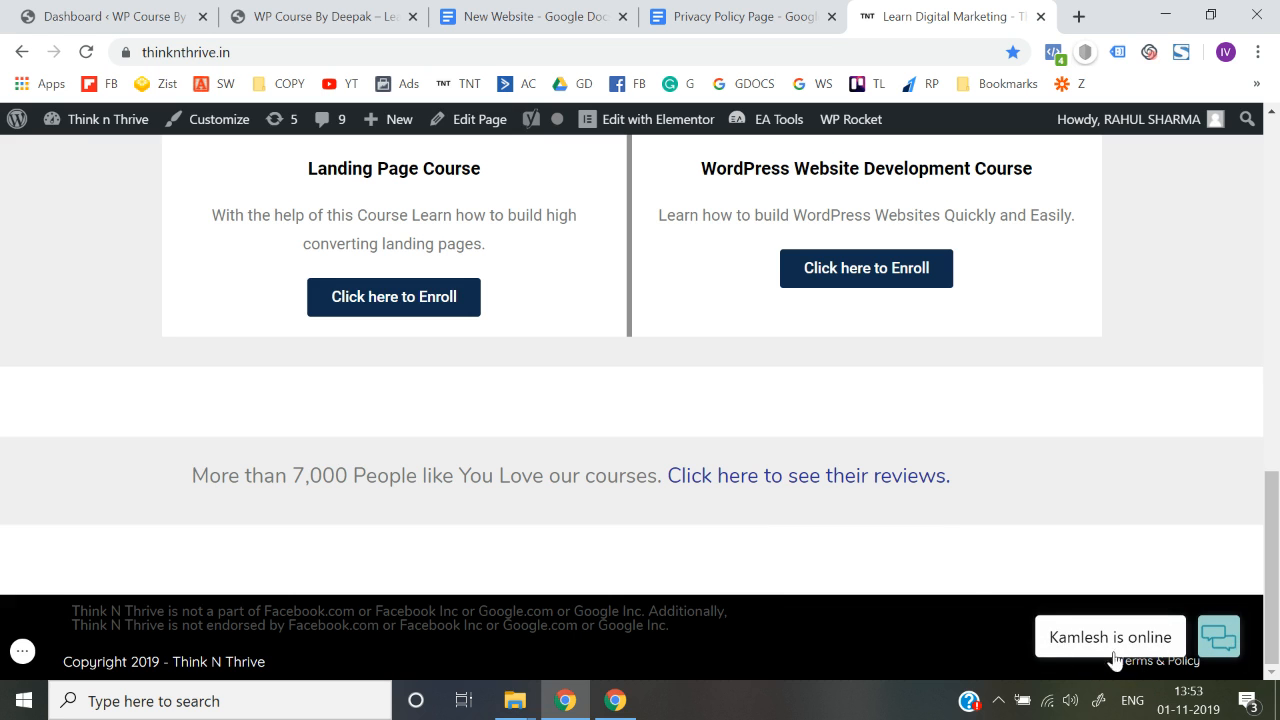
scroll(790, 546, up, 10)
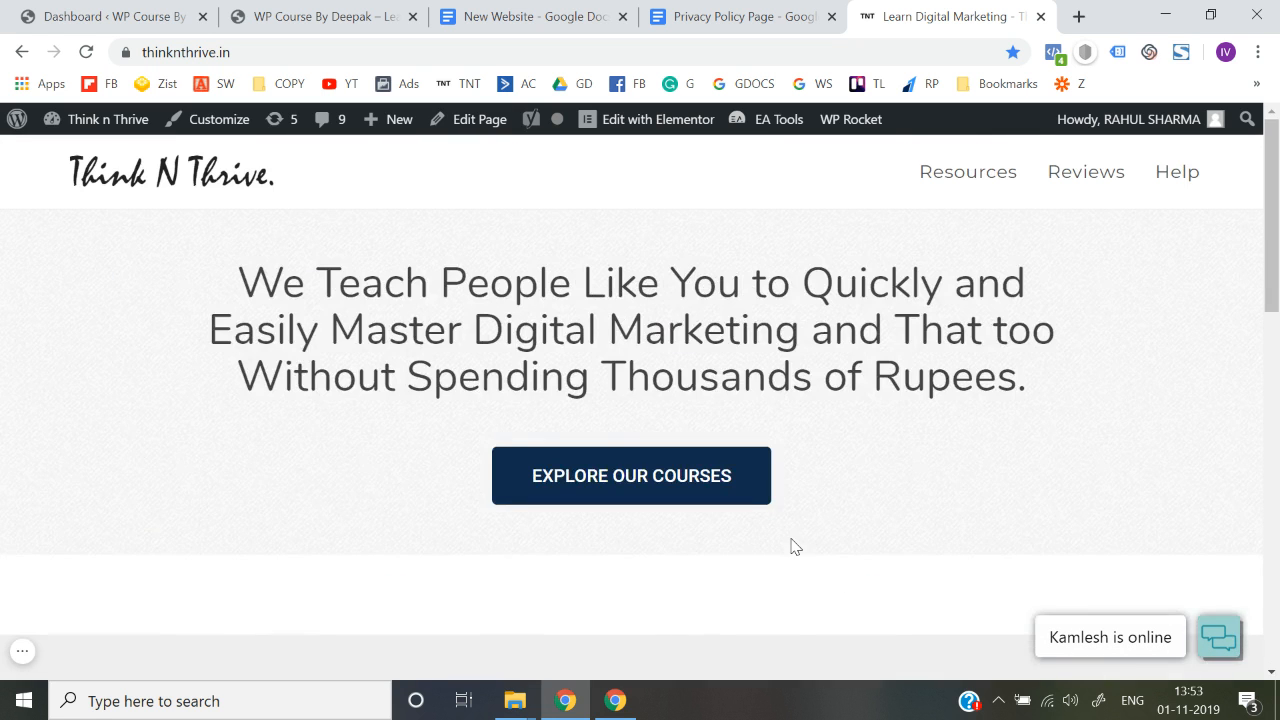
click(320, 16)
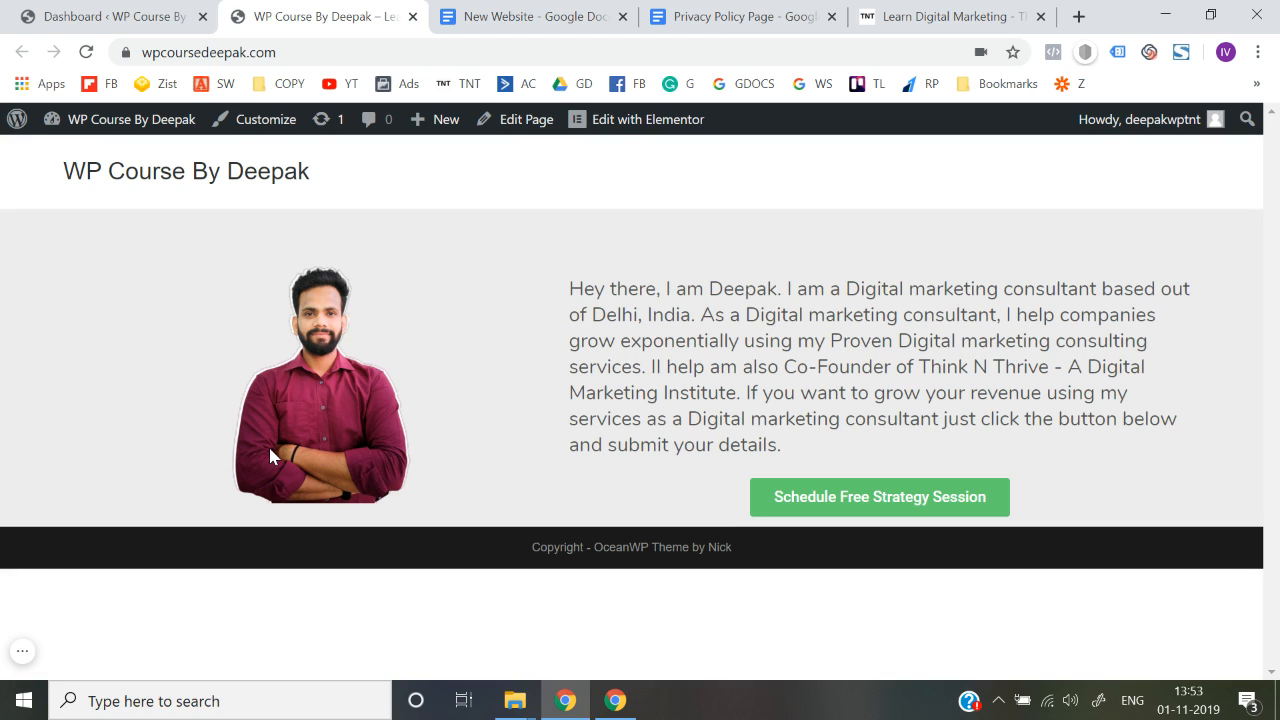
mouse_move(534, 550)
mouse_down()
mouse_move(749, 560)
mouse_move(534, 550)
mouse_up()
drag(534, 550, 754, 566)
click(545, 549)
click(762, 566)
Step: Replace the theme credit in the site's bottom footer copyright text with "WP Course By Deepak", keeping the date shortcode, and publish the change
click(284, 140)
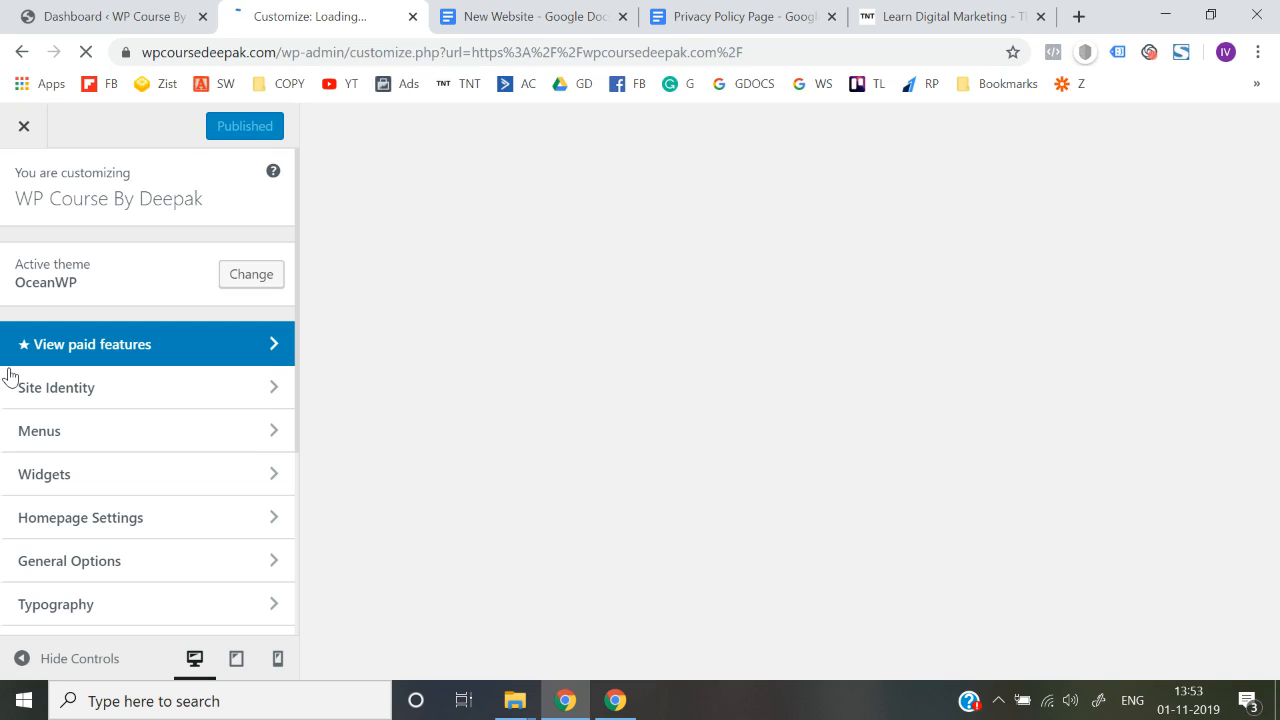
scroll(70, 513, down, 5)
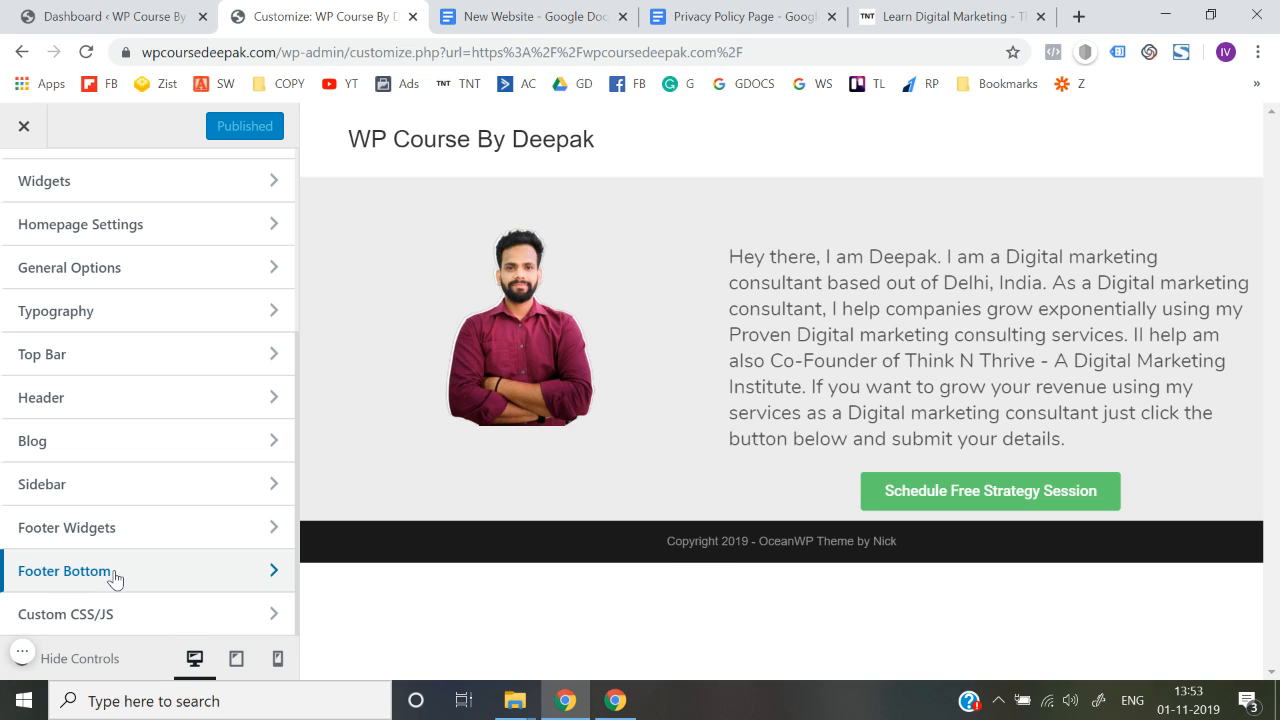
click(116, 578)
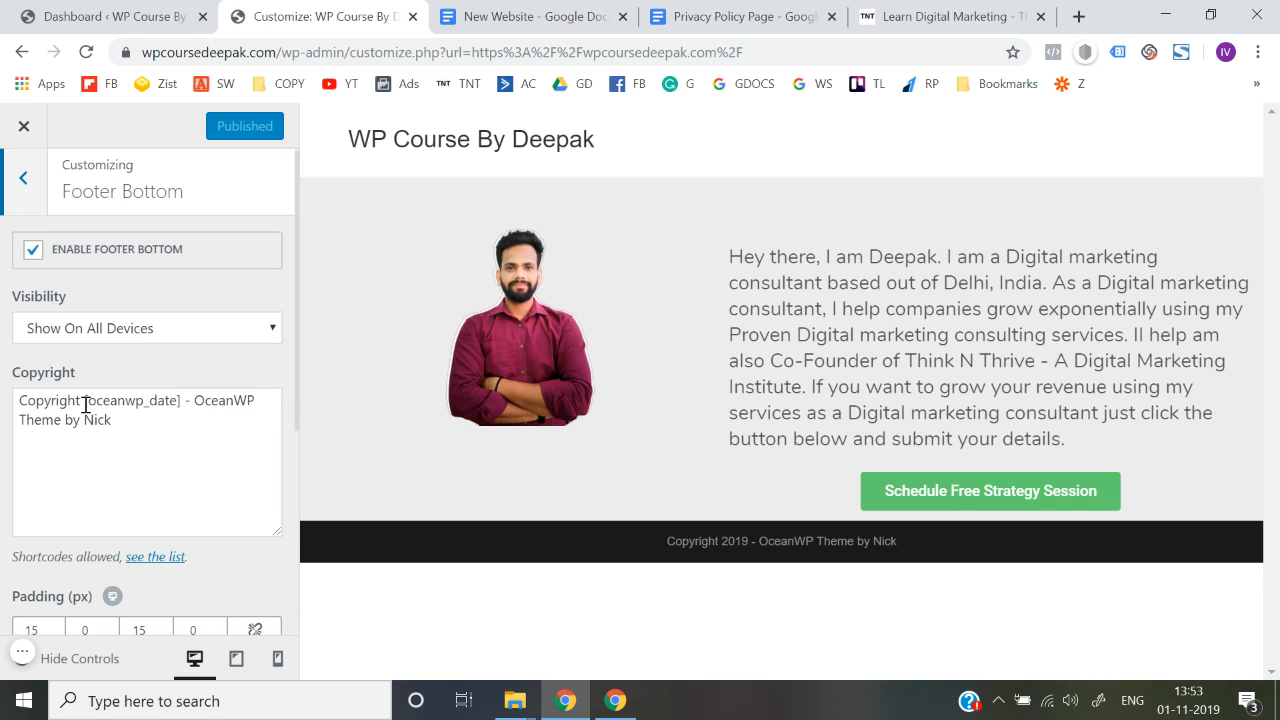
drag(196, 403, 216, 434)
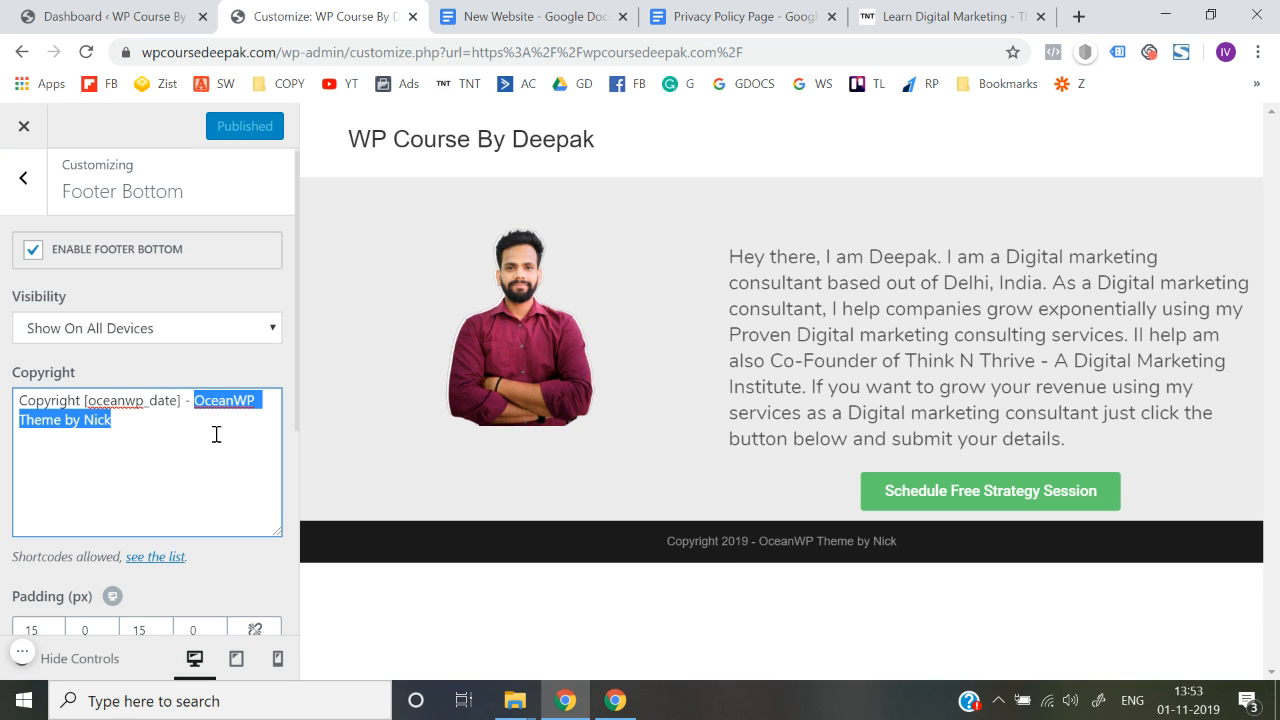
text(W)
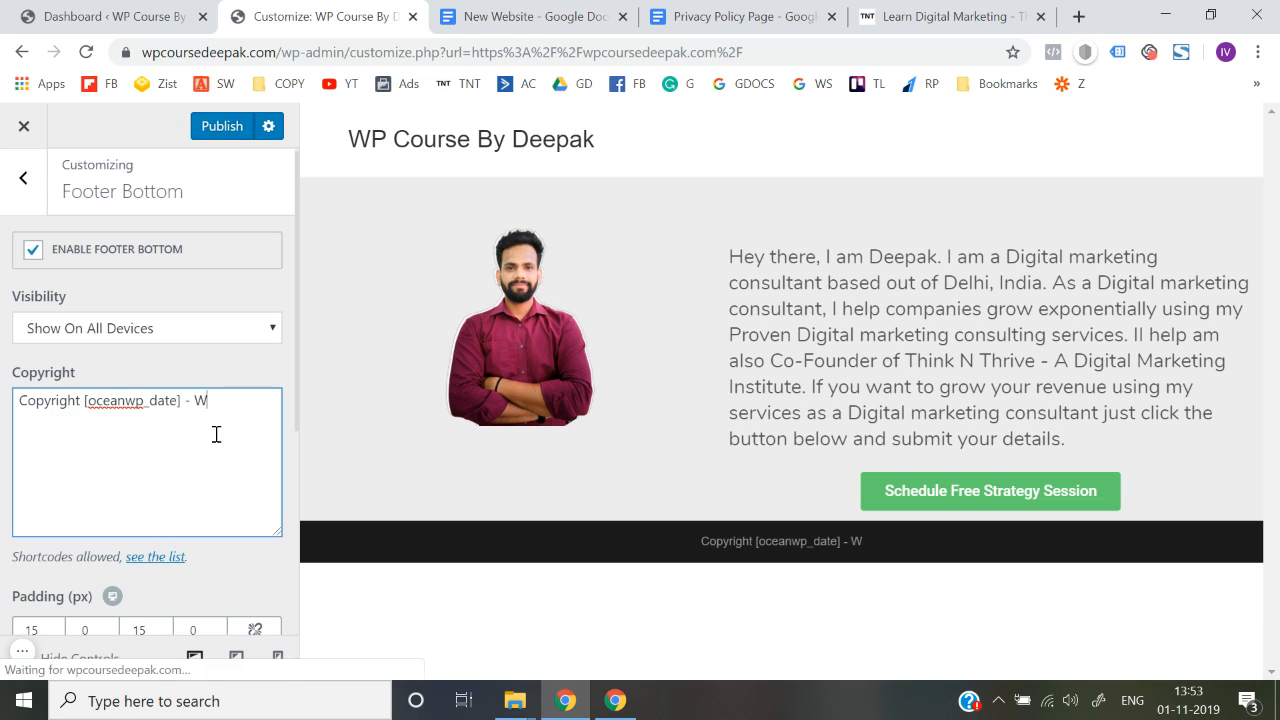
text(P Course By Deepak)
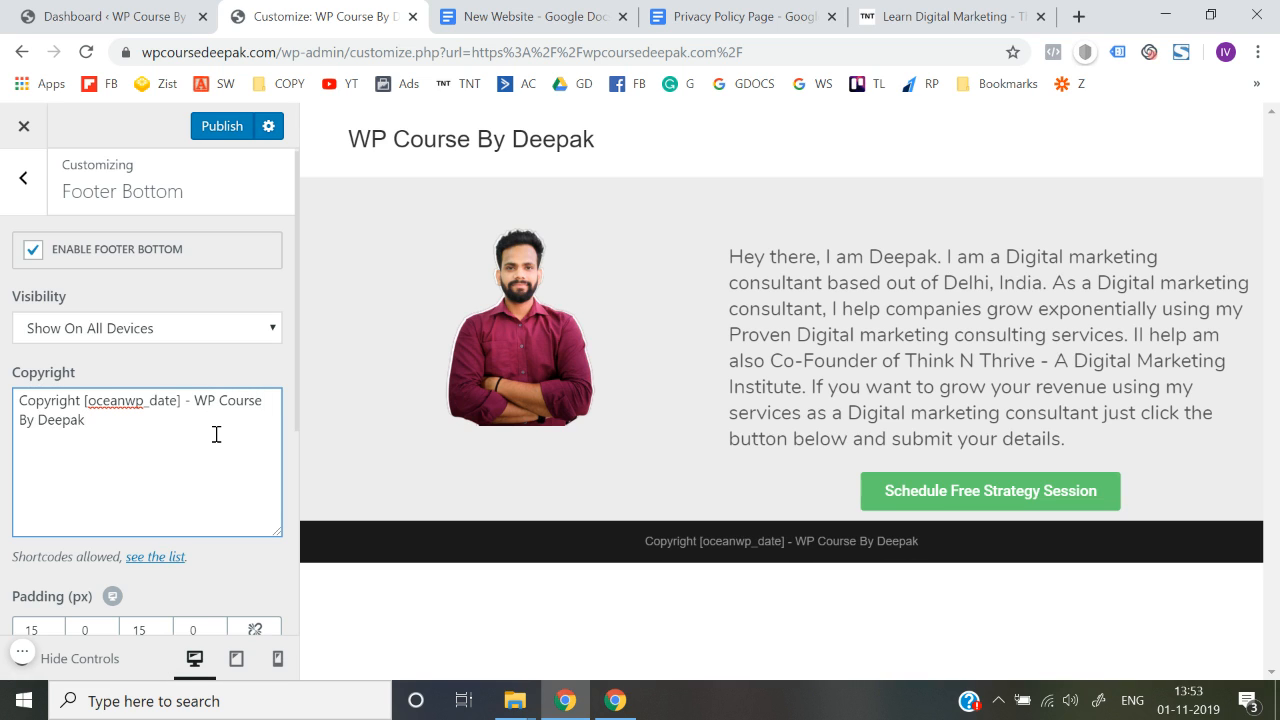
click(4, 453)
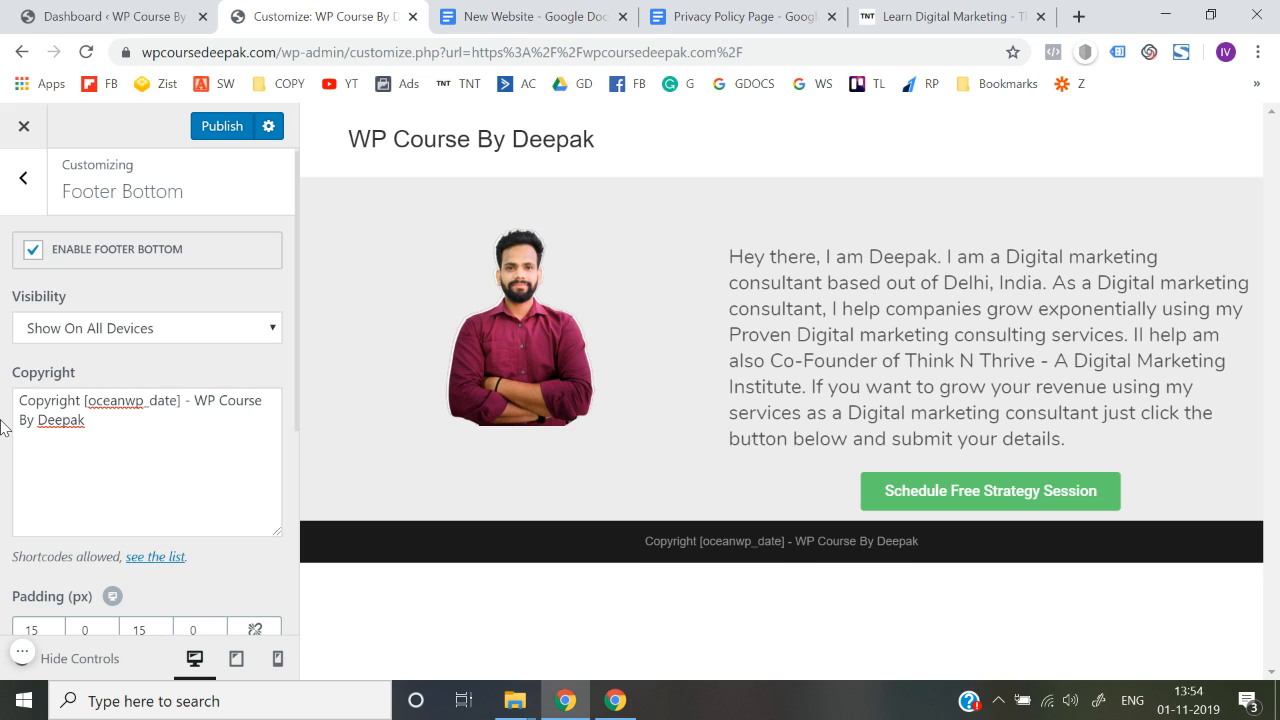
click(220, 126)
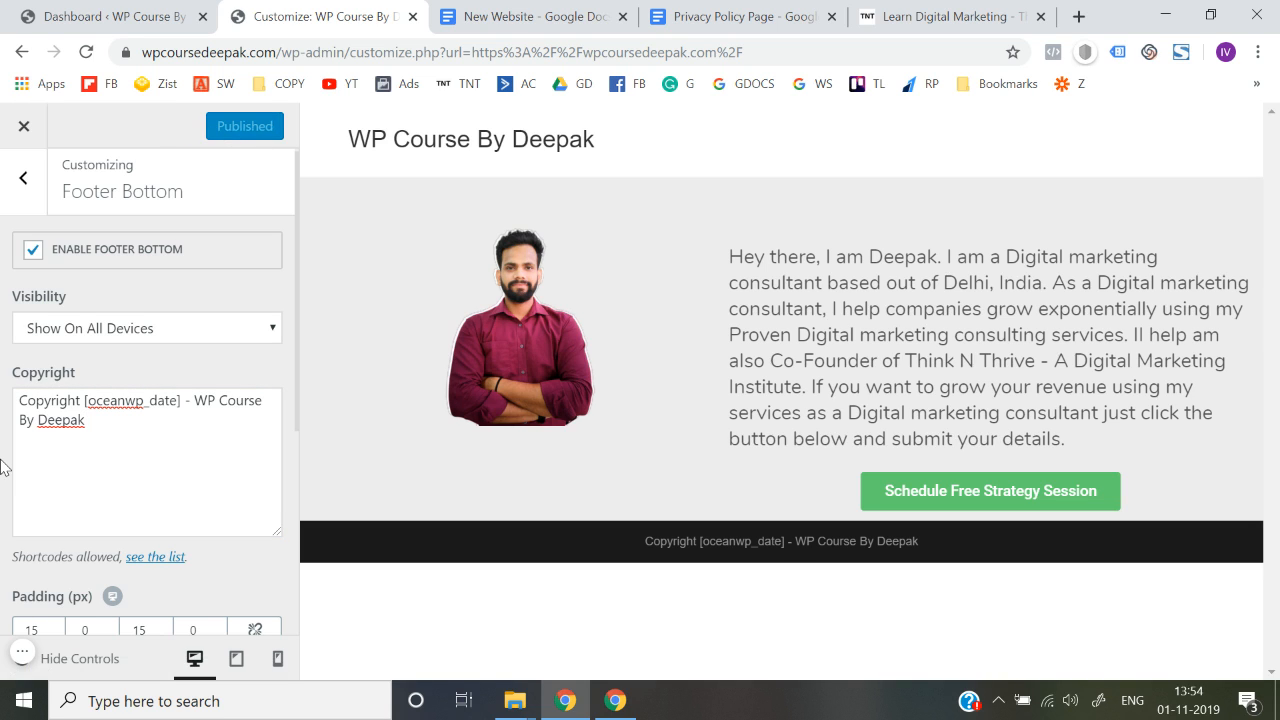
click(24, 128)
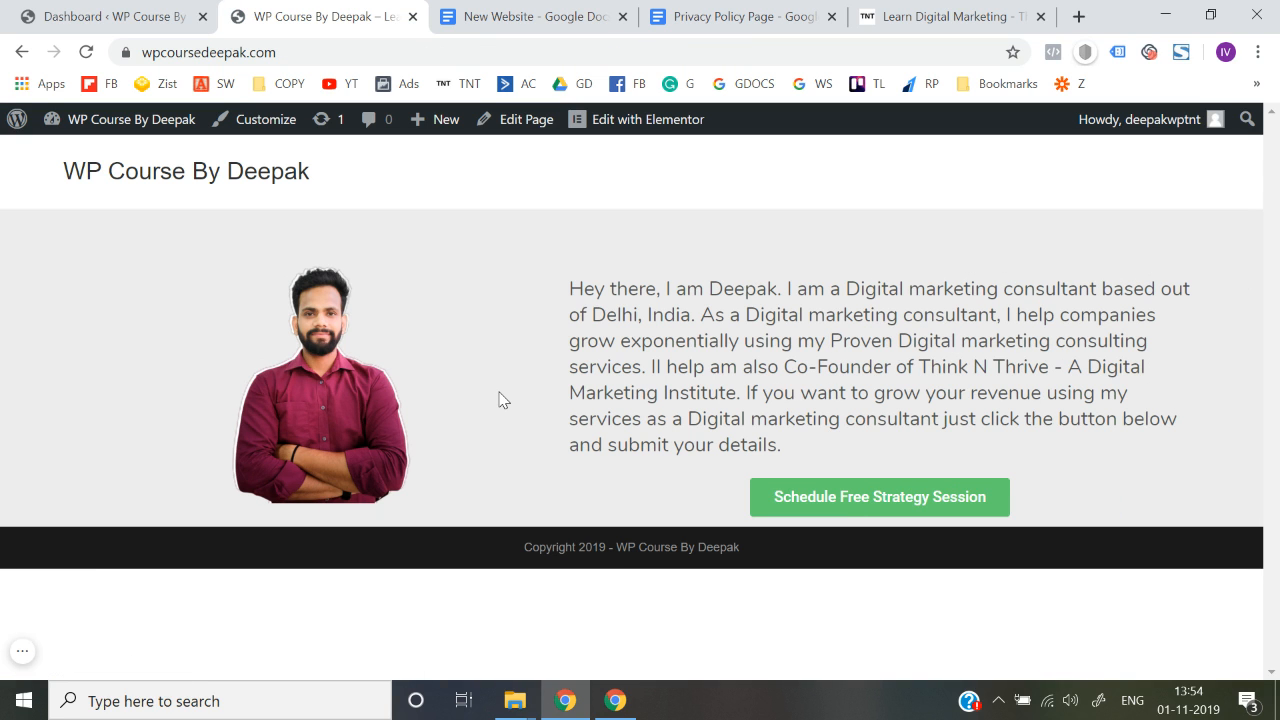
Step: Reload the homepage and check its footer copyright line and header title
click(449, 52)
key(Return)
mouse_move(523, 548)
mouse_down()
mouse_move(612, 573)
mouse_move(777, 563)
mouse_move(515, 566)
mouse_up()
click(777, 563)
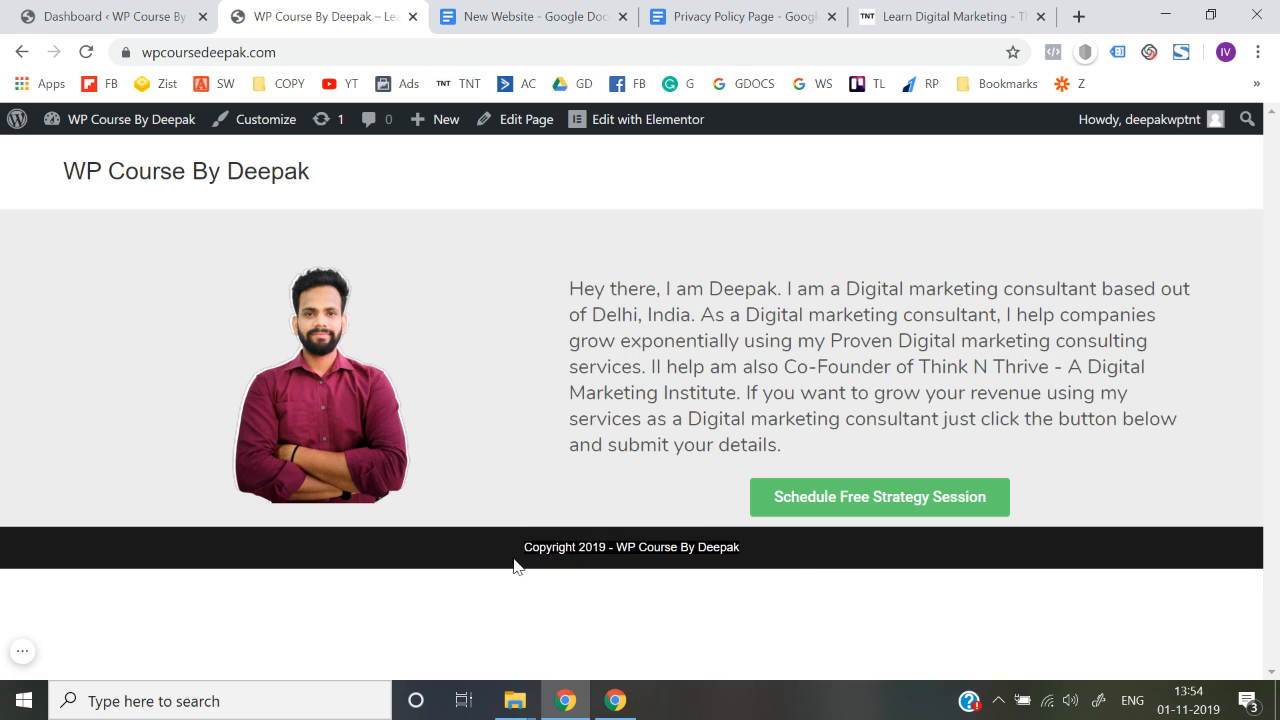
click(512, 563)
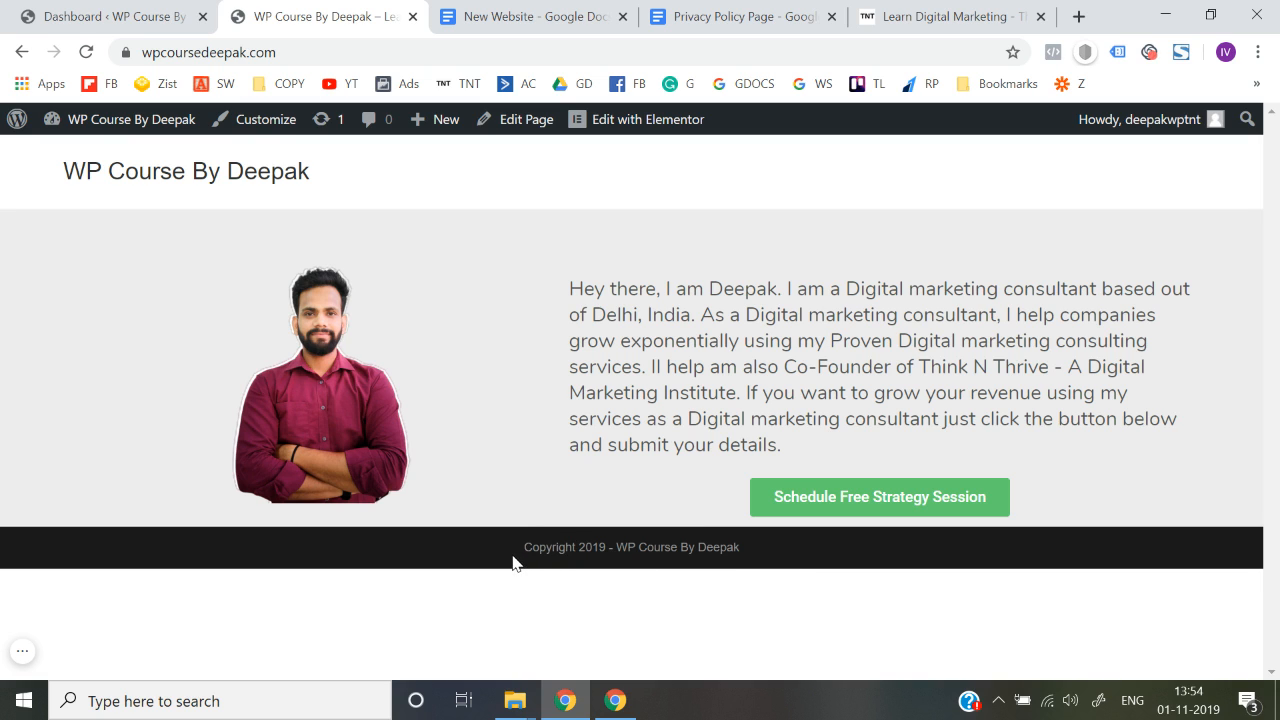
mouse_move(334, 198)
mouse_down()
mouse_move(52, 186)
mouse_move(342, 186)
mouse_up()
click(342, 186)
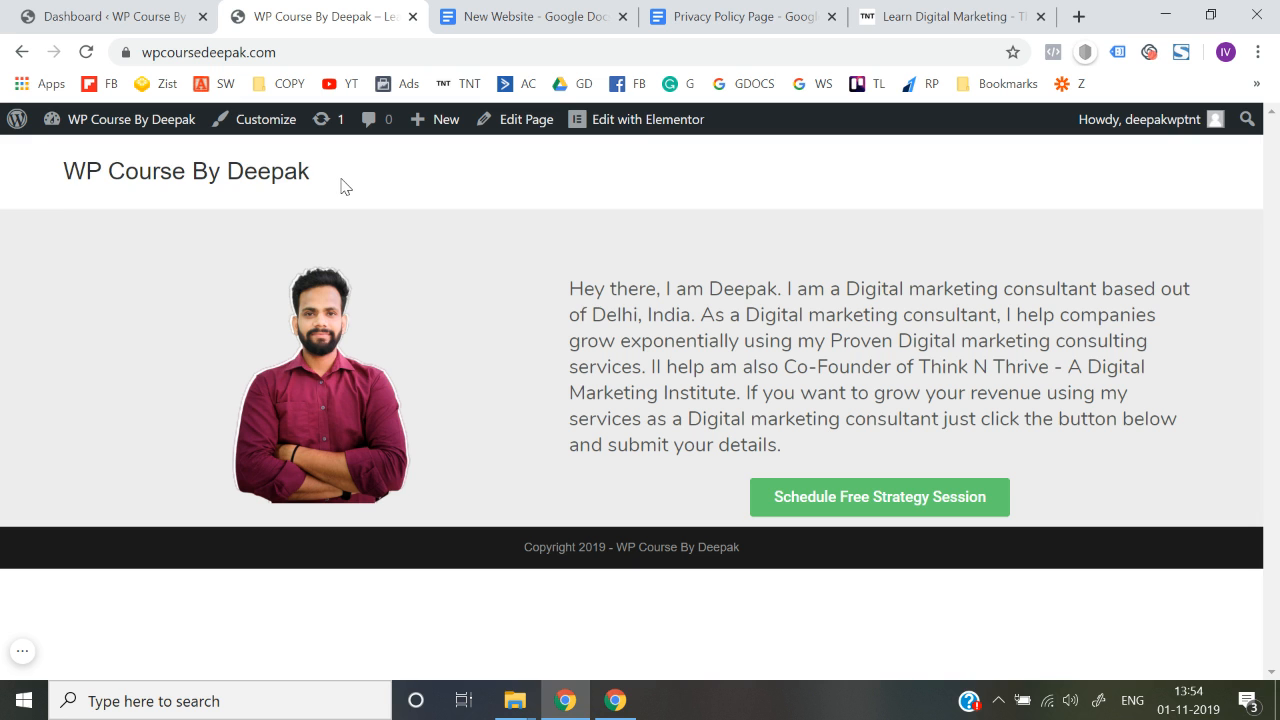
Step: Open the Canva website in a new browser tab
click(1079, 17)
text(canv)
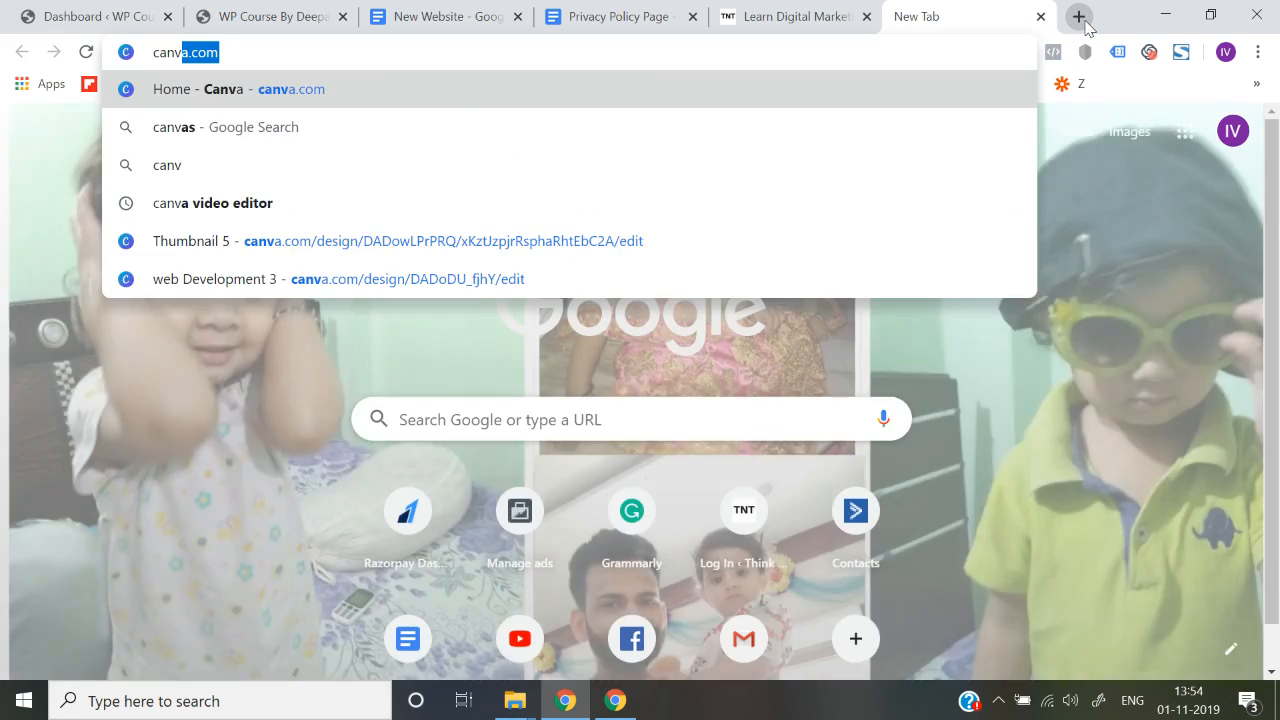
key(Return)
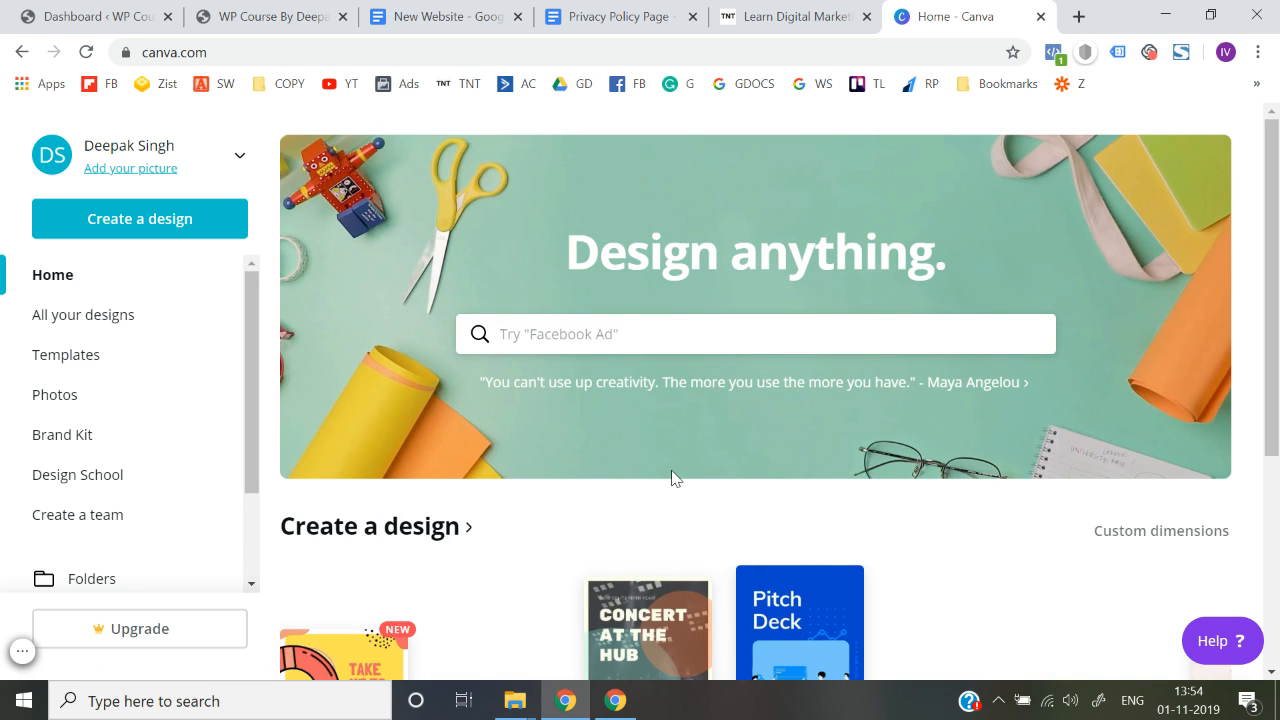
Step: Create a blank custom design of 100 × 100 px and view it at 100% zoom
click(164, 230)
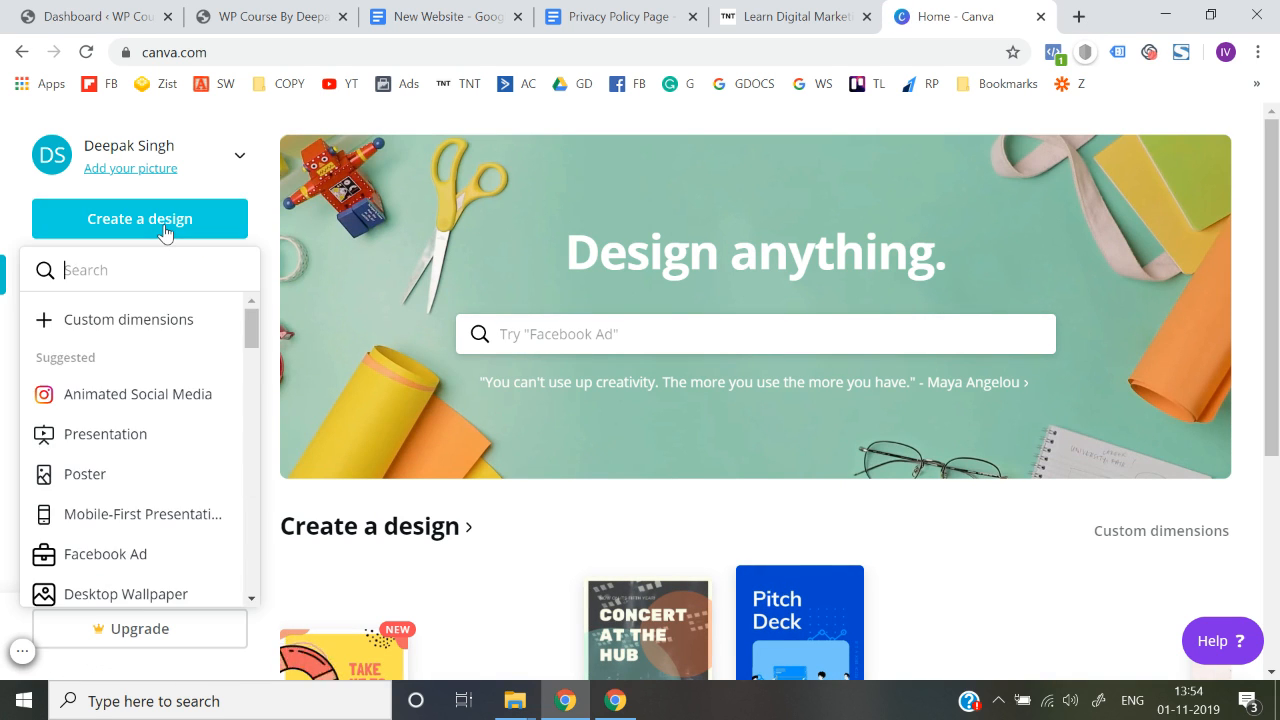
click(166, 339)
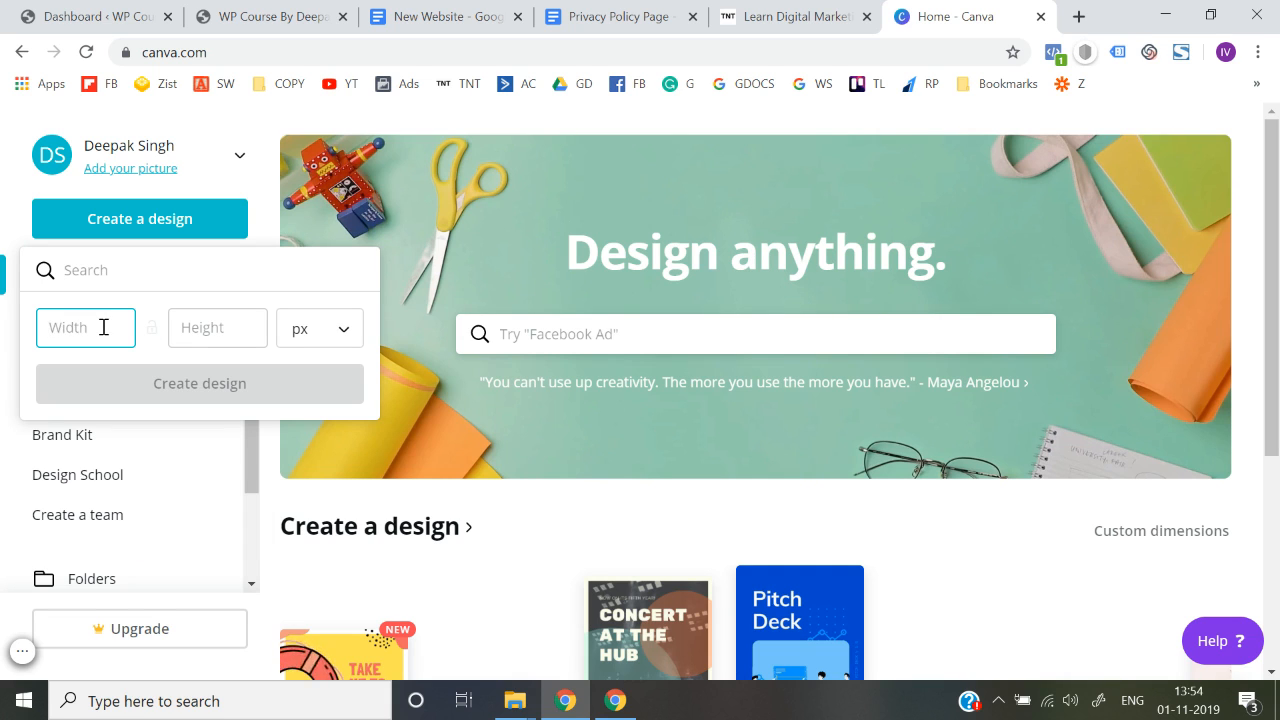
text(100)
key(Tab)
text(100)
key(Return)
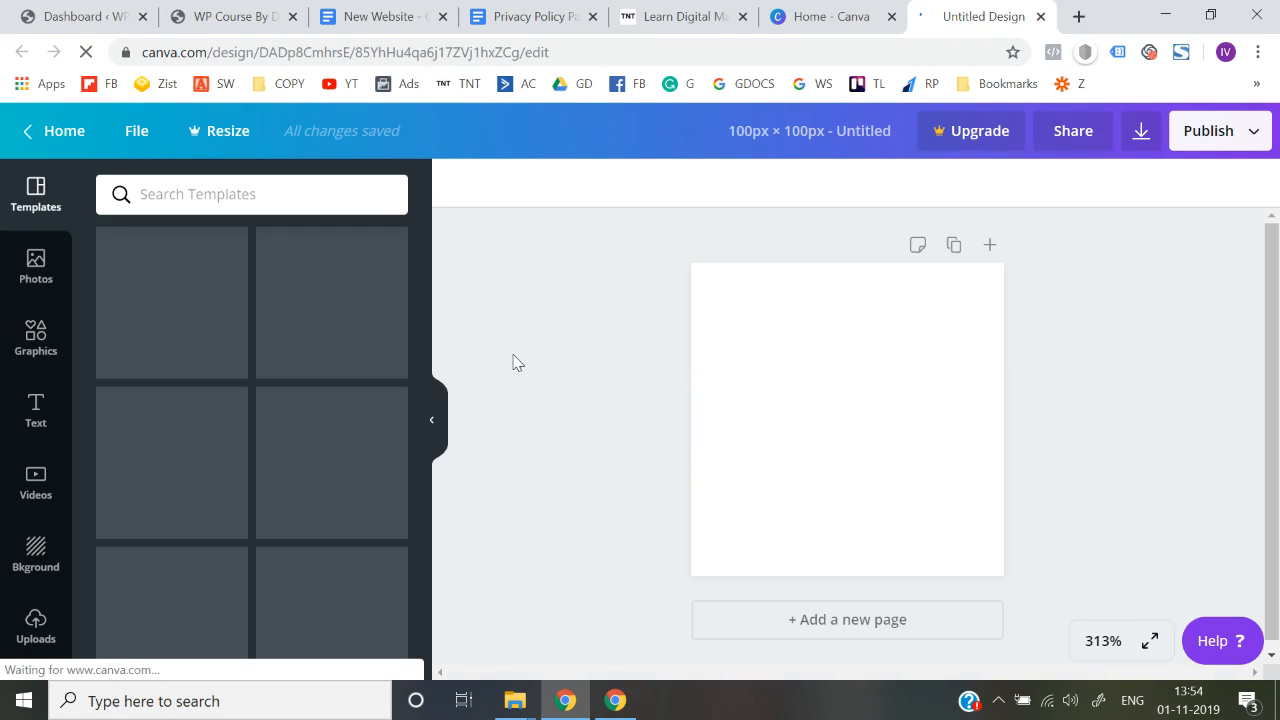
click(1092, 634)
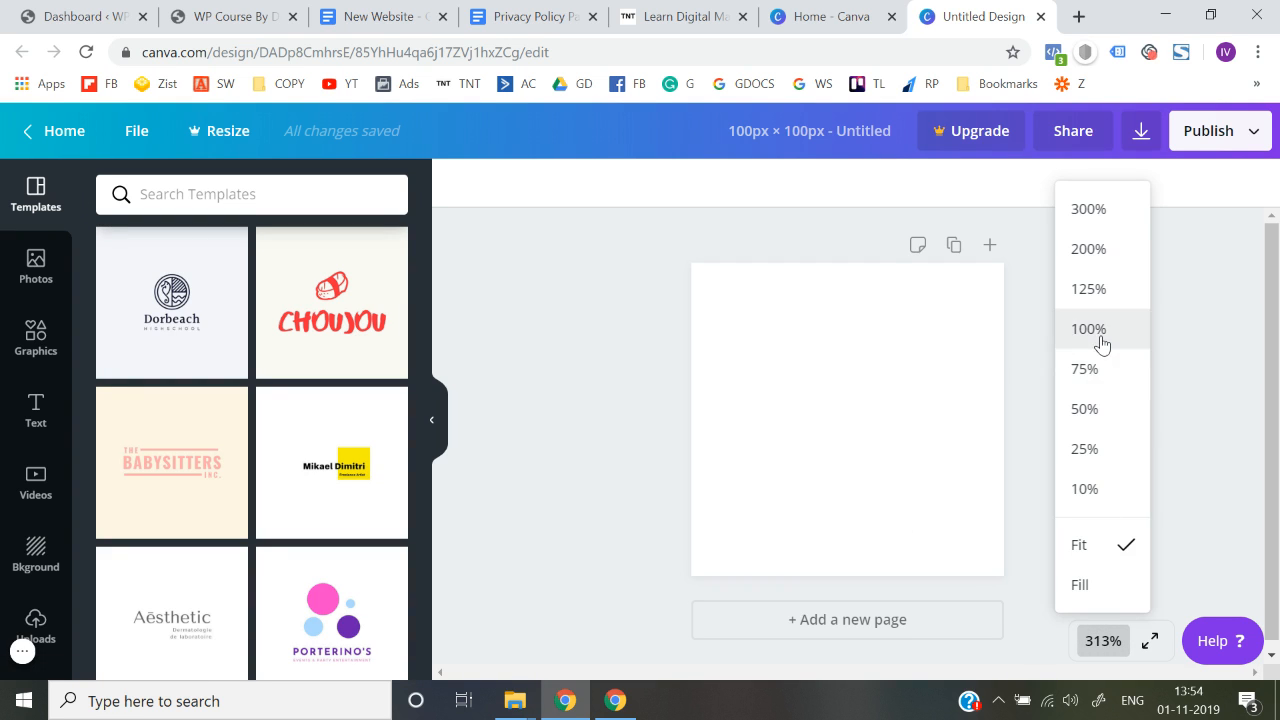
click(1103, 337)
click(1102, 640)
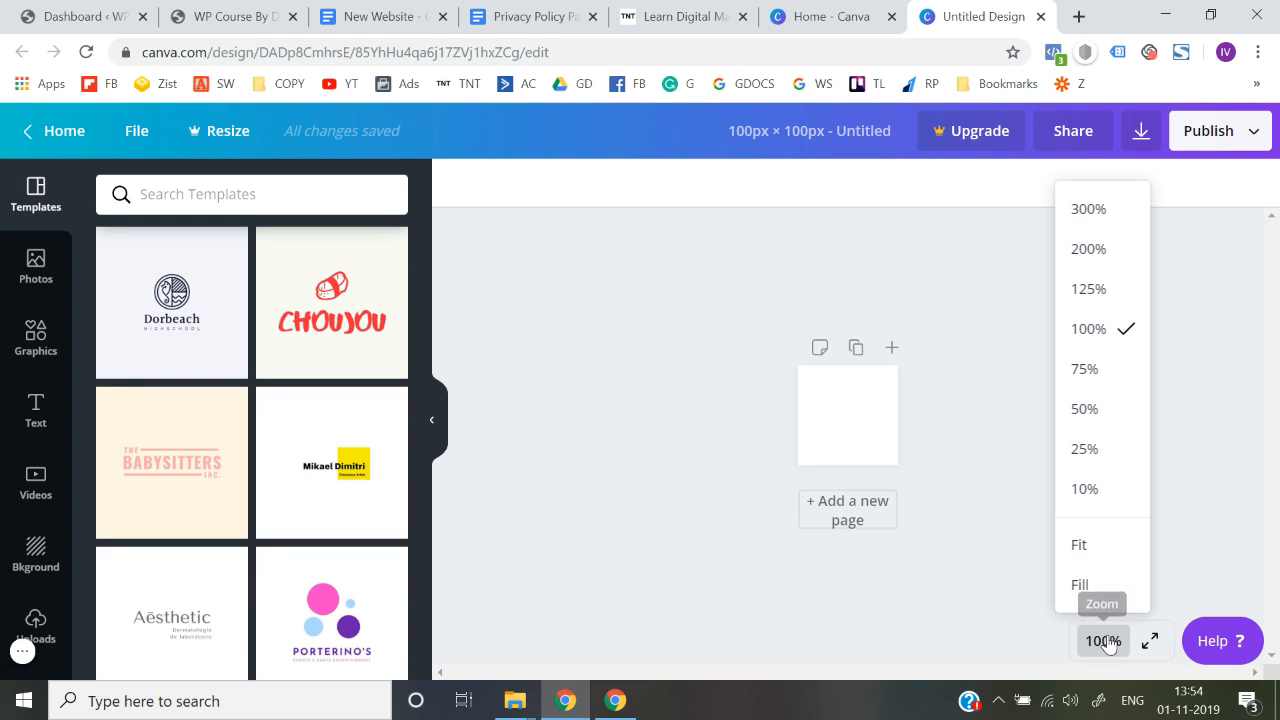
Step: Return to the Canva home page and create a blank design from the 500 × 500 px Logo preset
click(65, 145)
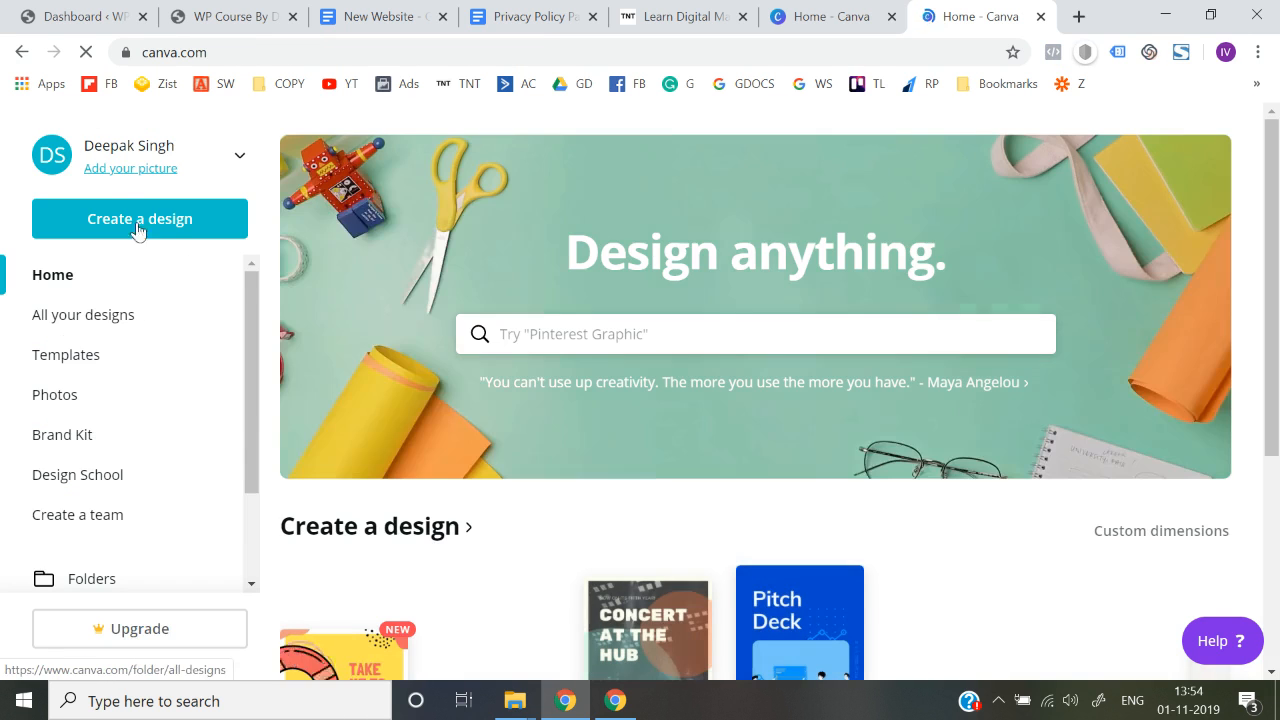
click(142, 218)
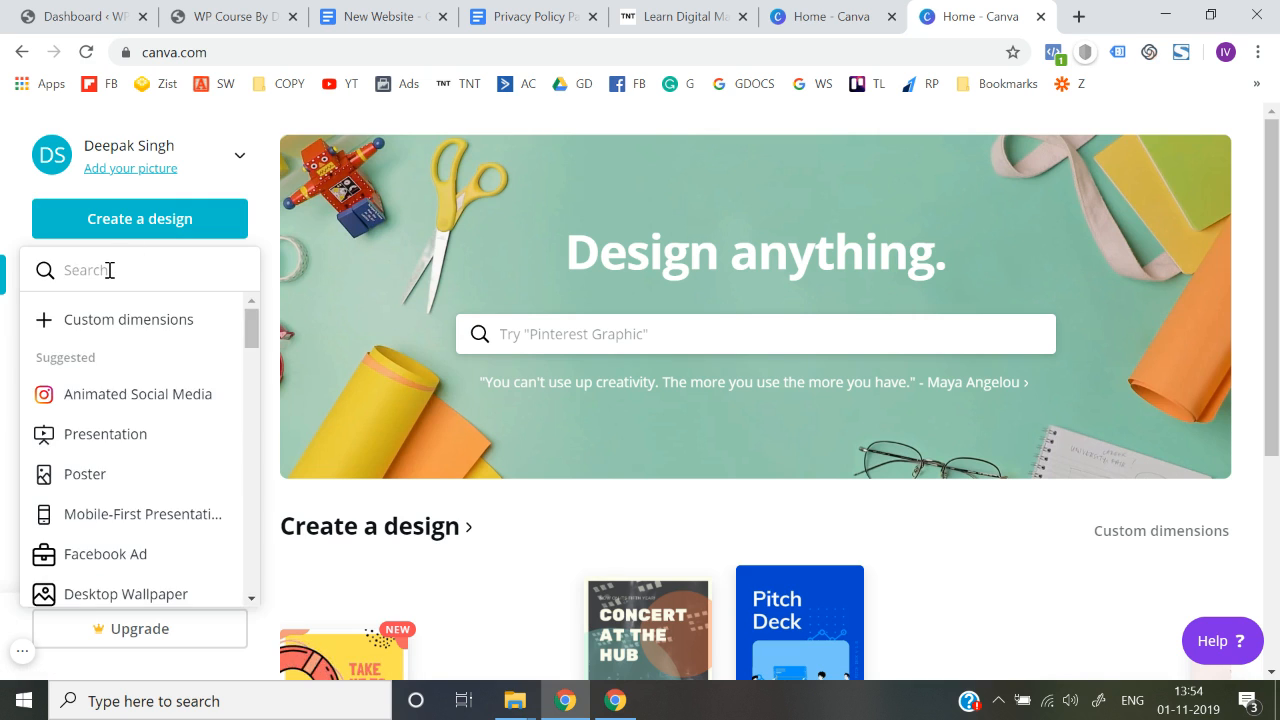
text(logo)
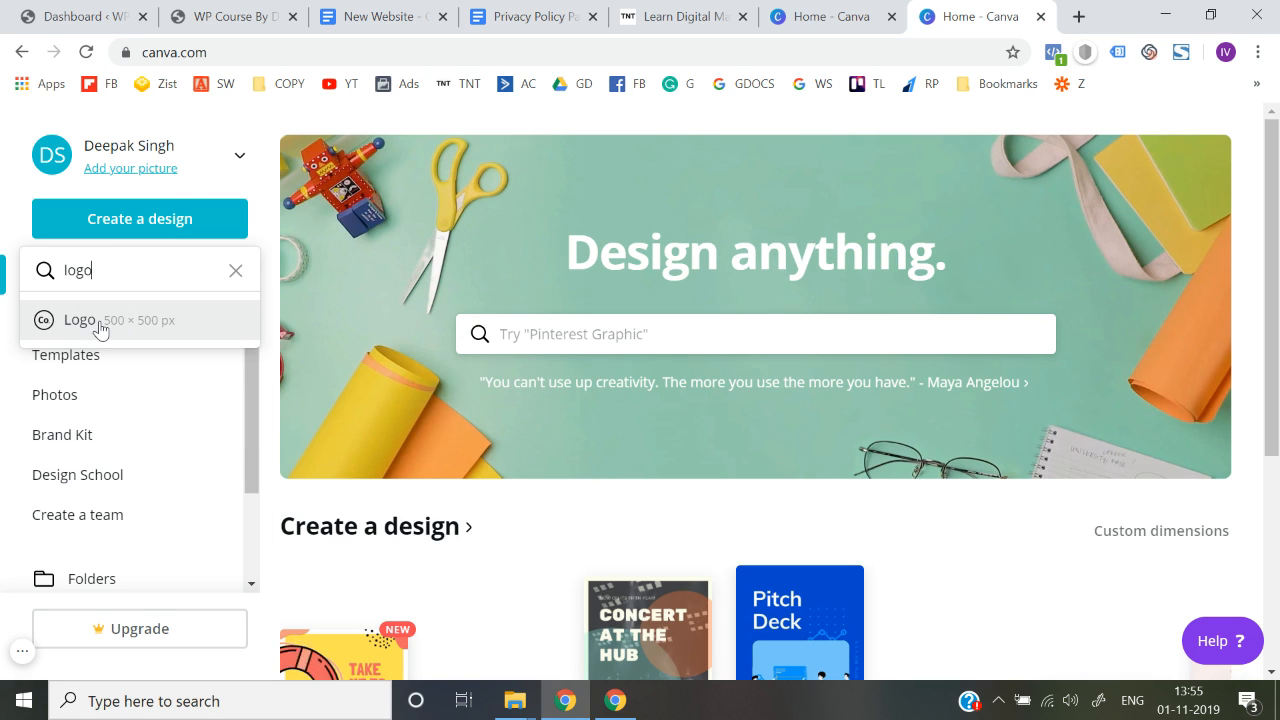
click(100, 324)
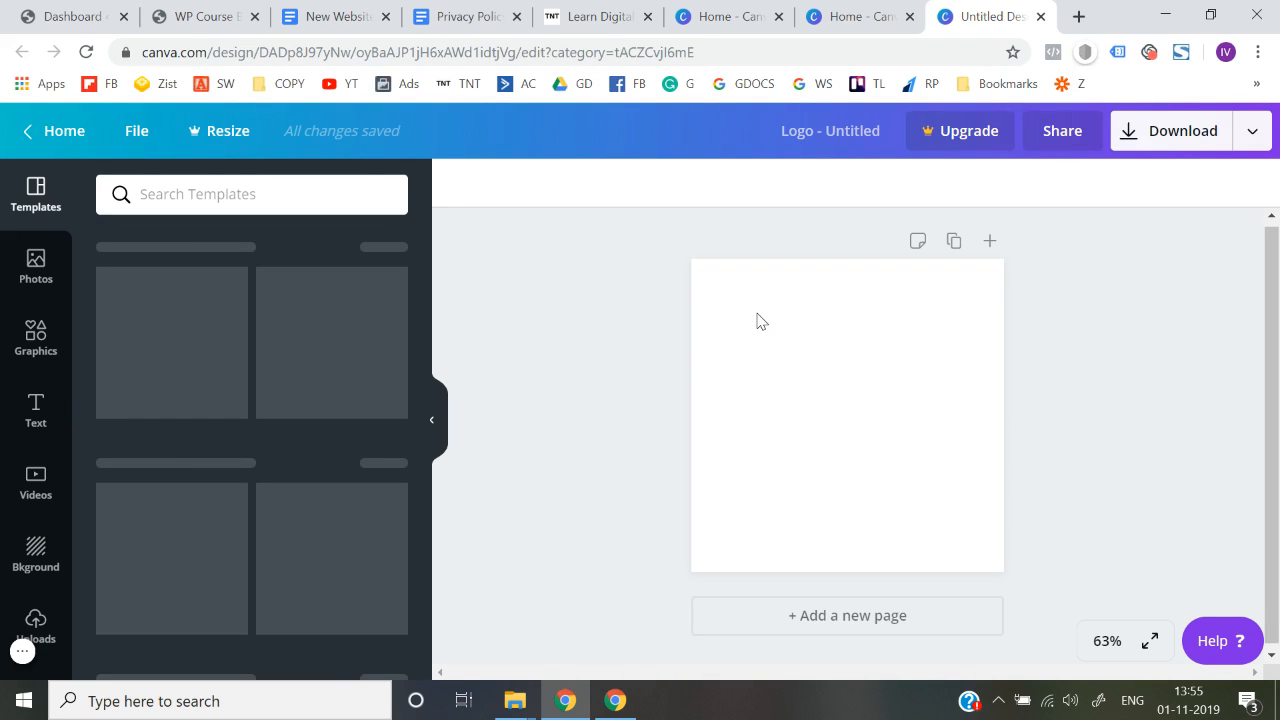
click(754, 375)
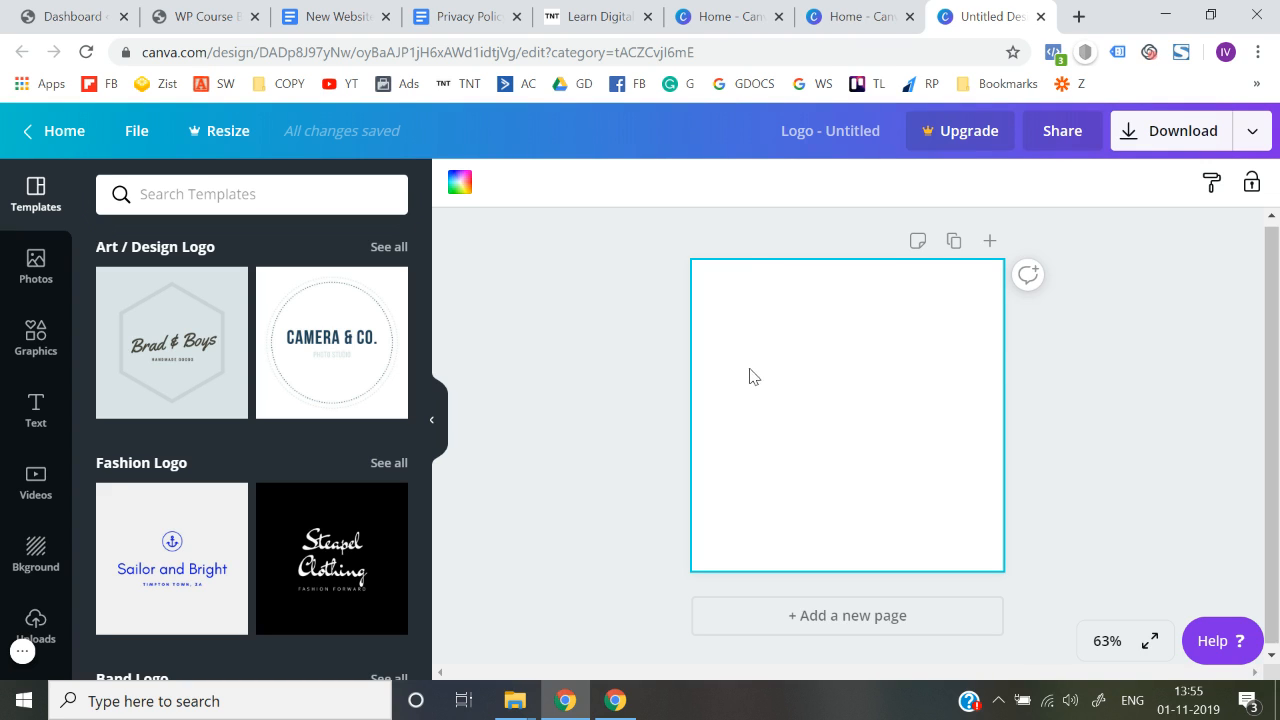
click(564, 463)
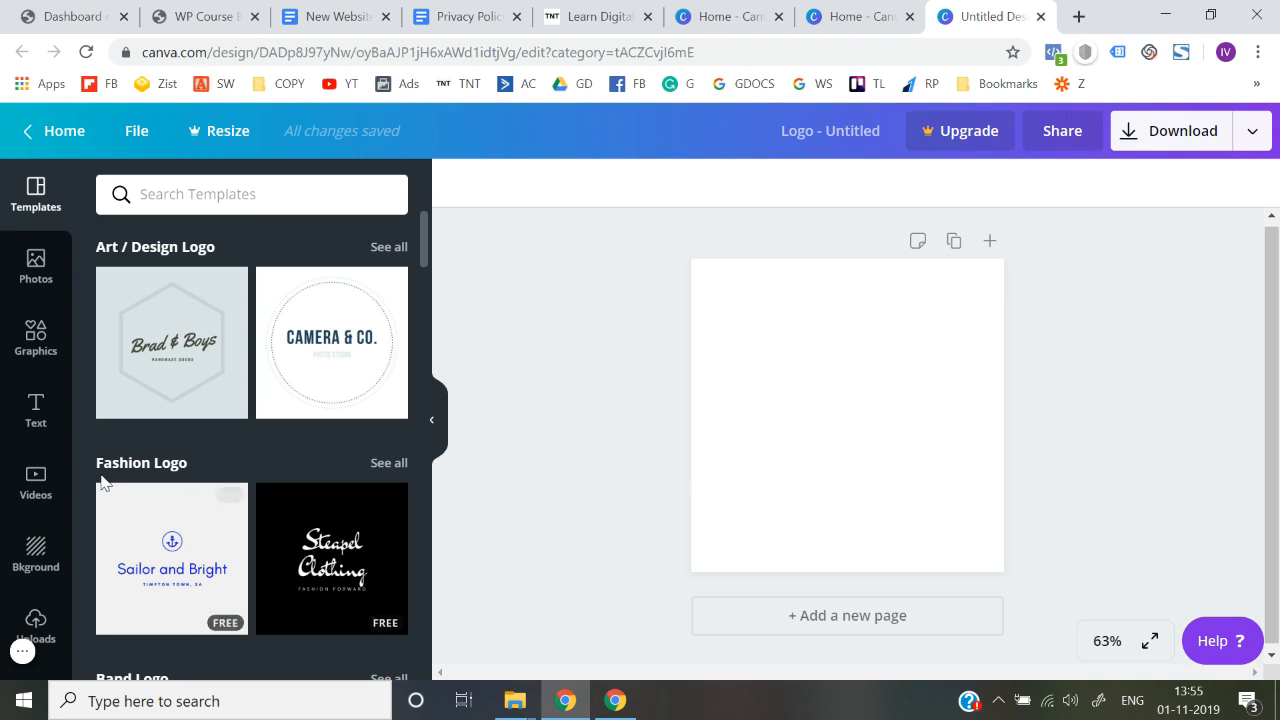
Step: Add a body text box to the blank logo canvas reading "WP Course"
click(35, 410)
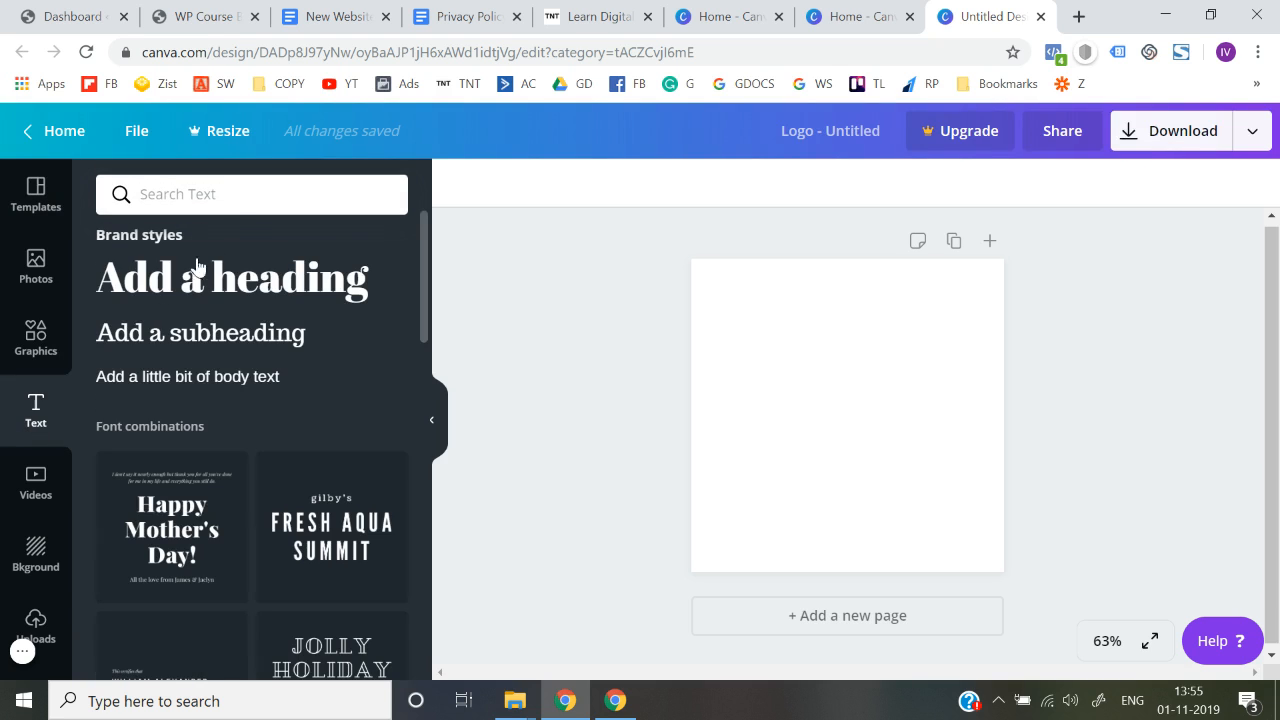
click(185, 378)
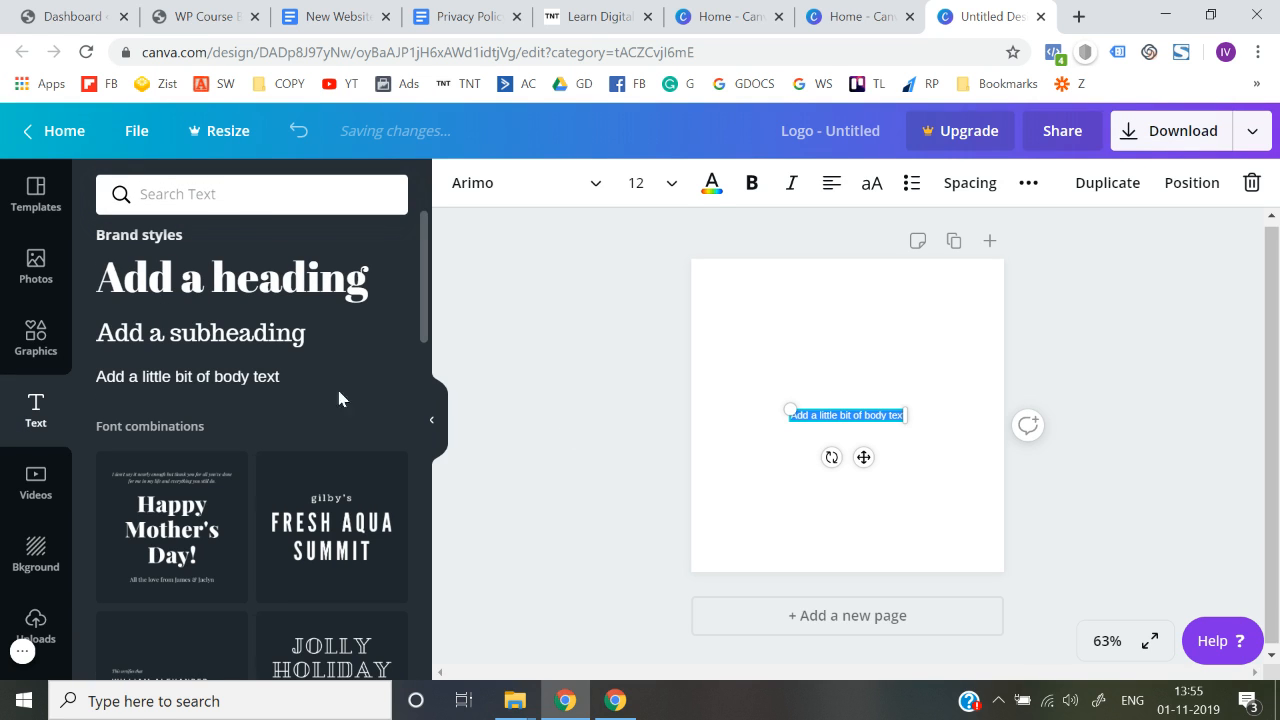
text(WP)
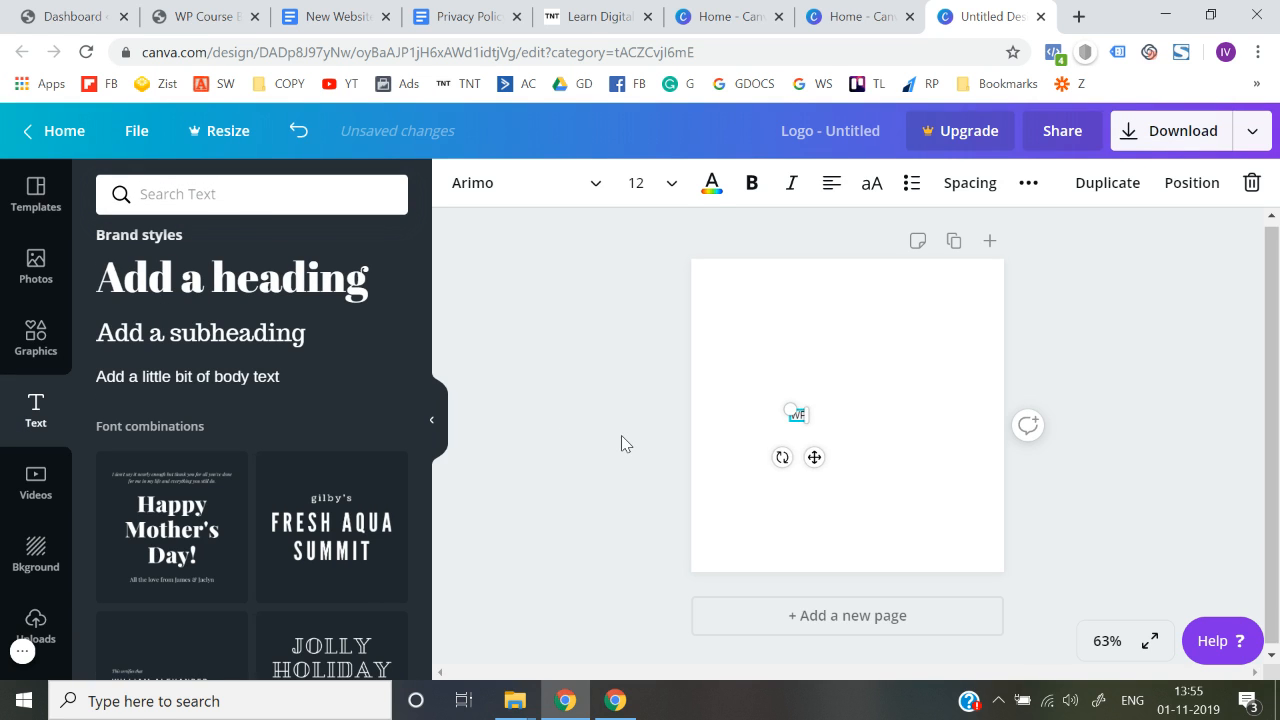
text( Course By)
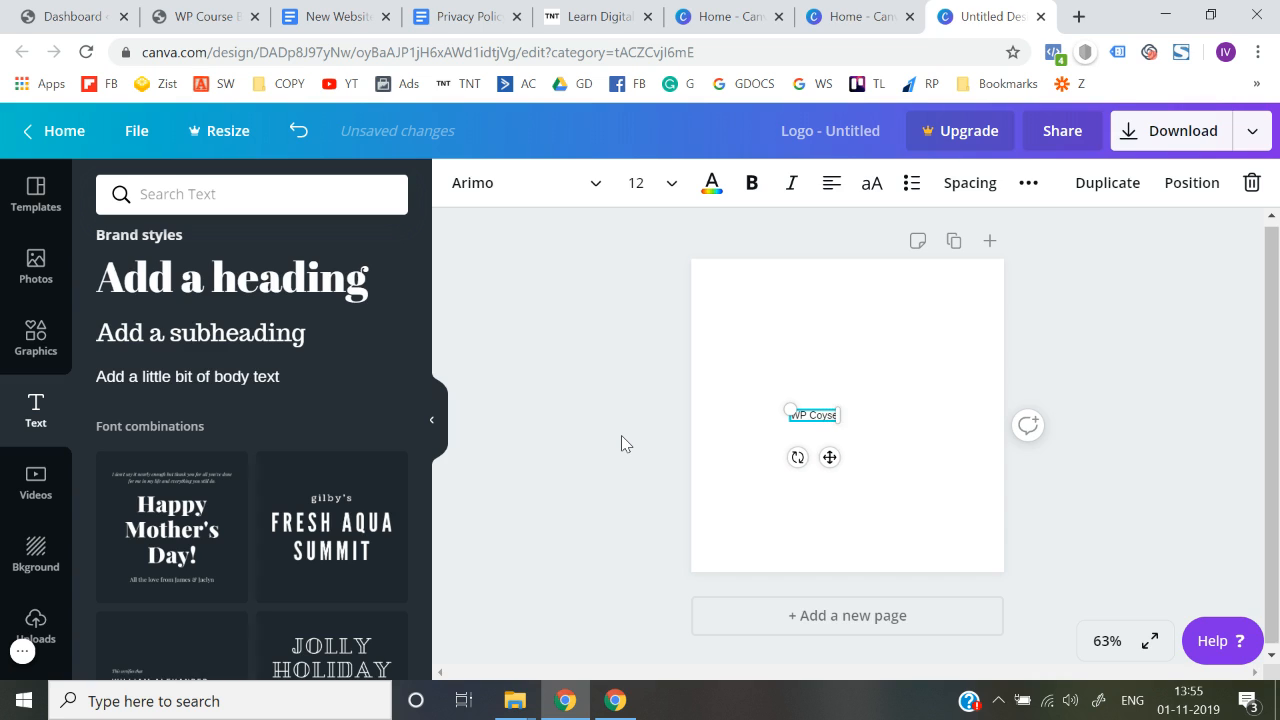
key(Return)
text(Deepak)
key(BackSpace)
key(BackSpace)
key(BackSpace)
key(BackSpace)
key(BackSpace)
key(BackSpace)
key(BackSpace)
key(BackSpace)
key(BackSpace)
key(BackSpace)
key(BackSpace)
key(BackSpace)
key(BackSpace)
text(urse)
Step: Enlarge the "WP Course" text to about size 29 near the middle of the logo canvas and select its wording
drag(790, 410, 745, 394)
mouse_move(843, 409)
mouse_down()
mouse_move(869, 406)
mouse_move(846, 406)
mouse_up()
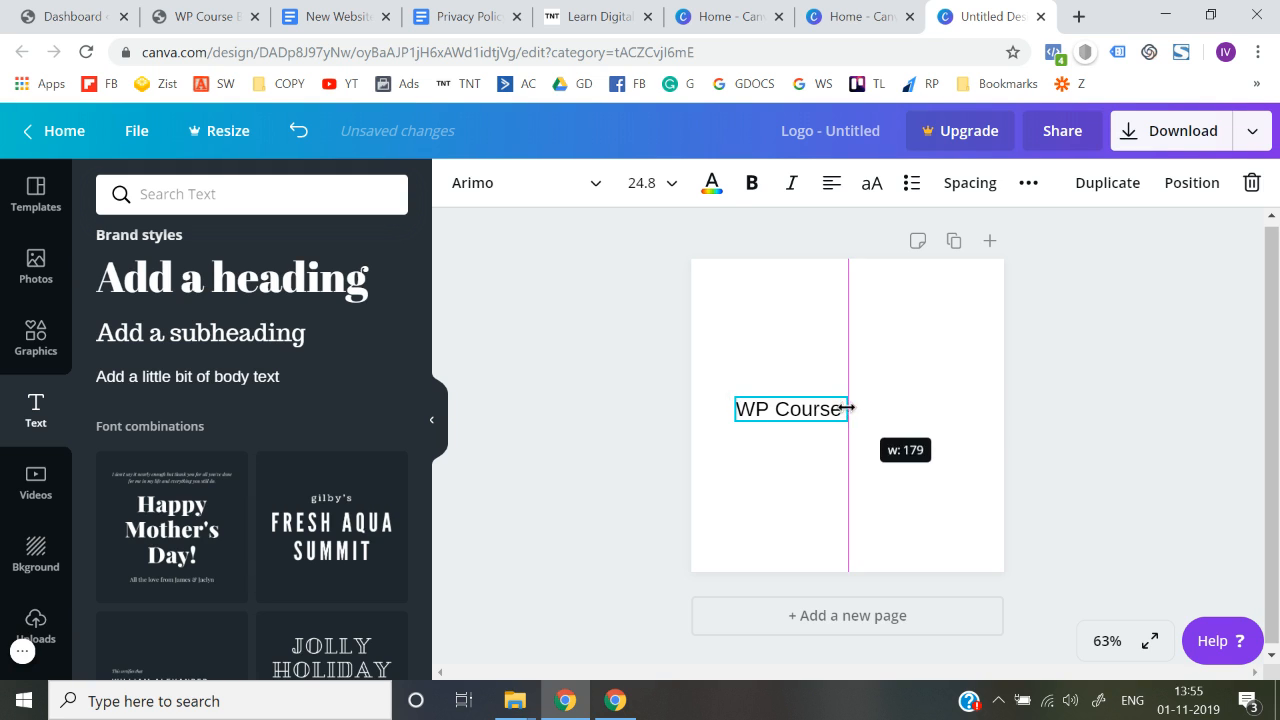
click(612, 458)
drag(742, 400, 772, 398)
double_click(789, 407)
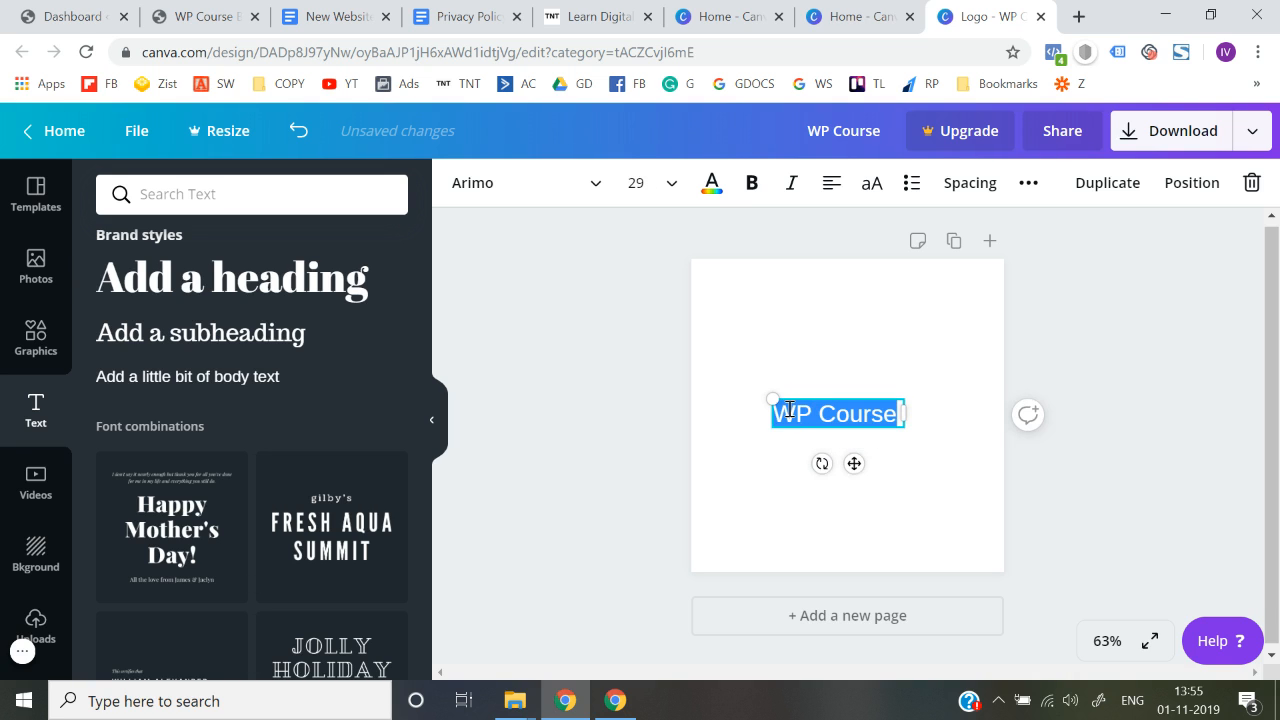
Step: Set the "WP Course" text in the Nunito Sans Black font
click(566, 183)
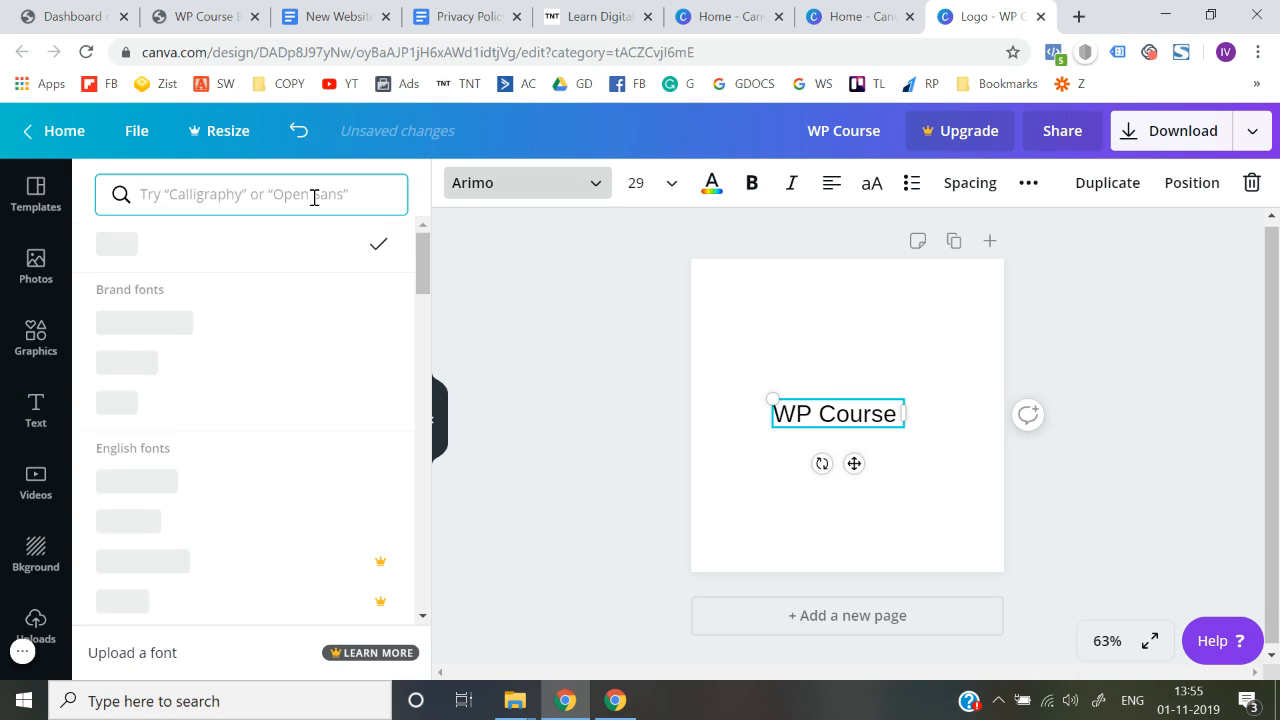
text(nuni)
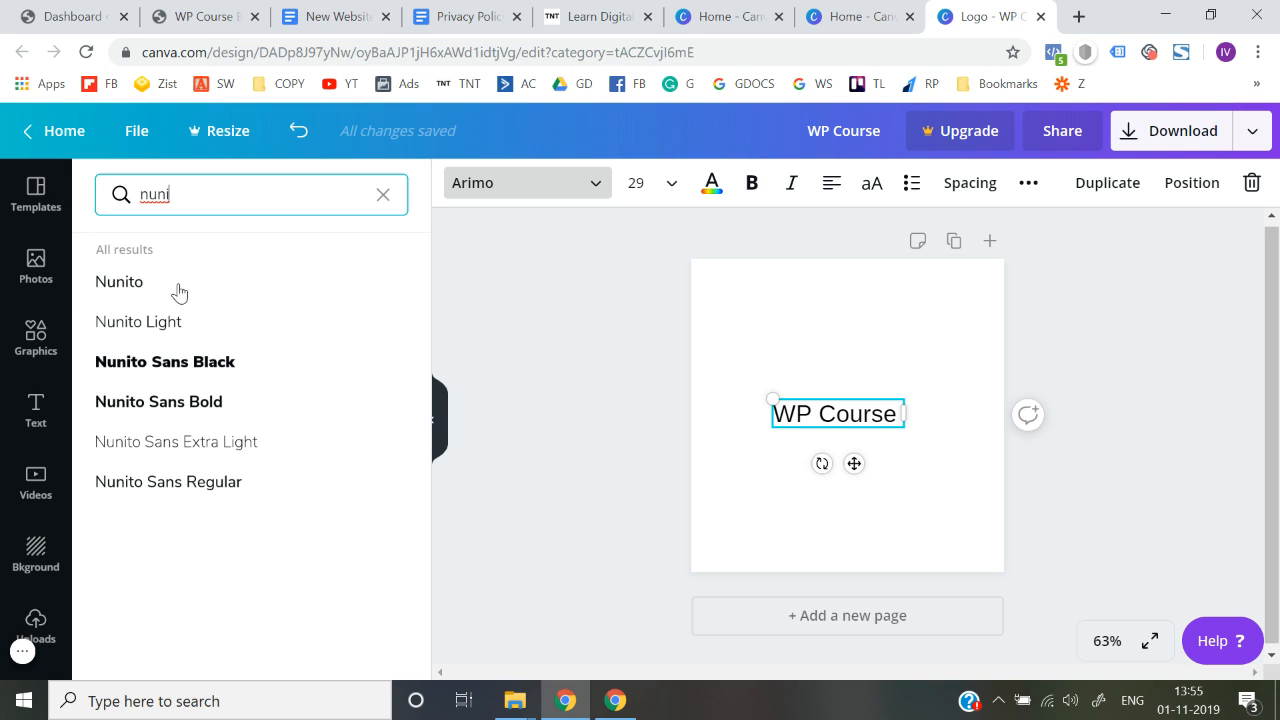
click(176, 366)
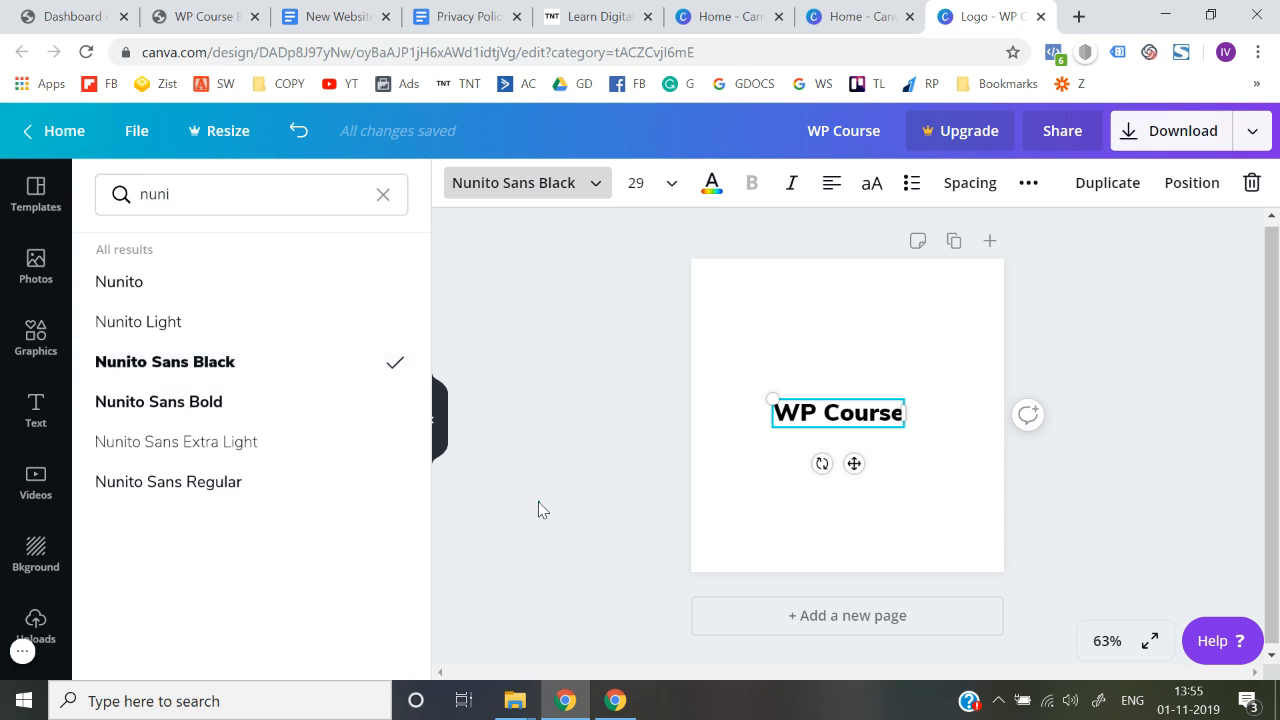
click(537, 509)
Step: Extend the logo text to read "WP Course By" and widen its box so the wording fits on one line
click(872, 422)
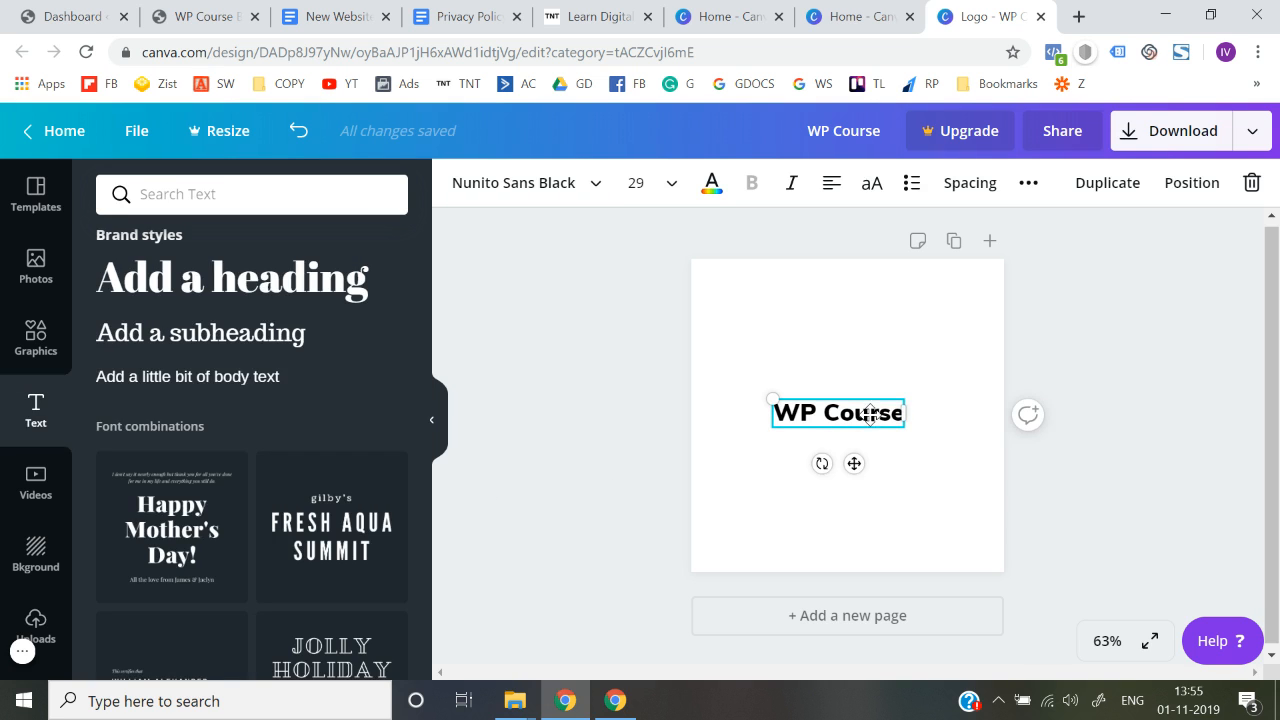
double_click(888, 416)
click(889, 416)
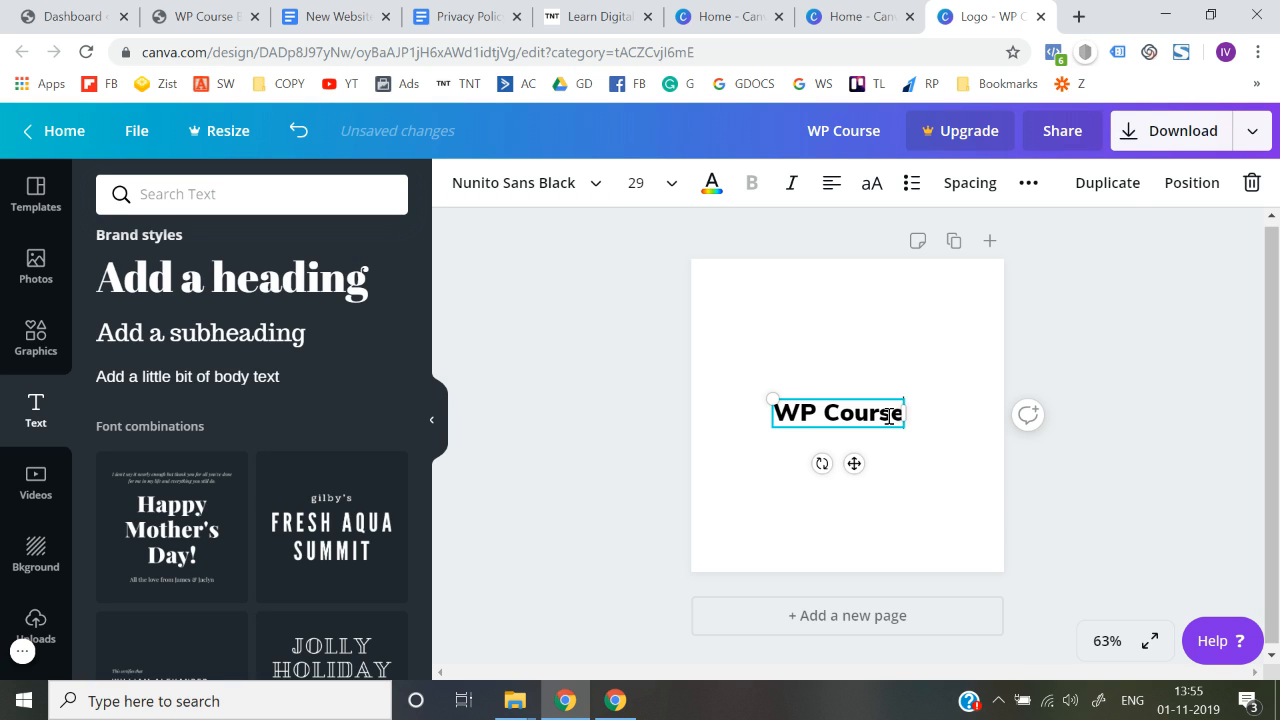
key(Return)
text(By)
drag(906, 429, 938, 426)
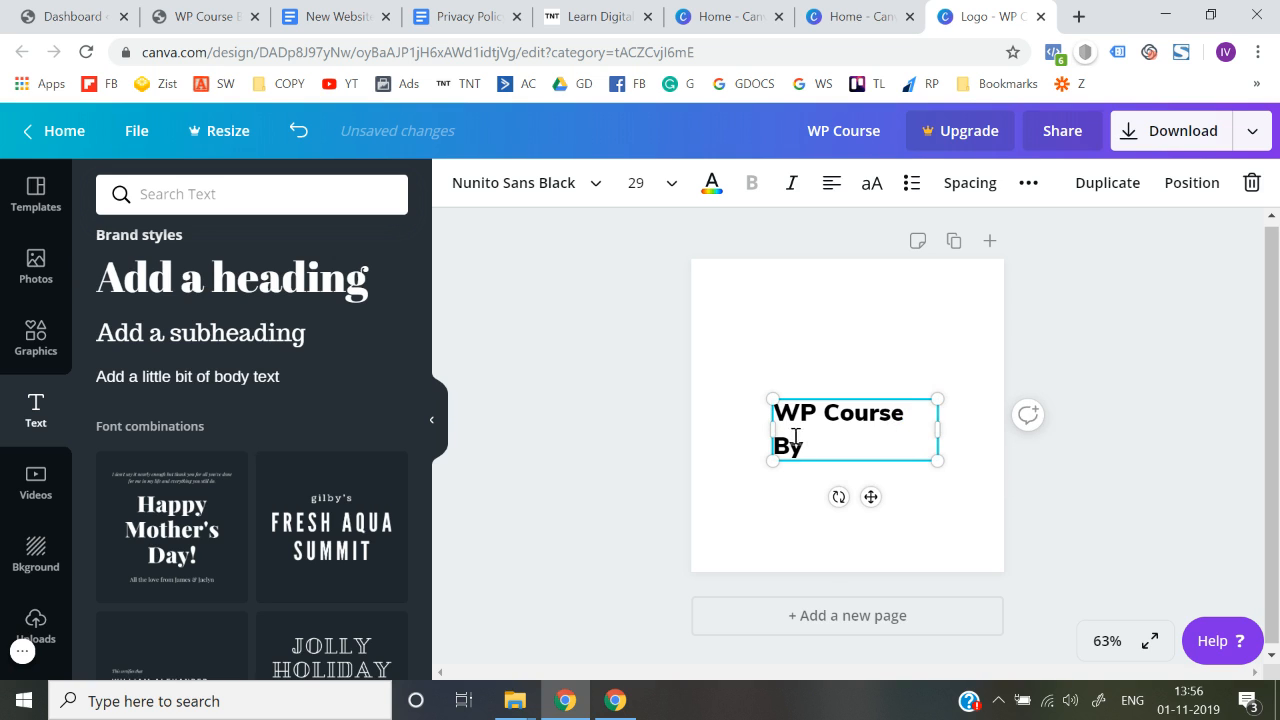
drag(762, 435, 822, 418)
click(591, 490)
click(628, 425)
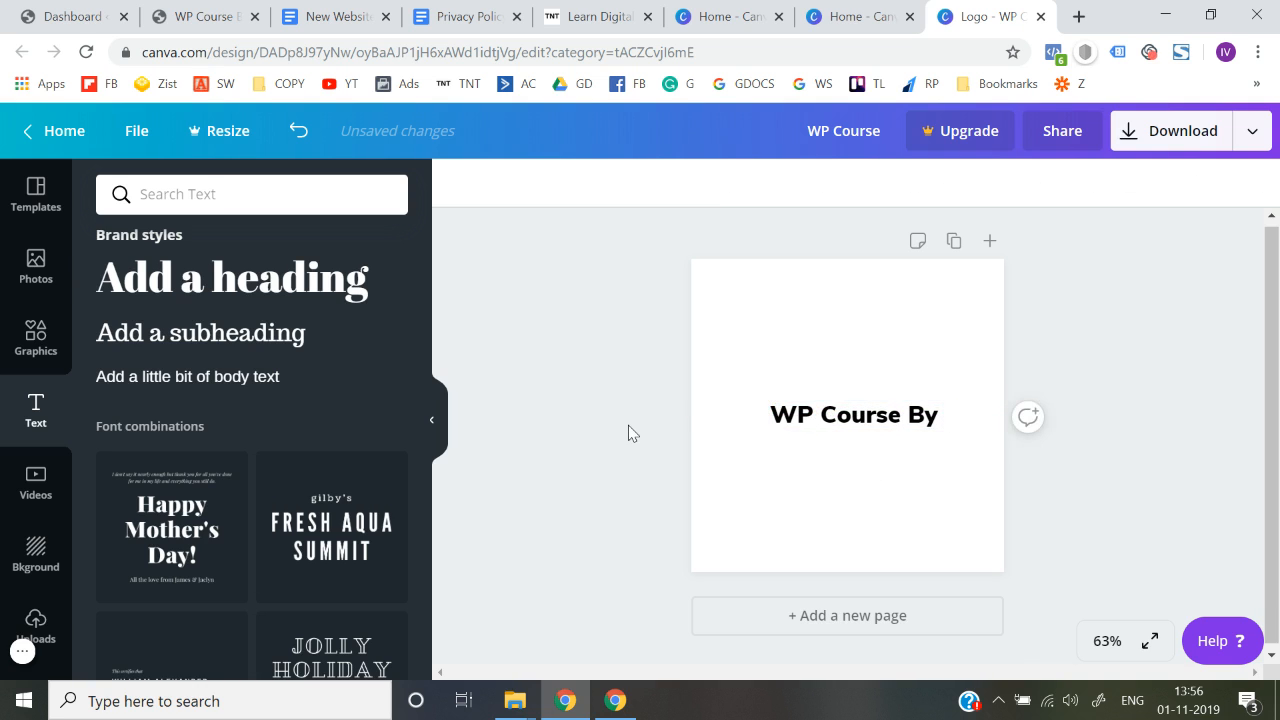
Step: Duplicate the "WP Course By" text, place the copy directly below, and replace its wording with the person's first name
click(807, 412)
key(ctrl+d)
drag(818, 428, 816, 443)
double_click(816, 443)
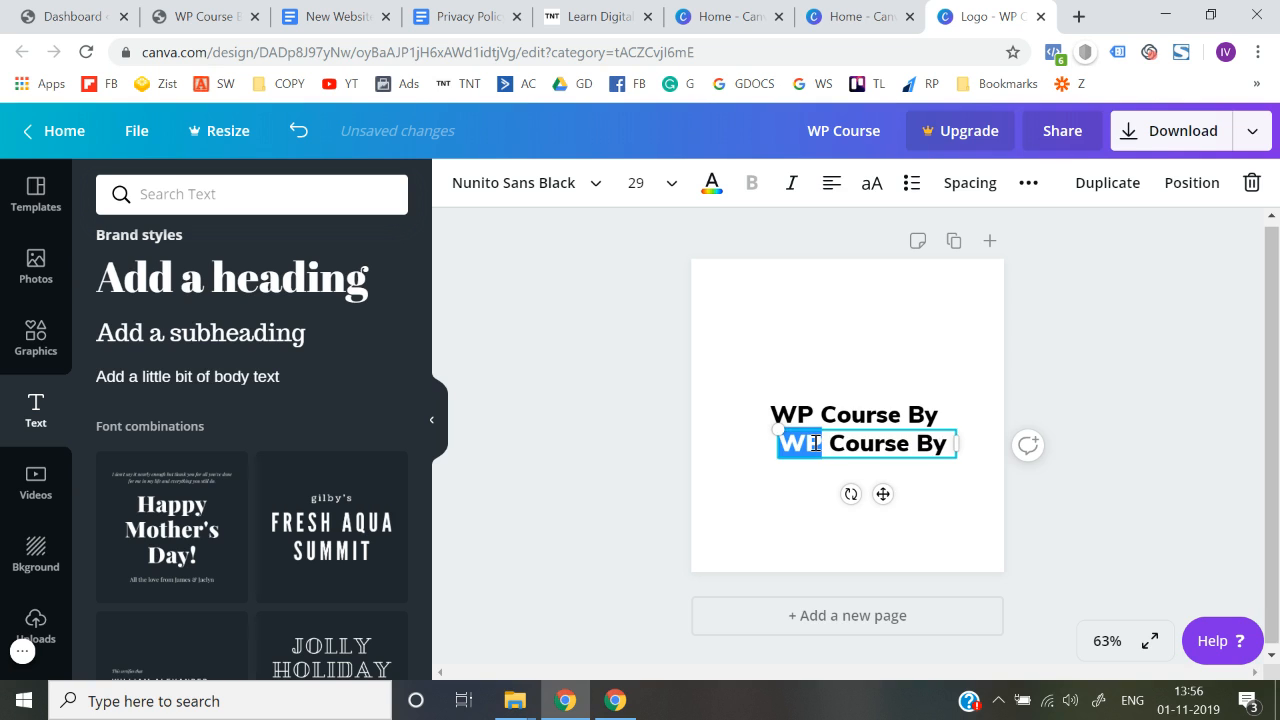
key(ctrl+a)
text(D)
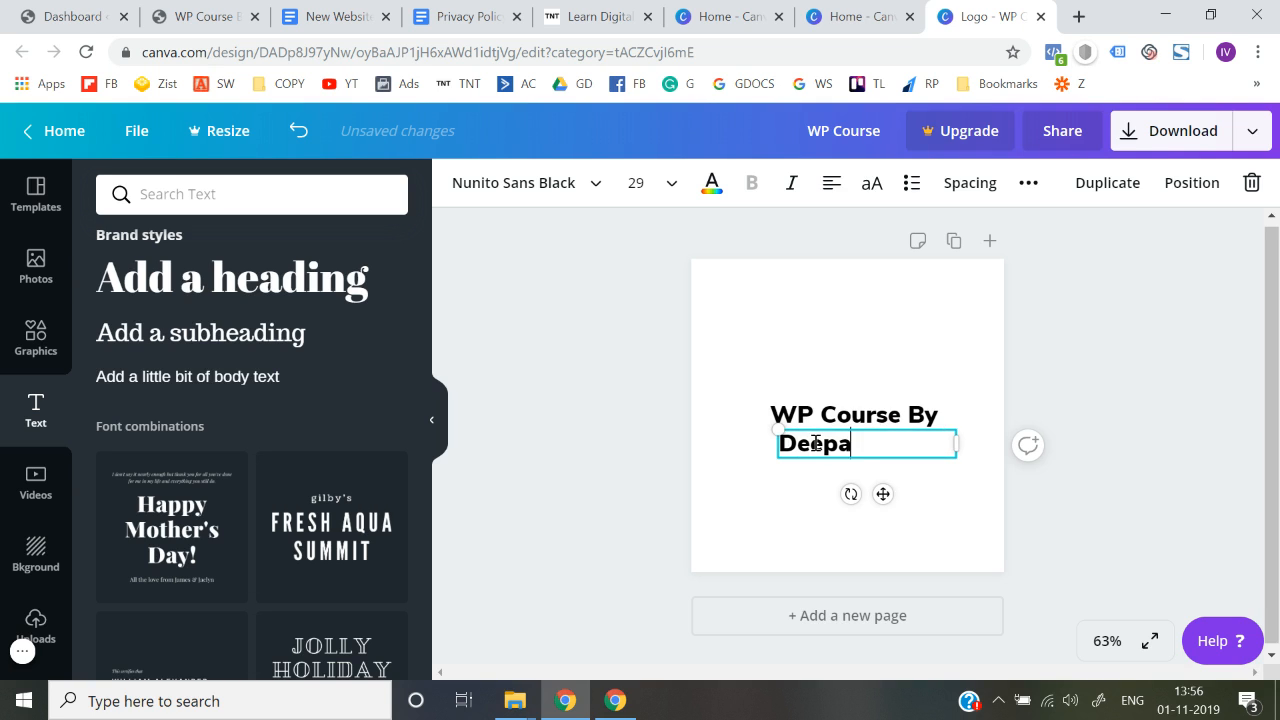
Step: Try the Beach Resort font on the first name below "WP Course By"
click(590, 185)
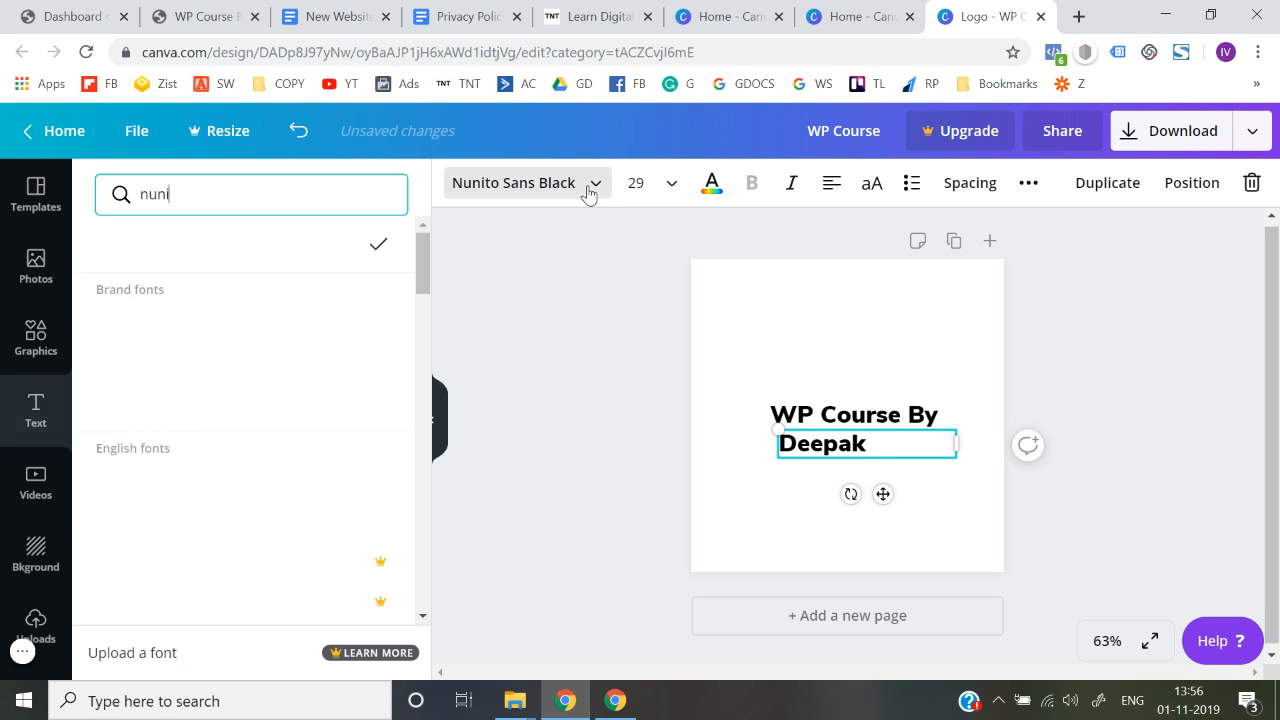
scroll(297, 473, down, 6)
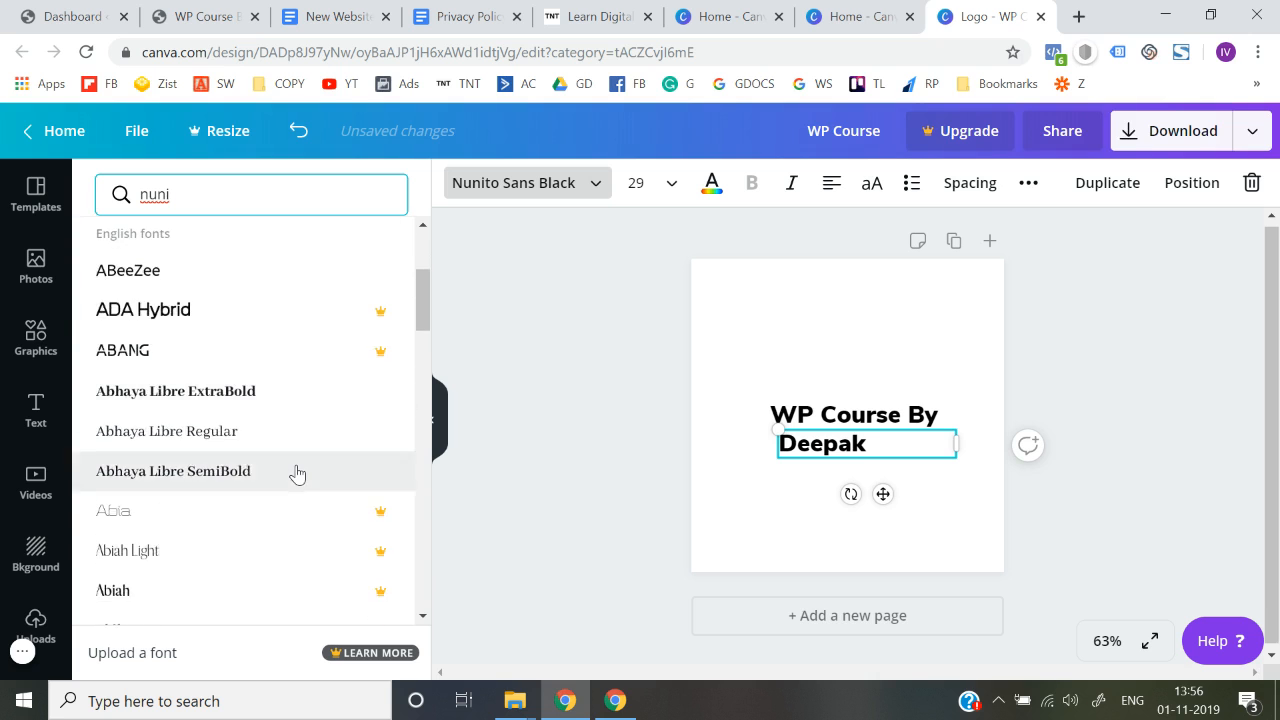
scroll(297, 473, down, 2)
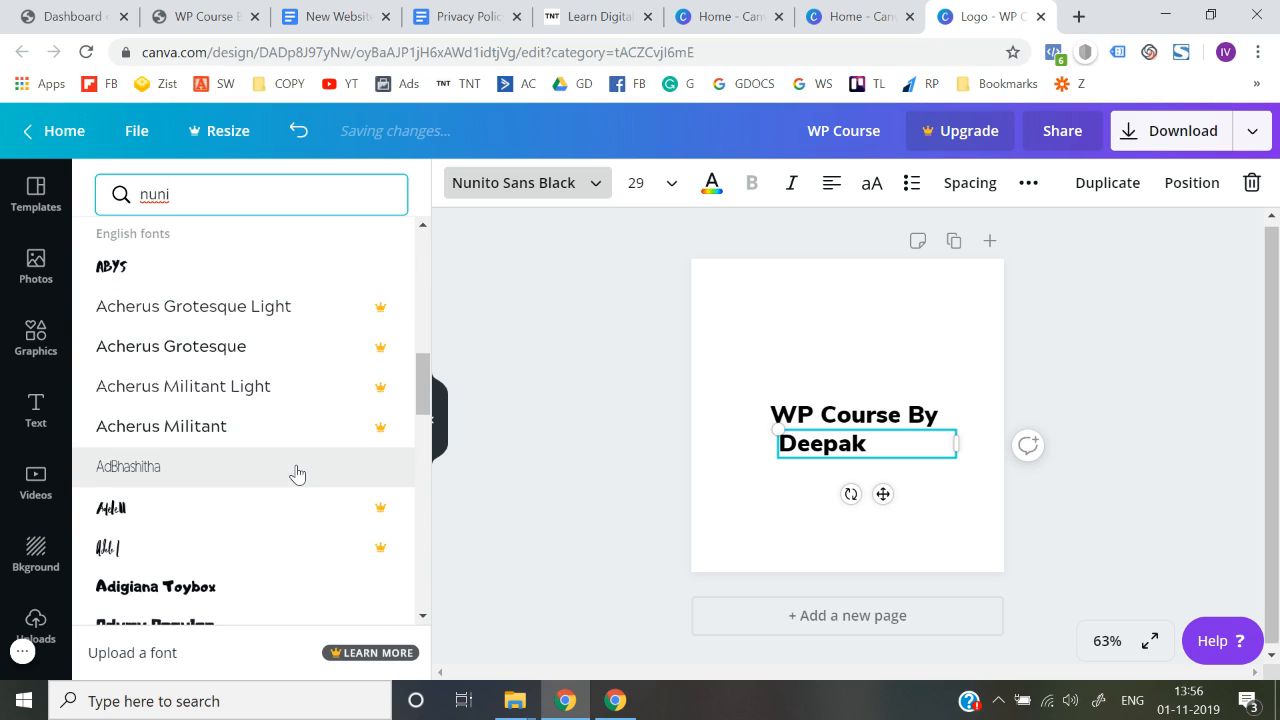
scroll(297, 473, down, 3)
scroll(297, 473, up, 1)
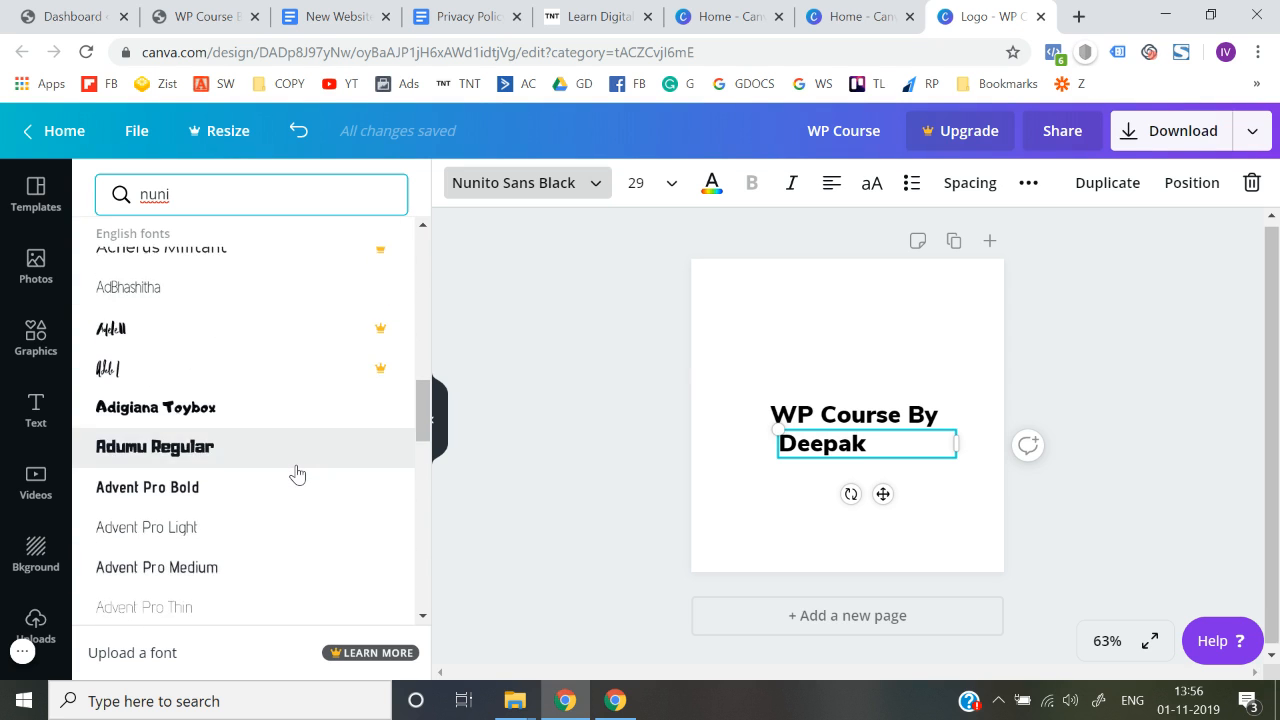
scroll(297, 473, down, 5)
scroll(297, 473, down, 4)
scroll(297, 473, down, 5)
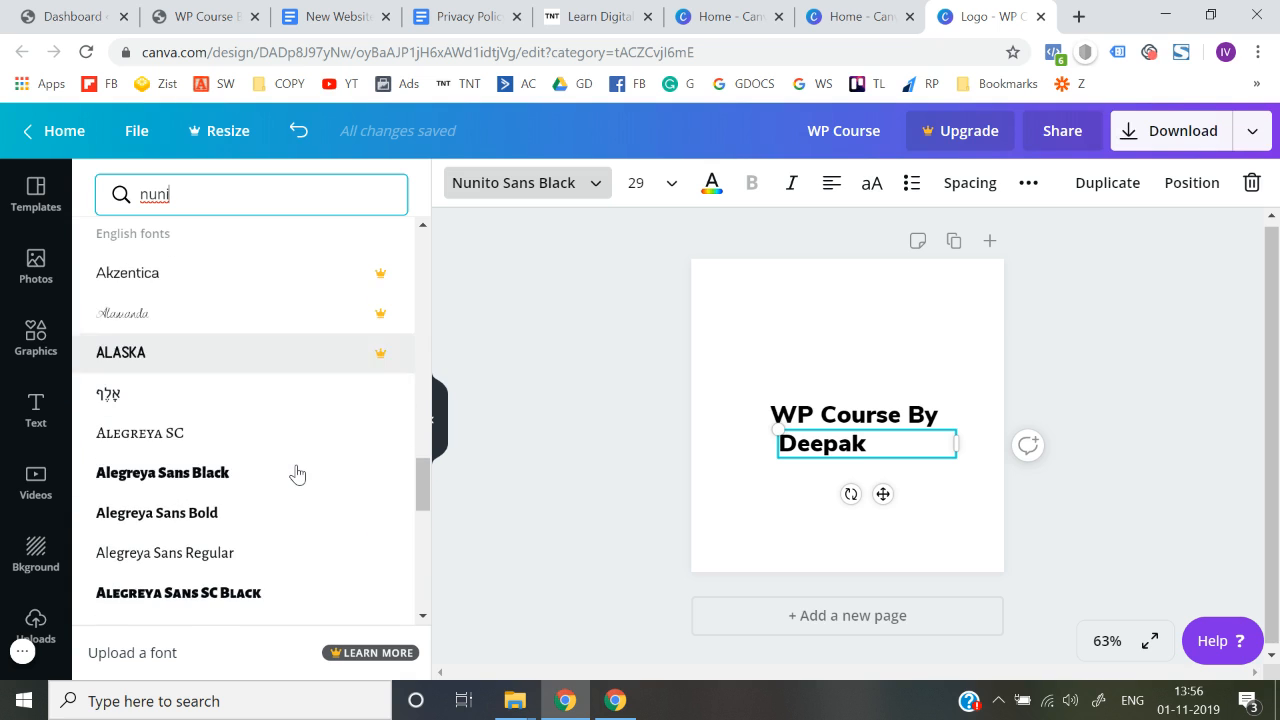
scroll(297, 473, down, 5)
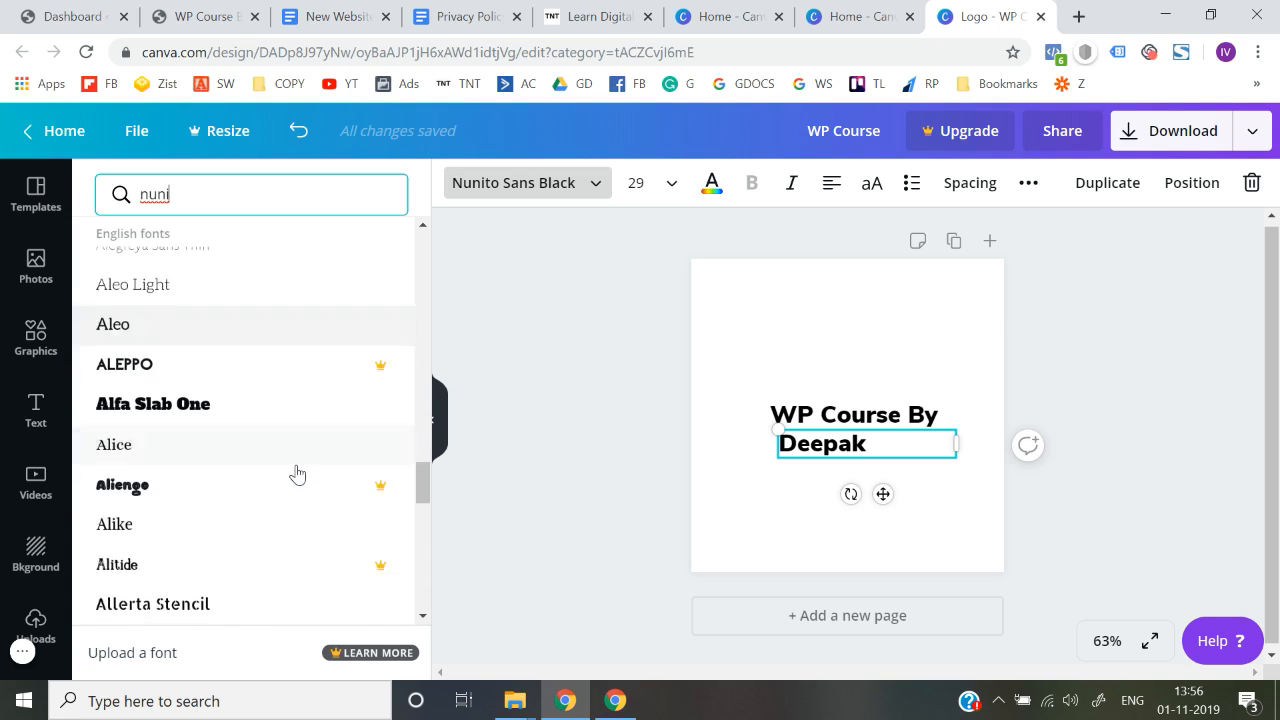
scroll(297, 473, down, 5)
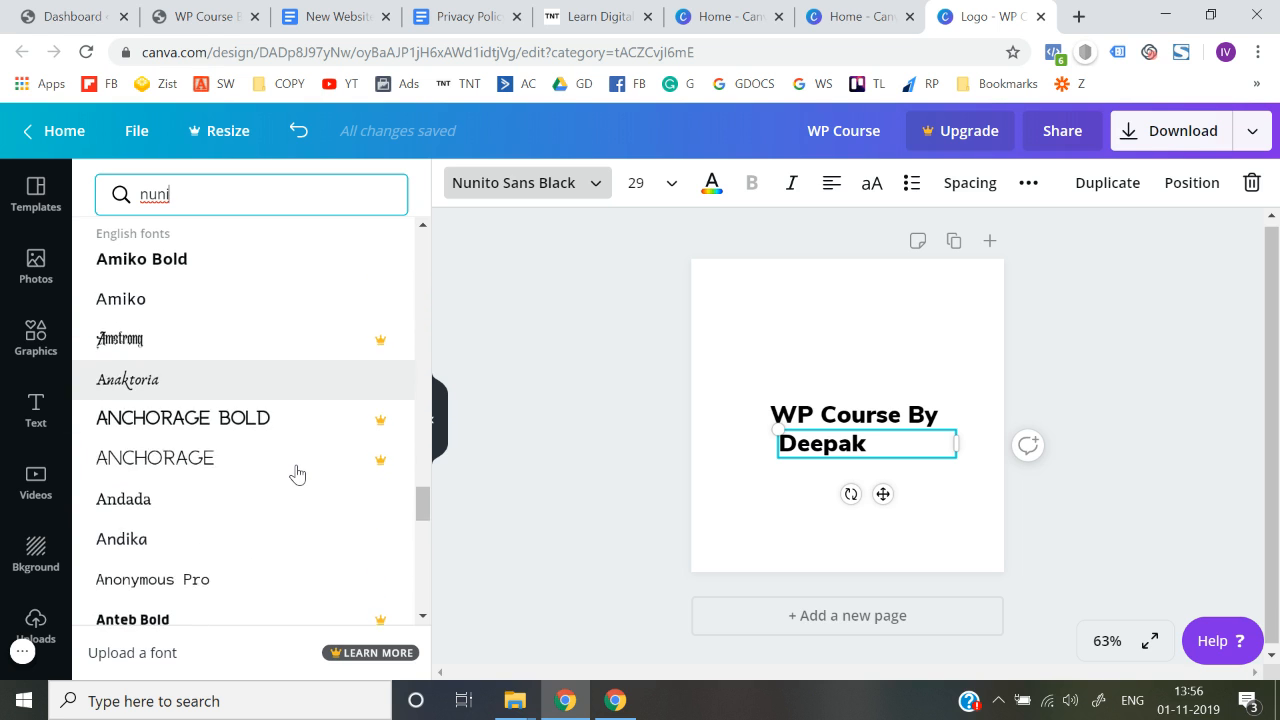
scroll(297, 473, down, 1)
scroll(297, 473, down, 6)
scroll(297, 473, down, 4)
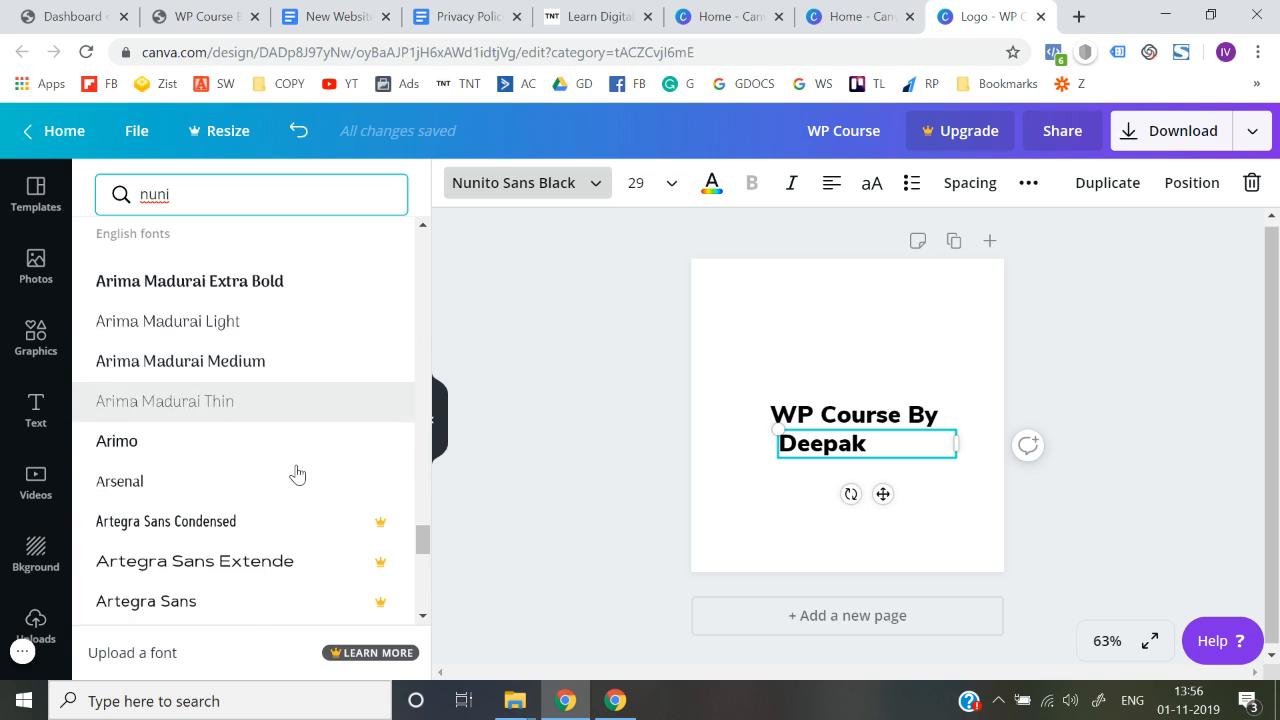
scroll(297, 473, down, 6)
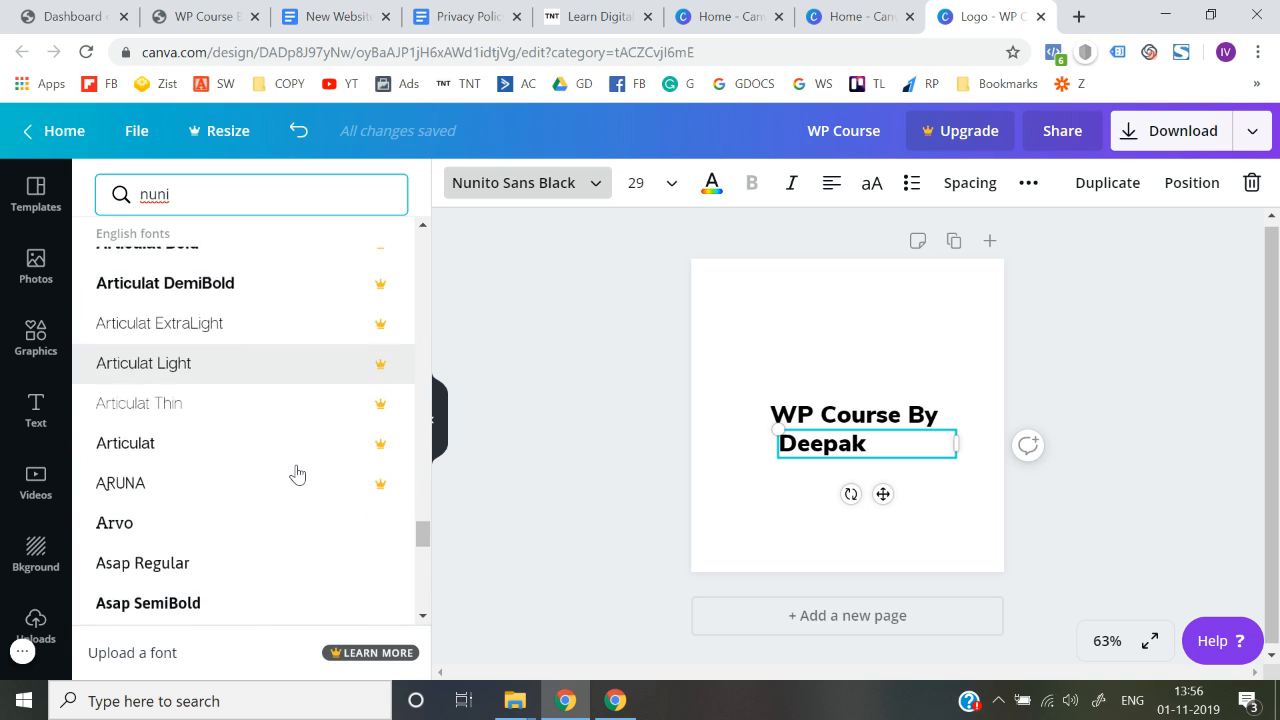
scroll(297, 473, down, 1)
scroll(297, 473, down, 7)
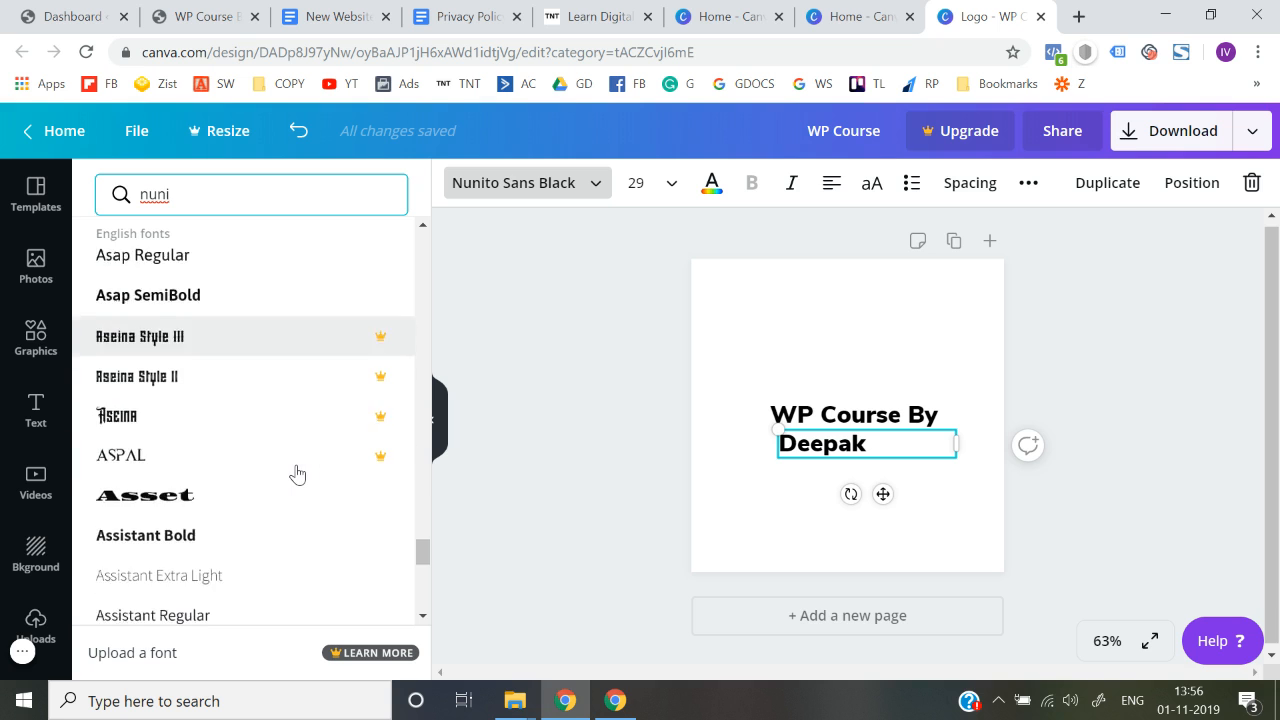
scroll(297, 473, down, 5)
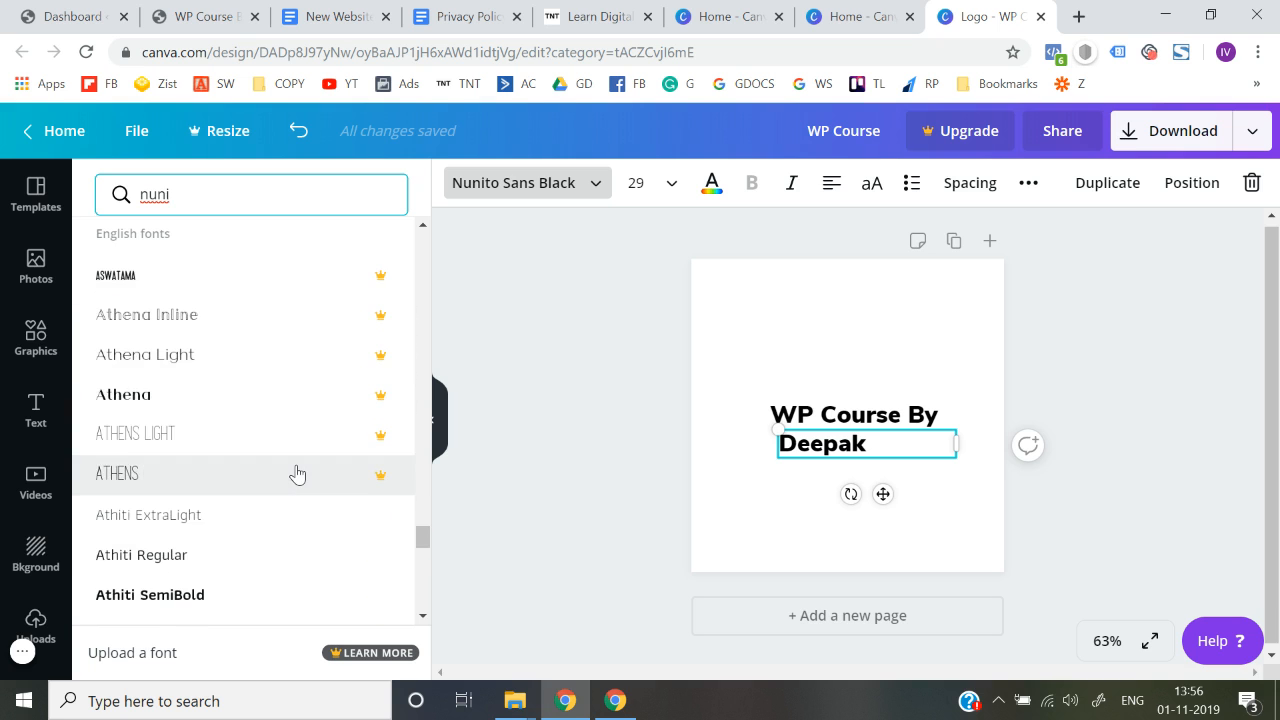
scroll(297, 473, down, 3)
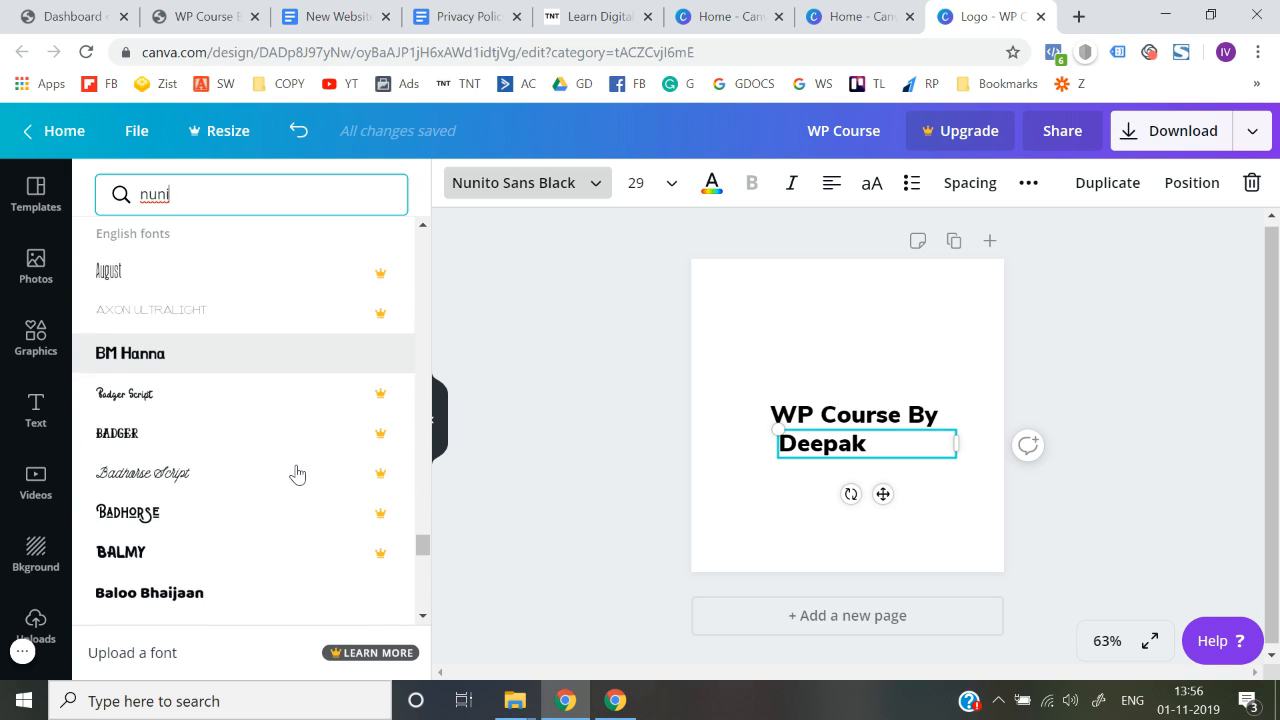
scroll(278, 406, down, 3)
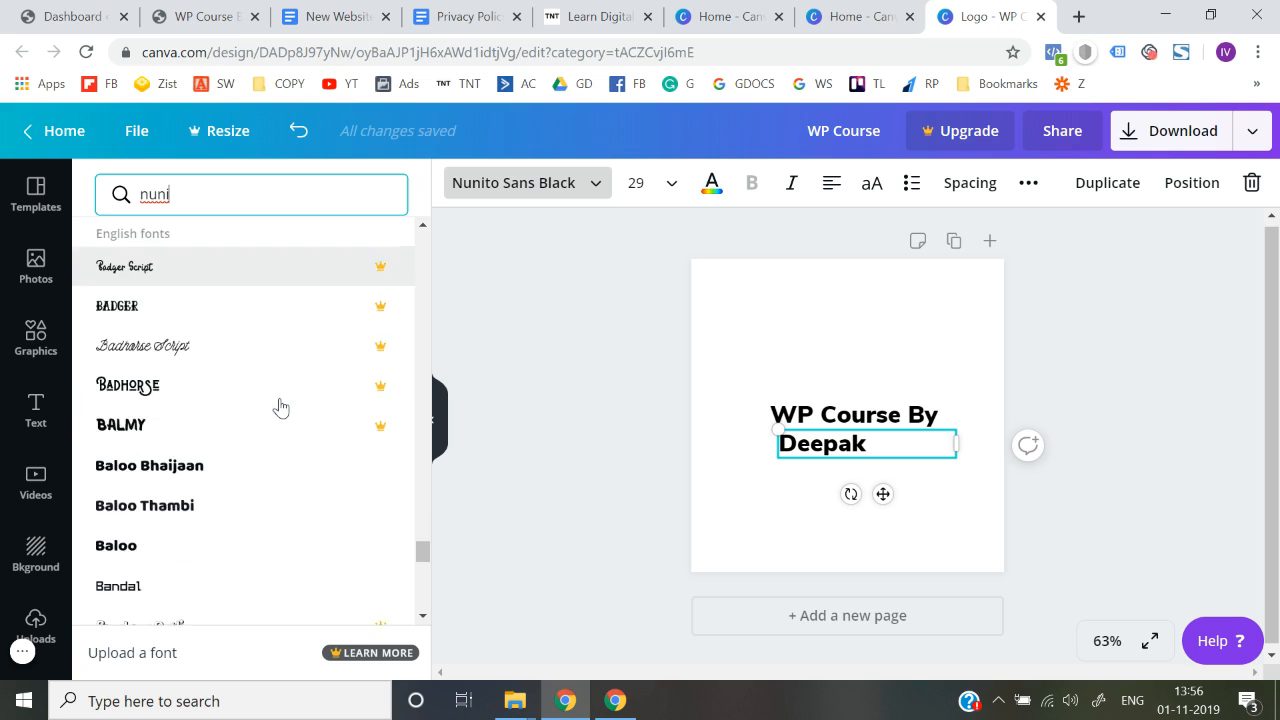
scroll(256, 449, down, 3)
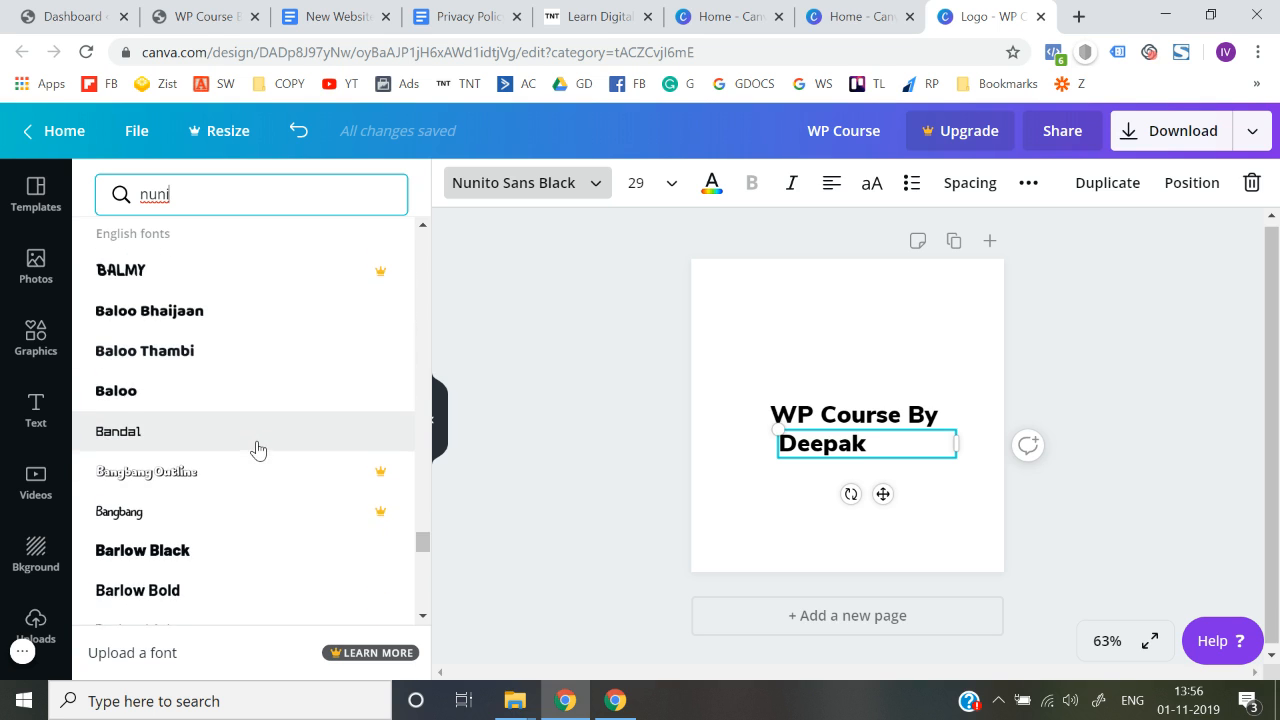
scroll(257, 449, down, 1)
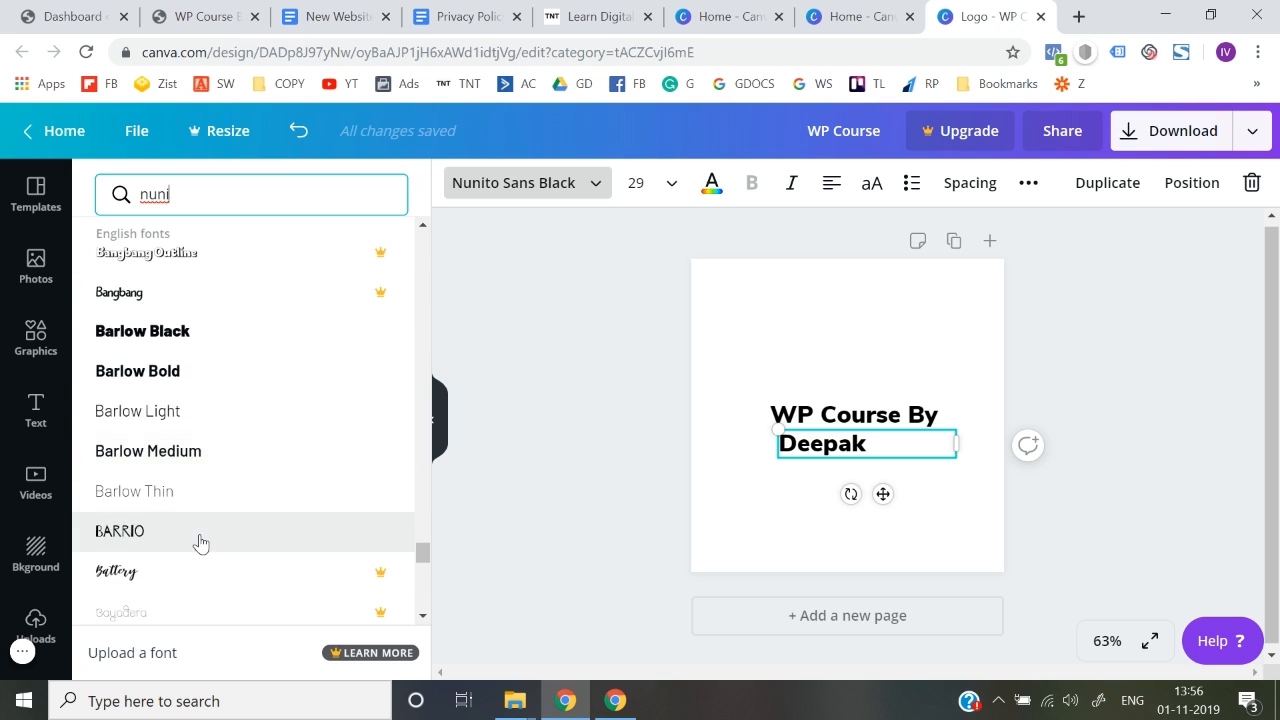
scroll(200, 543, down, 3)
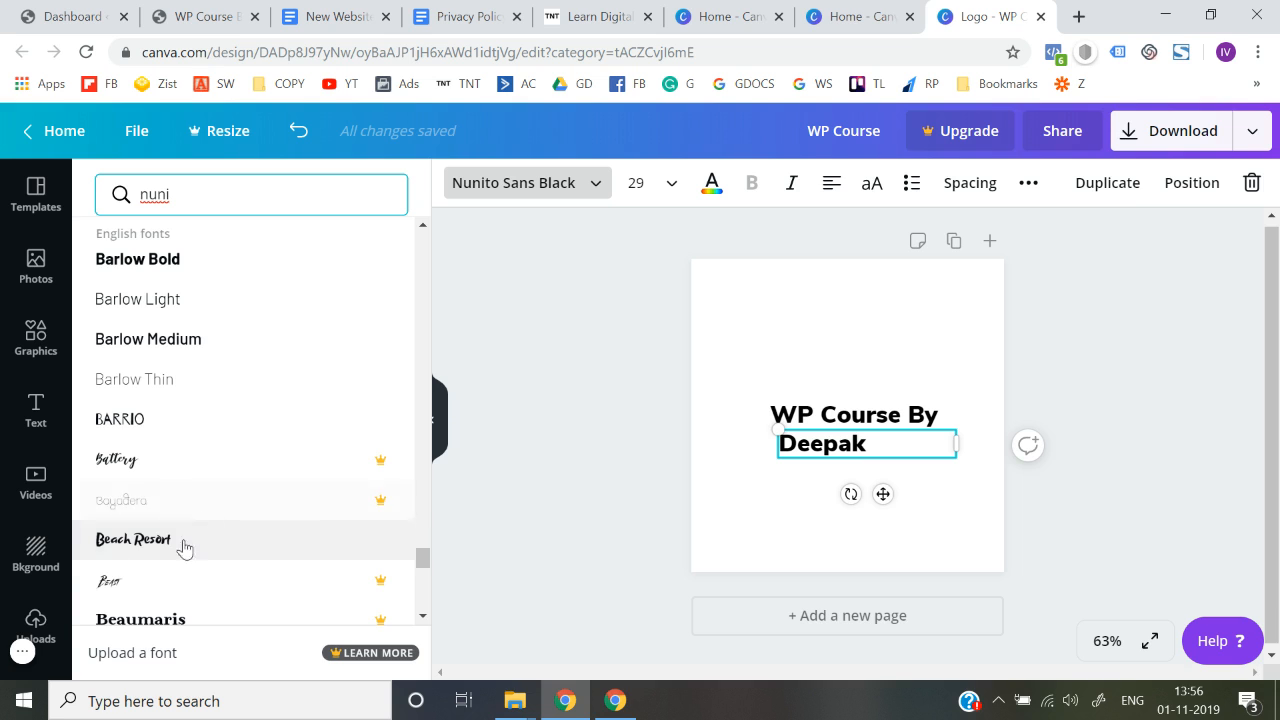
scroll(176, 566, down, 1)
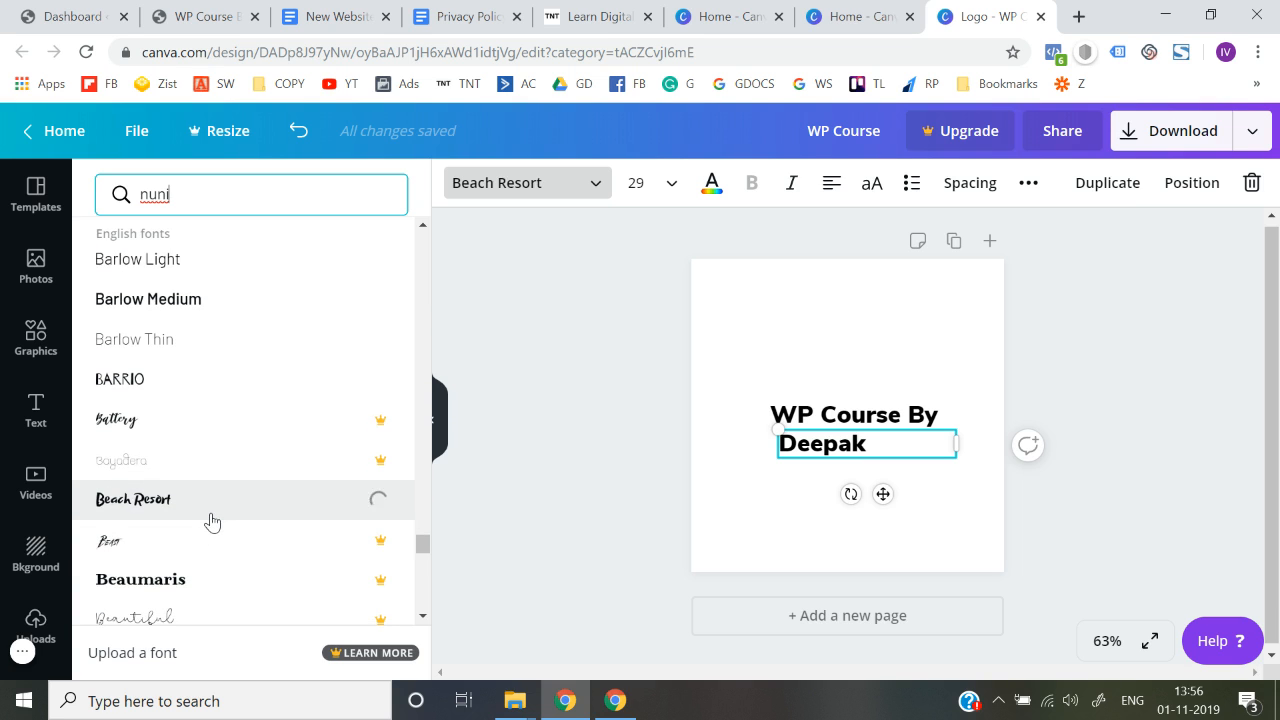
Step: Try the Belleza font on the first name, and change it to Bhavuka
scroll(211, 521, down, 6)
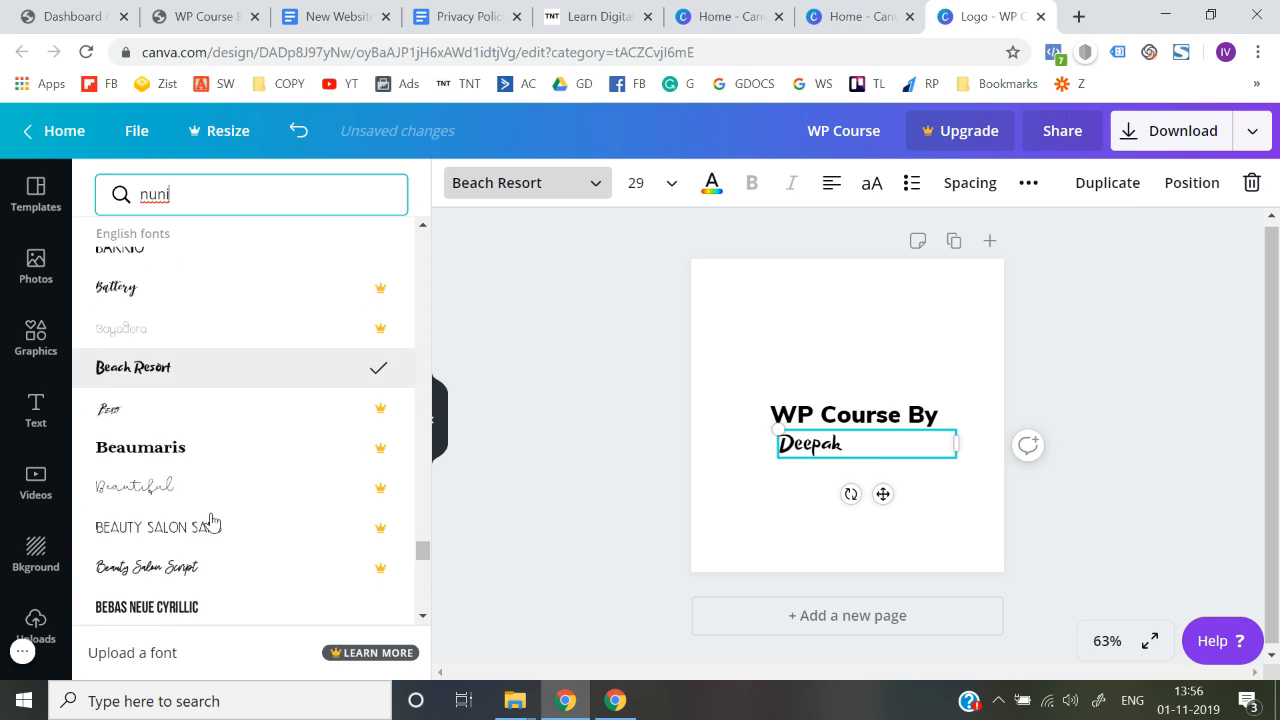
scroll(211, 521, down, 4)
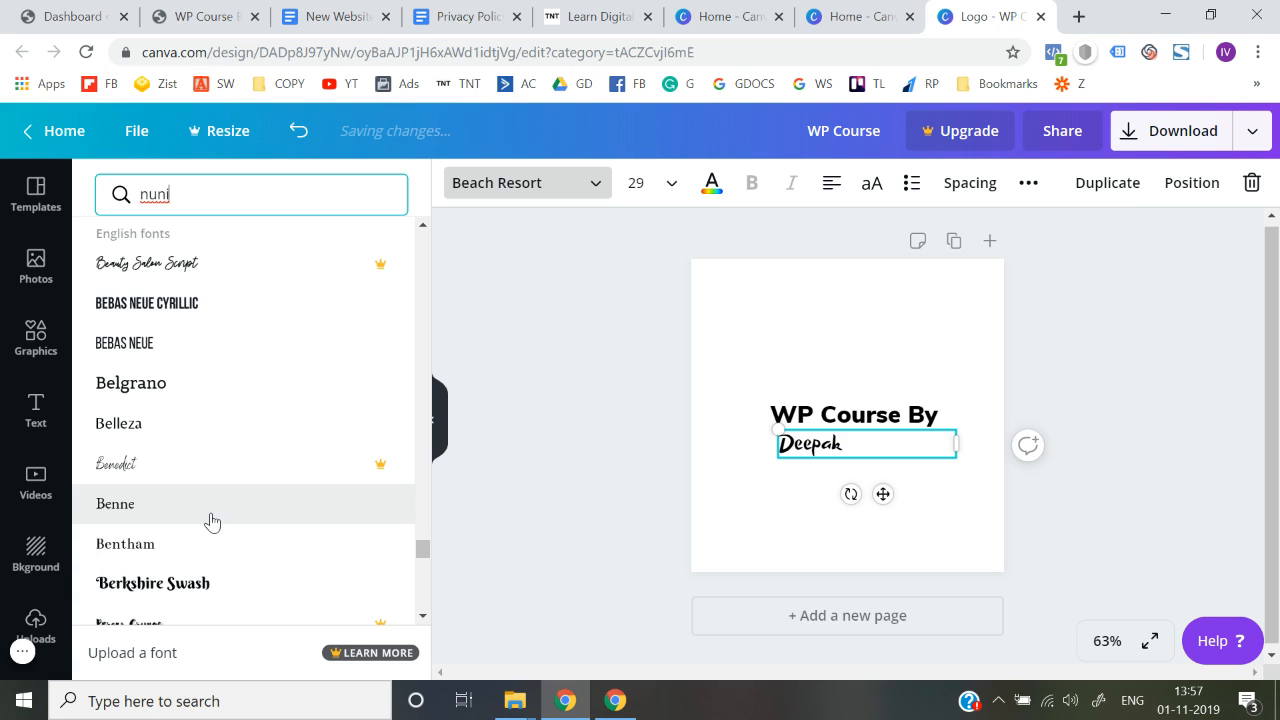
click(217, 428)
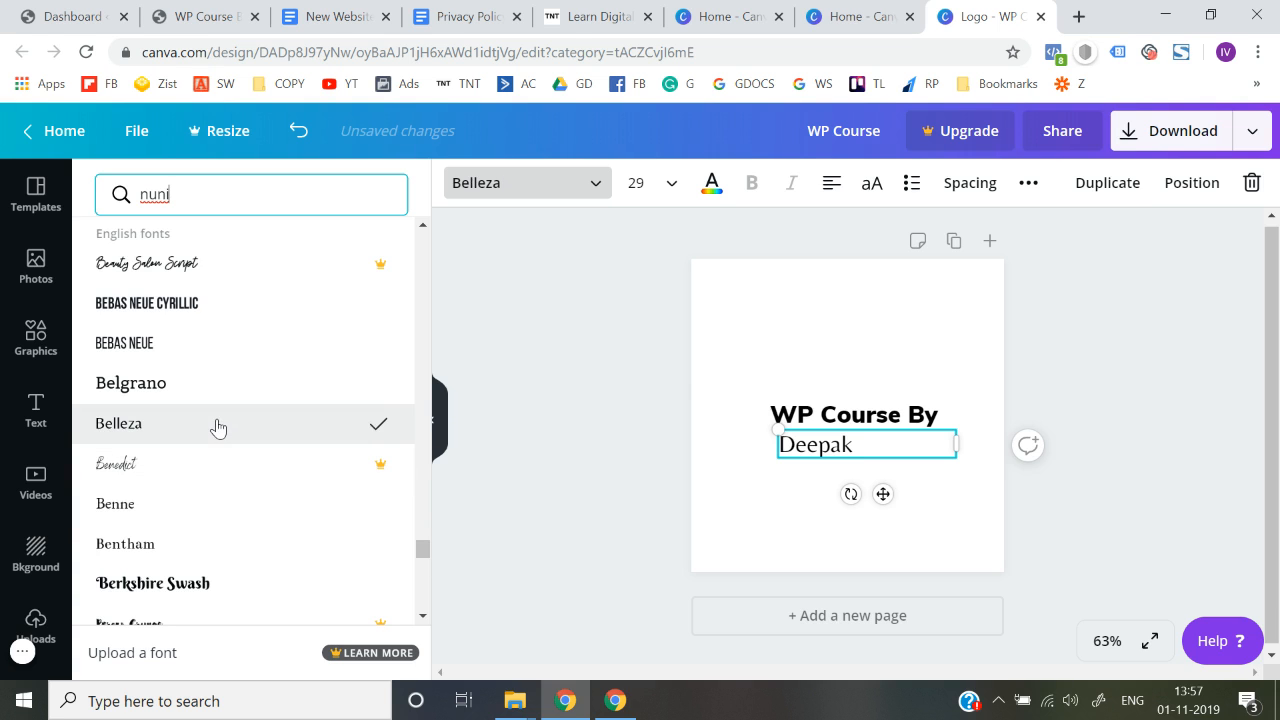
scroll(217, 428, down, 6)
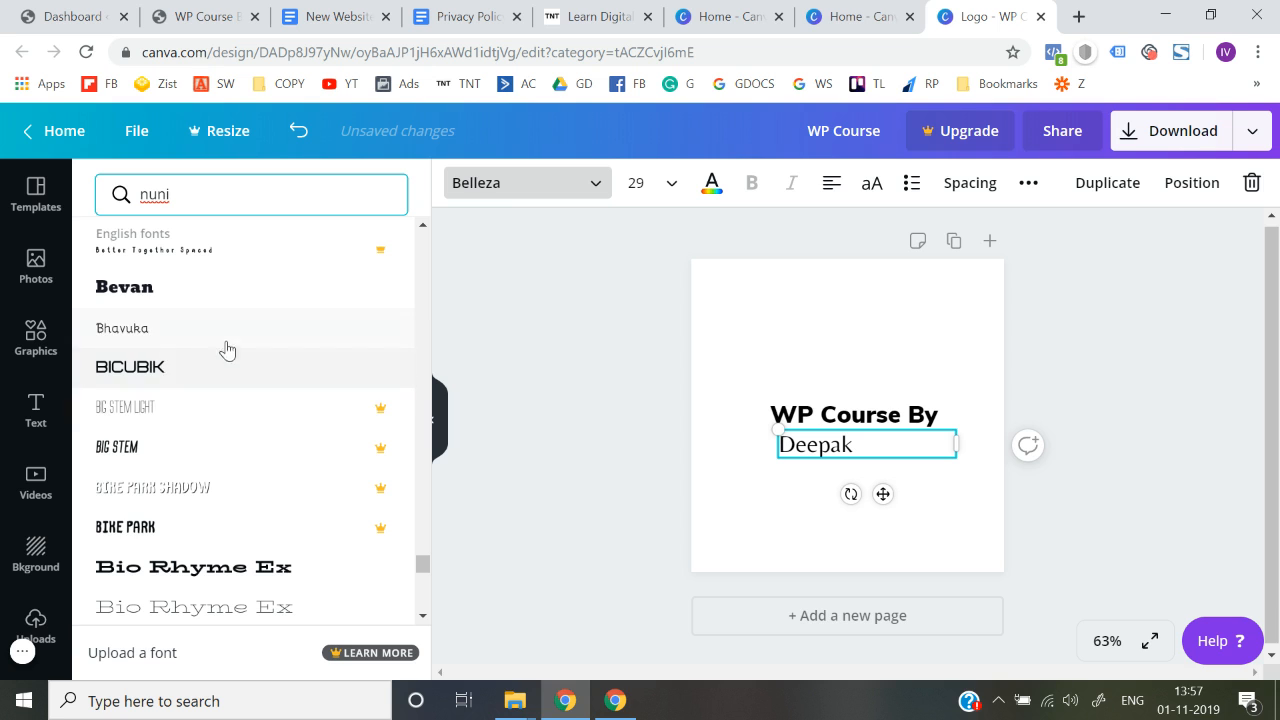
scroll(224, 350, down, 5)
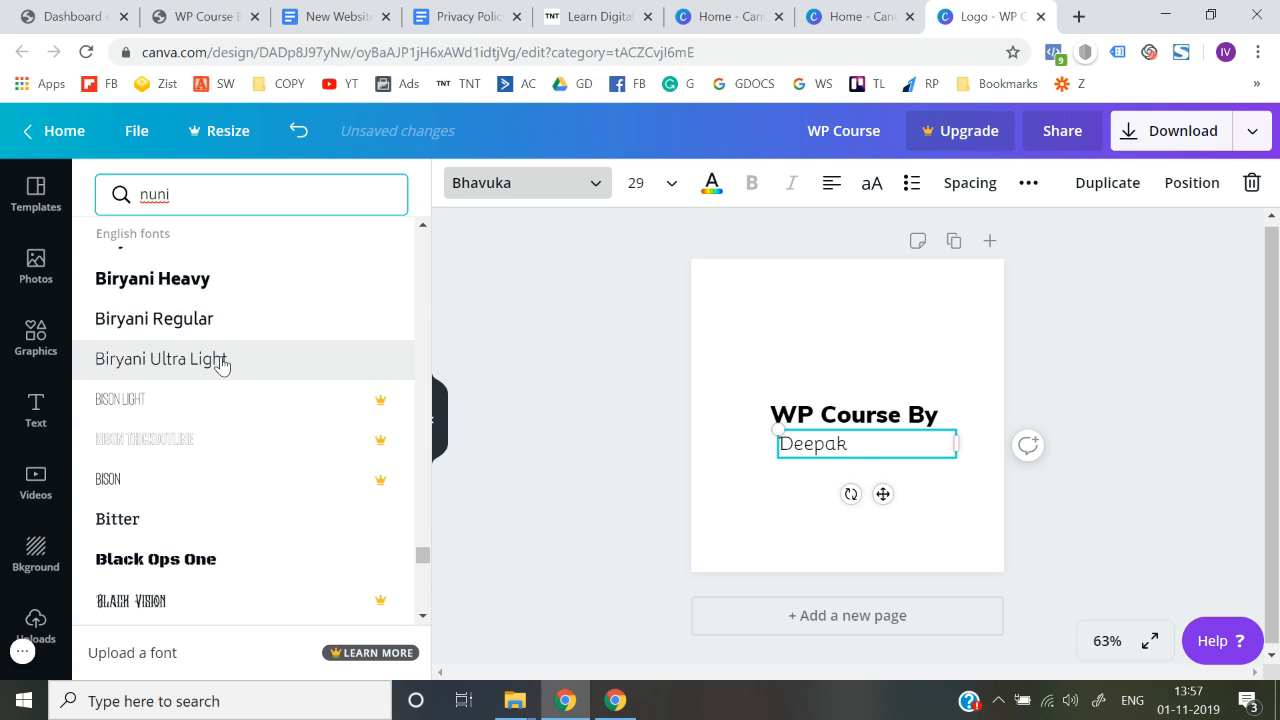
Step: Try the Cagliostro font on the first name below "WP Course By"
scroll(221, 365, down, 9)
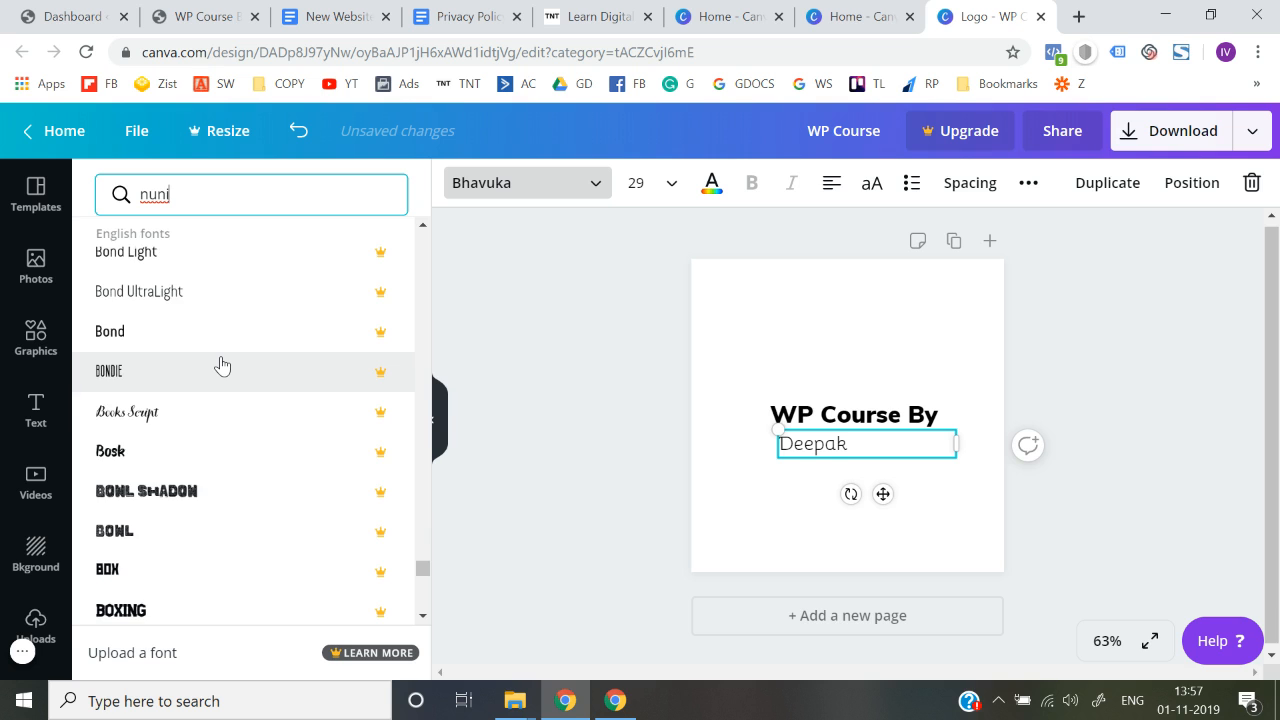
scroll(221, 365, down, 10)
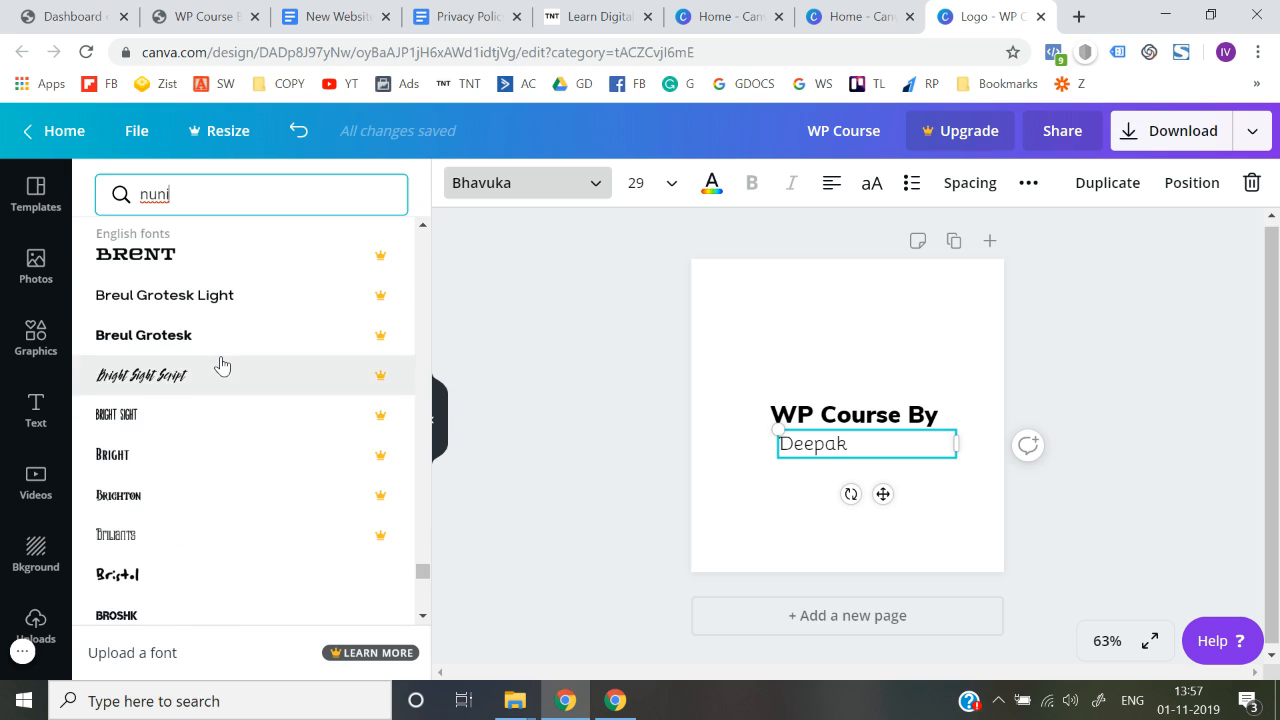
scroll(221, 365, down, 7)
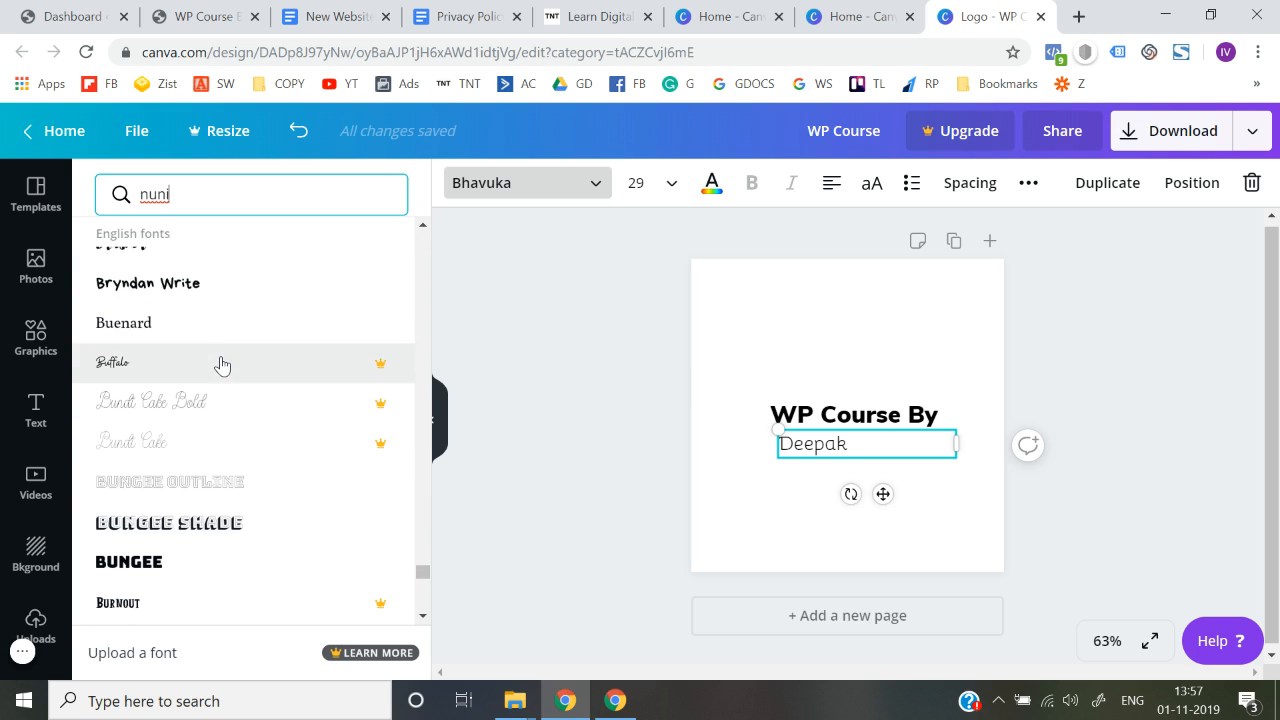
scroll(212, 535, down, 8)
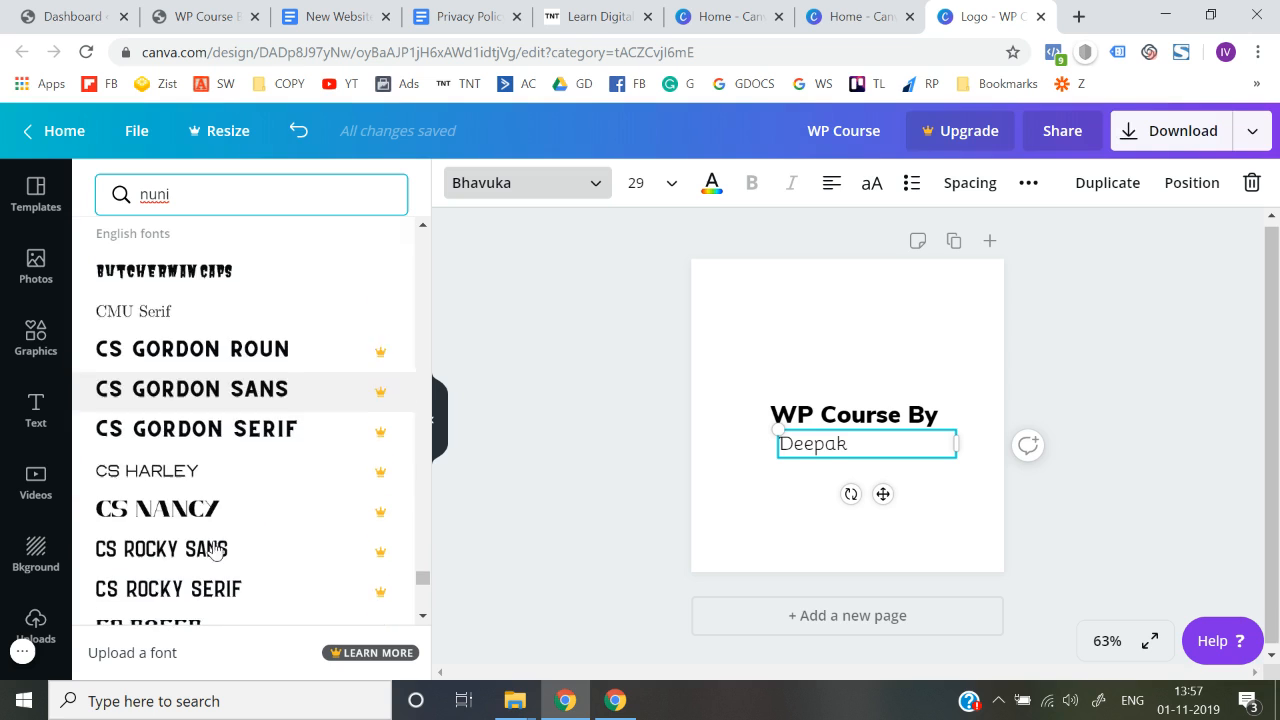
scroll(212, 547, down, 5)
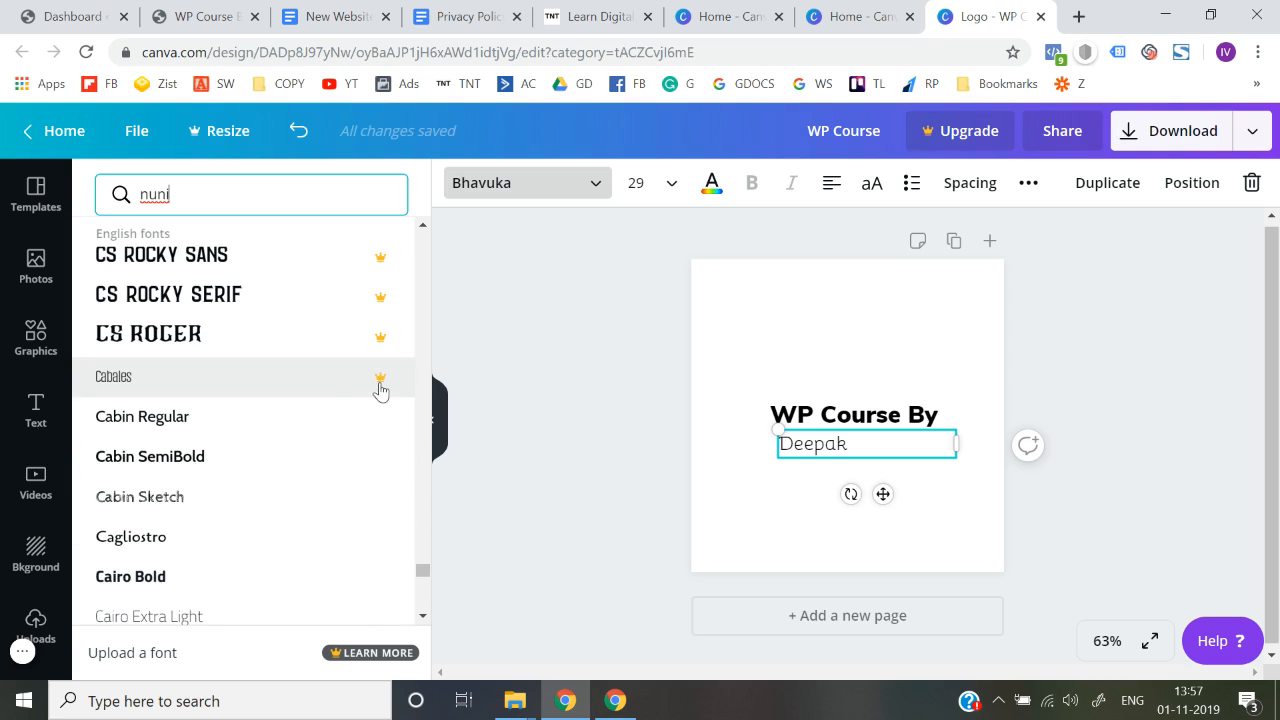
scroll(331, 471, down, 1)
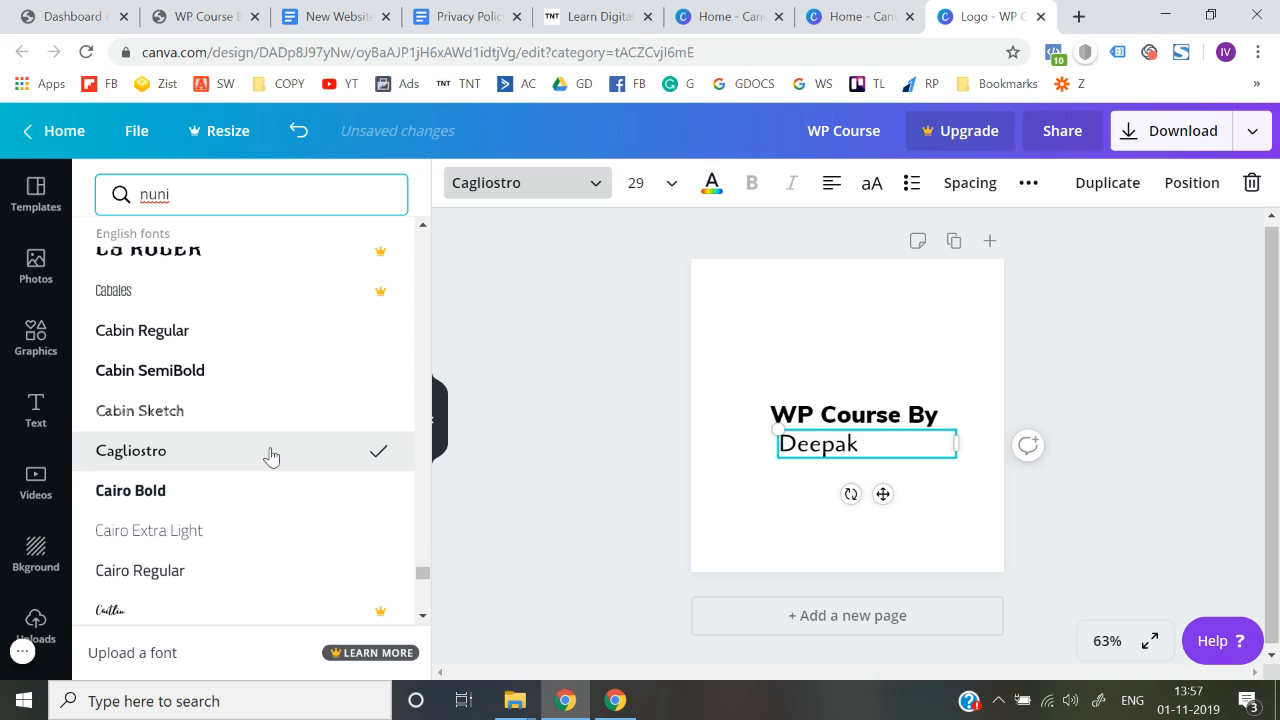
Step: Browse further through the English fonts and set the first name in Chewy
scroll(270, 457, down, 3)
scroll(266, 363, up, 10)
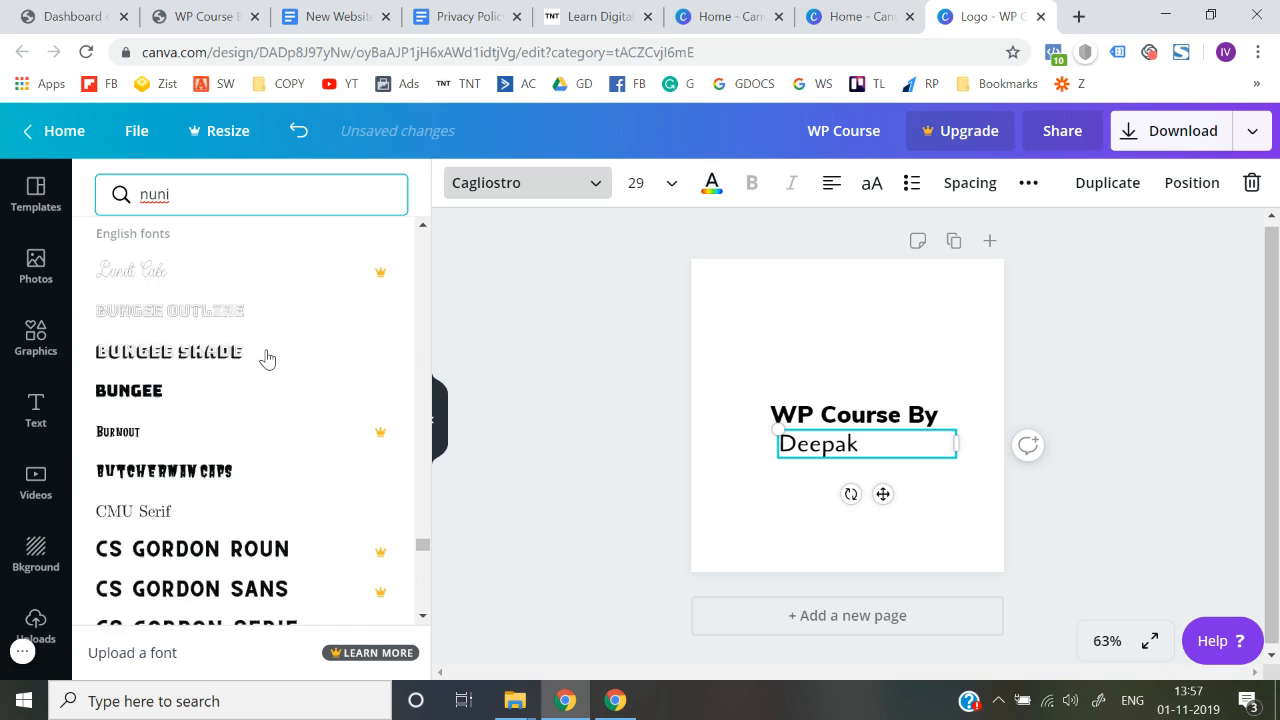
scroll(266, 358, up, 10)
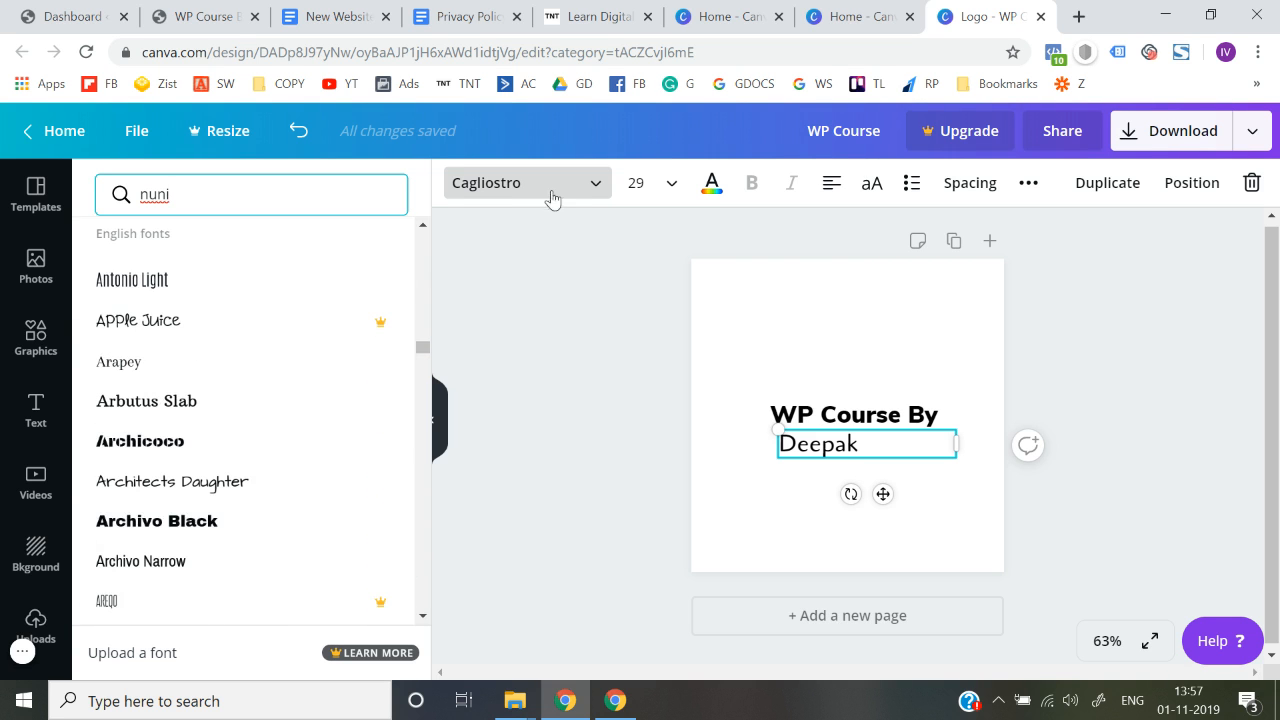
drag(424, 350, 438, 202)
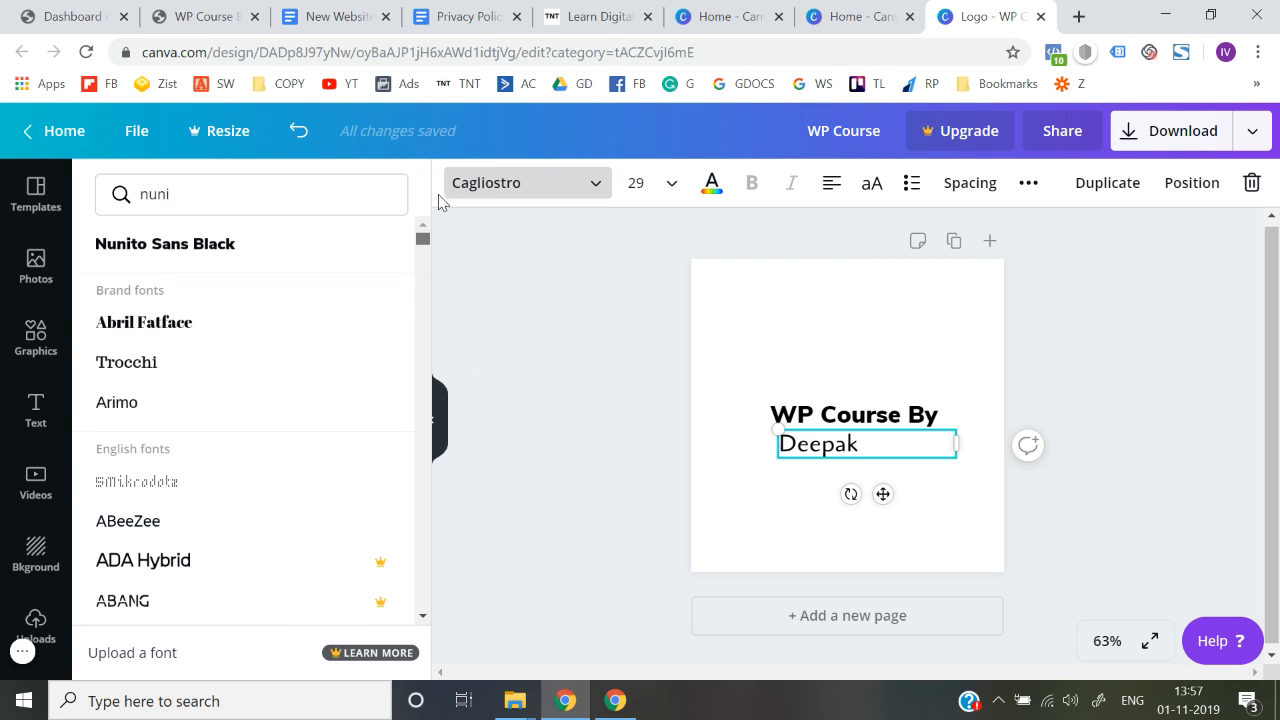
drag(422, 248, 410, 617)
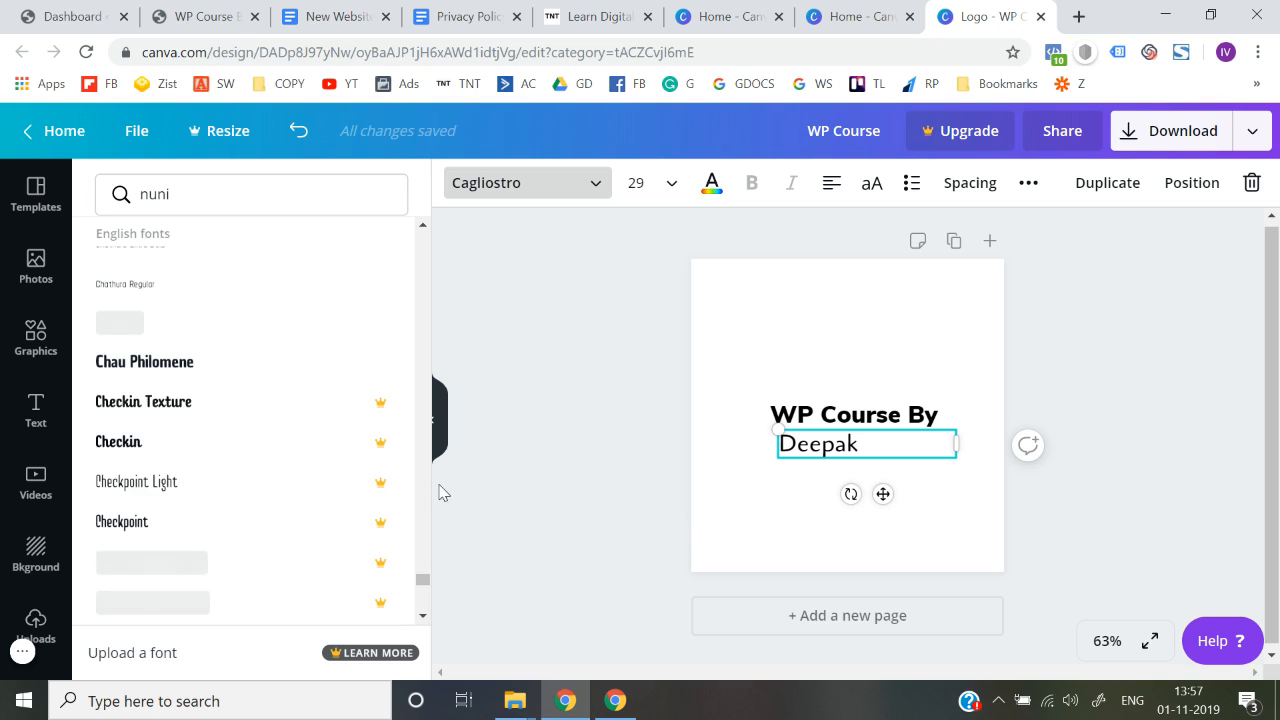
scroll(285, 497, down, 4)
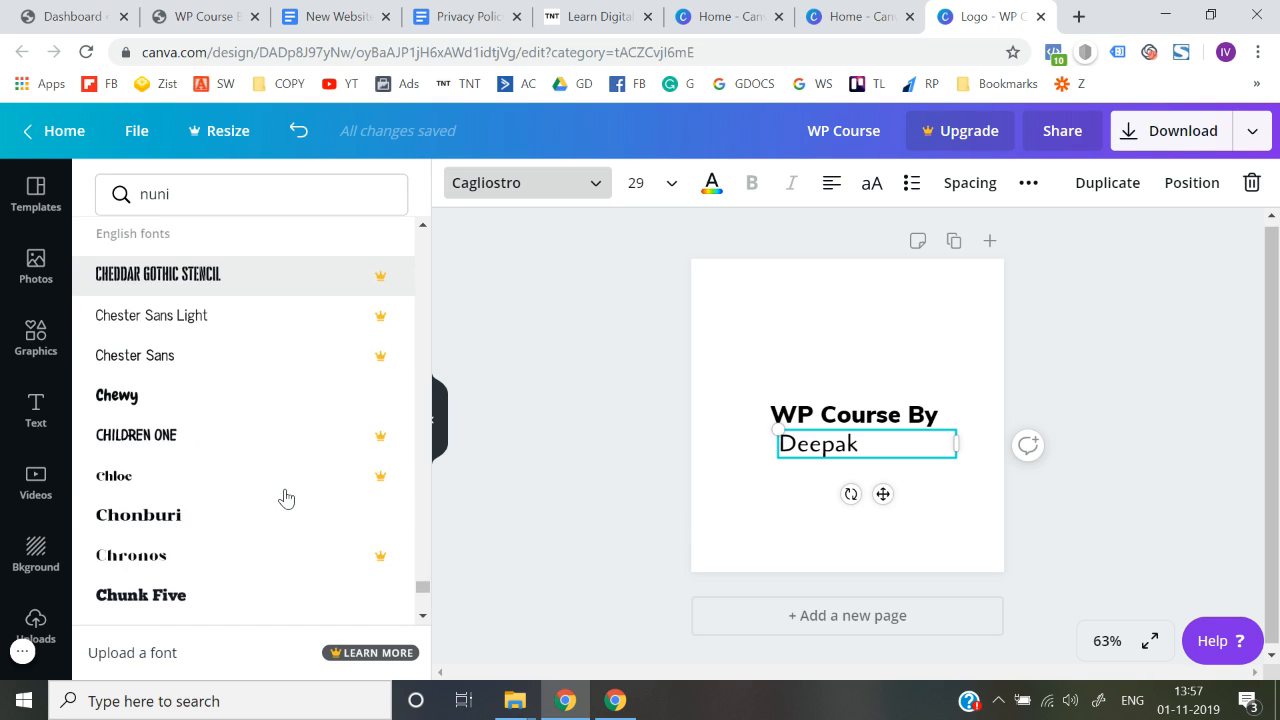
scroll(285, 497, down, 1)
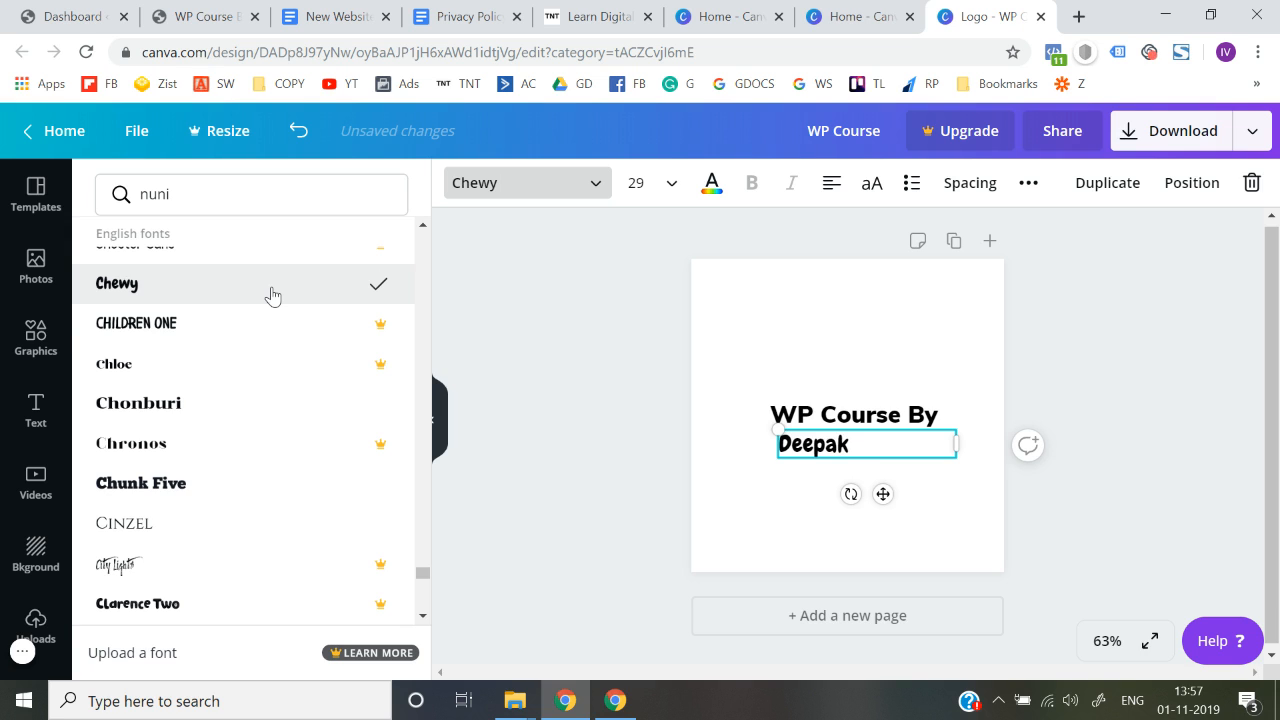
Step: Narrow the first name's text box to fit the word and centre it beneath "WP Course By"
click(622, 477)
drag(819, 445, 853, 445)
drag(997, 446, 892, 441)
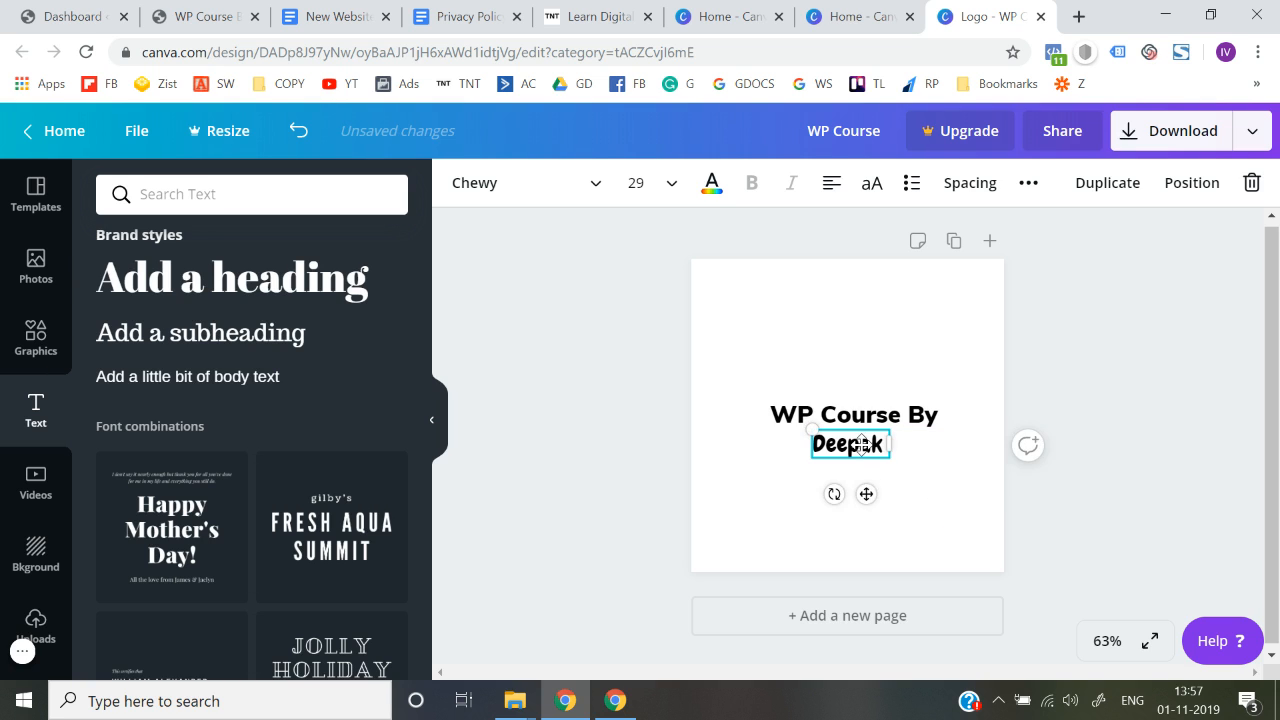
click(689, 477)
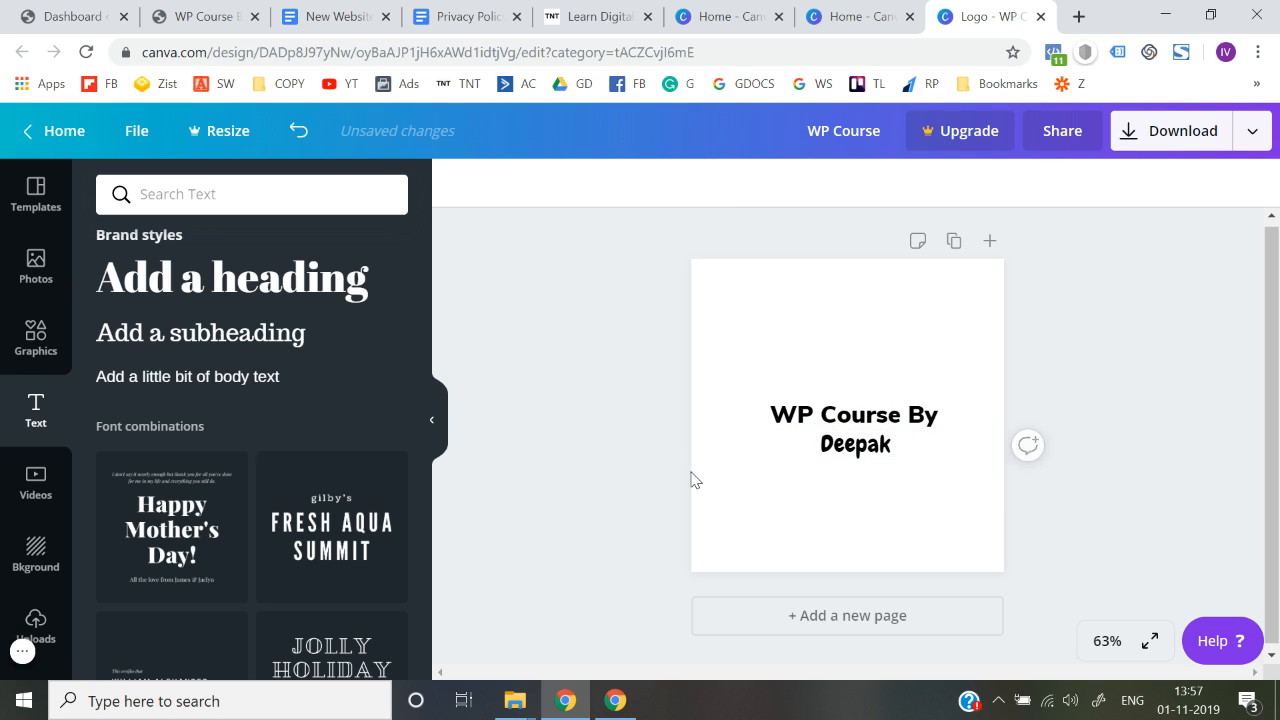
Step: Fine-tune the first name's position and shift both text lines together slightly left on the page
drag(872, 443, 863, 443)
click(602, 395)
drag(752, 398, 853, 446)
click(626, 456)
click(613, 476)
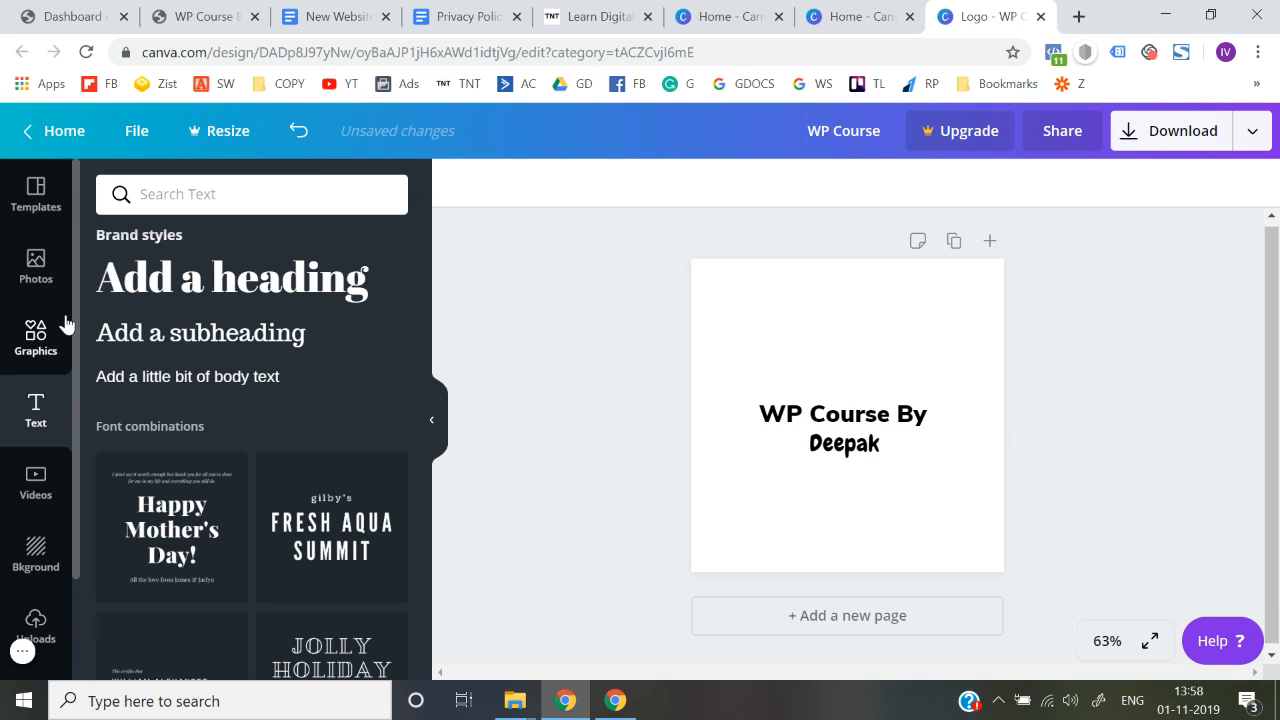
Step: Search the graphics for "line", add the plain solid line, and place it below the first name
click(42, 350)
click(214, 200)
text(line)
key(Return)
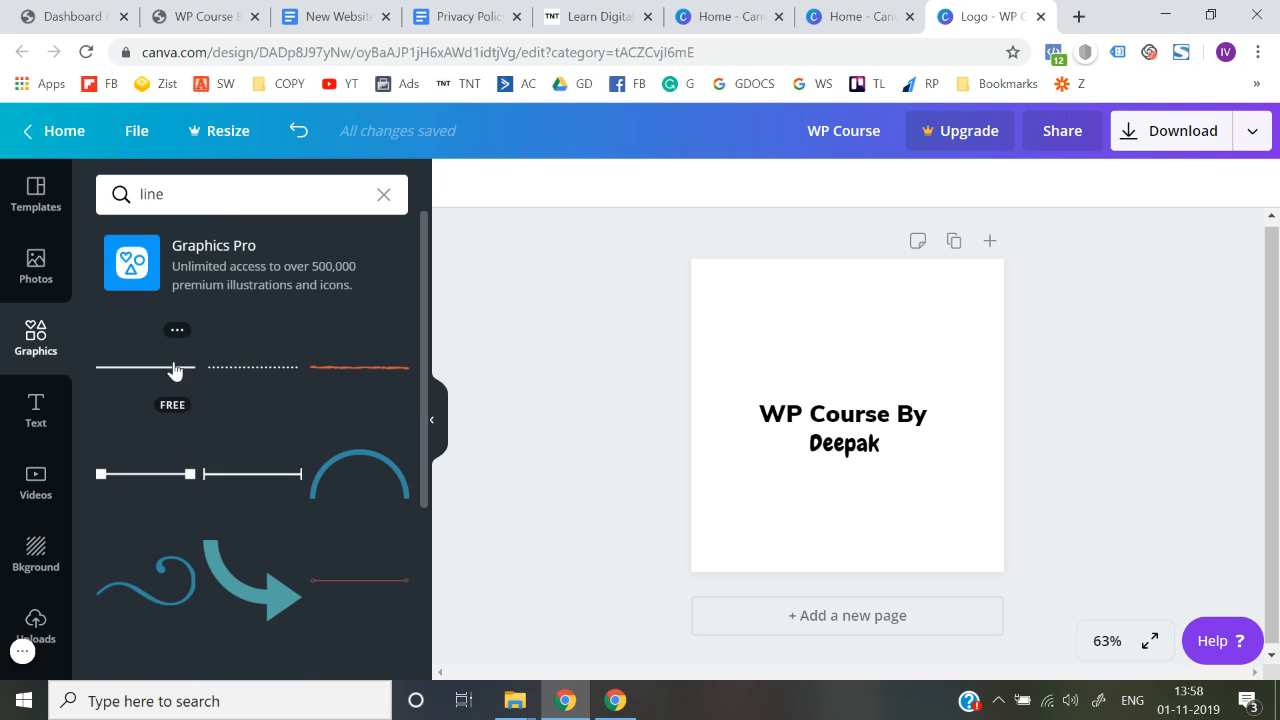
click(167, 379)
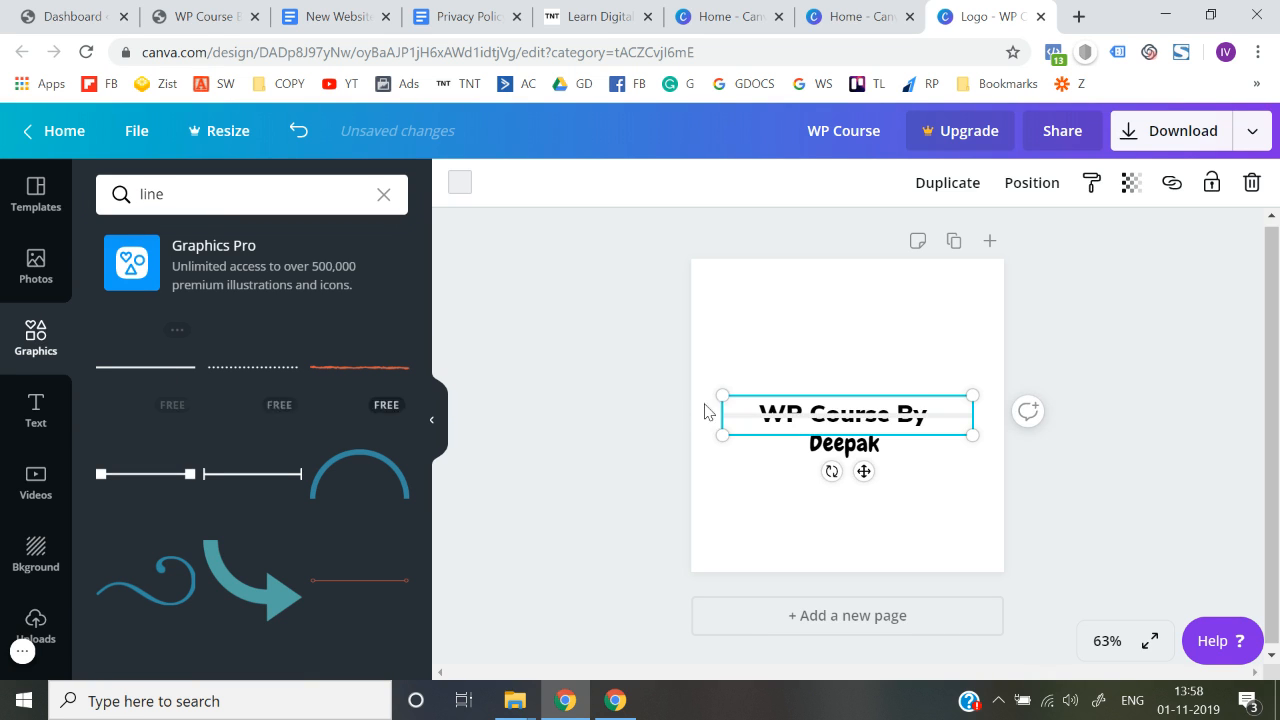
drag(760, 413, 751, 476)
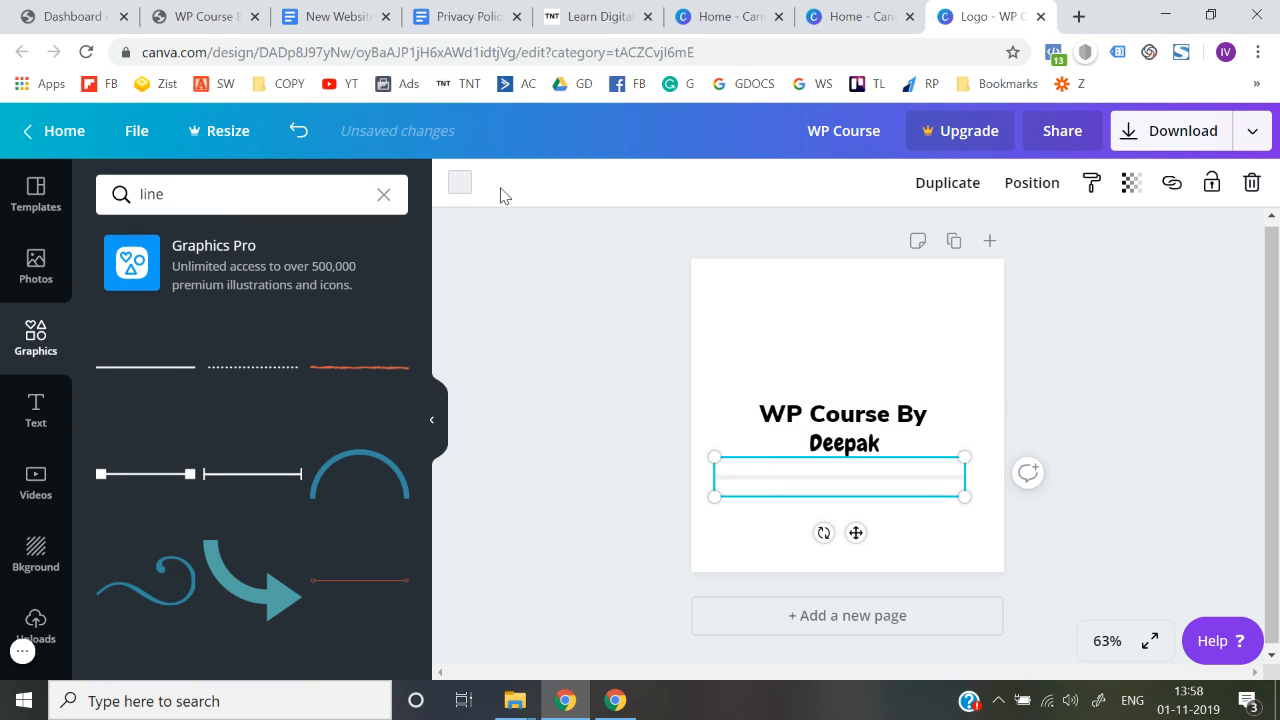
Step: Colour the line black, then shorten it and place it just left of the first name
click(461, 182)
click(116, 351)
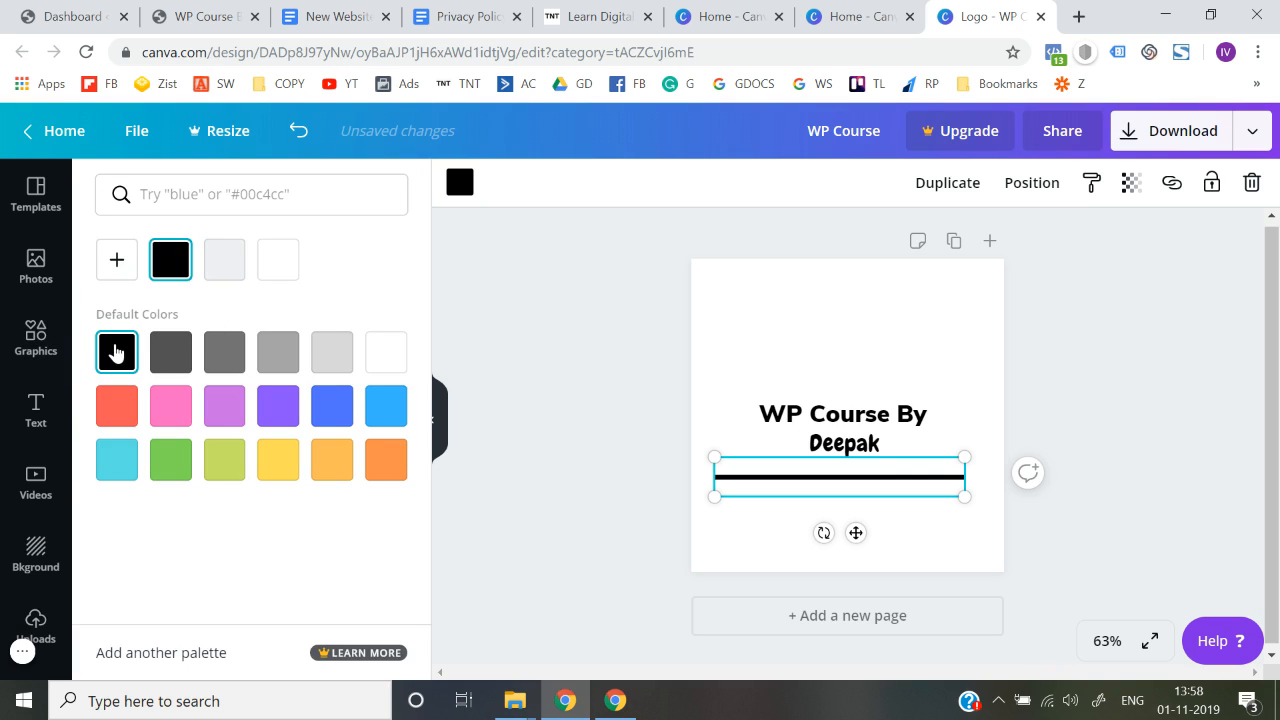
drag(962, 496, 761, 448)
click(643, 461)
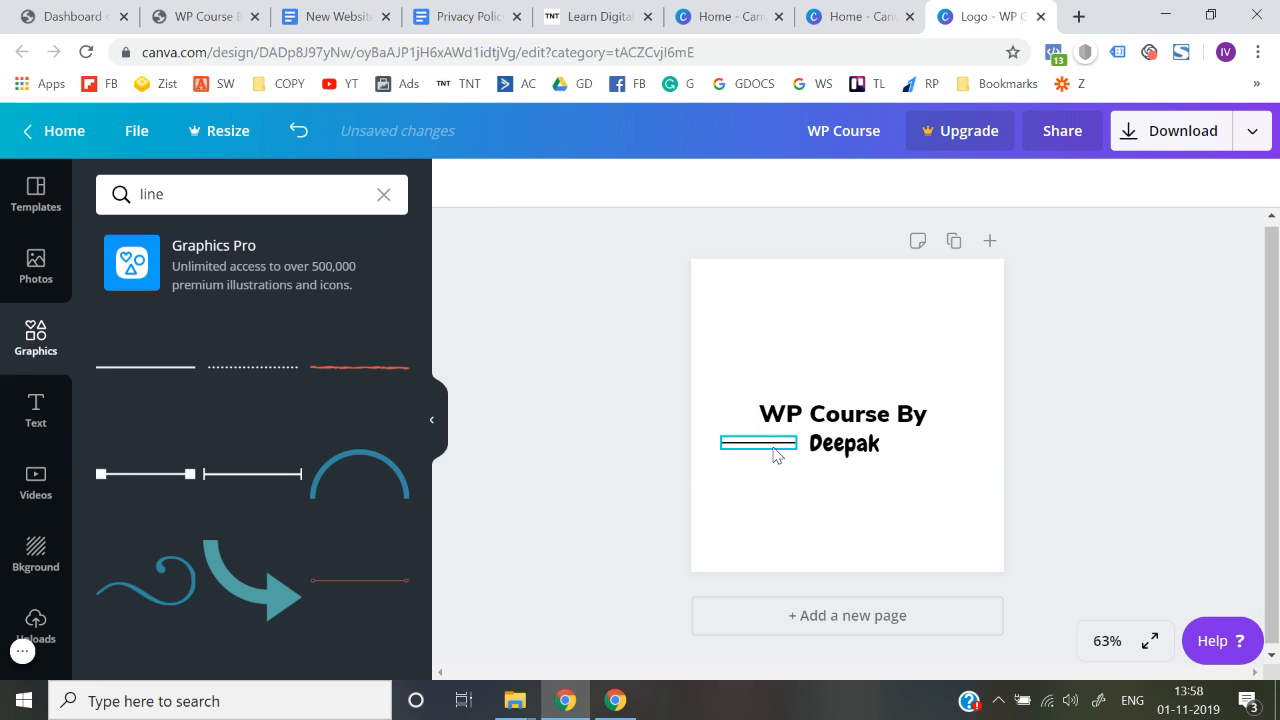
Step: Shorten the black line further and align it with the middle of the first name, leaving a small gap
click(760, 443)
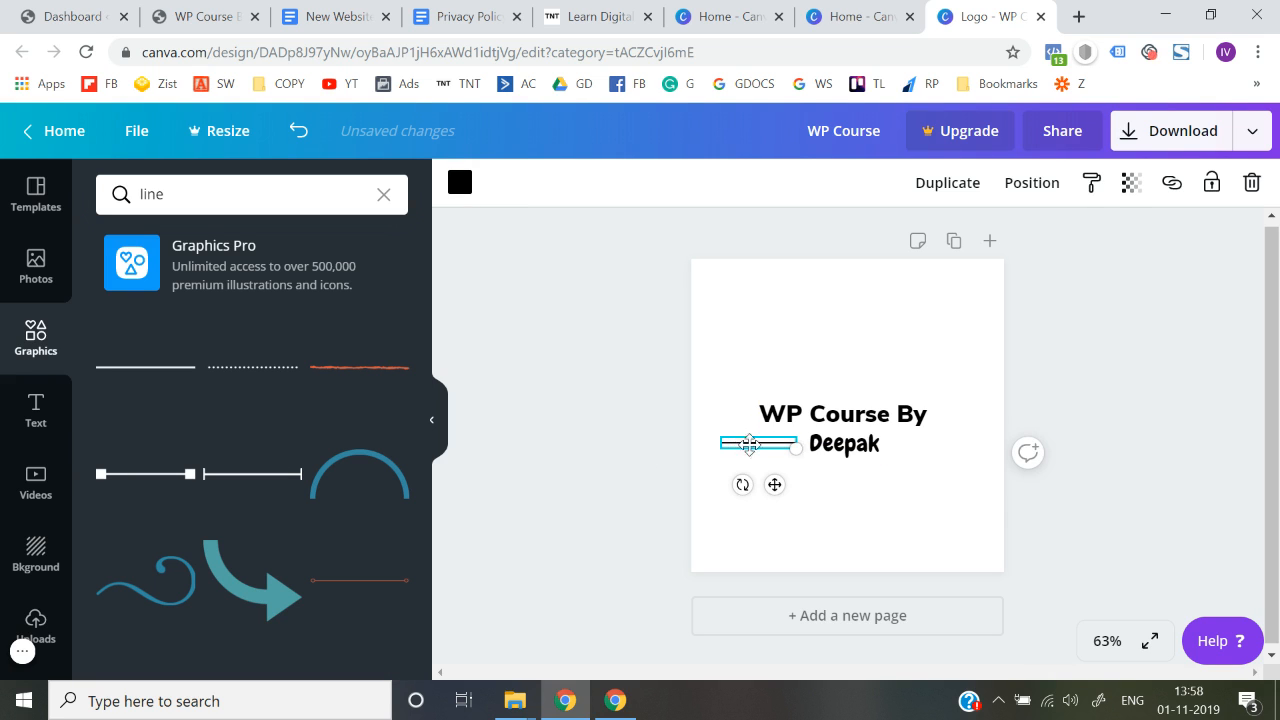
drag(795, 449, 768, 441)
click(611, 453)
click(731, 442)
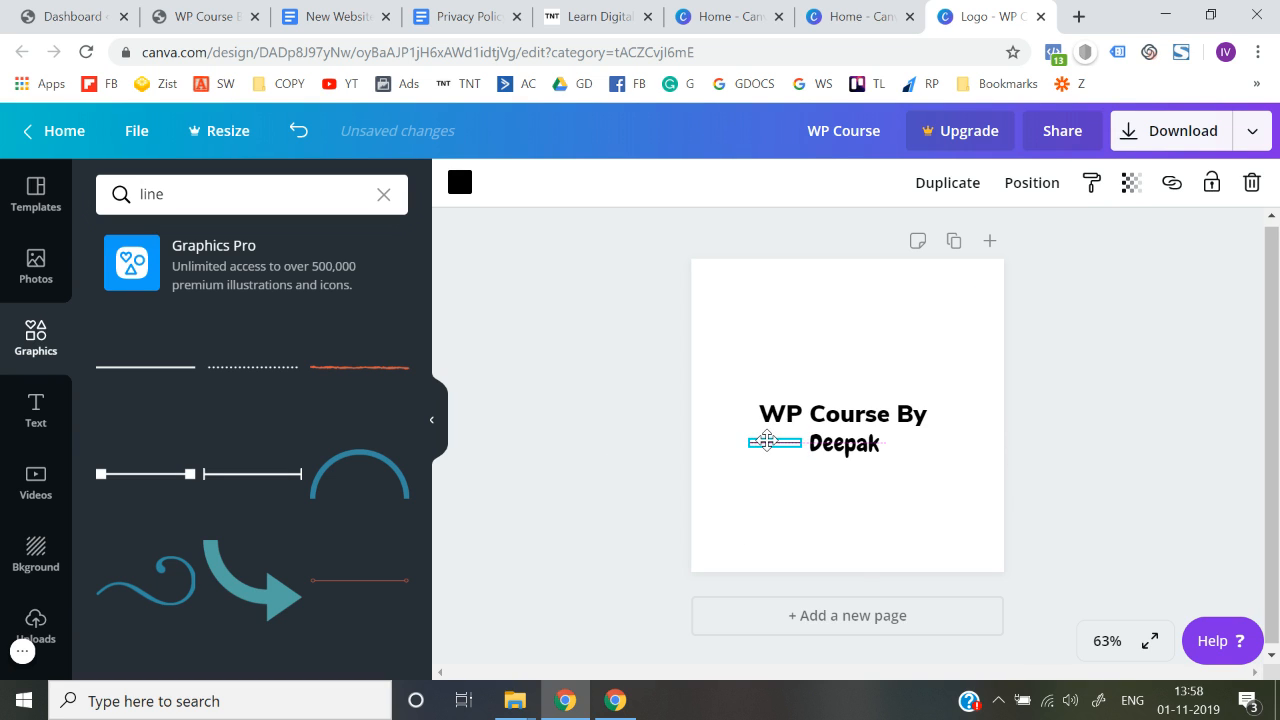
click(609, 462)
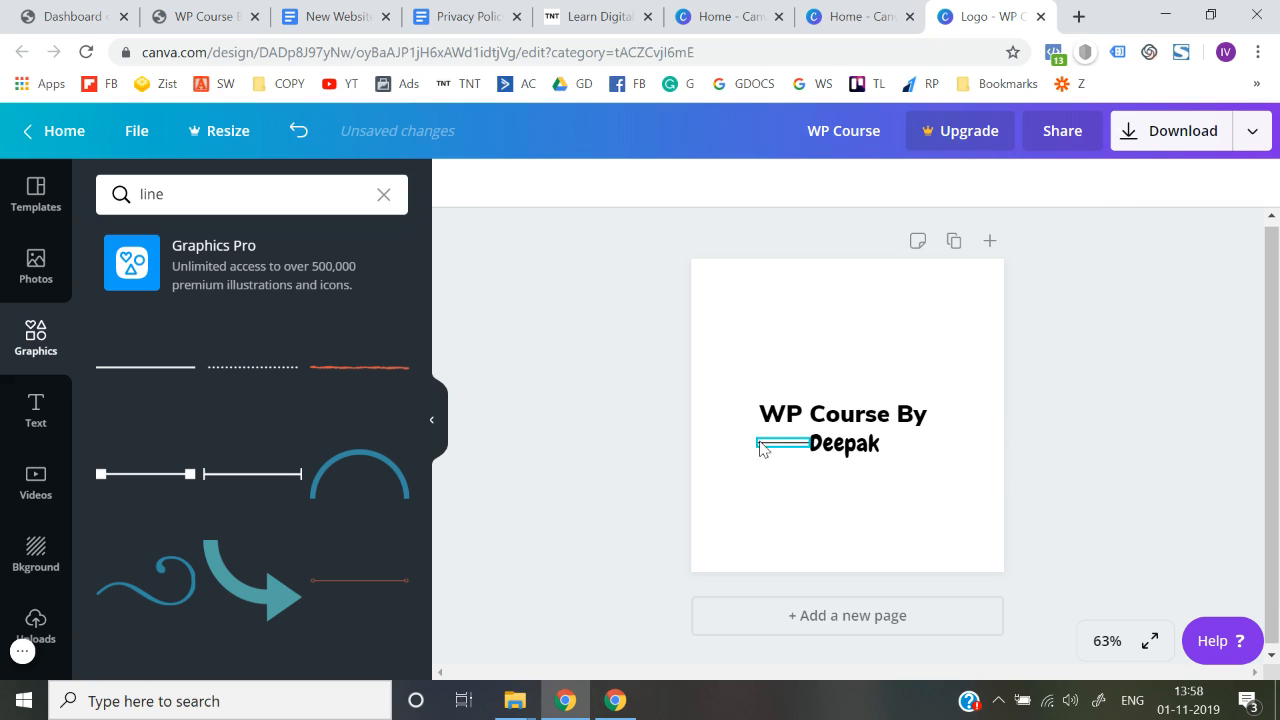
drag(760, 448, 790, 445)
click(592, 463)
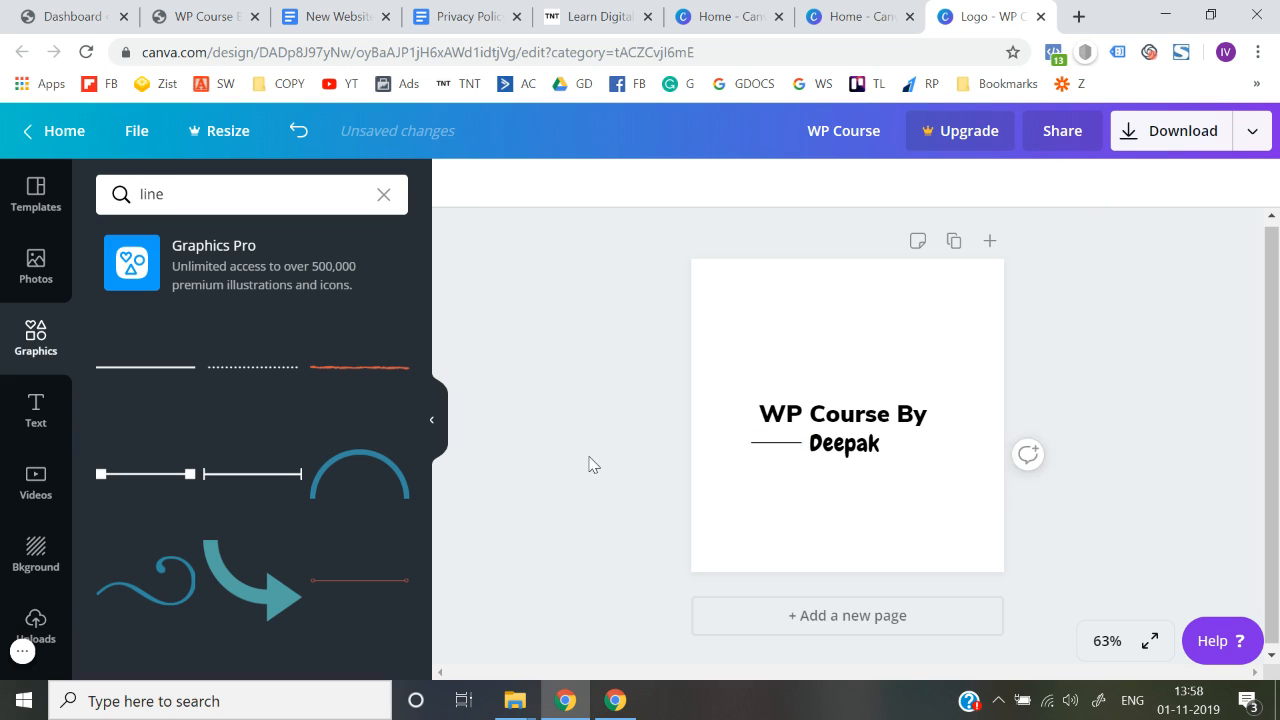
drag(778, 445, 786, 446)
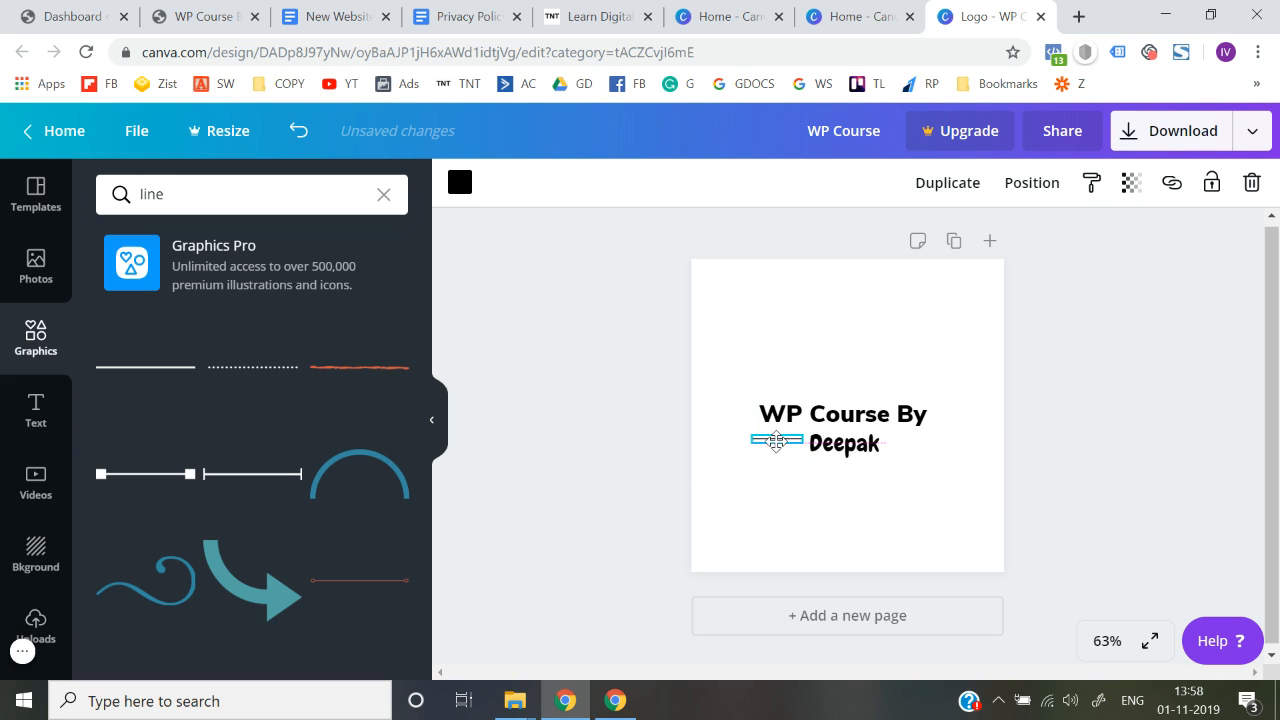
click(694, 454)
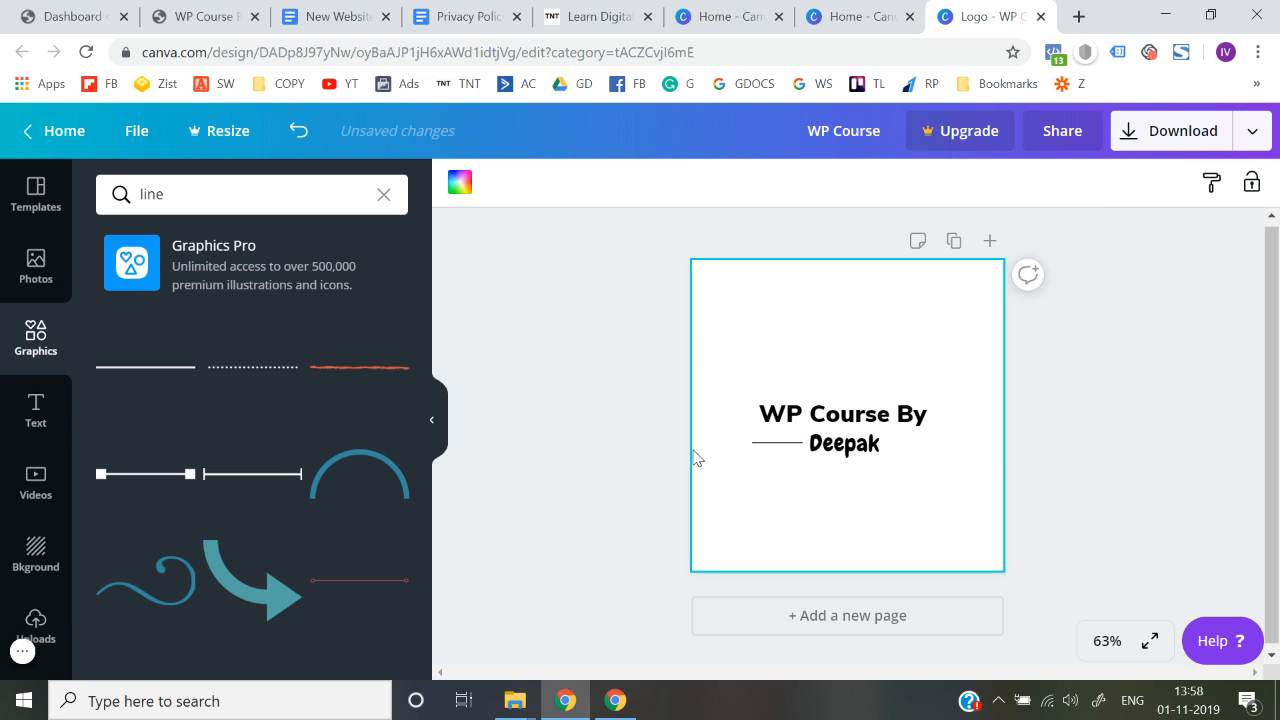
Step: Delete the black line beside the first name and look through the other line graphics
click(792, 445)
key(Delete)
scroll(160, 543, down, 3)
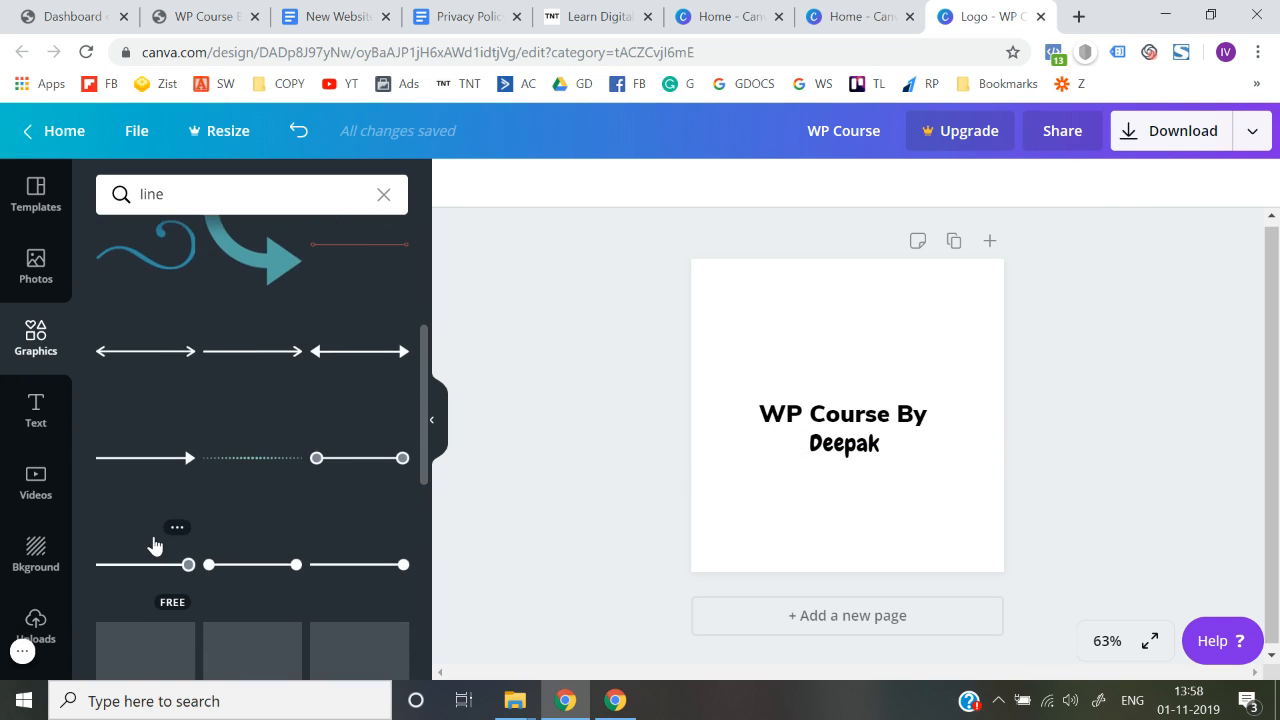
scroll(155, 545, down, 2)
scroll(155, 545, down, 5)
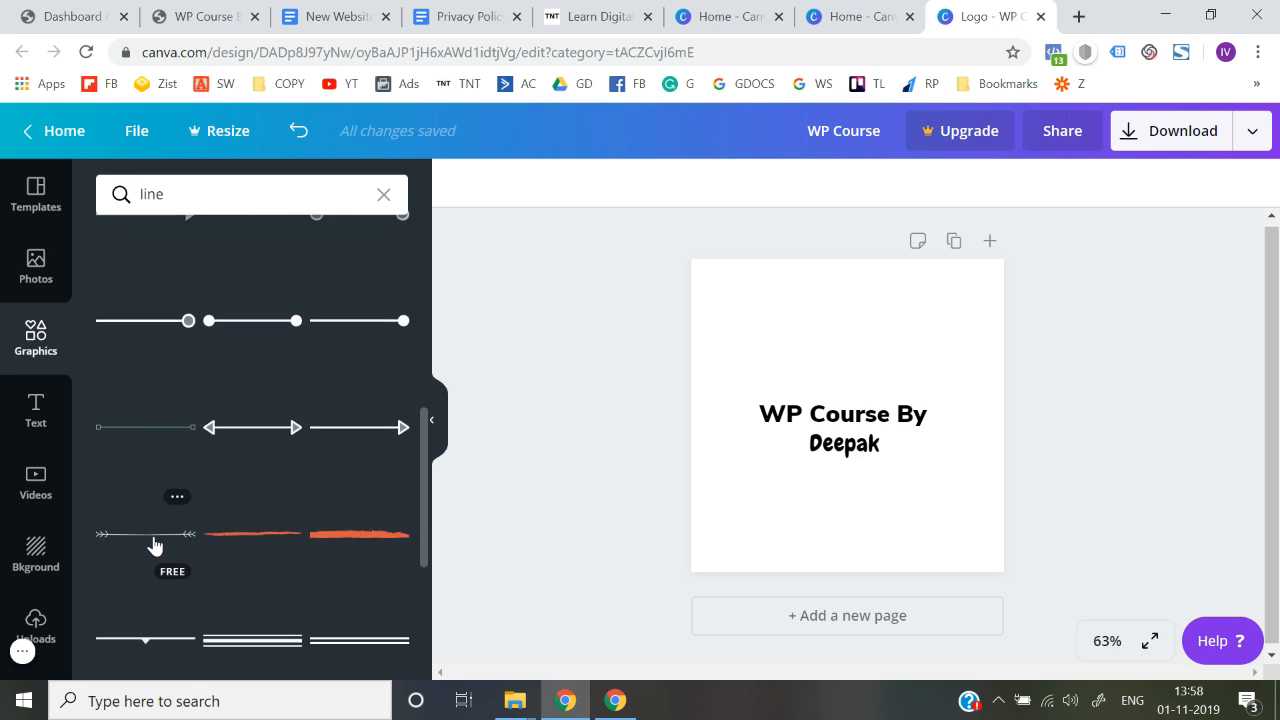
scroll(155, 545, down, 1)
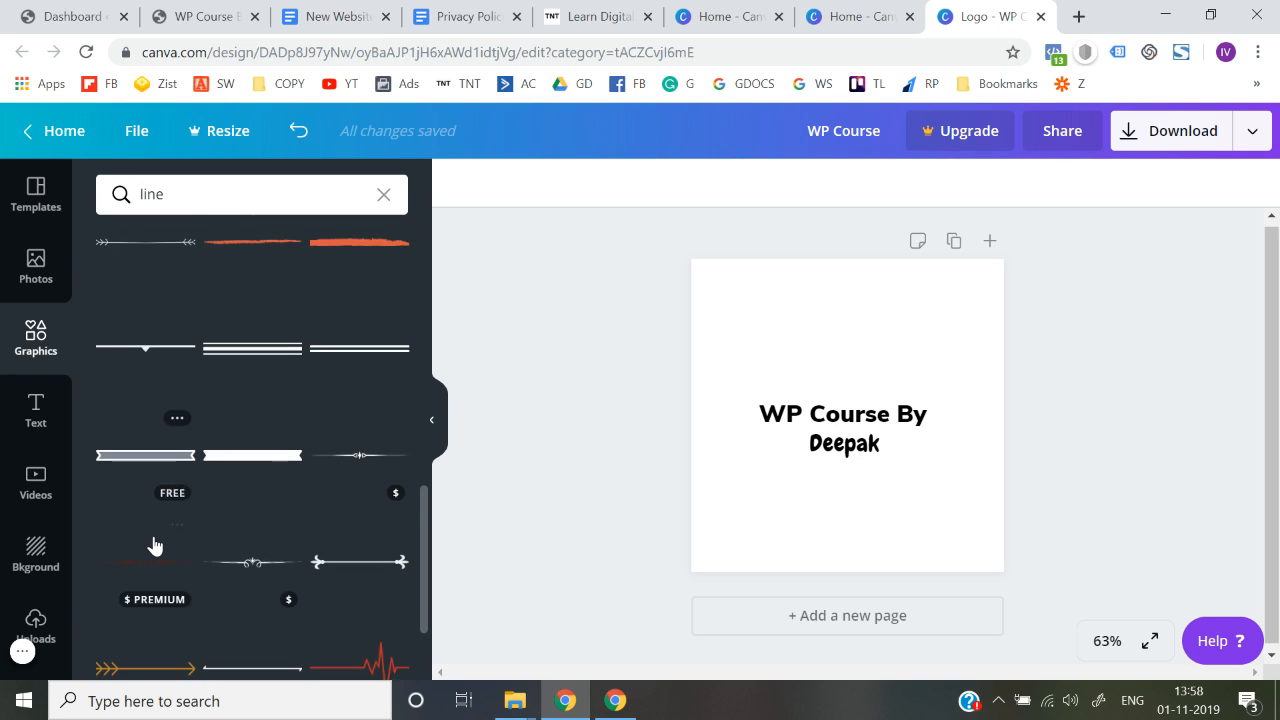
scroll(155, 545, up, 6)
scroll(155, 545, up, 3)
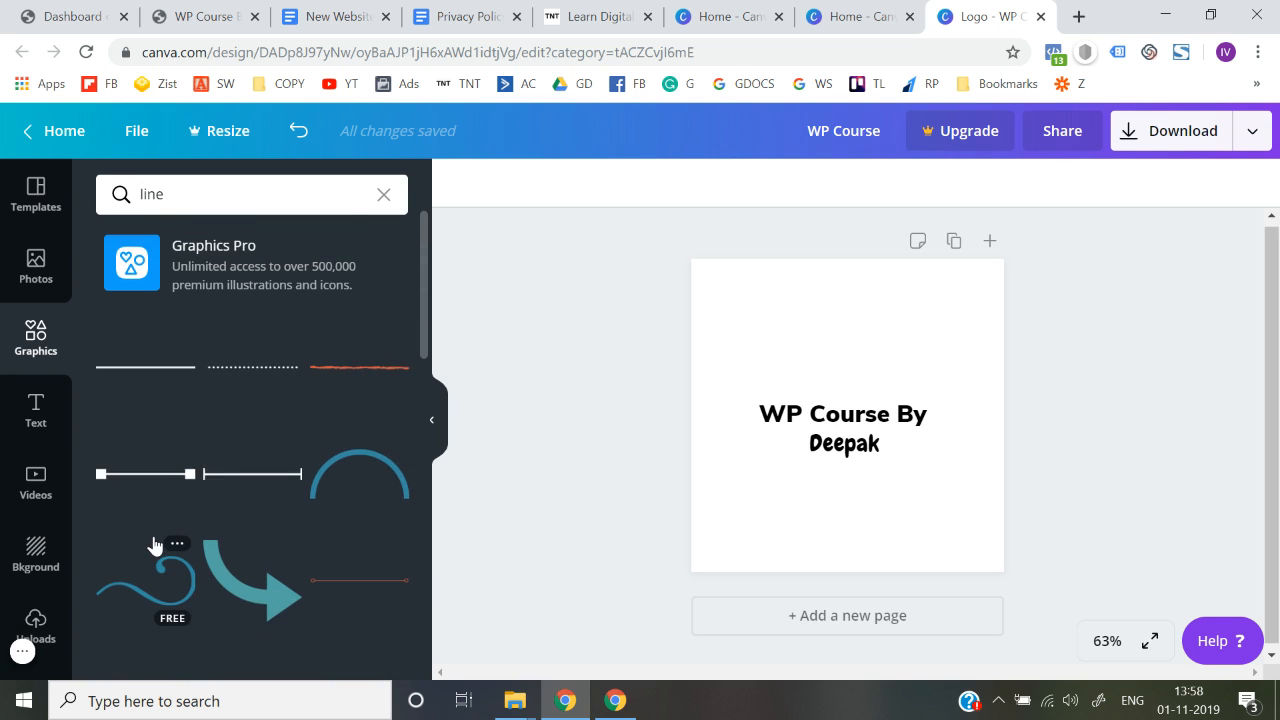
Step: Try a shortened dotted line graphic near "WP Course By" and remove it
click(237, 372)
drag(970, 426, 741, 423)
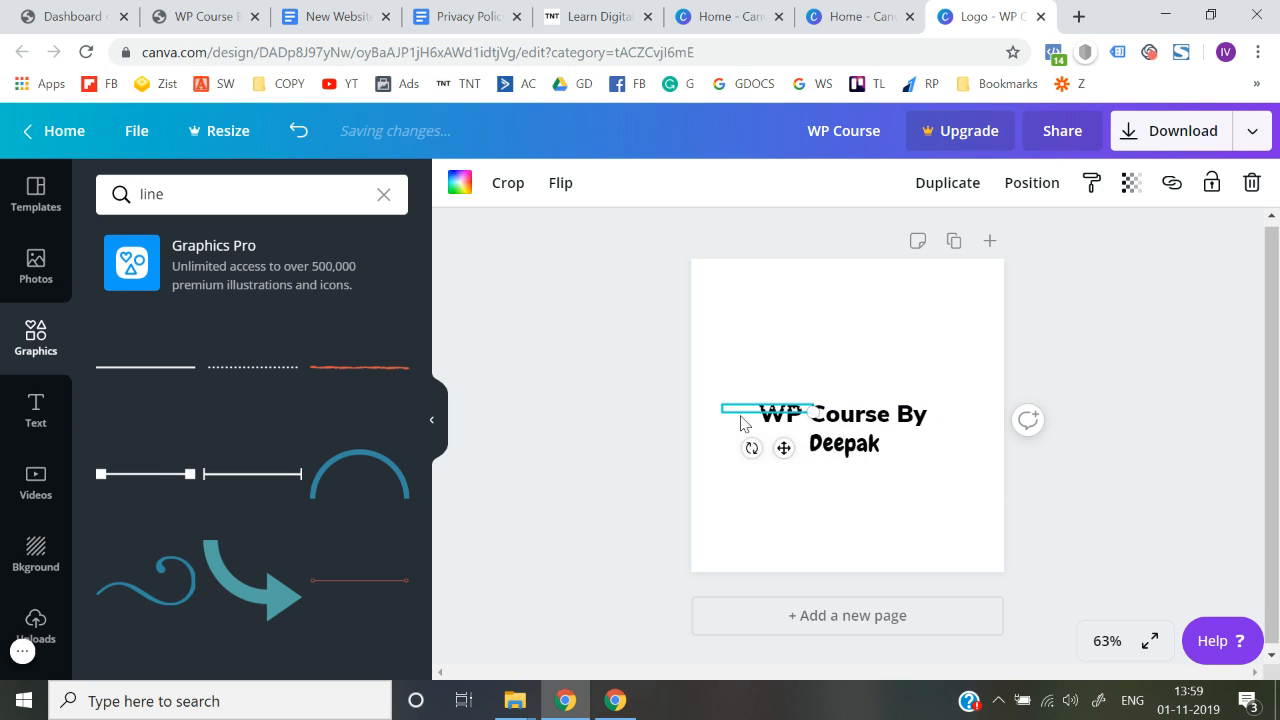
click(741, 423)
Step: Clear the graphics search and look through the complete Lines category for a decoration that suits the logo
scroll(309, 541, down, 5)
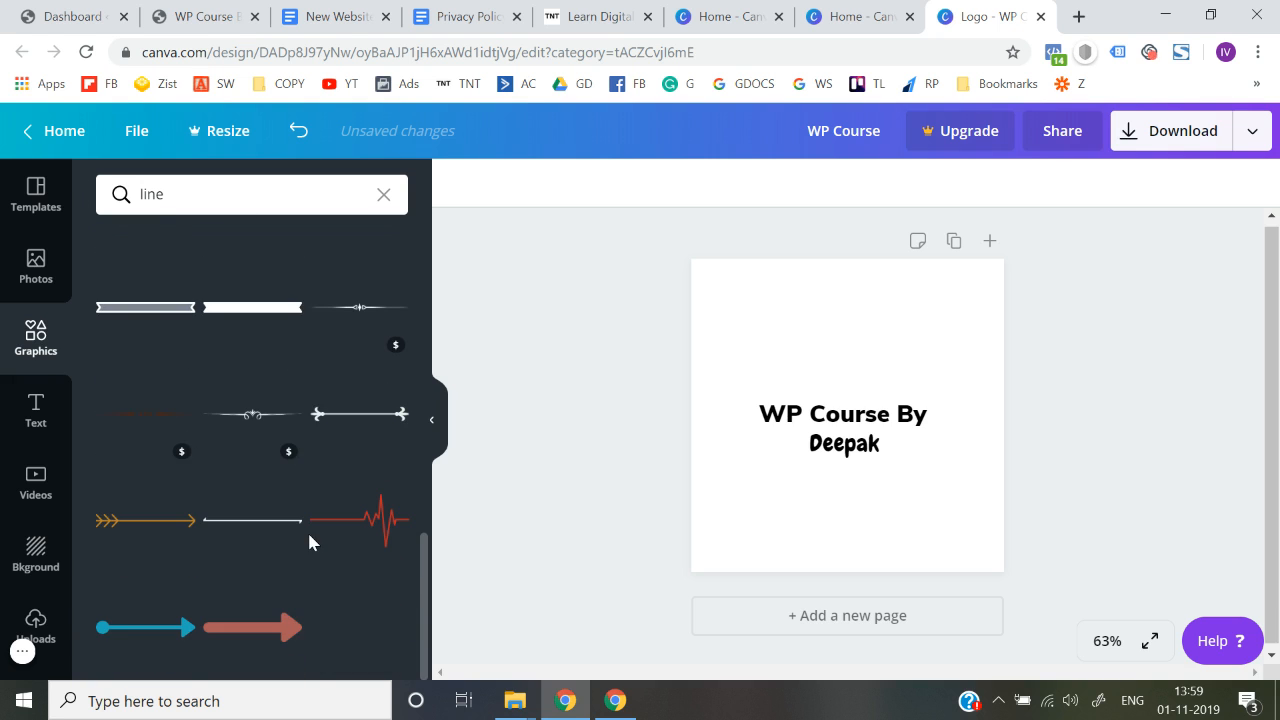
scroll(309, 541, up, 6)
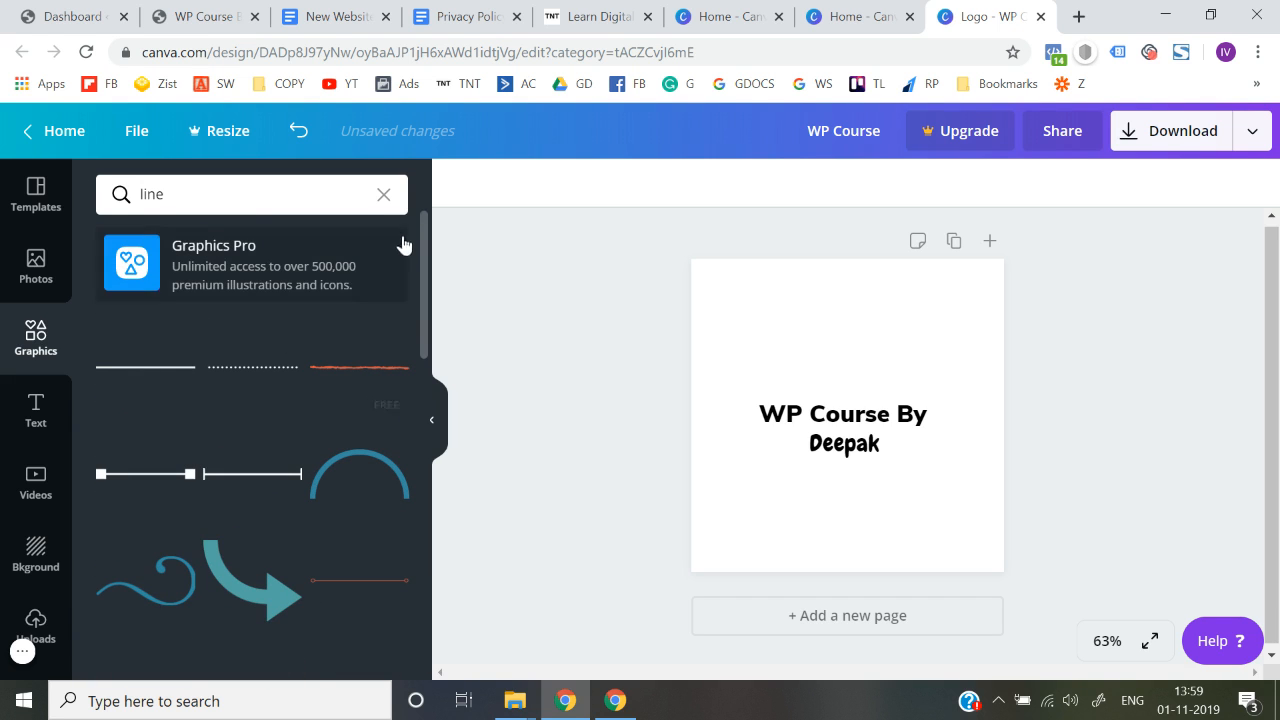
click(384, 194)
click(497, 326)
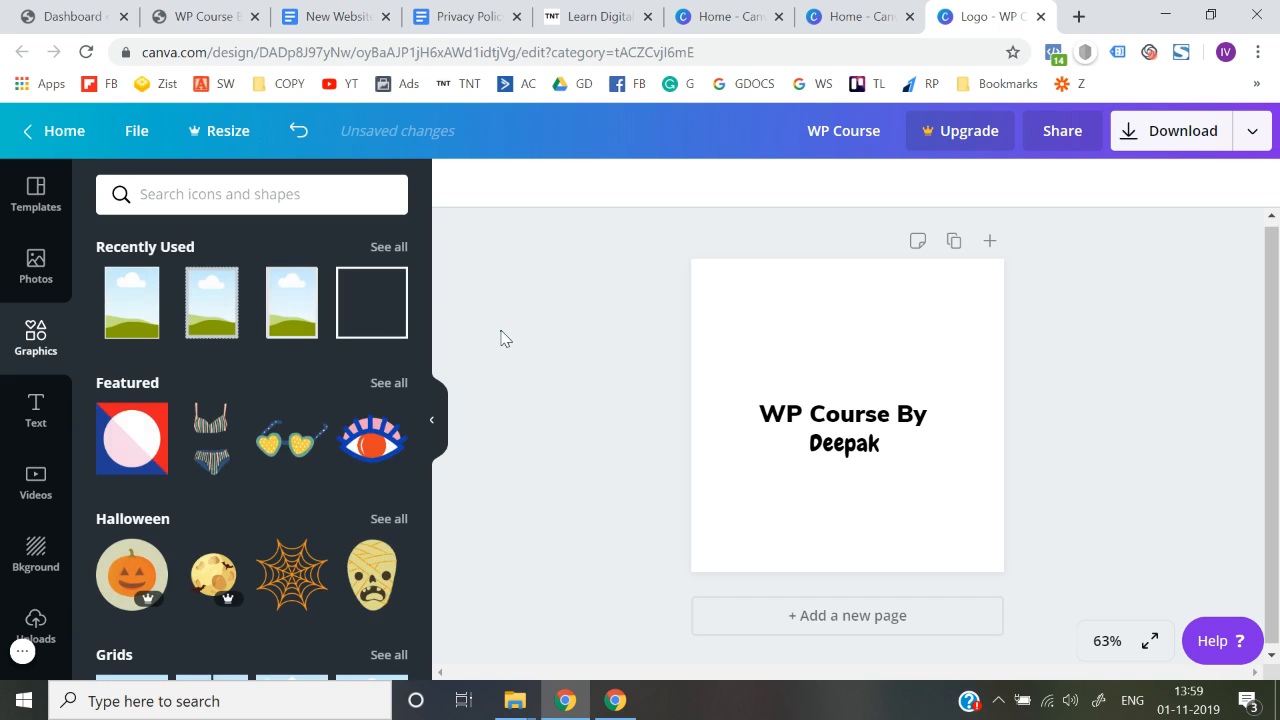
scroll(177, 531, down, 8)
scroll(178, 532, up, 3)
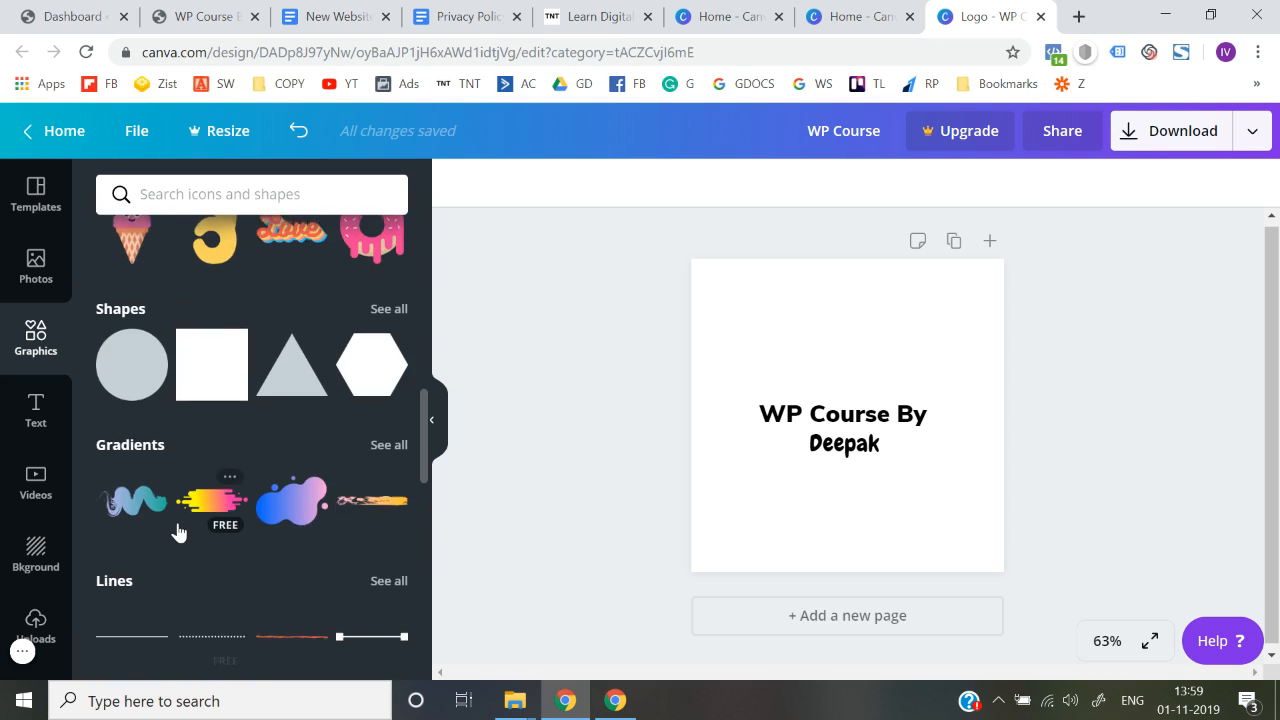
scroll(178, 532, down, 2)
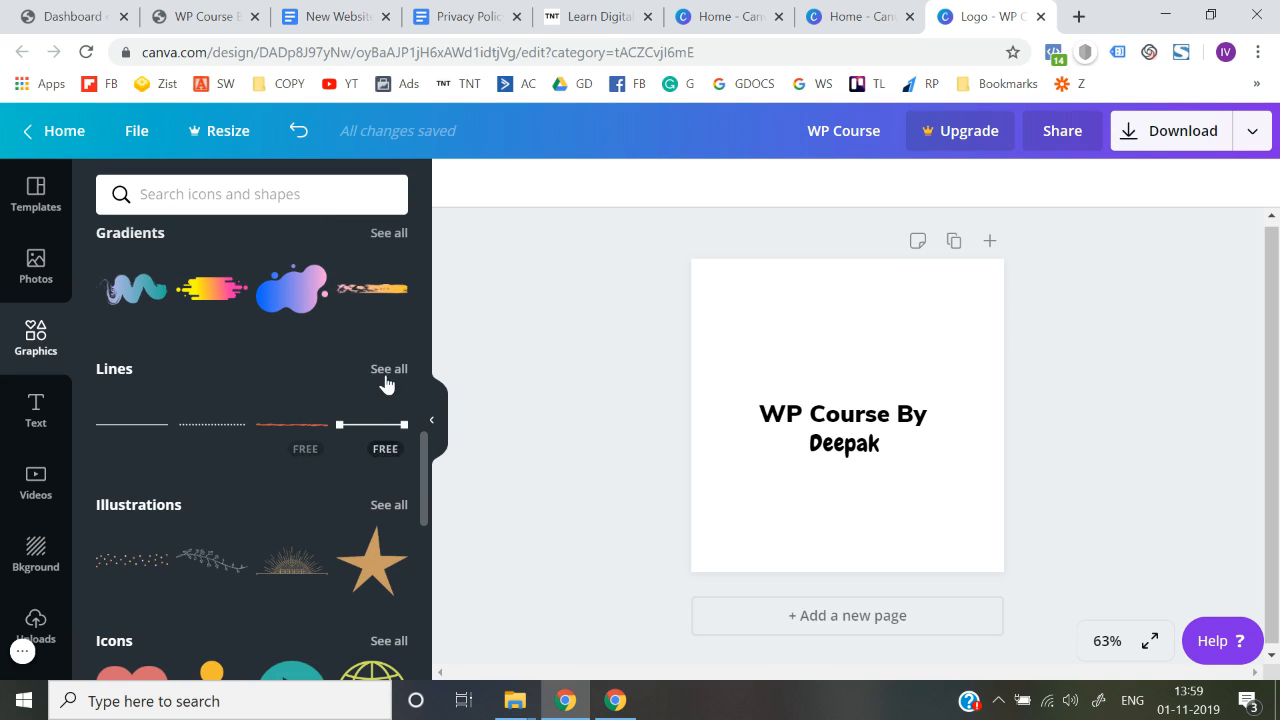
click(389, 371)
scroll(226, 521, down, 10)
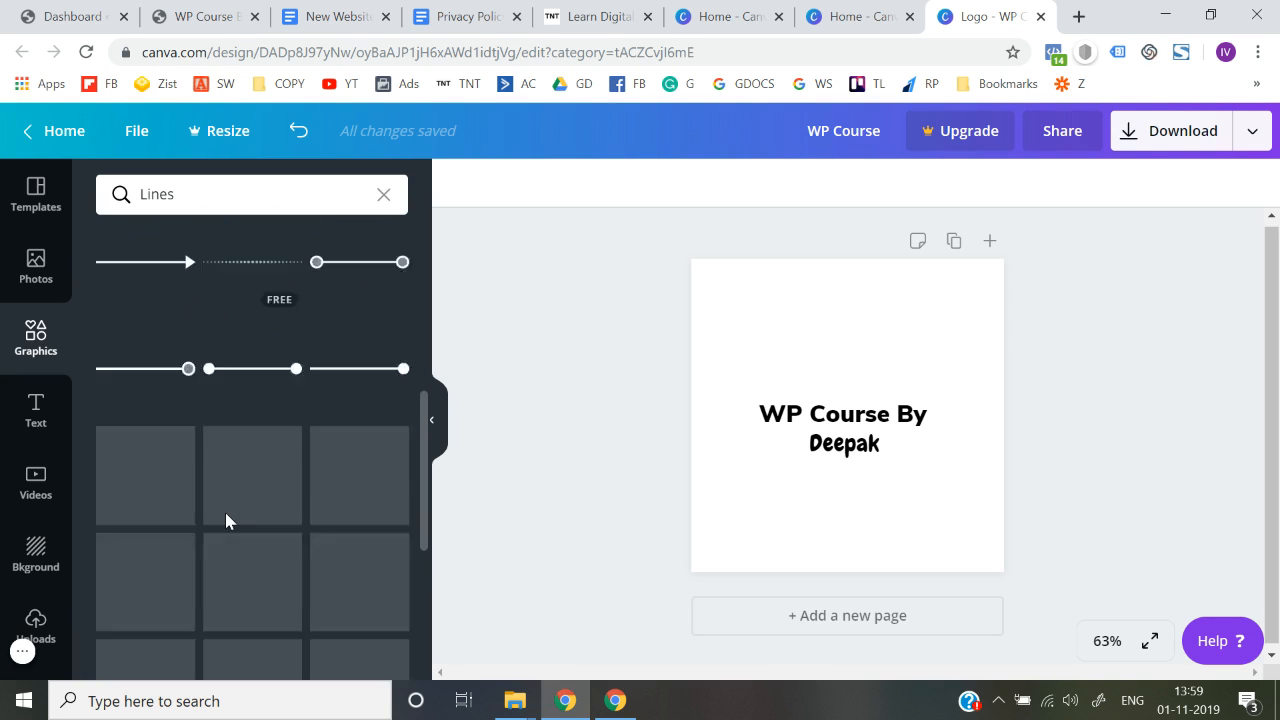
scroll(226, 521, up, 1)
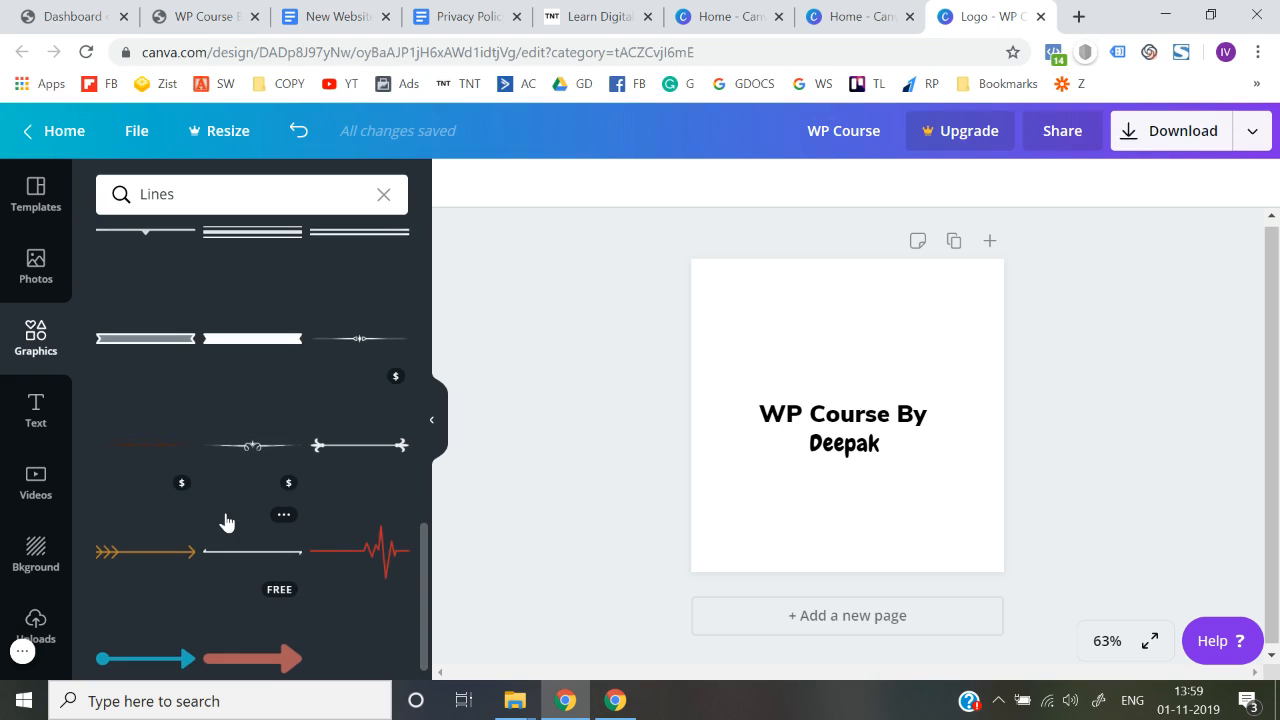
scroll(226, 521, up, 2)
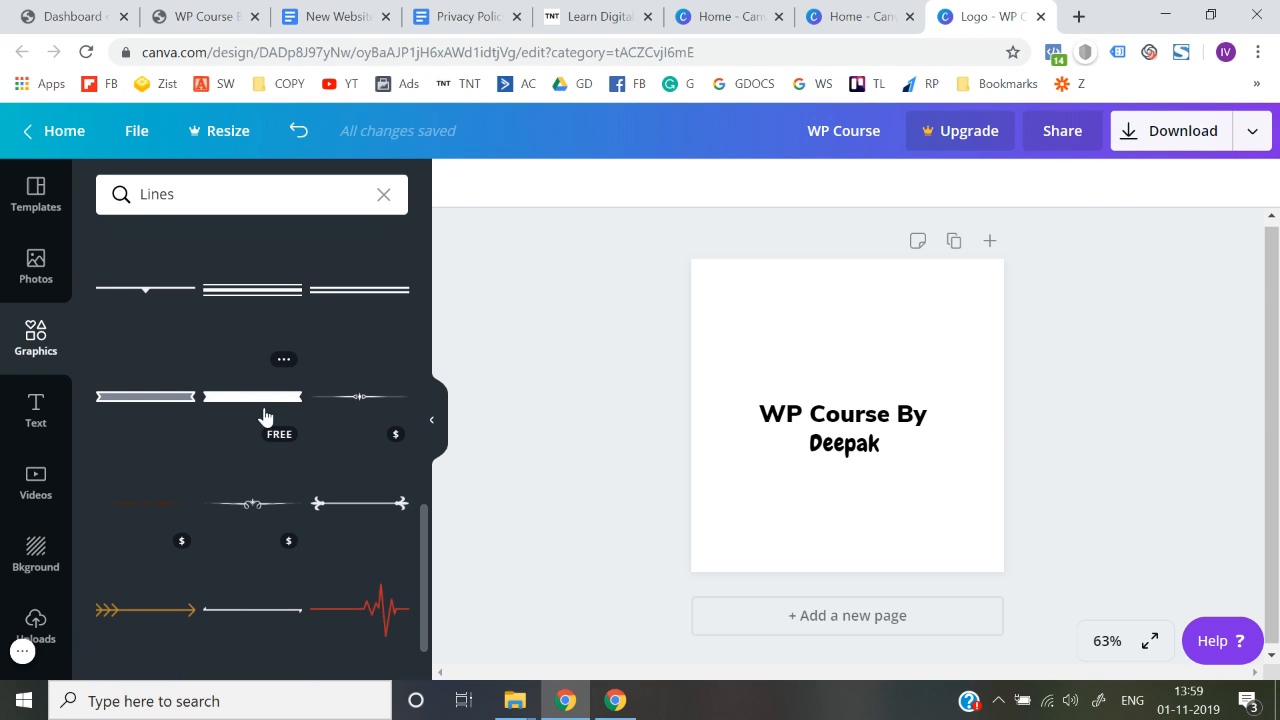
Step: Try a narrow ribbon banner graphic just left of the logo's second text line and remove it
click(265, 417)
drag(973, 401, 747, 427)
drag(747, 425, 726, 429)
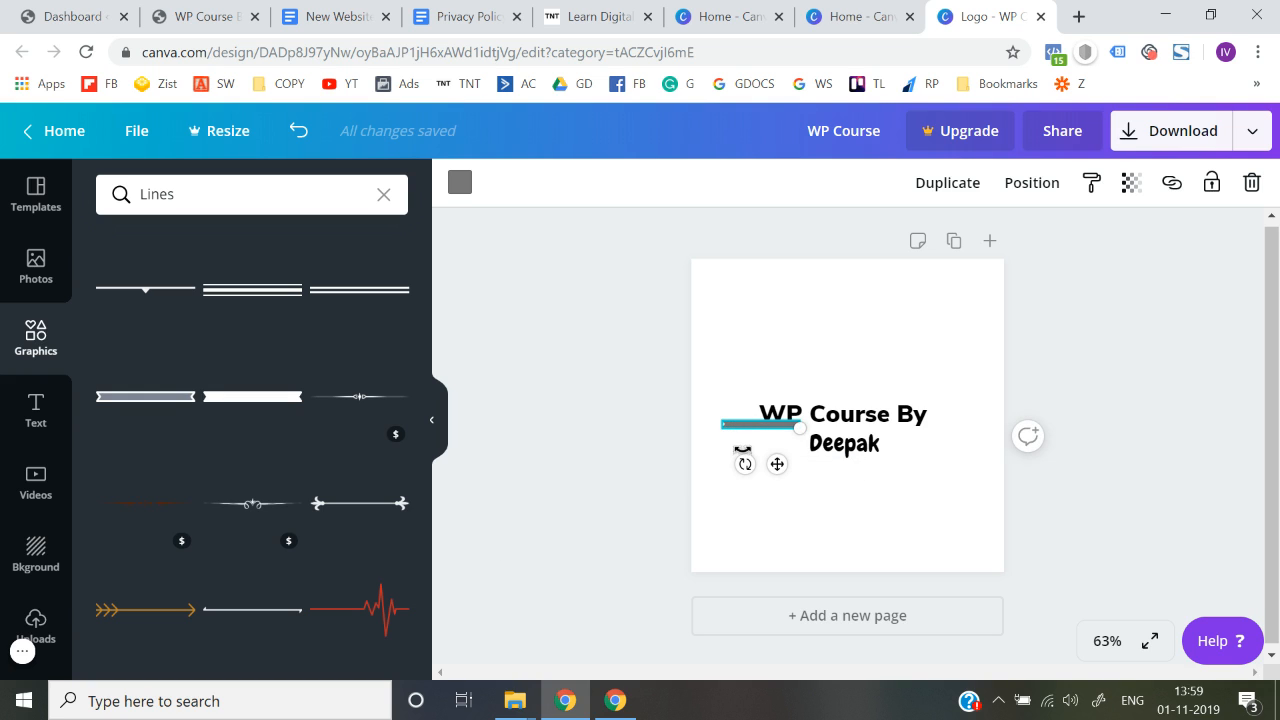
drag(754, 424, 756, 441)
key(Delete)
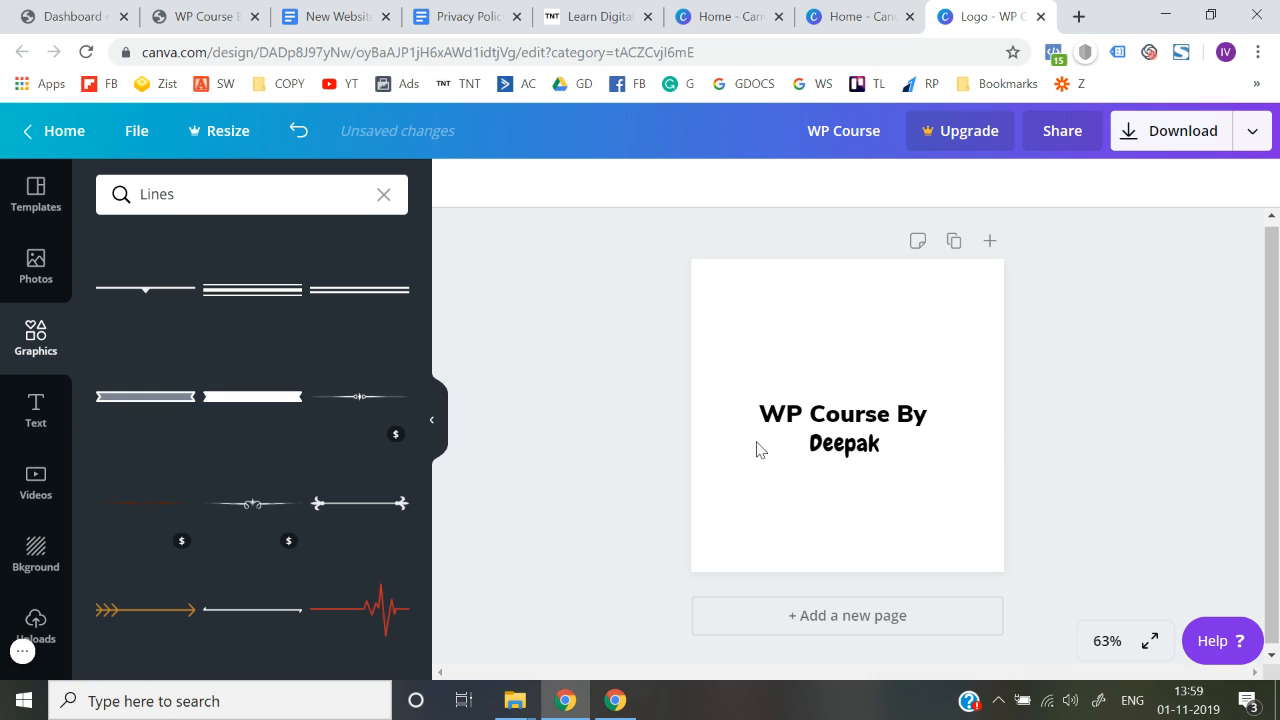
Step: Download the logo design as a PNG and return to the WP Course website's homepage
click(1183, 150)
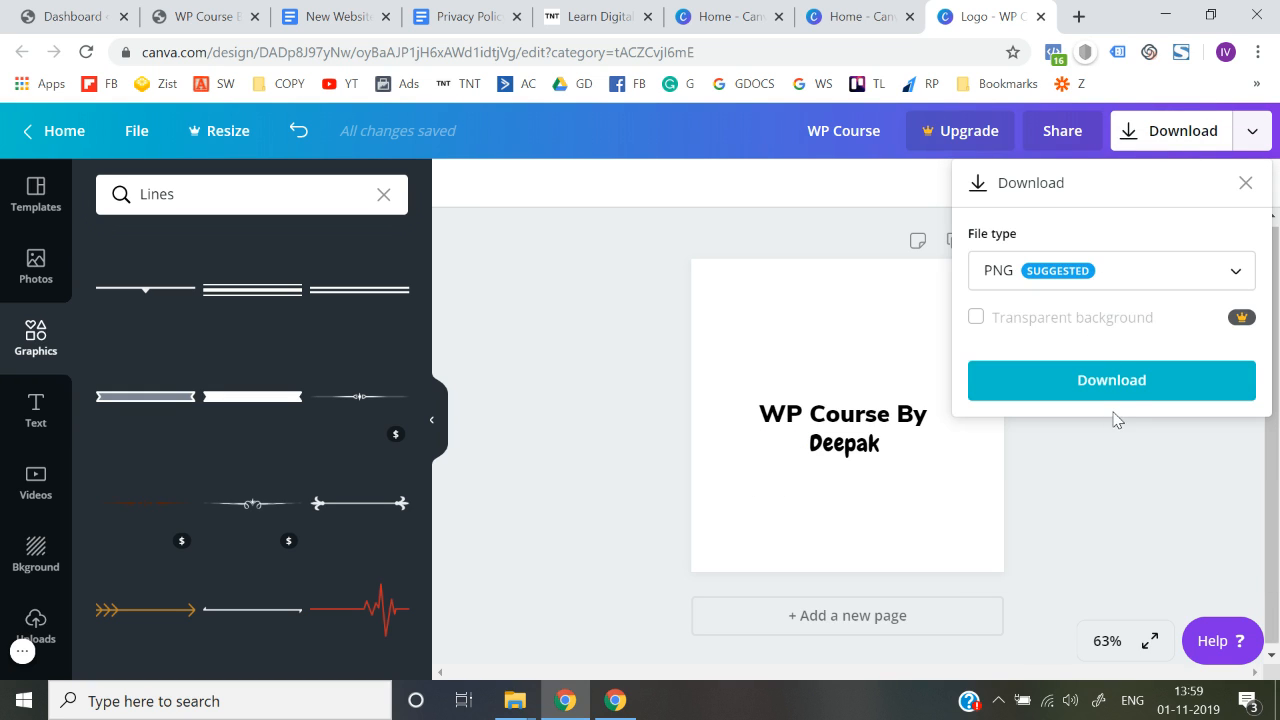
click(1112, 392)
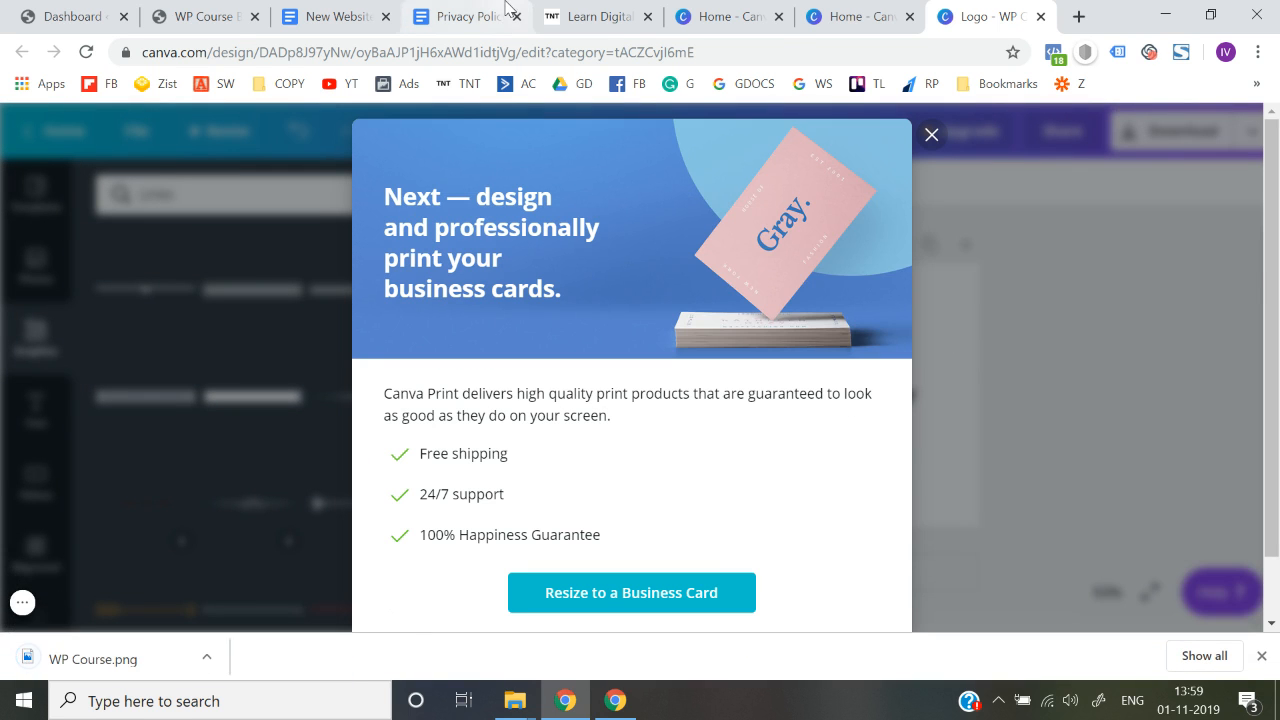
click(588, 8)
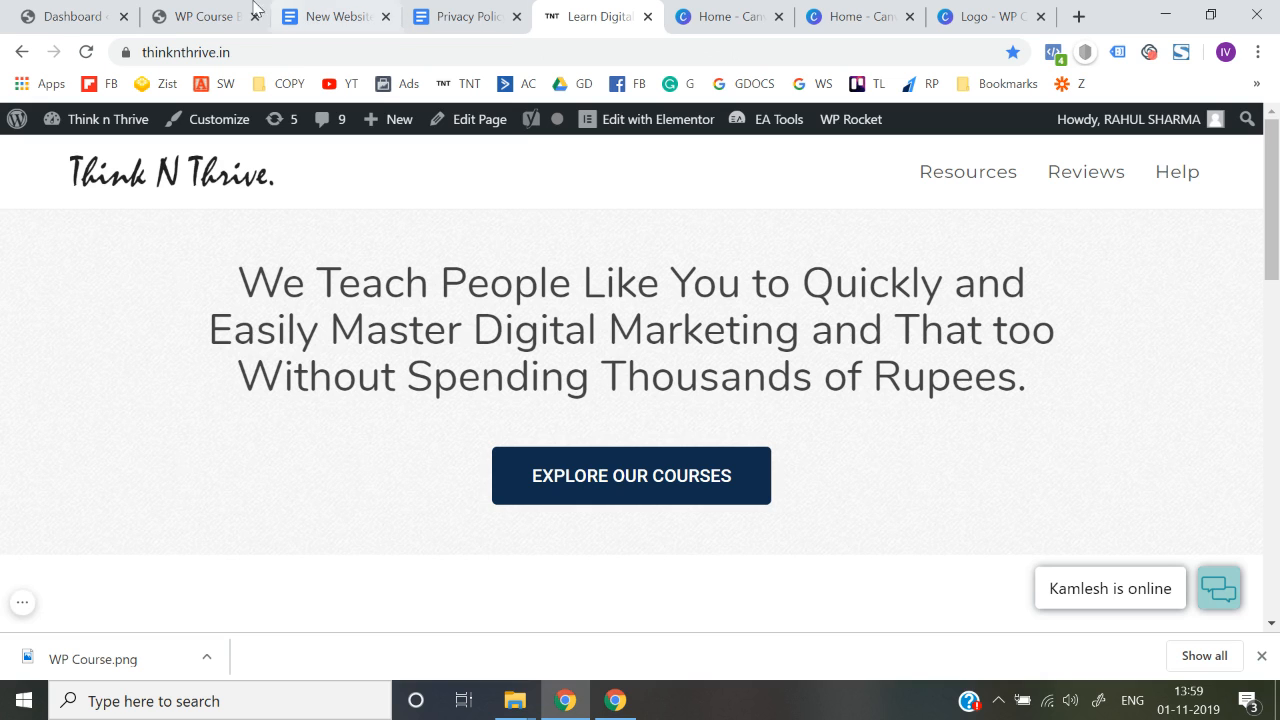
click(190, 12)
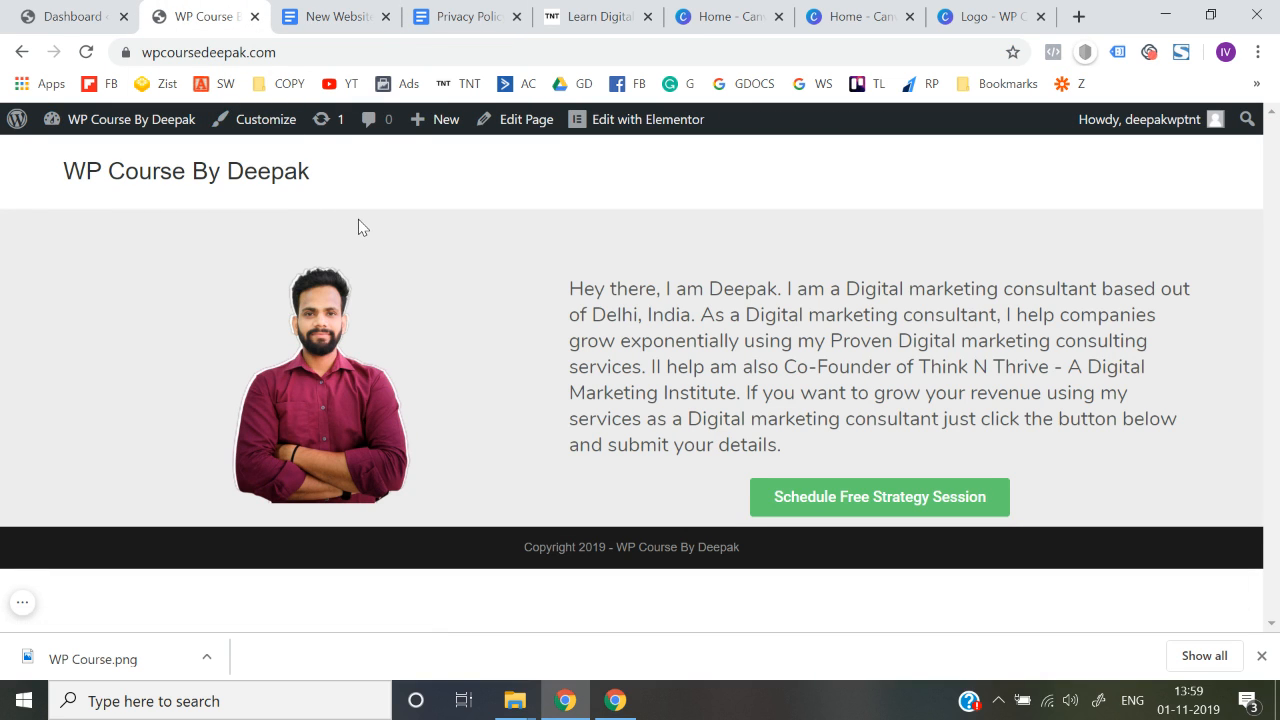
Step: Start customizing the WP Course site and open the header's logo settings
click(58, 9)
click(185, 14)
click(244, 134)
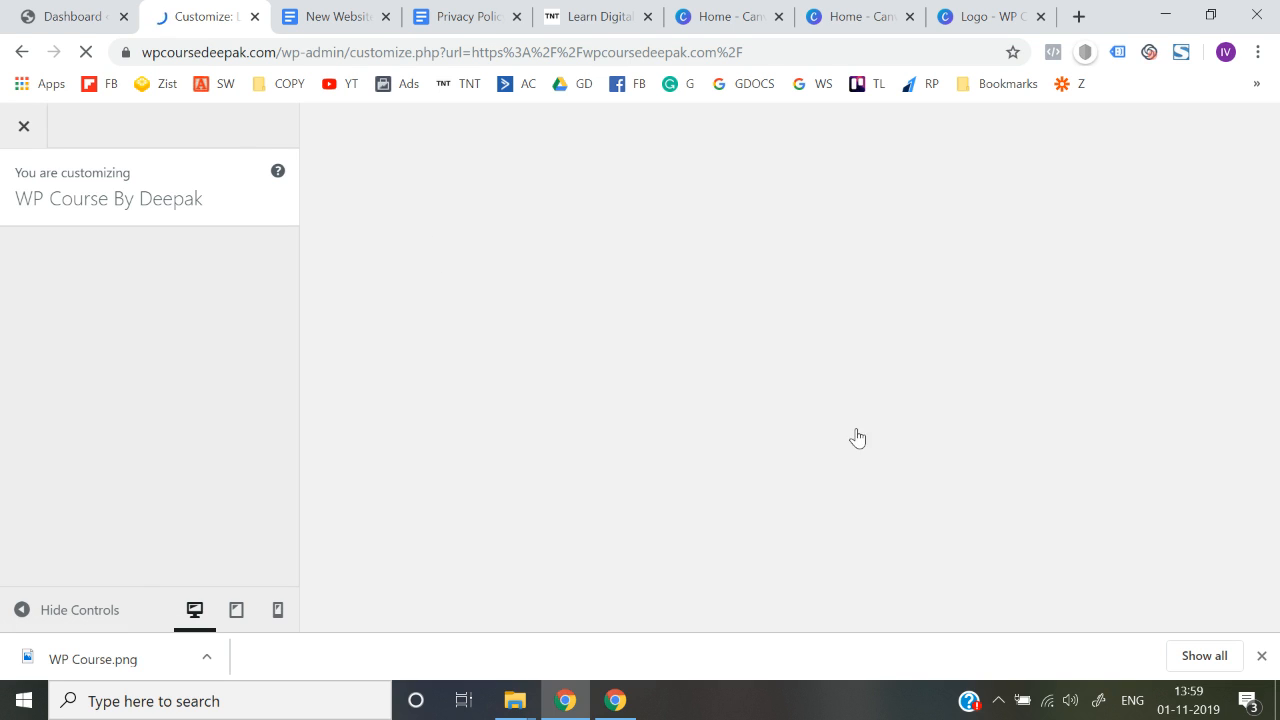
click(1263, 656)
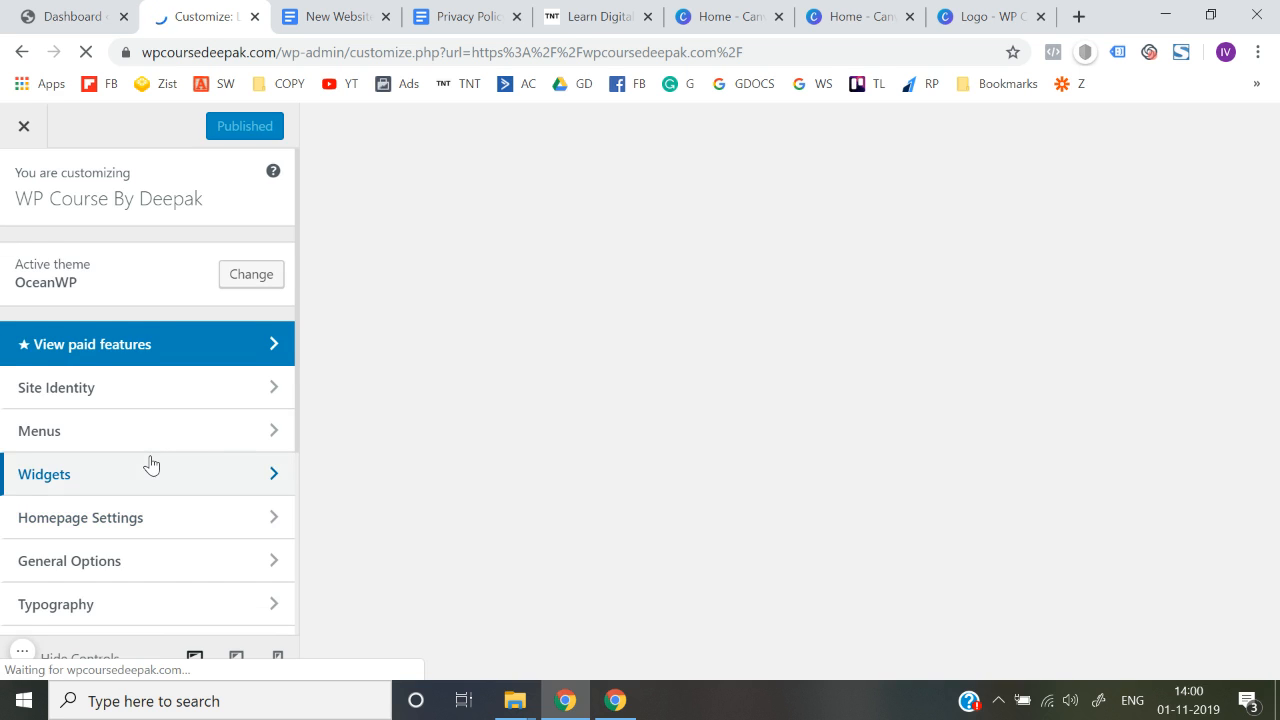
scroll(151, 463, down, 1)
scroll(96, 545, down, 1)
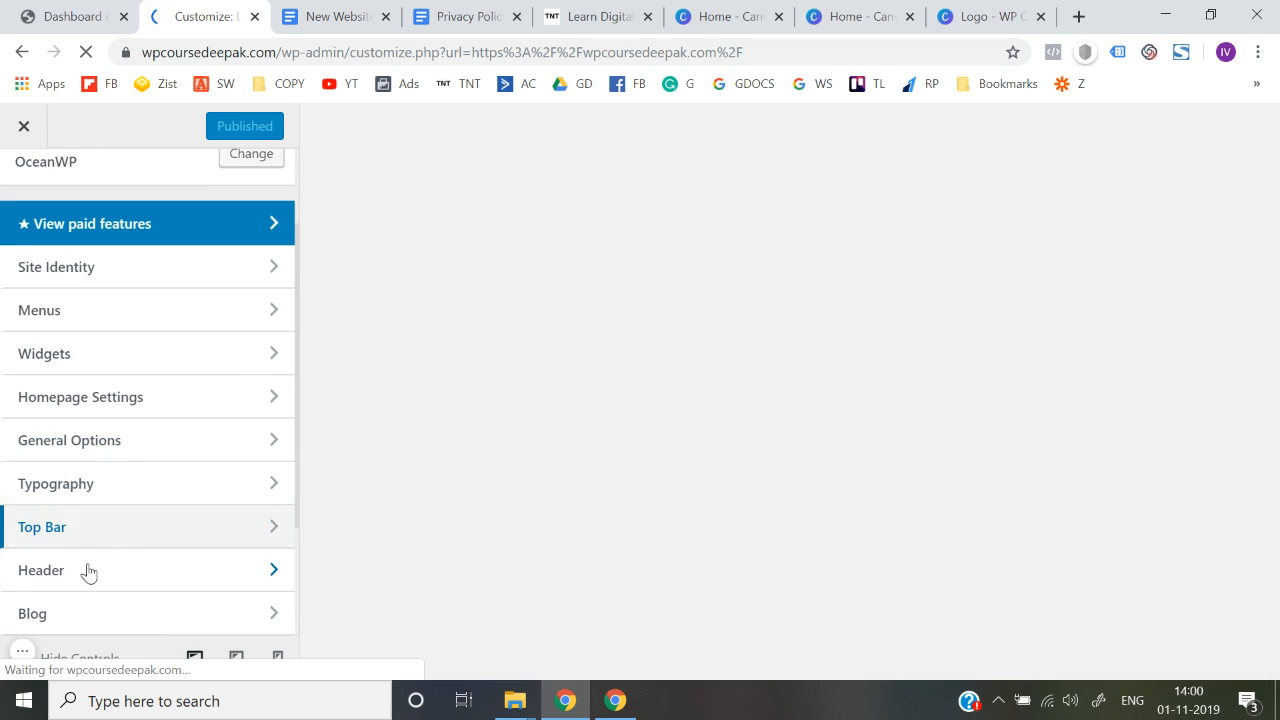
click(83, 579)
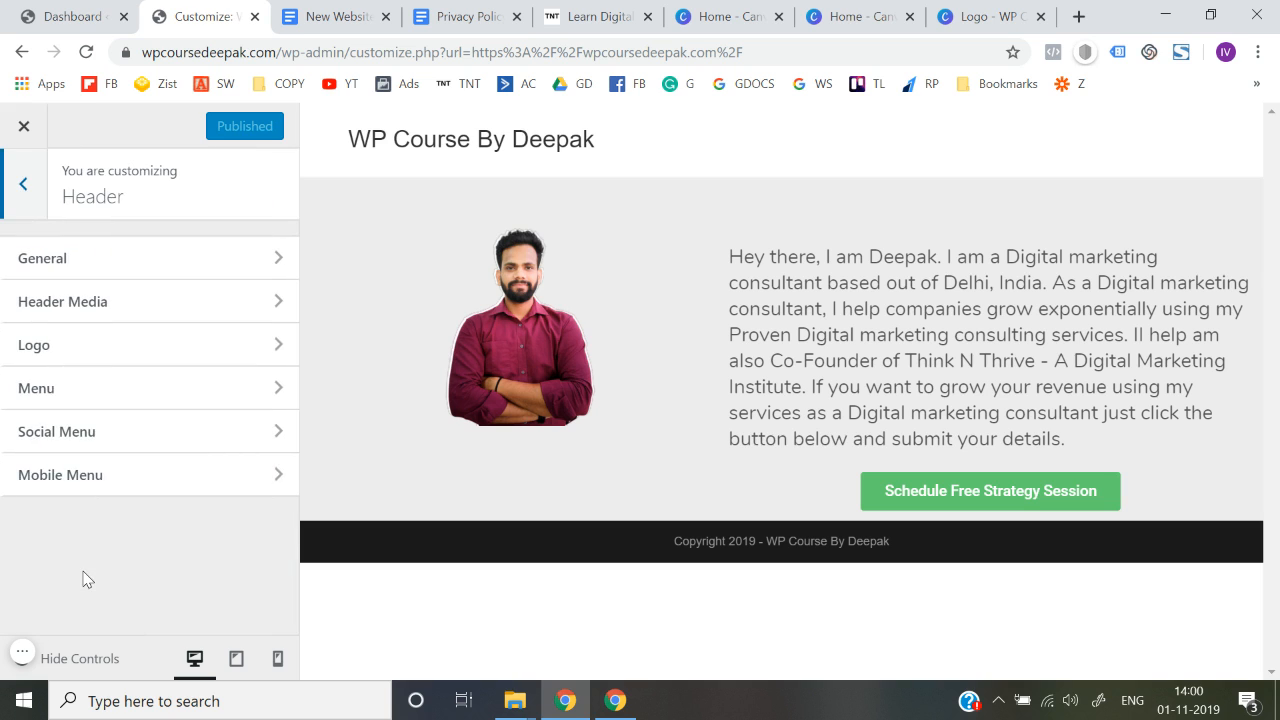
click(100, 349)
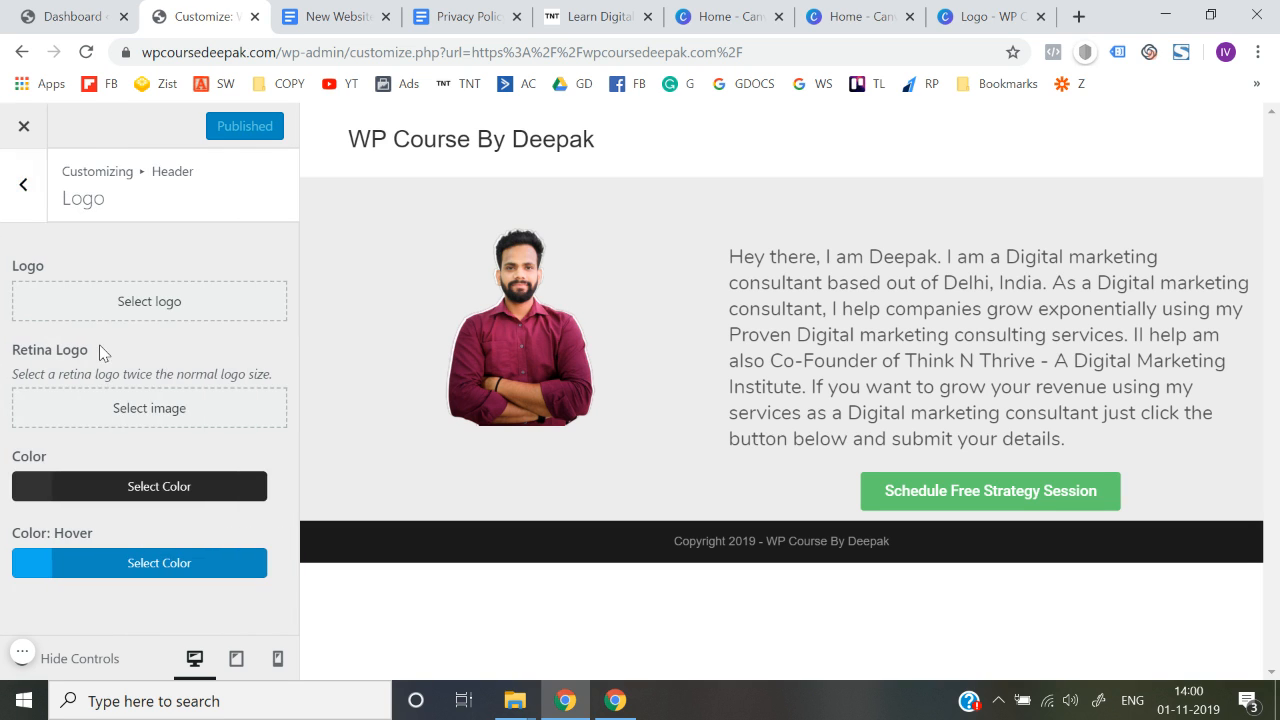
Step: Upload the downloaded WP Course.png file and select it as the header logo
click(151, 303)
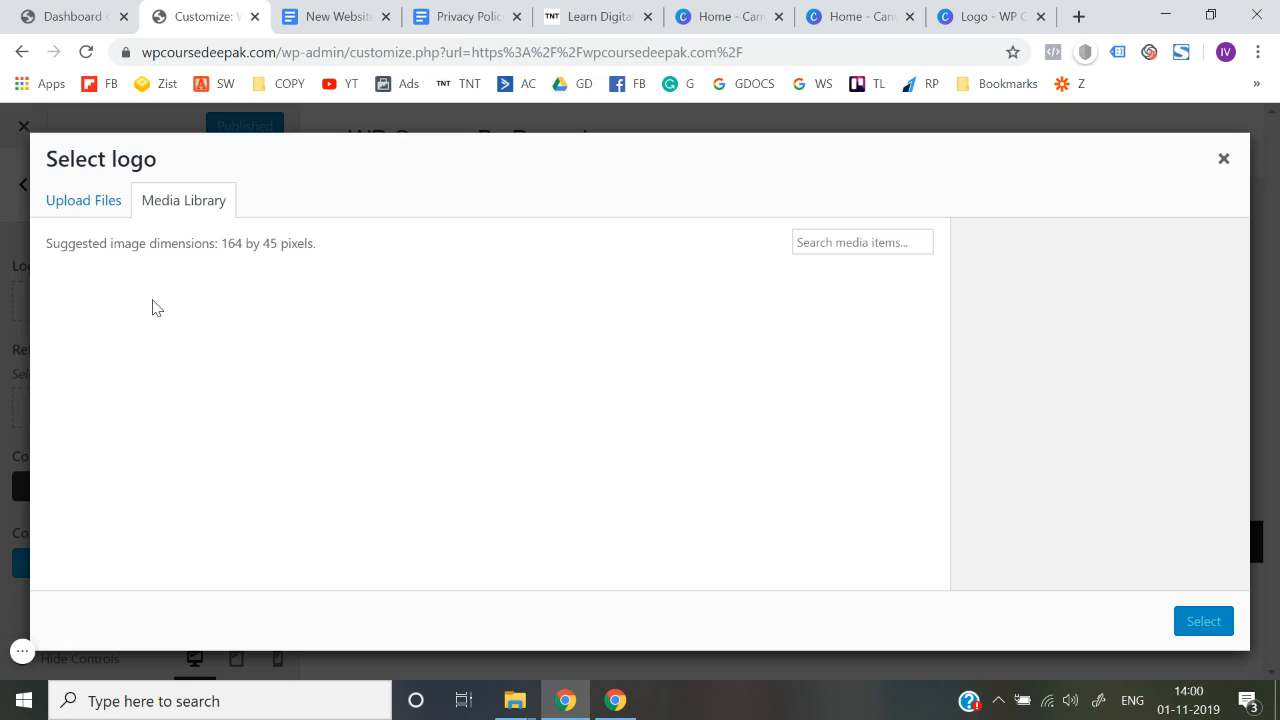
click(80, 205)
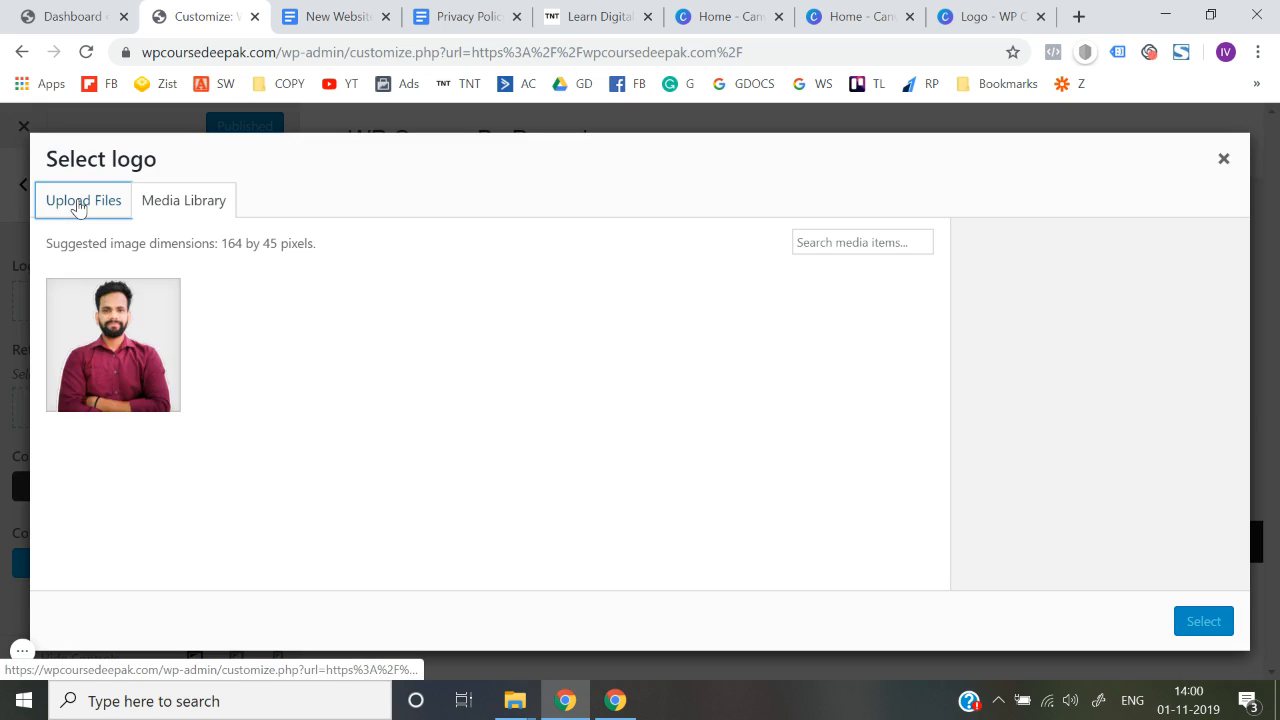
click(603, 436)
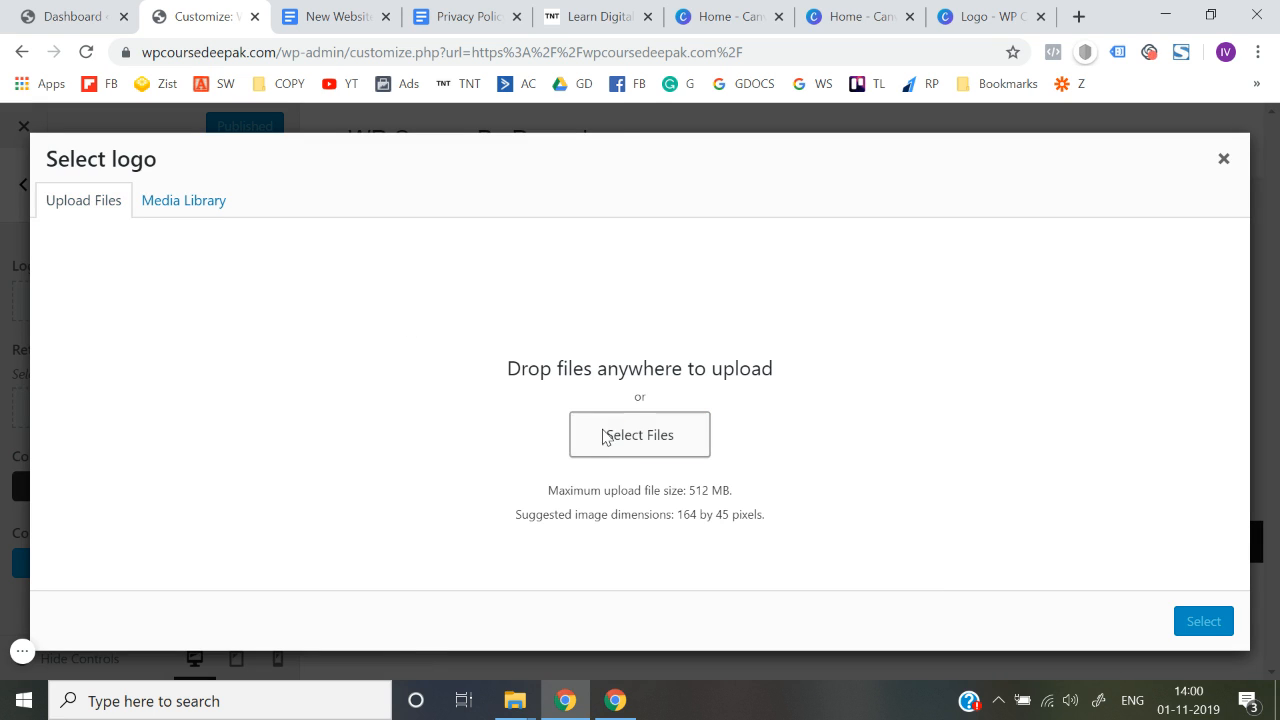
double_click(255, 210)
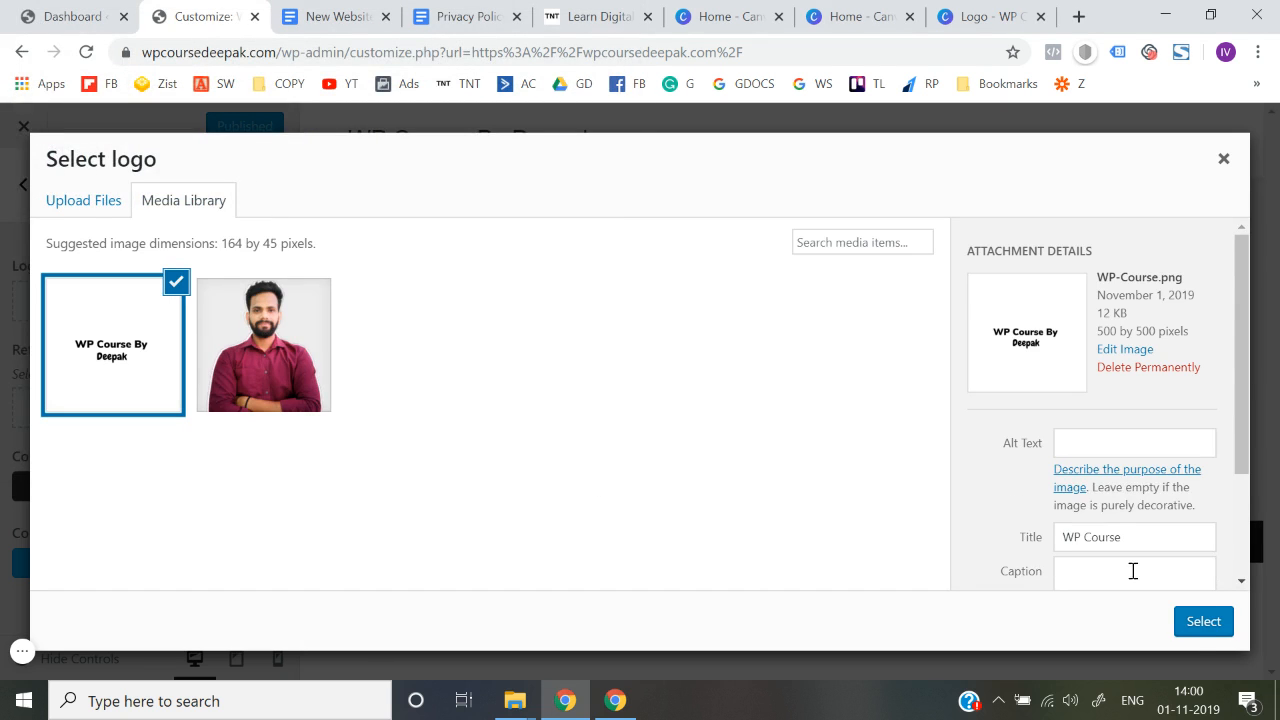
click(1203, 622)
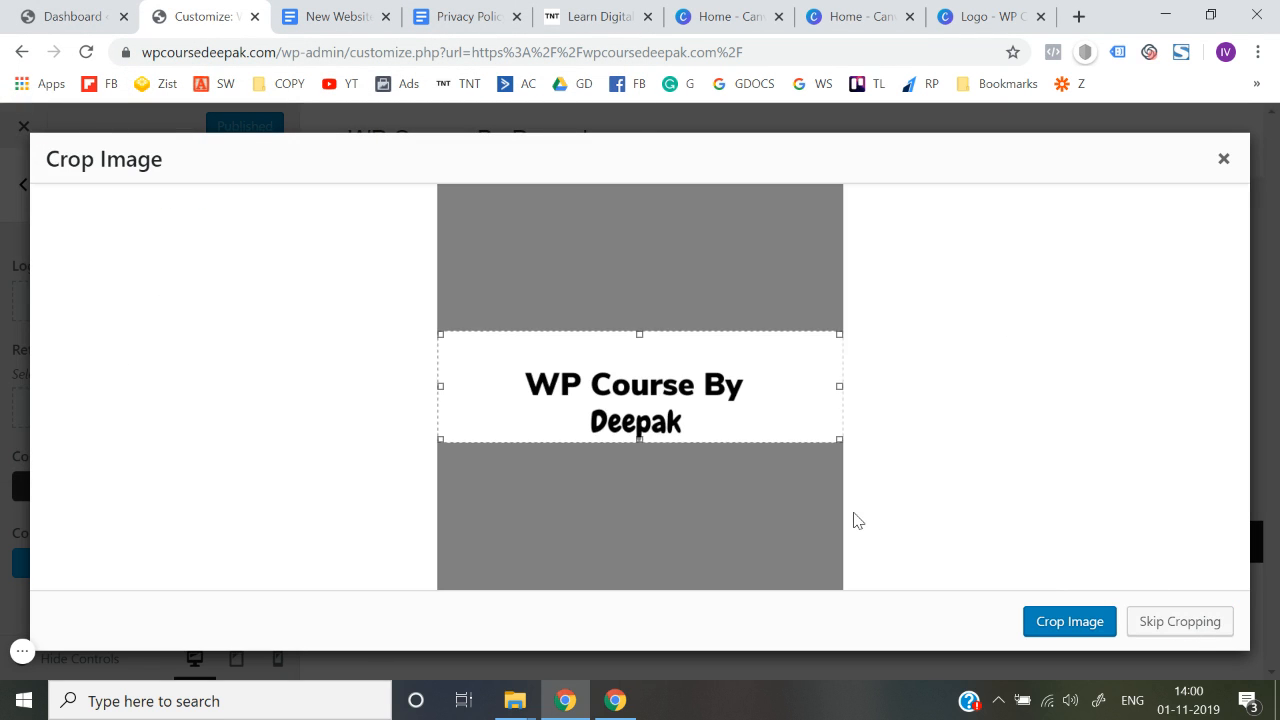
Step: Crop the logo image closely around its two lines of text, removing the surplus space above and beside them
drag(440, 385, 481, 385)
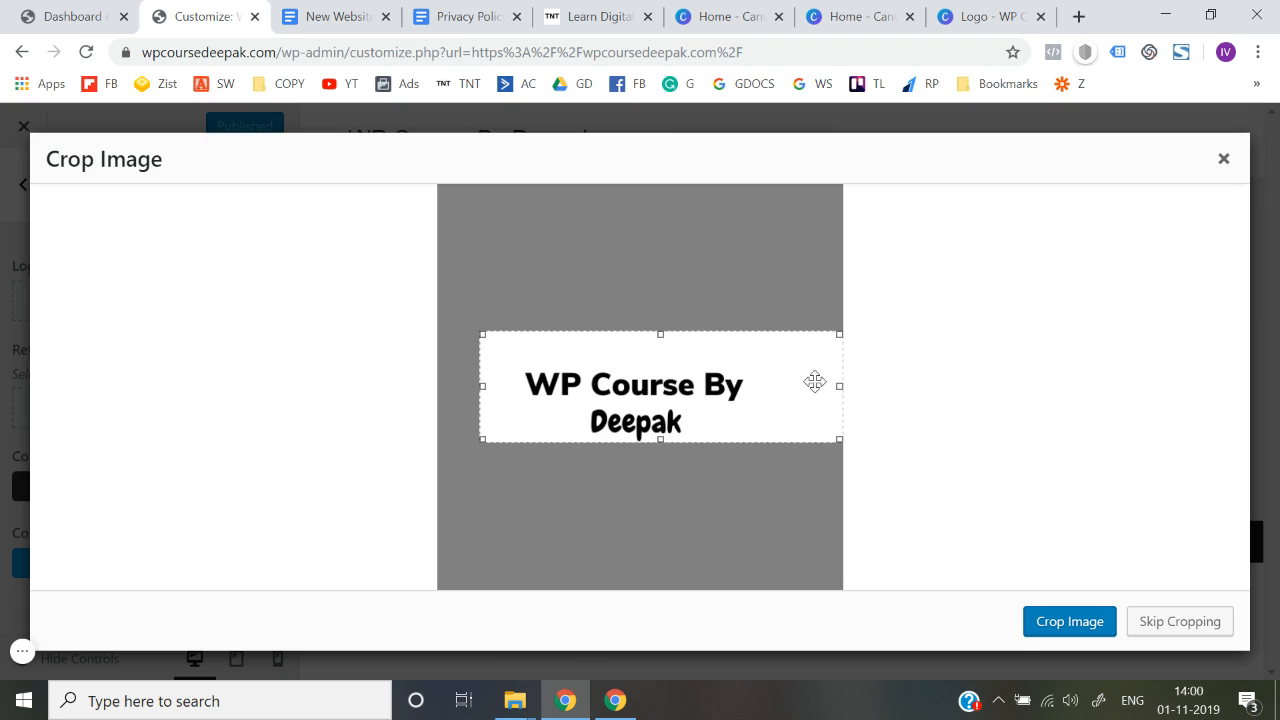
drag(839, 385, 773, 392)
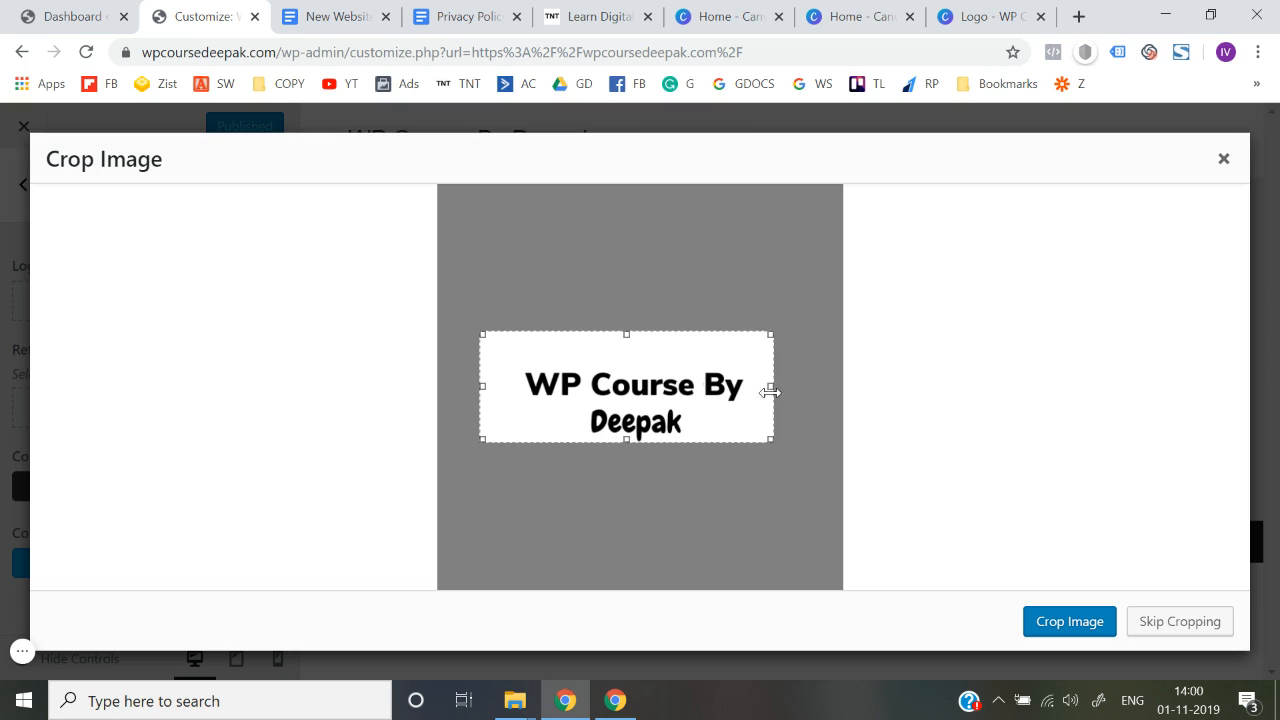
drag(626, 333, 627, 358)
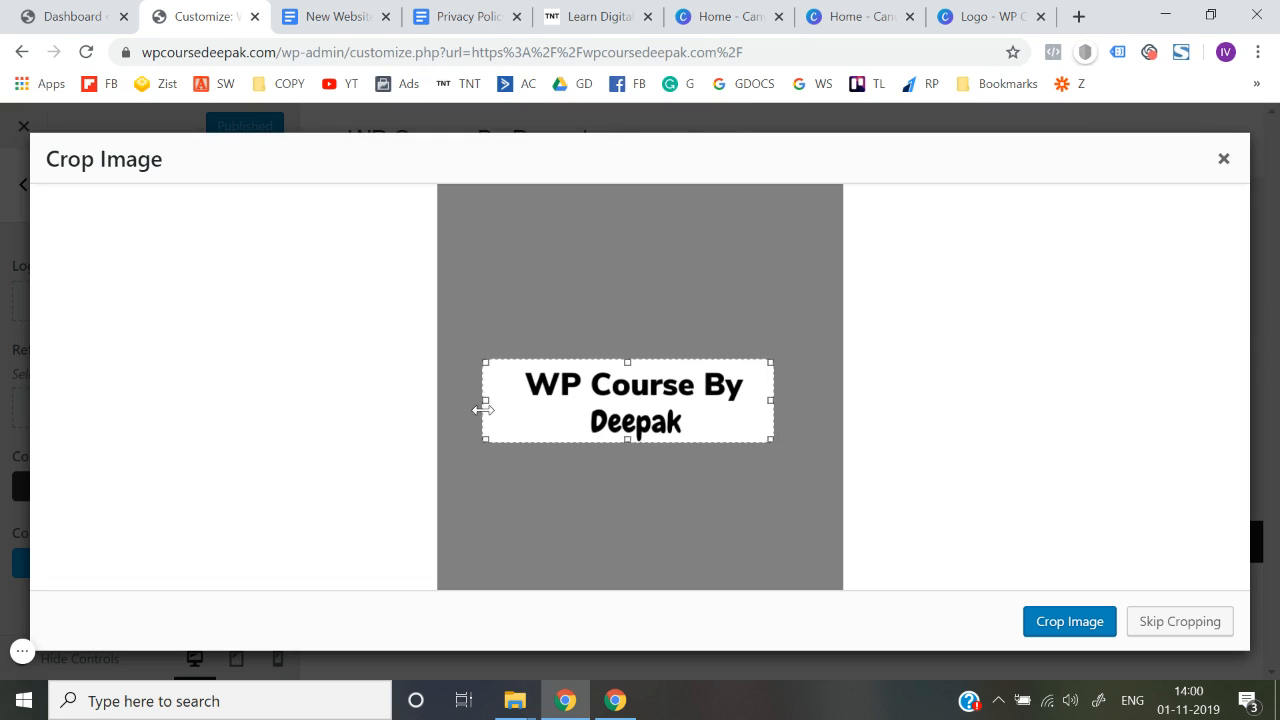
click(1074, 632)
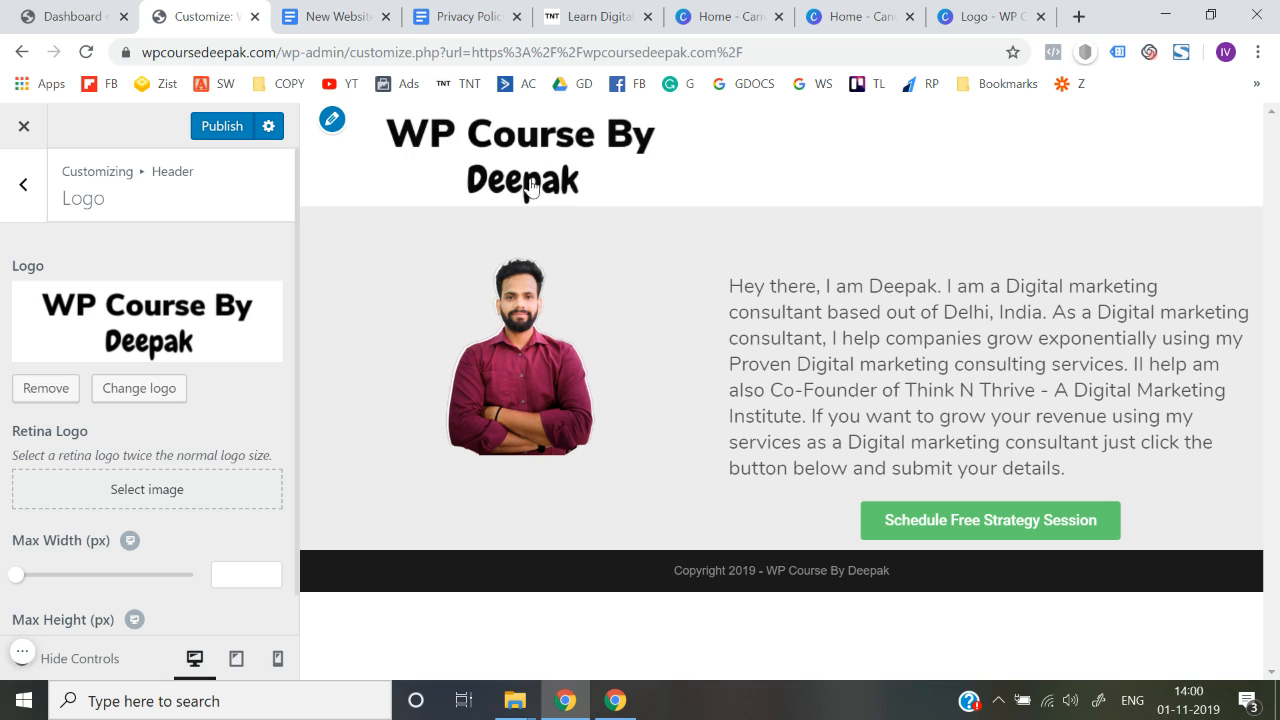
Step: Set the logo's maximum width to 171 px, publish the change and leave the customizer
scroll(5, 423, down, 1)
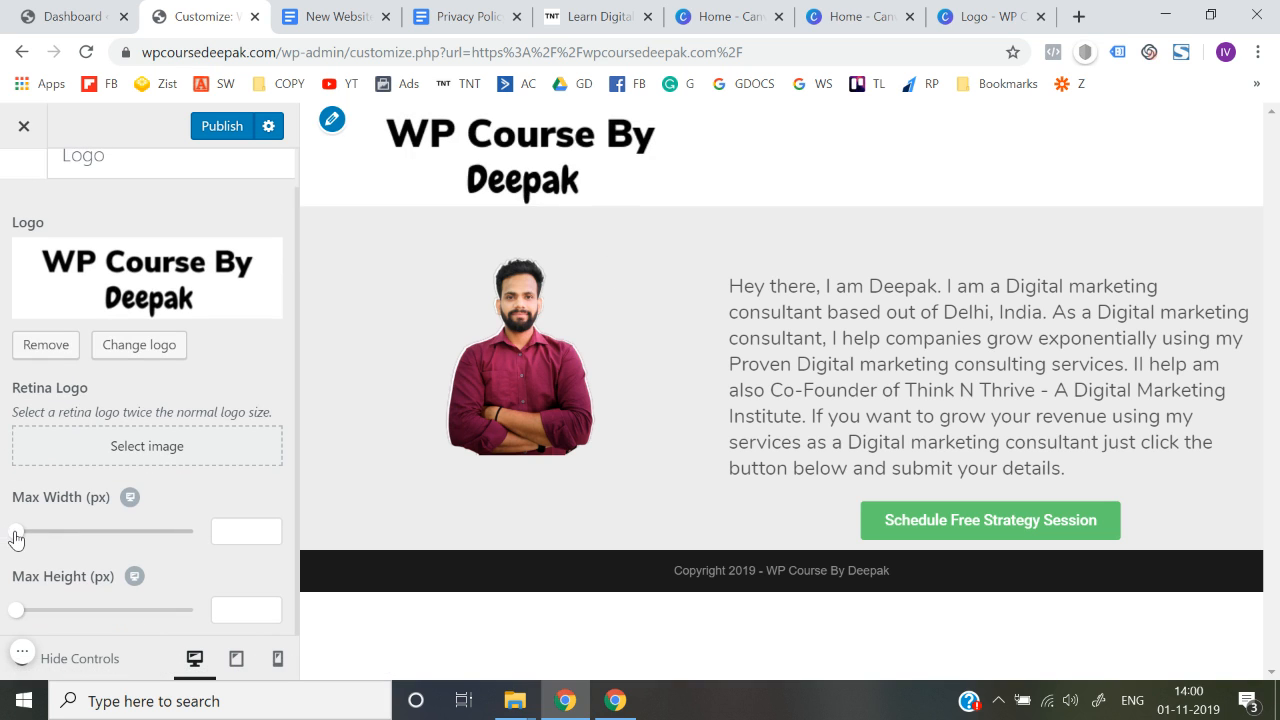
drag(15, 539, 79, 544)
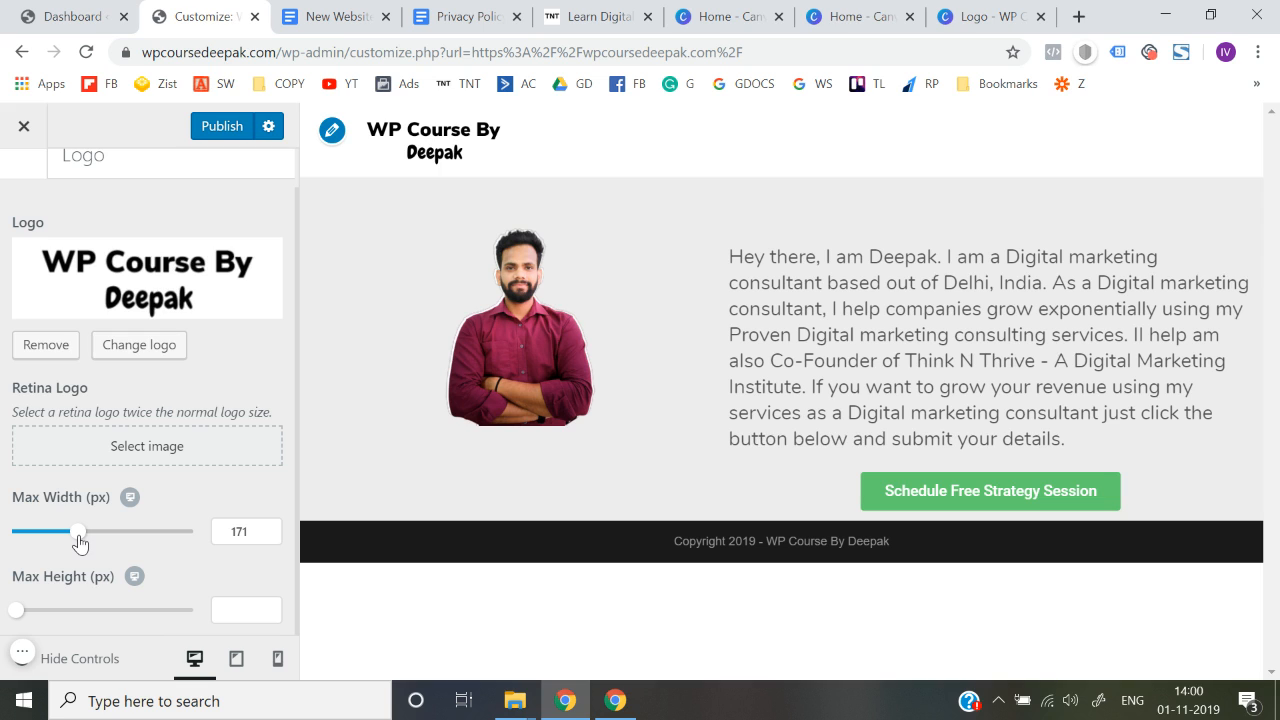
scroll(6, 495, up, 1)
click(213, 130)
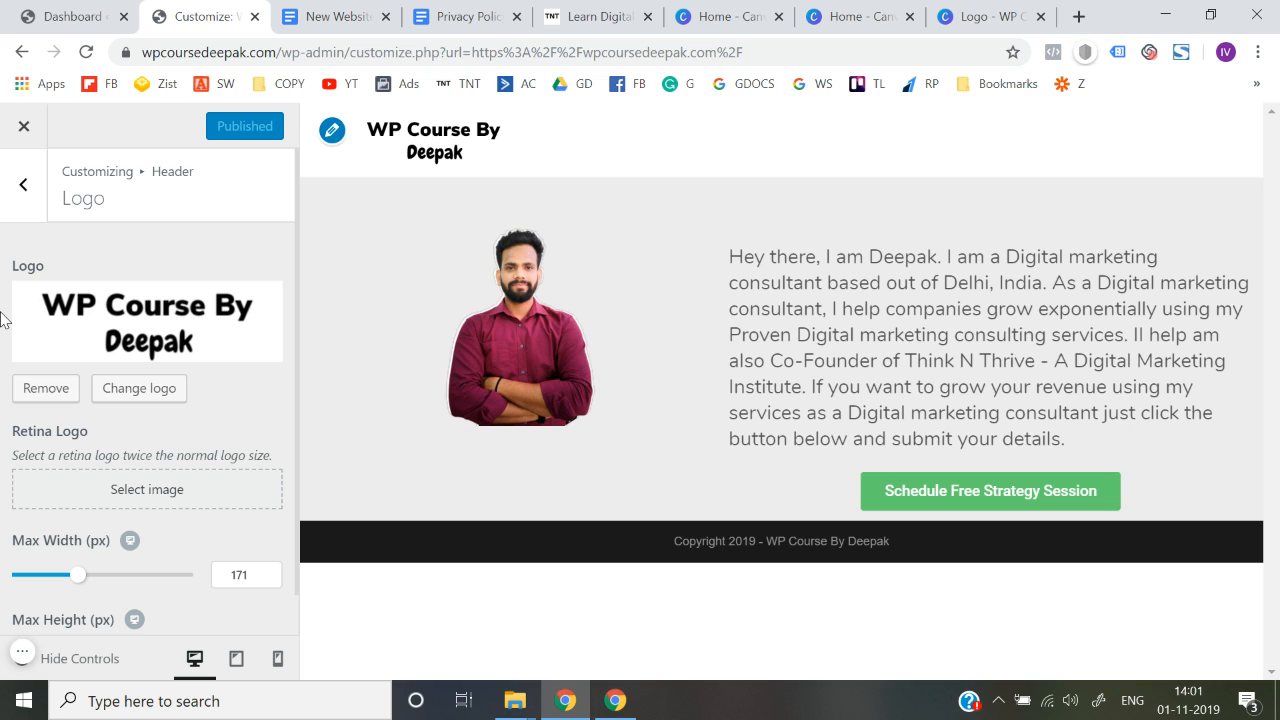
click(24, 127)
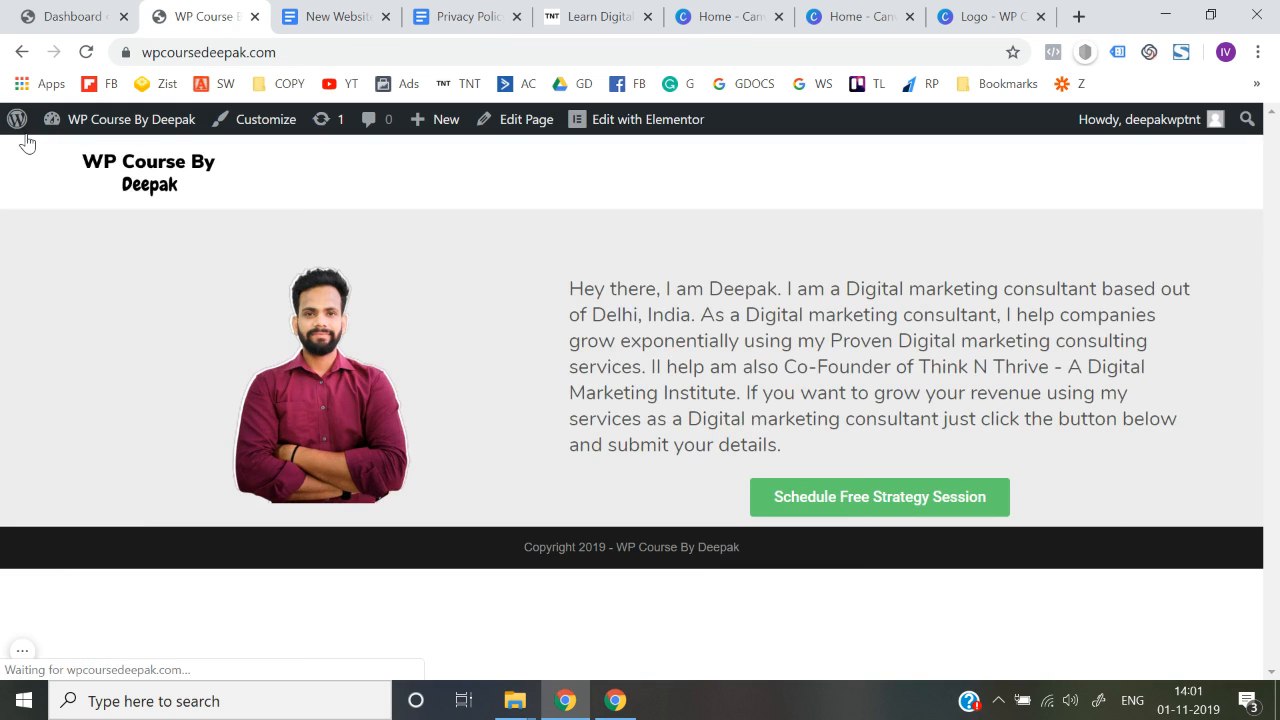
Step: Reload the homepage, check its logo and footer copyright text, and compare its header with the Think N Thrive site
click(321, 54)
key(Return)
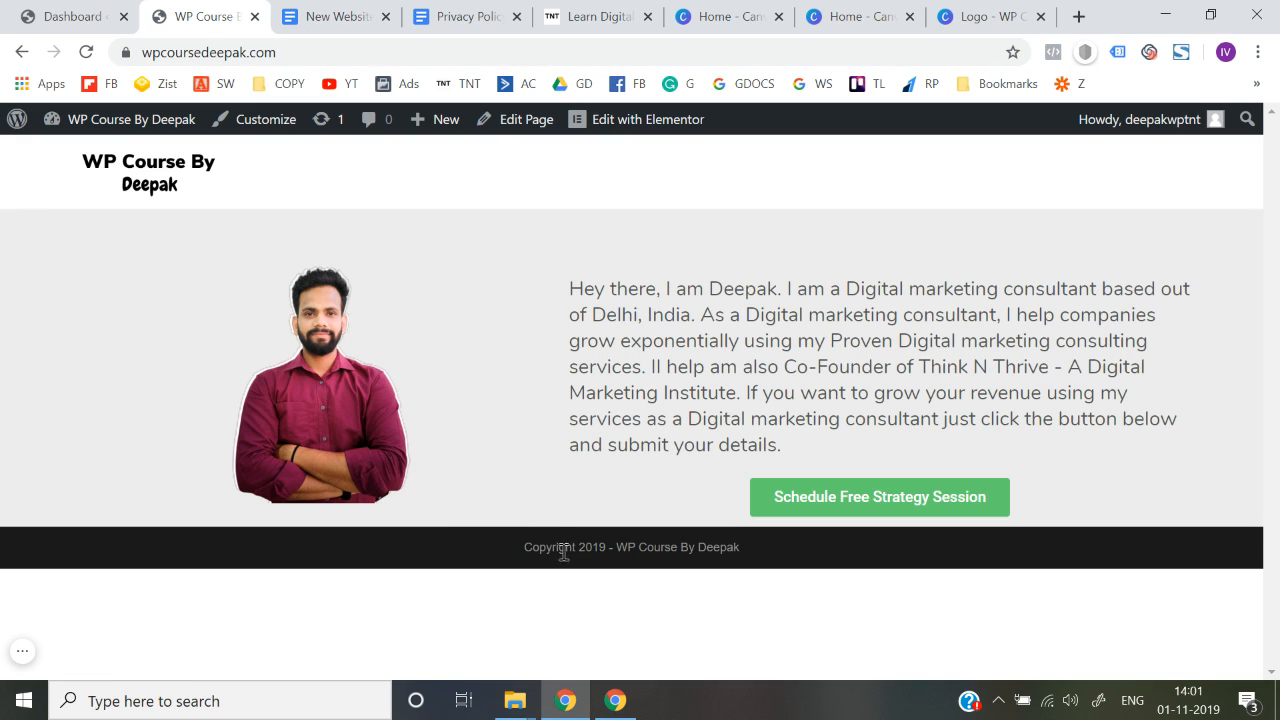
drag(528, 550, 765, 547)
click(765, 547)
click(642, 8)
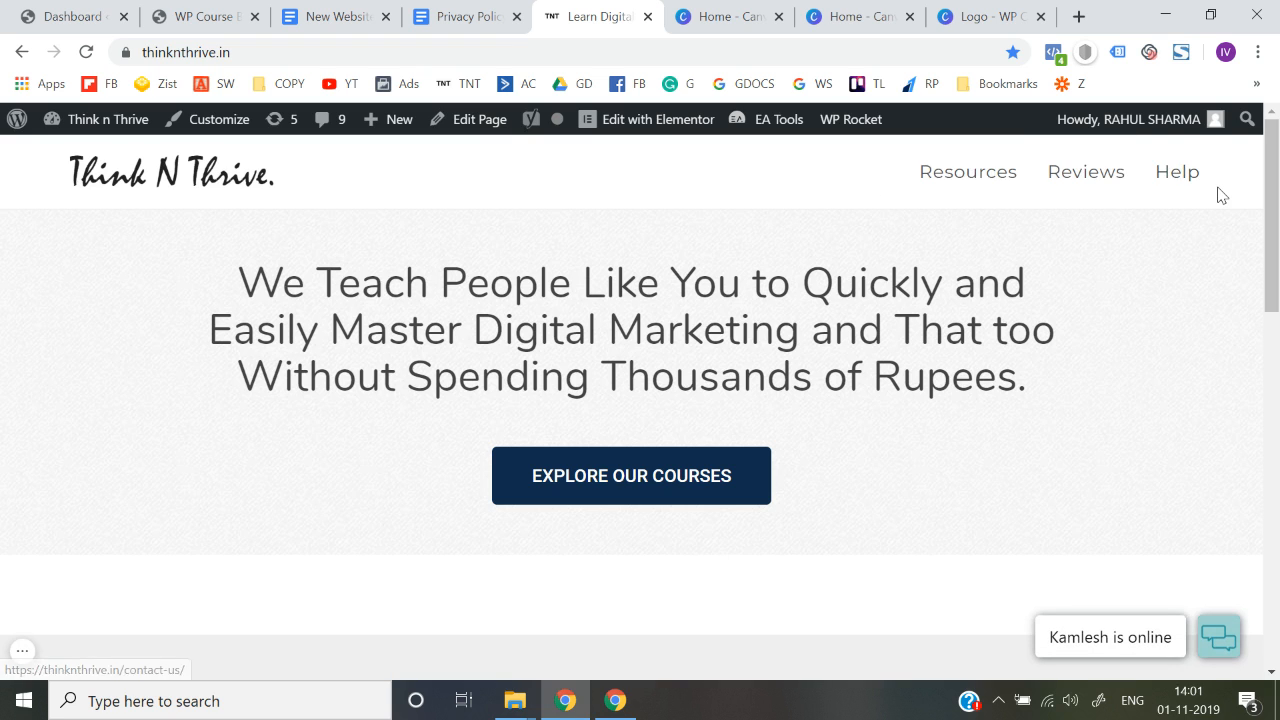
click(170, 12)
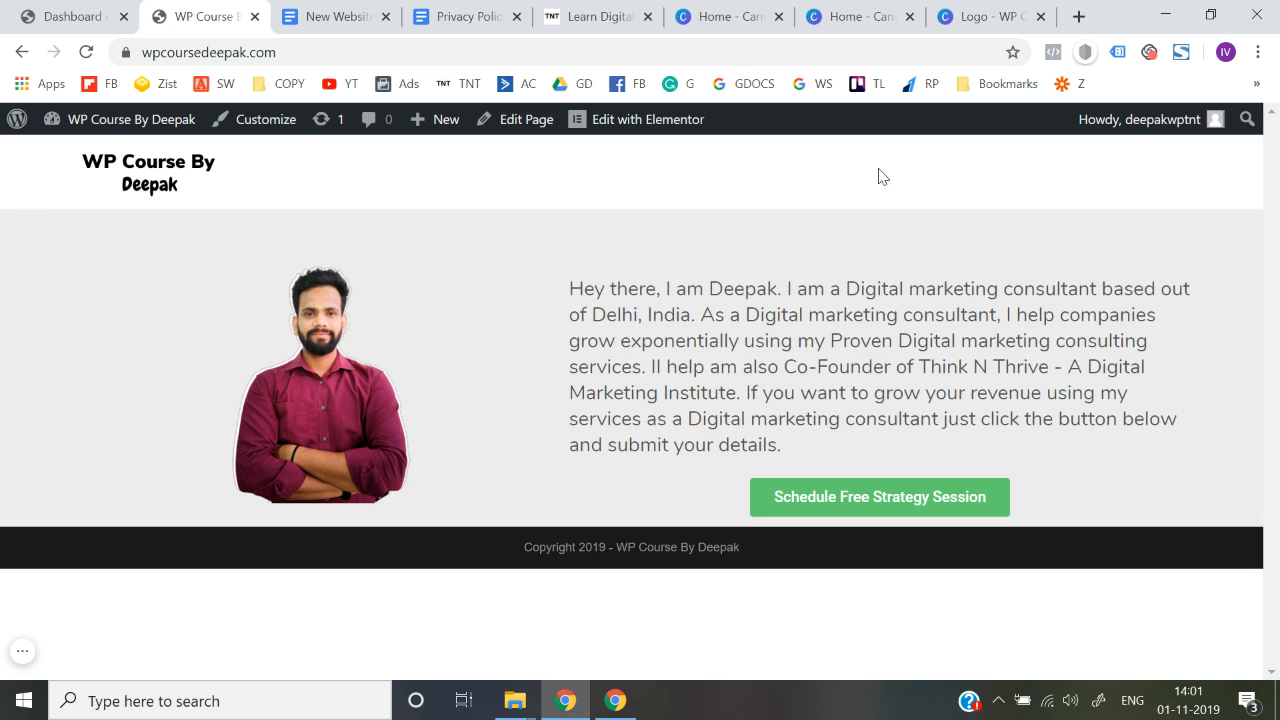
Step: Check the navigation links in the Think N Thrive site's header against the header of the WP Course homepage
click(595, 14)
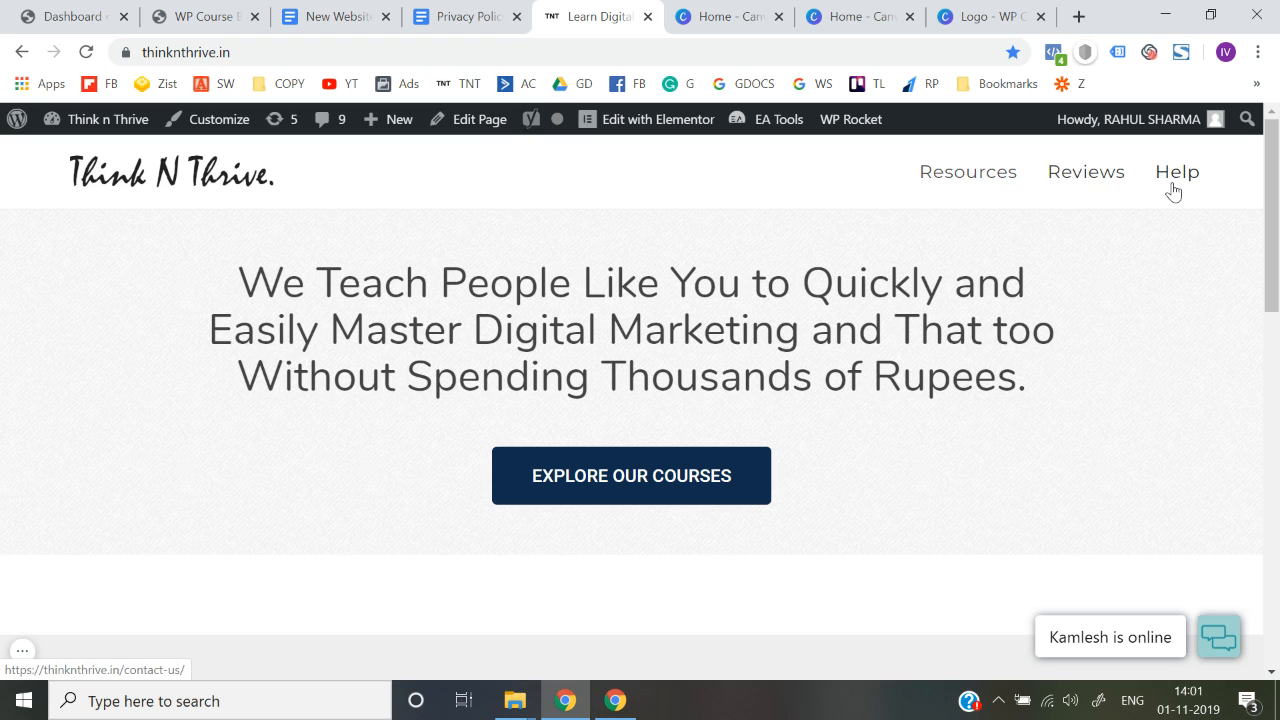
click(95, 10)
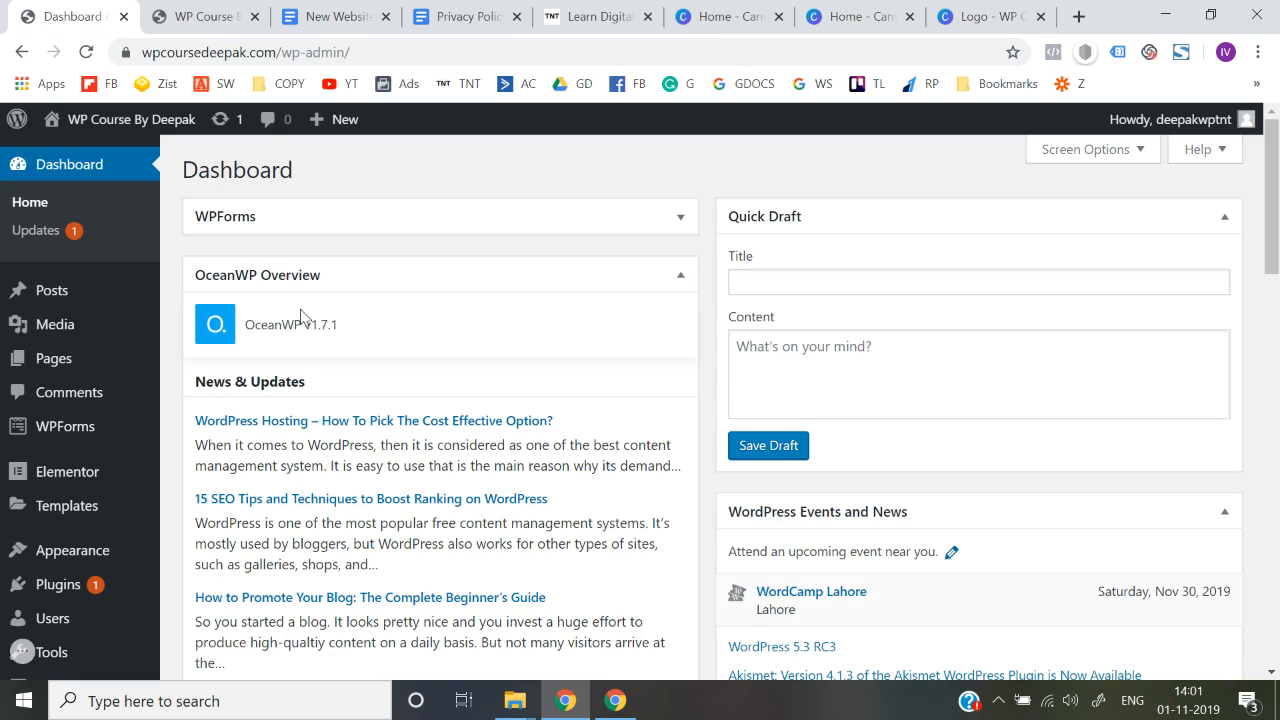
click(218, 17)
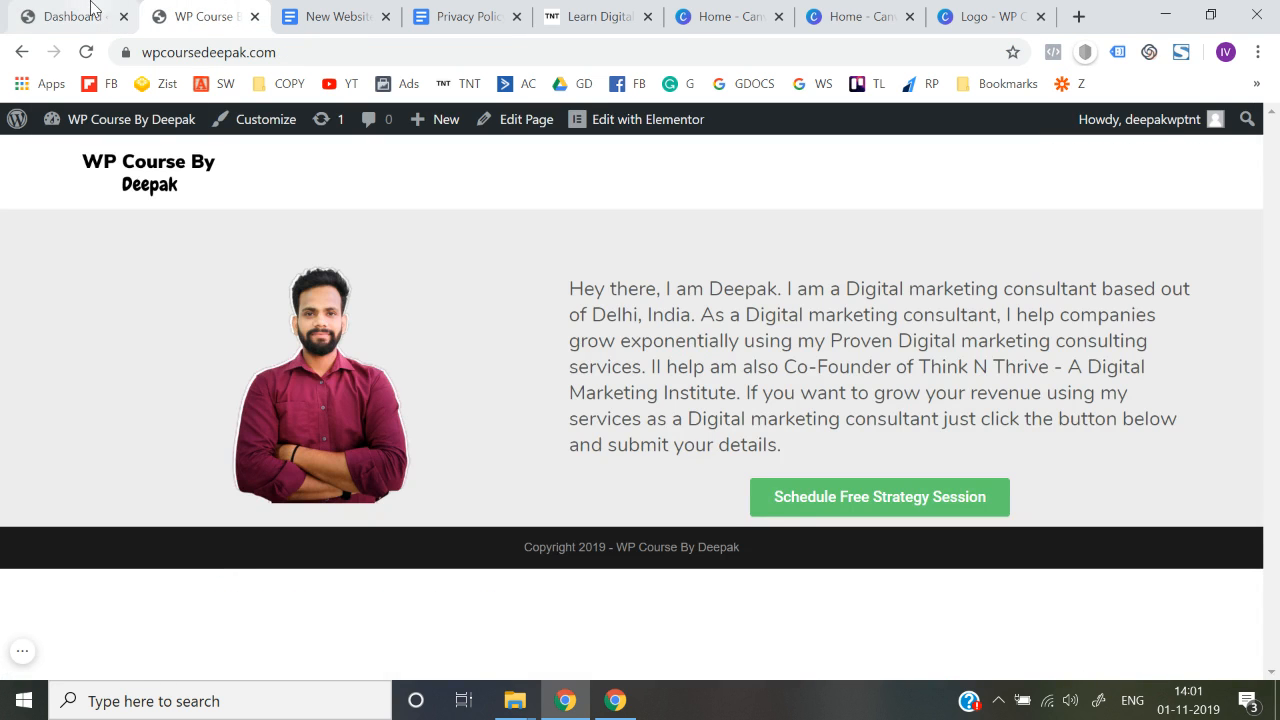
Step: Create a new page titled "About us" in the WordPress admin and publish it
click(92, 14)
mouse_move(80, 364)
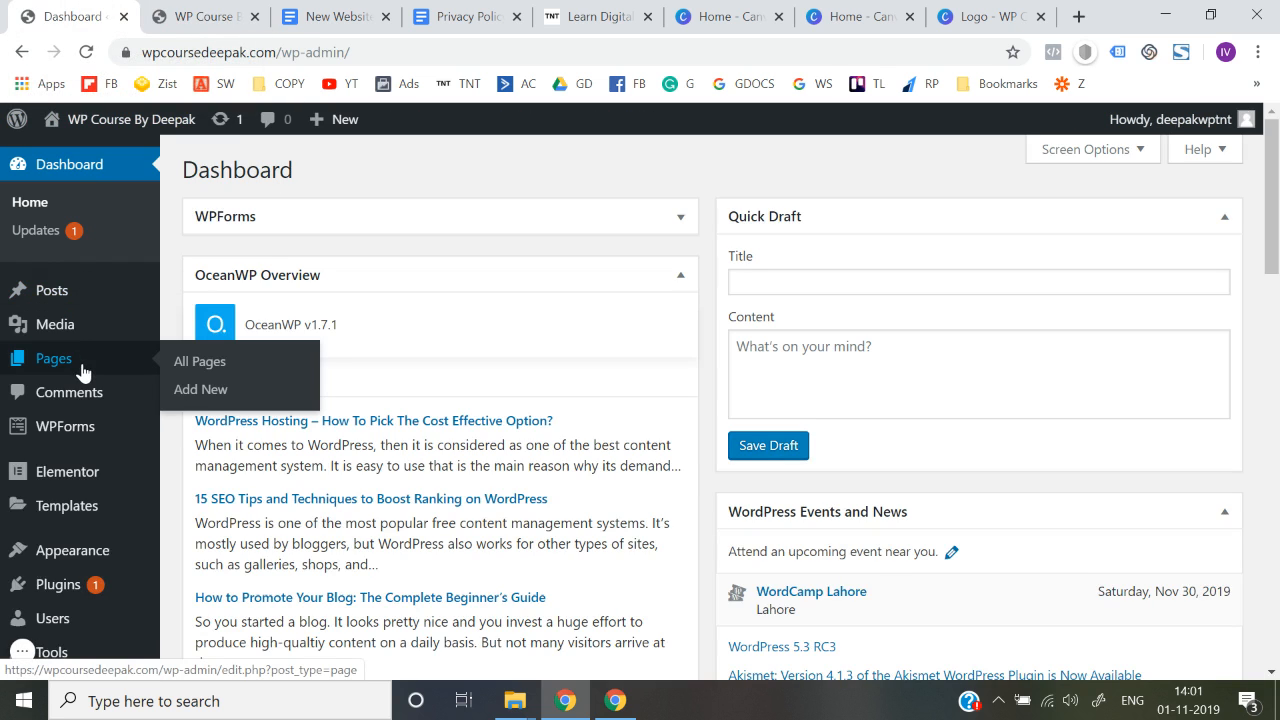
click(210, 390)
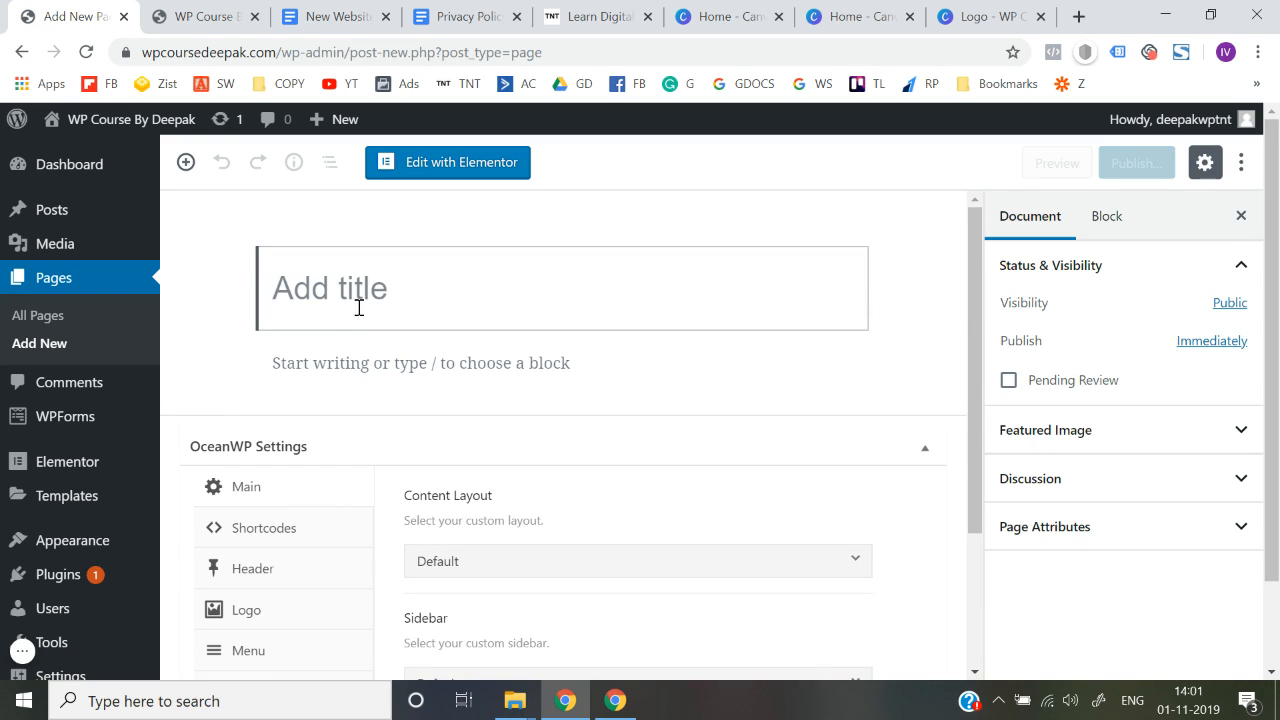
click(222, 12)
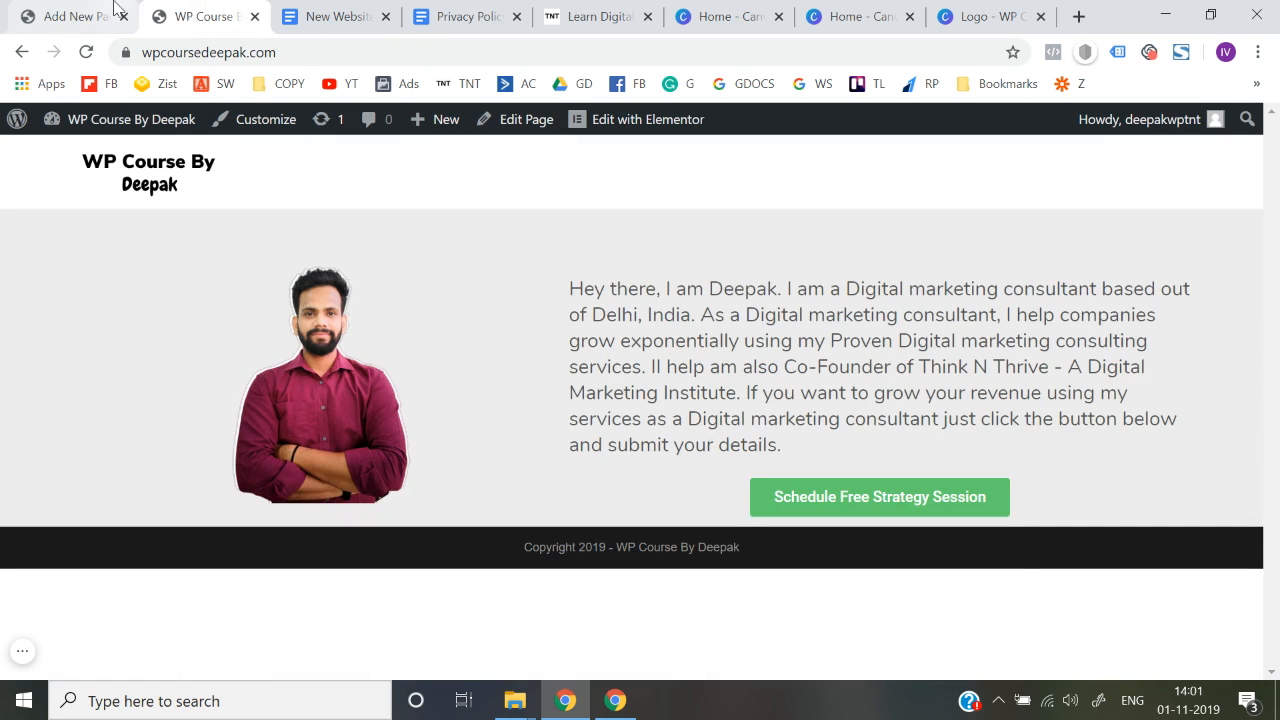
click(115, 8)
click(268, 275)
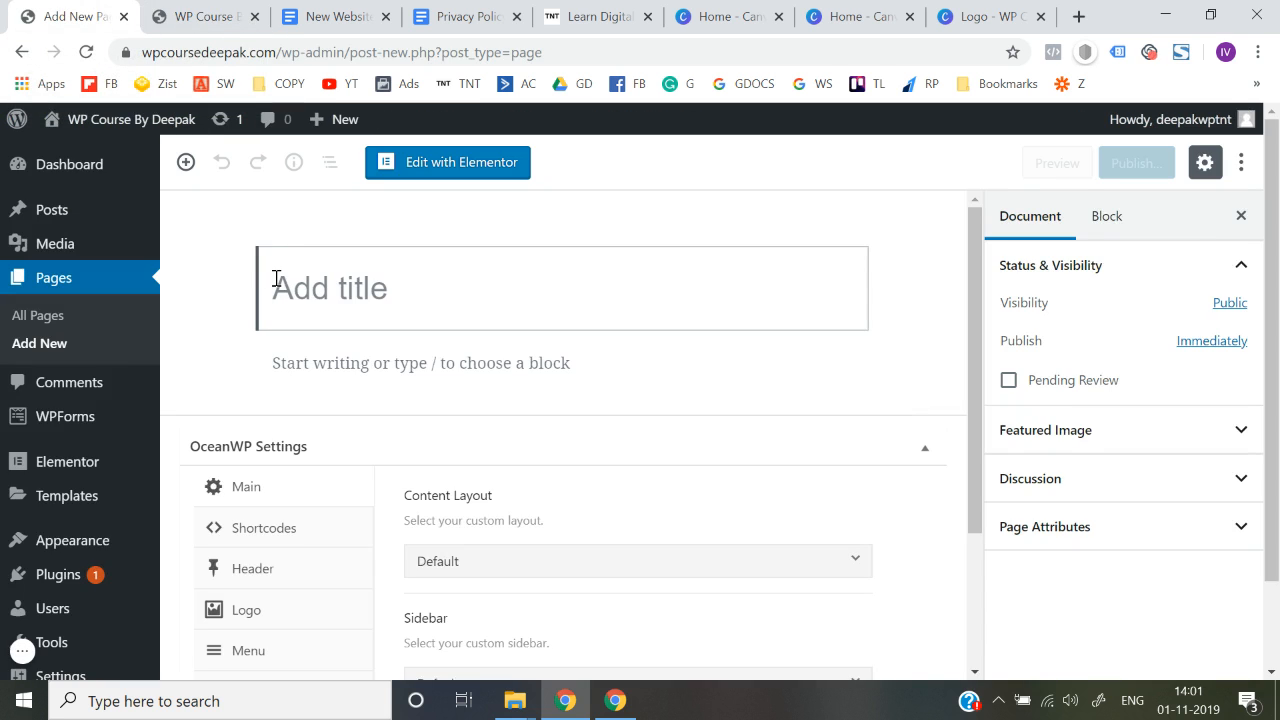
click(209, 12)
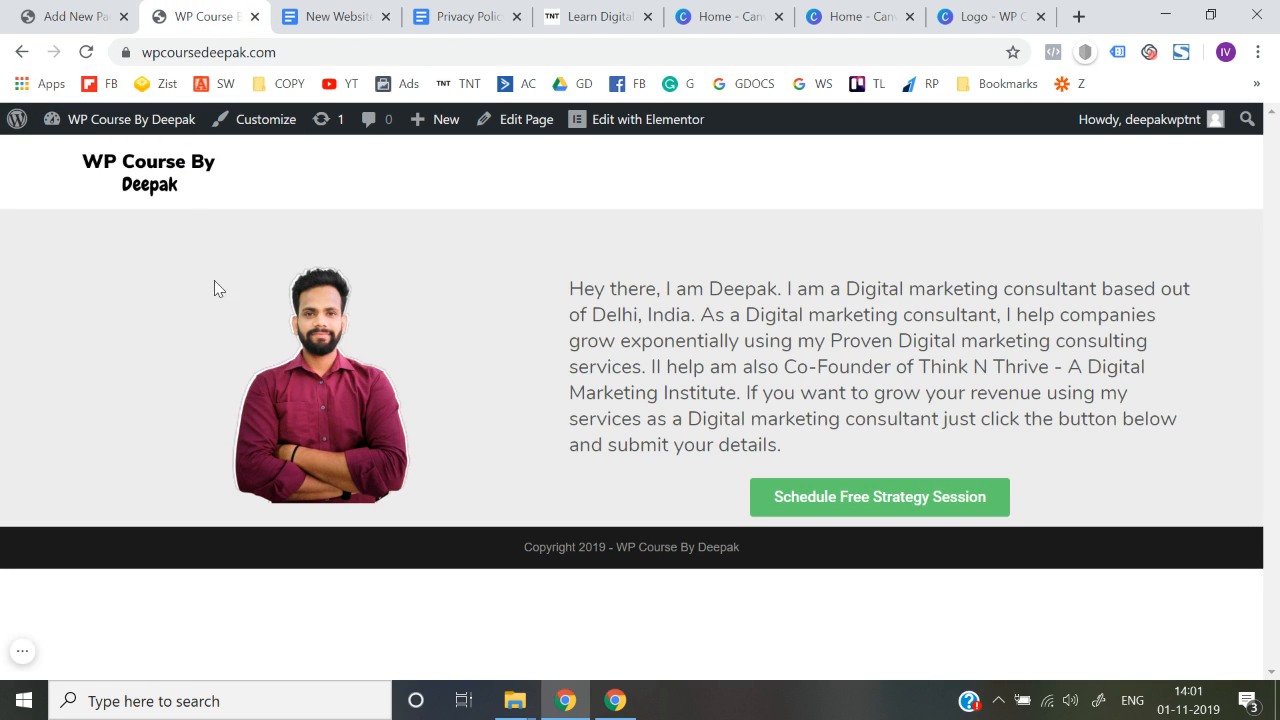
click(83, 8)
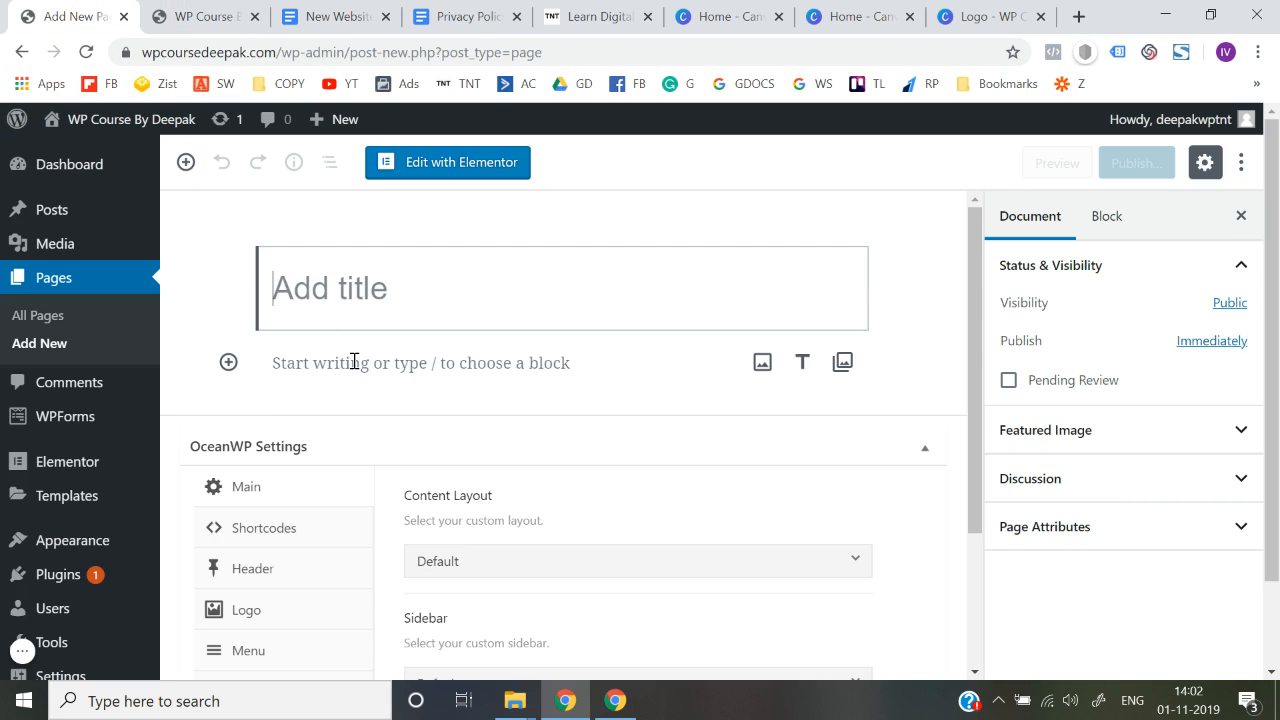
text(Abou)
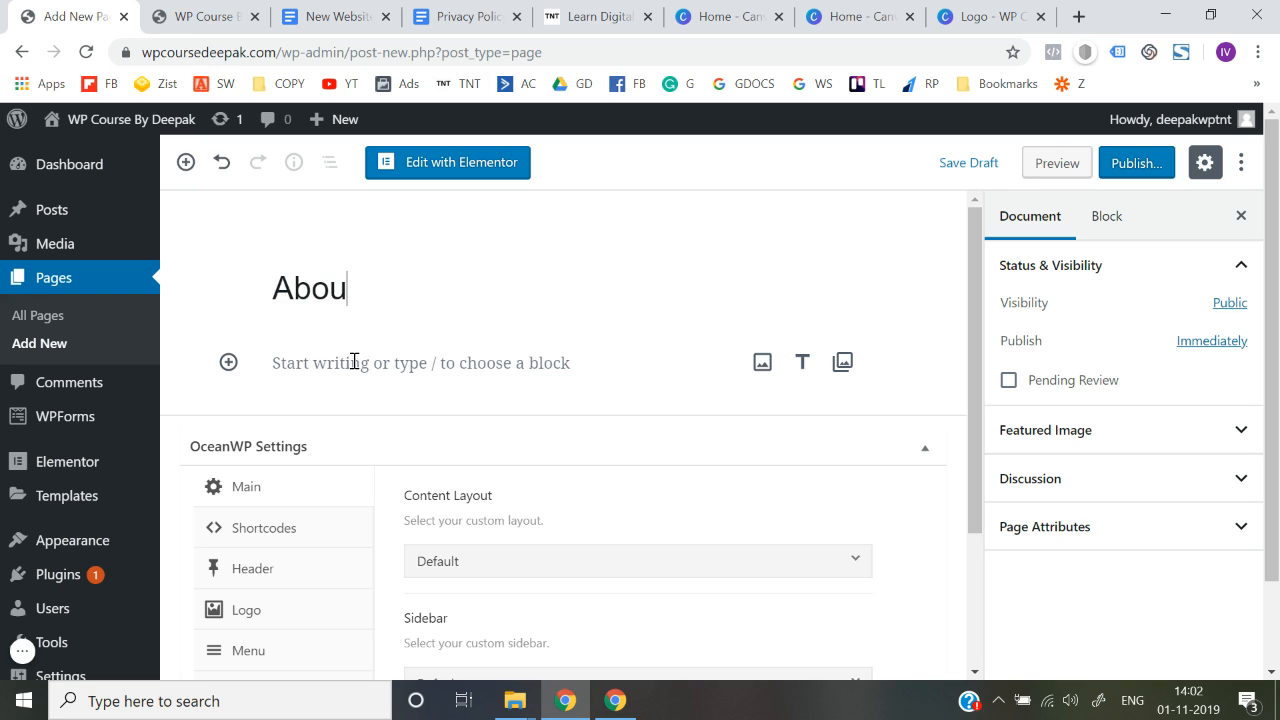
text(t us)
click(1132, 165)
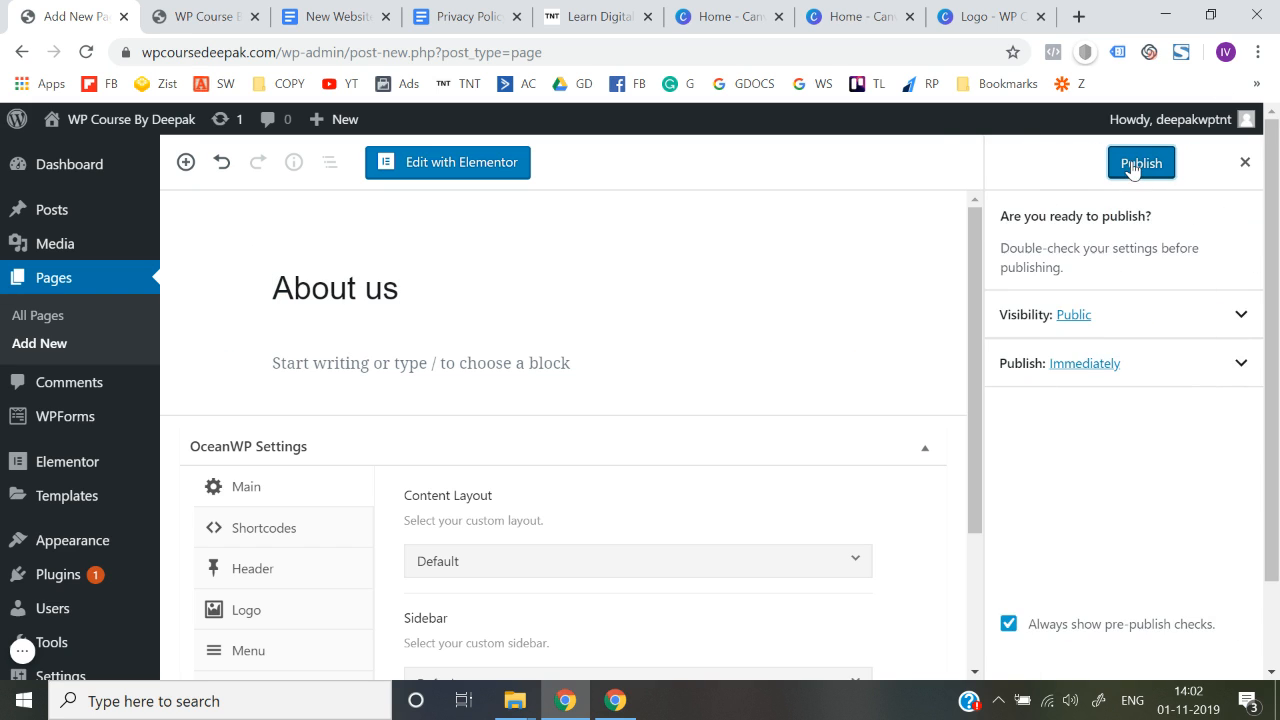
click(1132, 167)
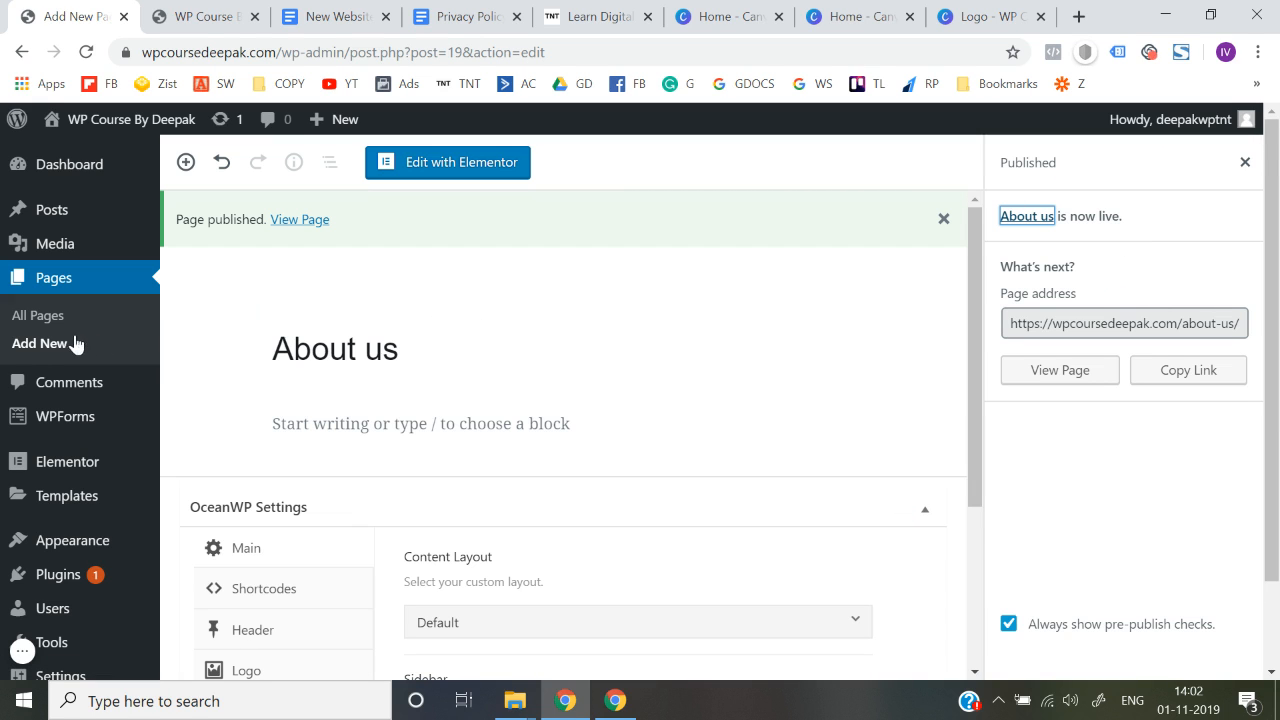
Step: Add another new page titled "Contact us" and publish it
click(40, 348)
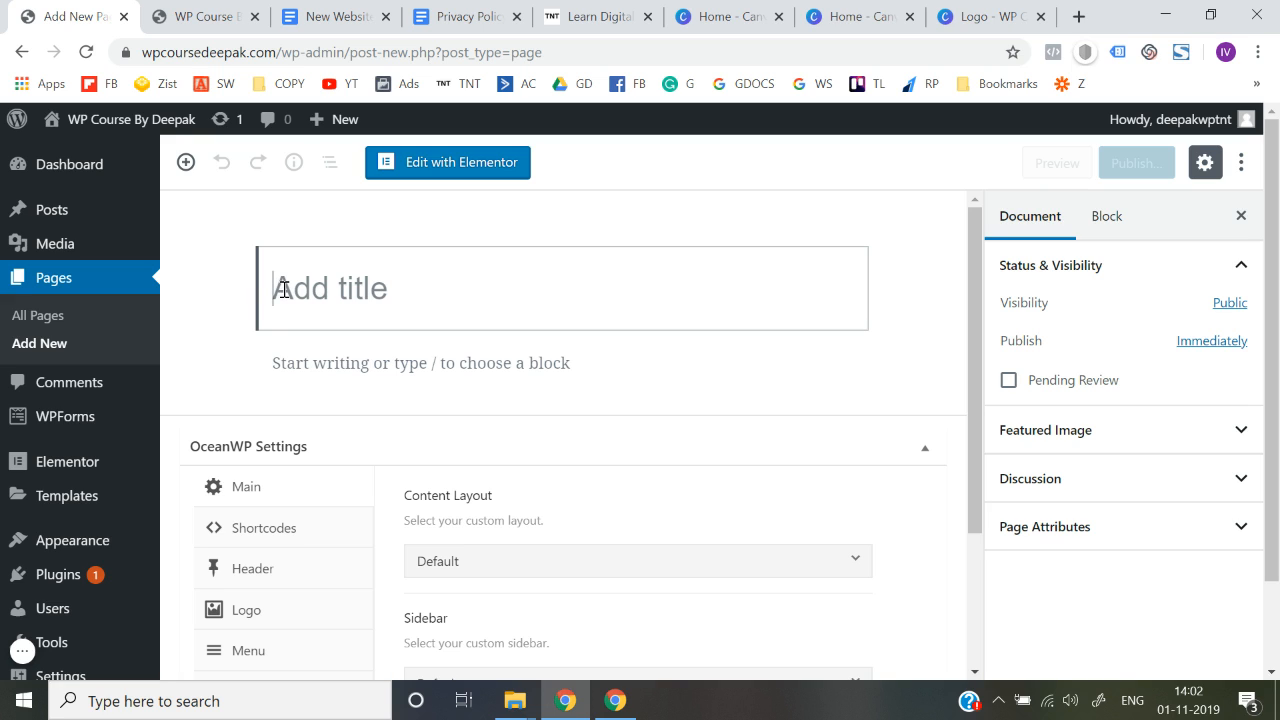
text(Con)
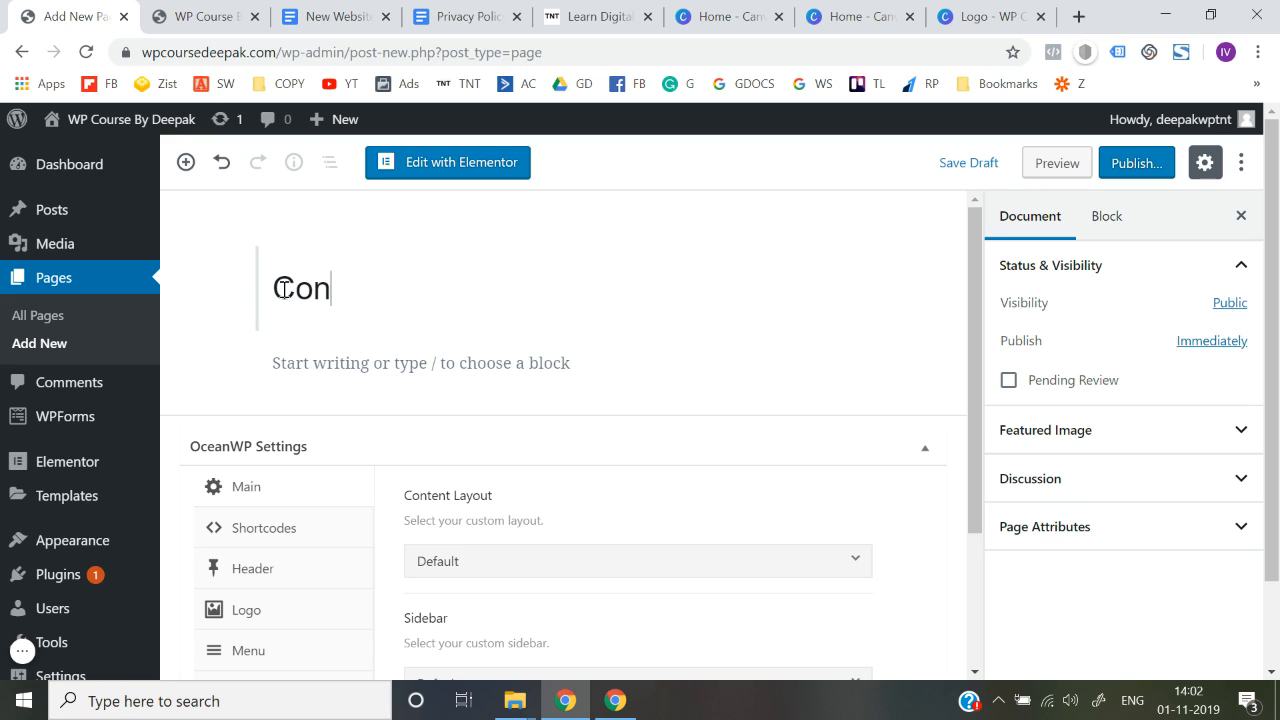
text(tact isus)
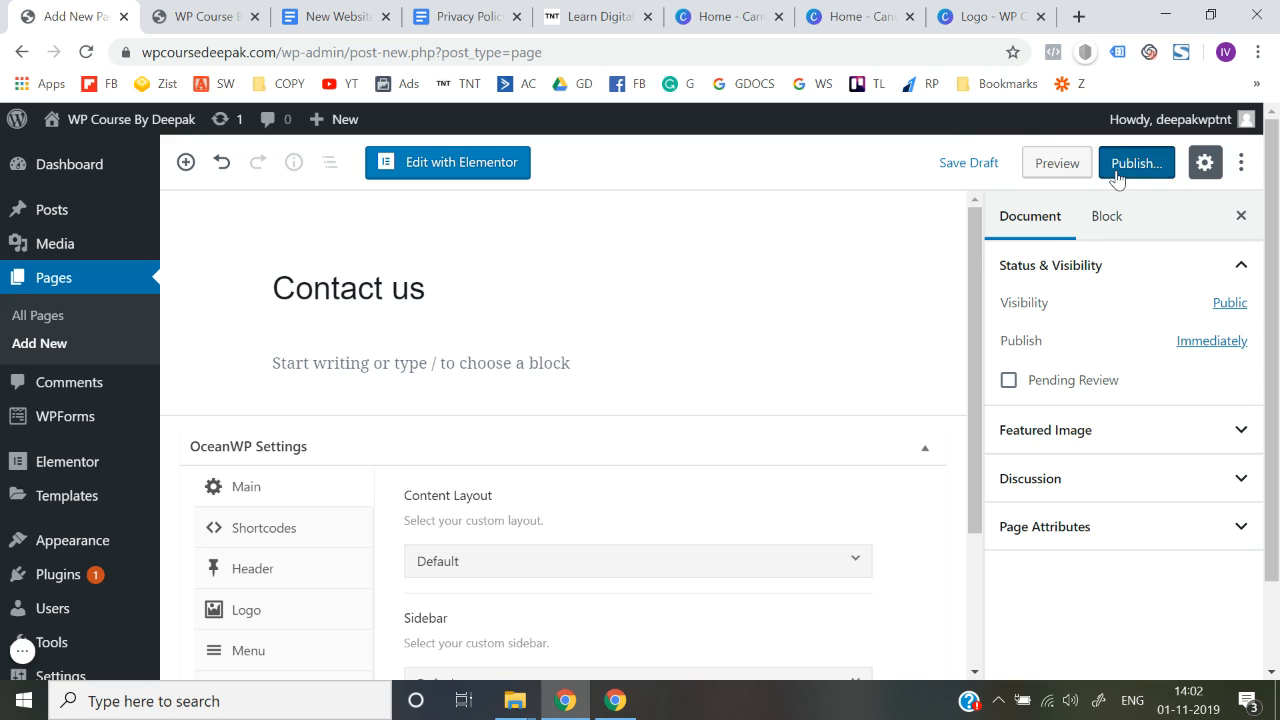
click(1117, 170)
click(1130, 168)
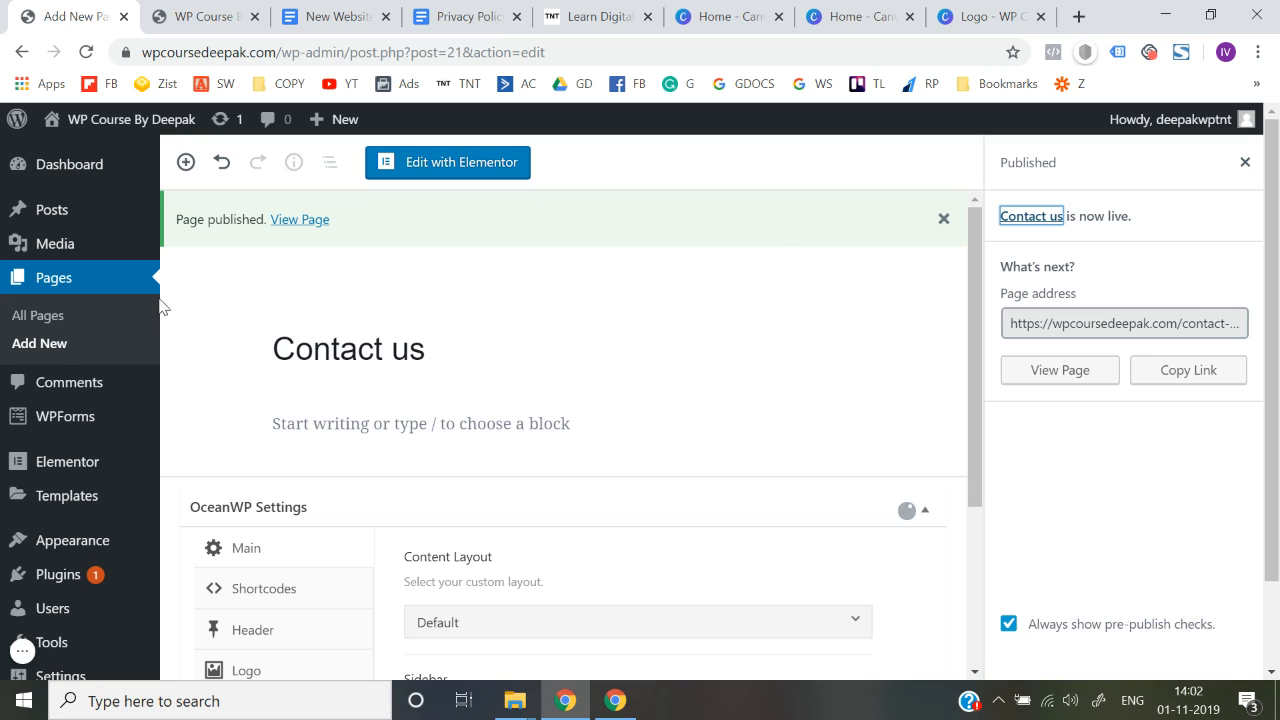
Step: Add a new page titled "Blog" and publish it
click(39, 344)
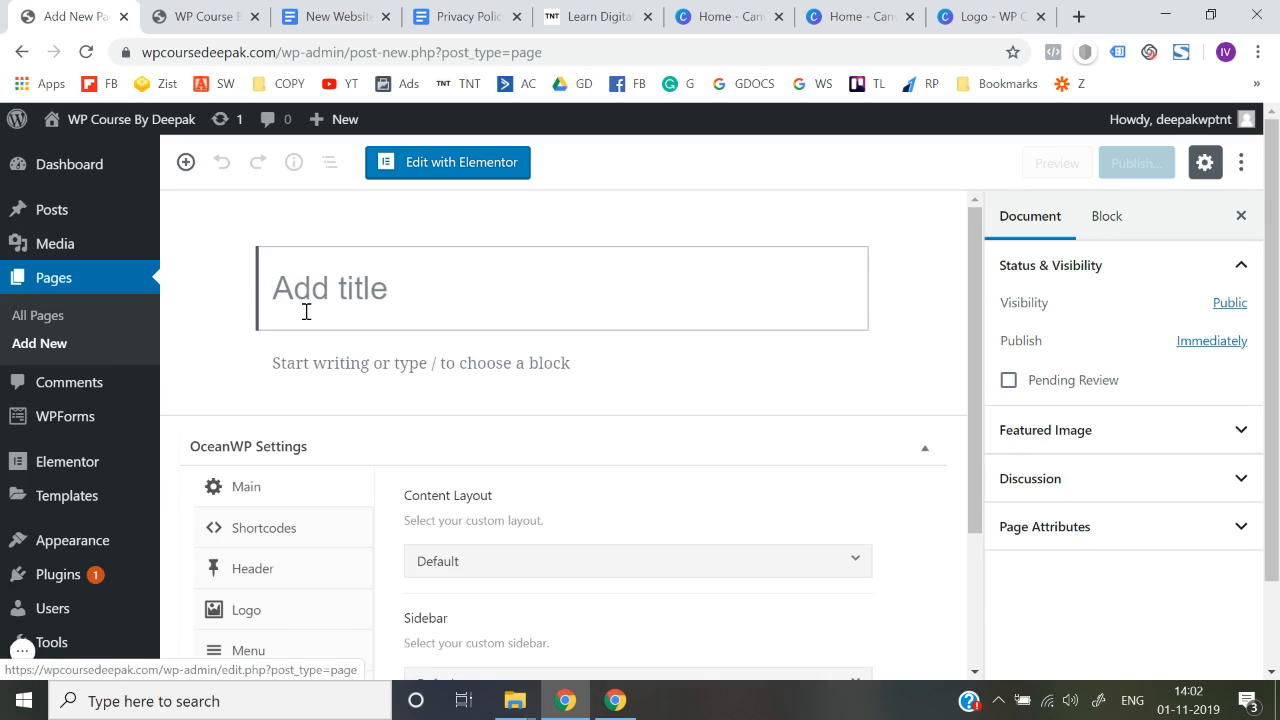
text(Blog)
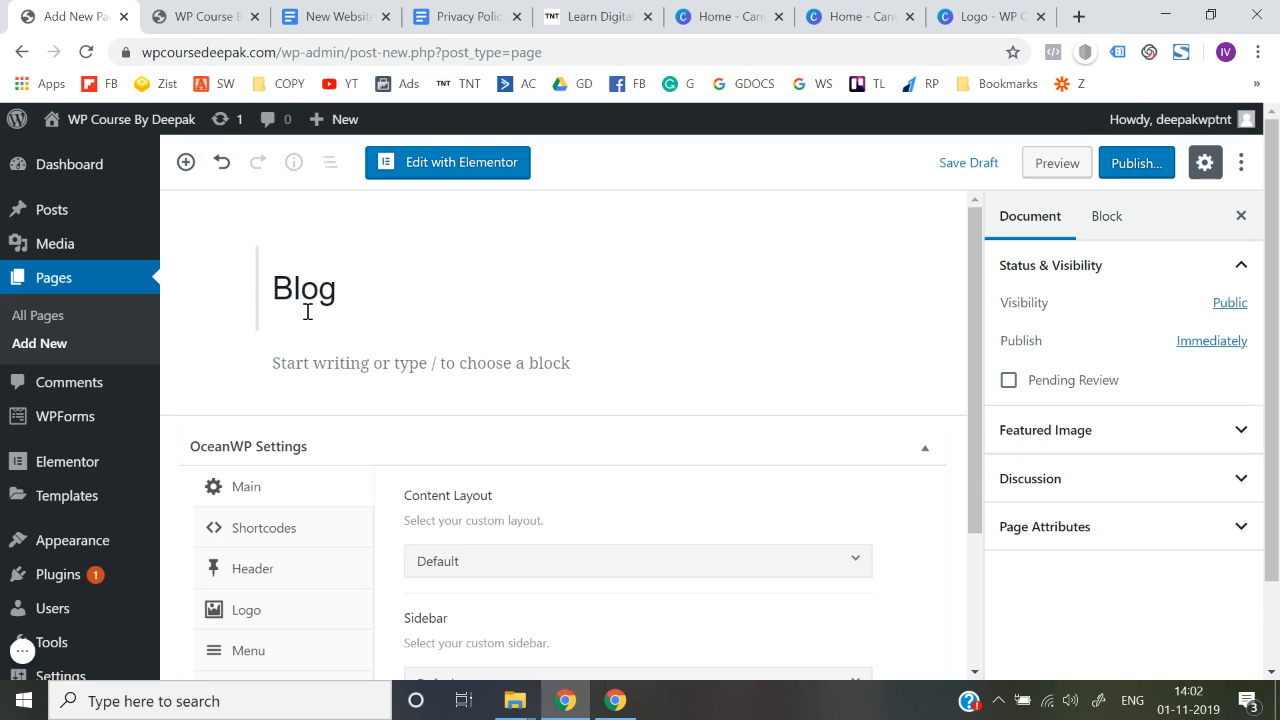
click(1136, 164)
click(1139, 164)
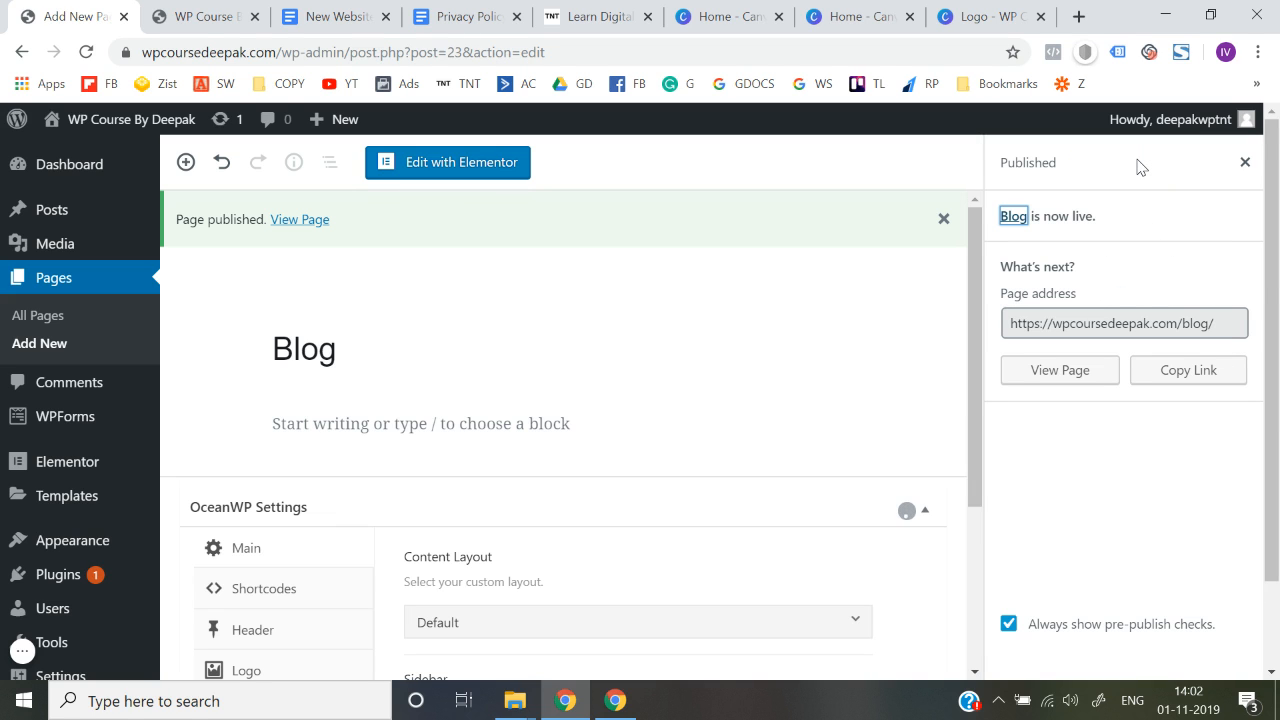
Step: Add a new page titled "Courses" and publish it
click(52, 345)
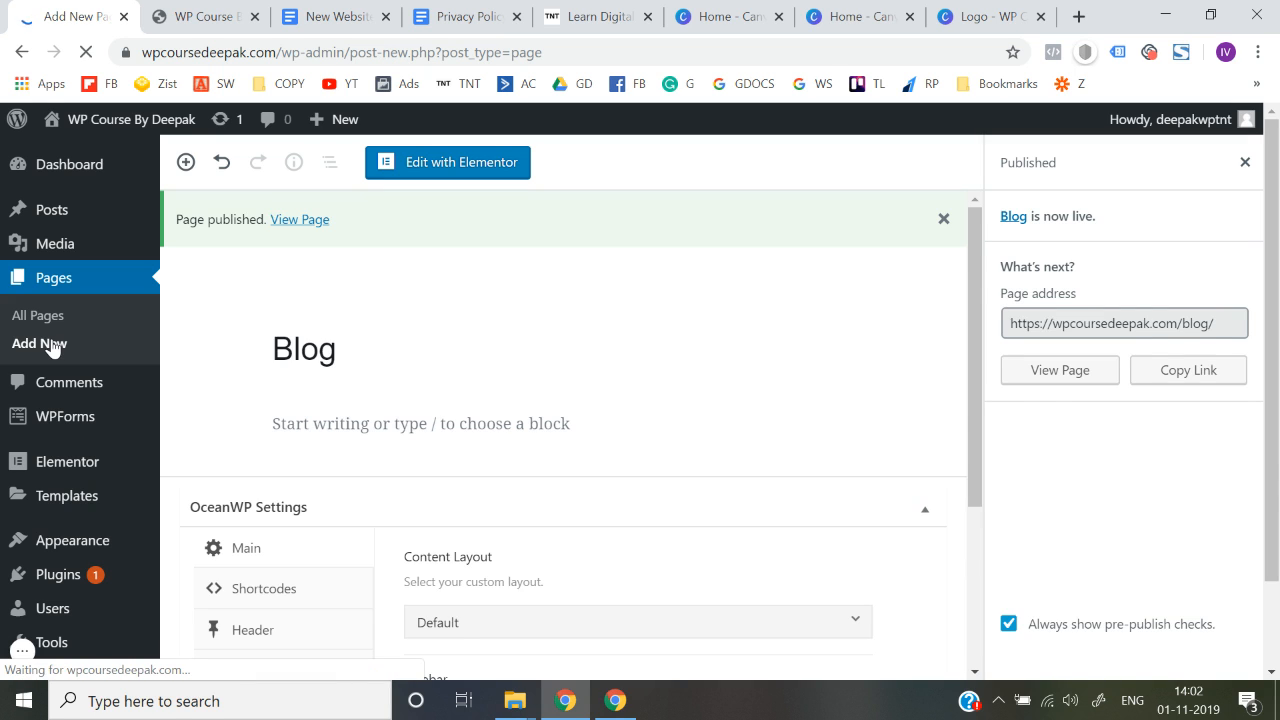
text(Courses)
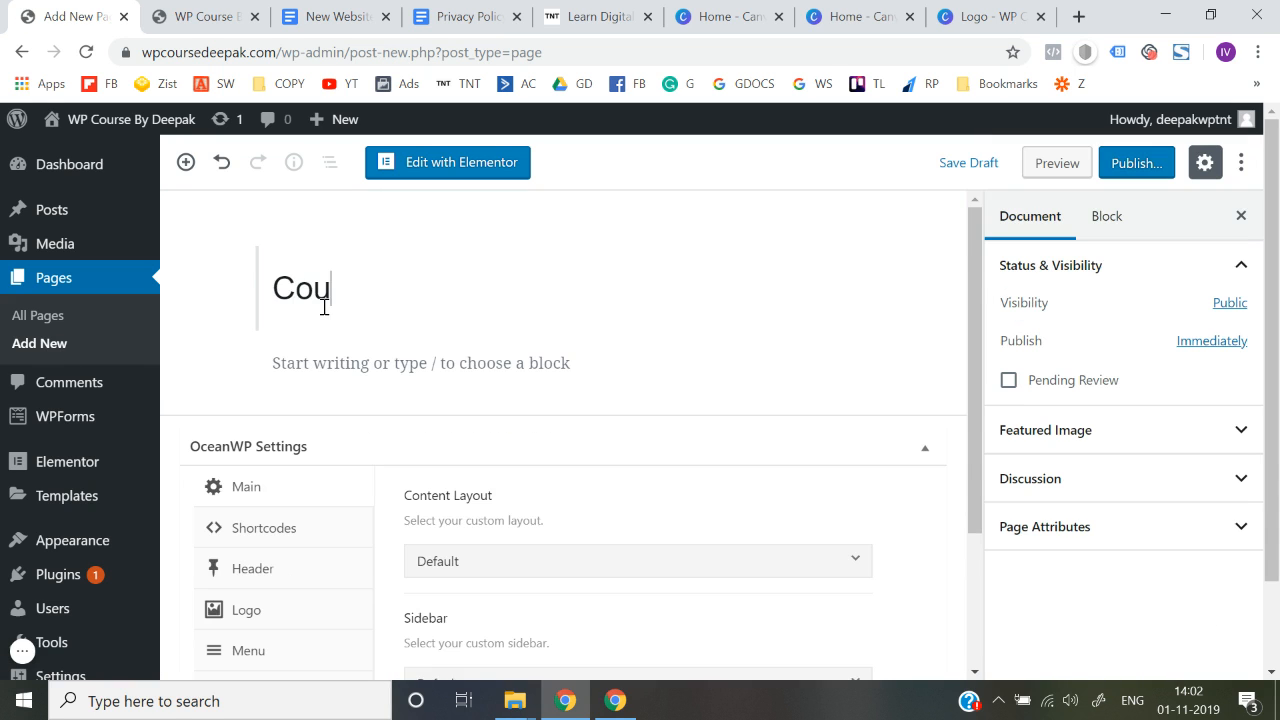
click(1143, 163)
click(1145, 164)
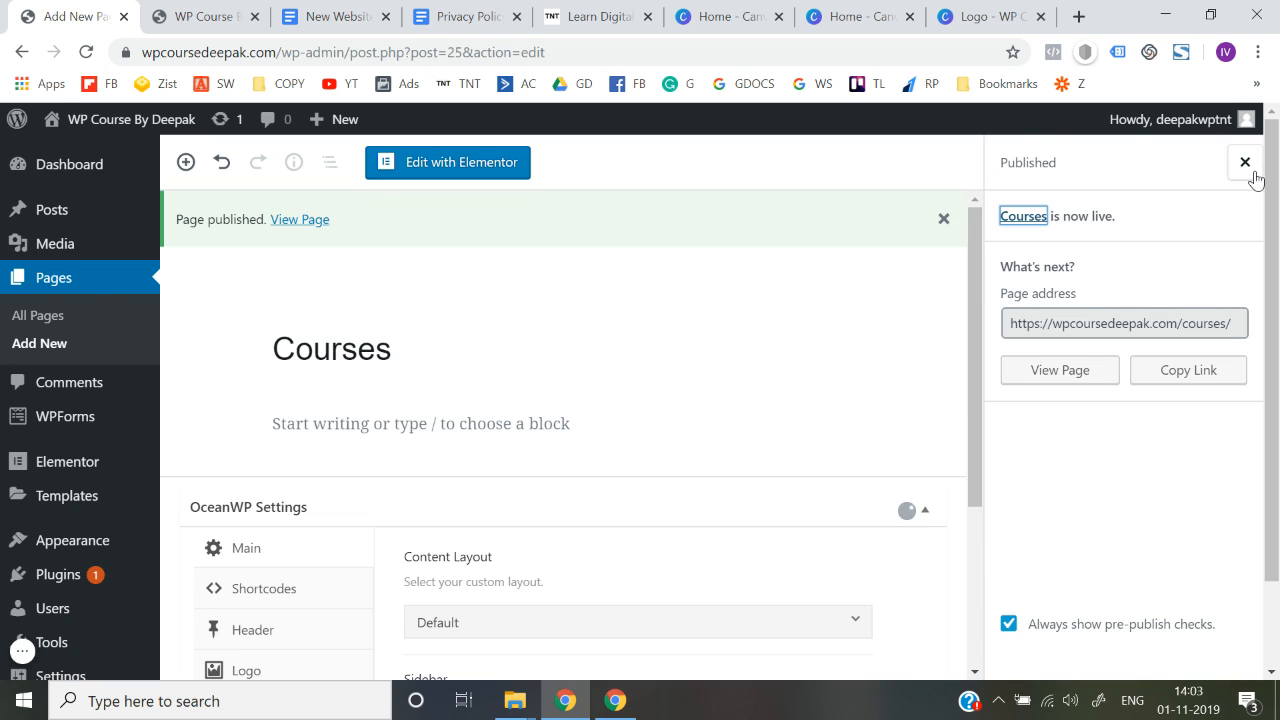
Step: Open the list of all pages and compare the homepage's header with the Think N Thrive header navigation
click(41, 318)
click(205, 16)
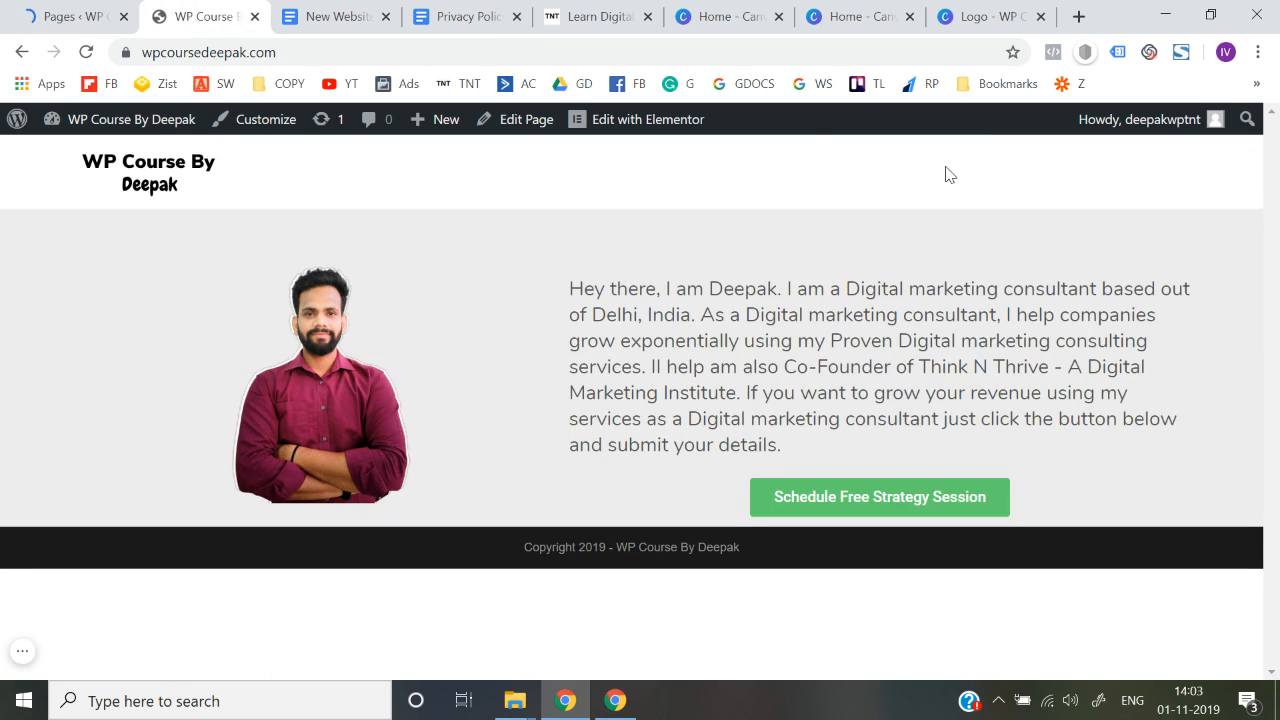
click(598, 16)
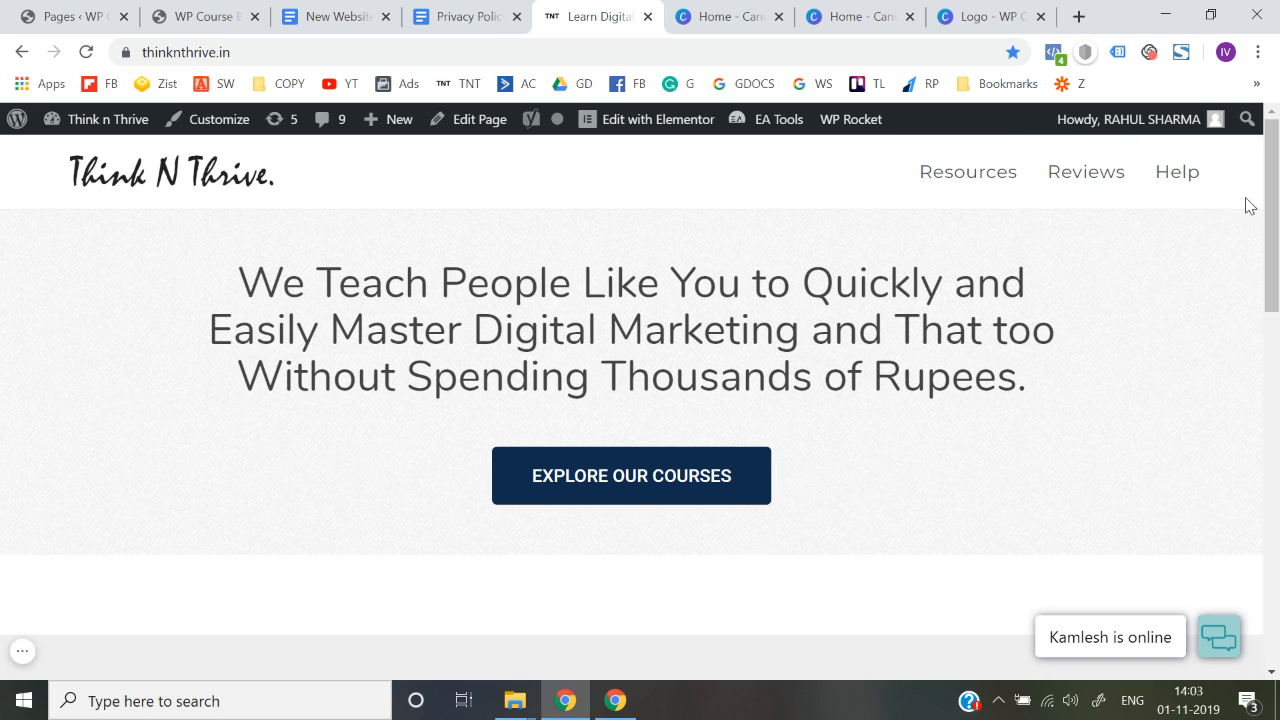
click(223, 6)
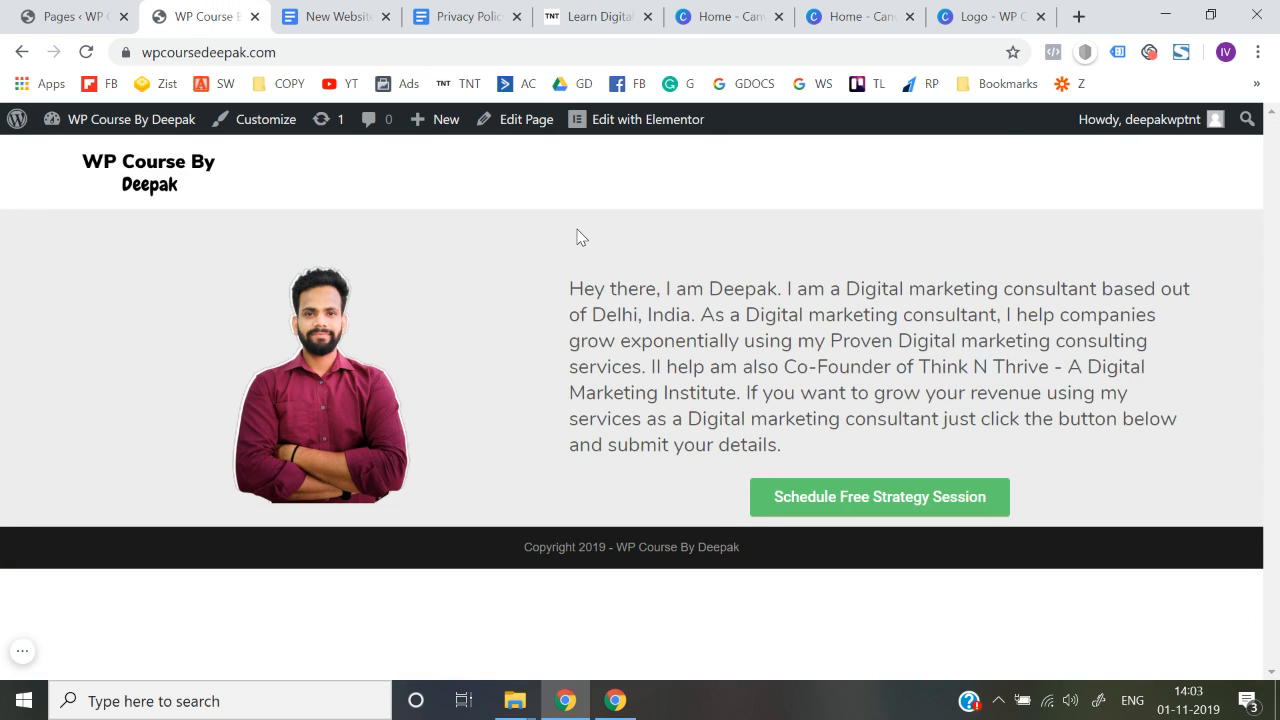
click(64, 14)
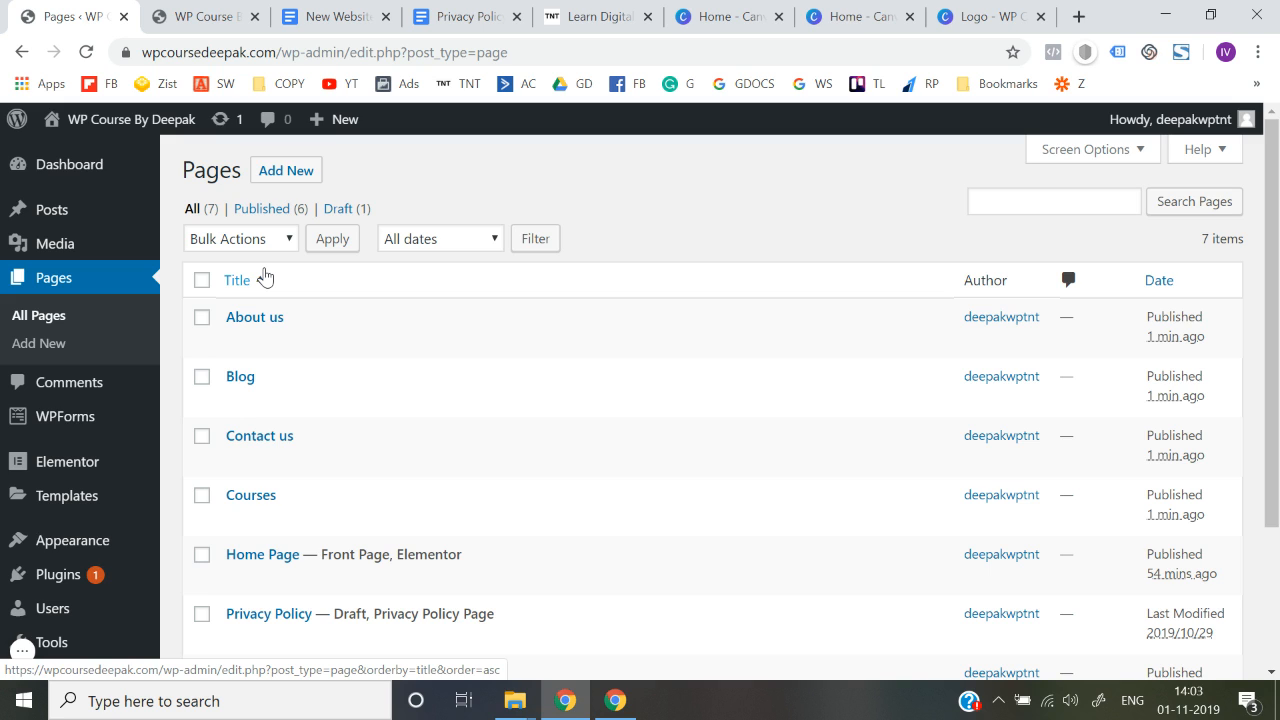
Step: Open the site's menu management and create a menu named "Header Menu"
mouse_move(112, 440)
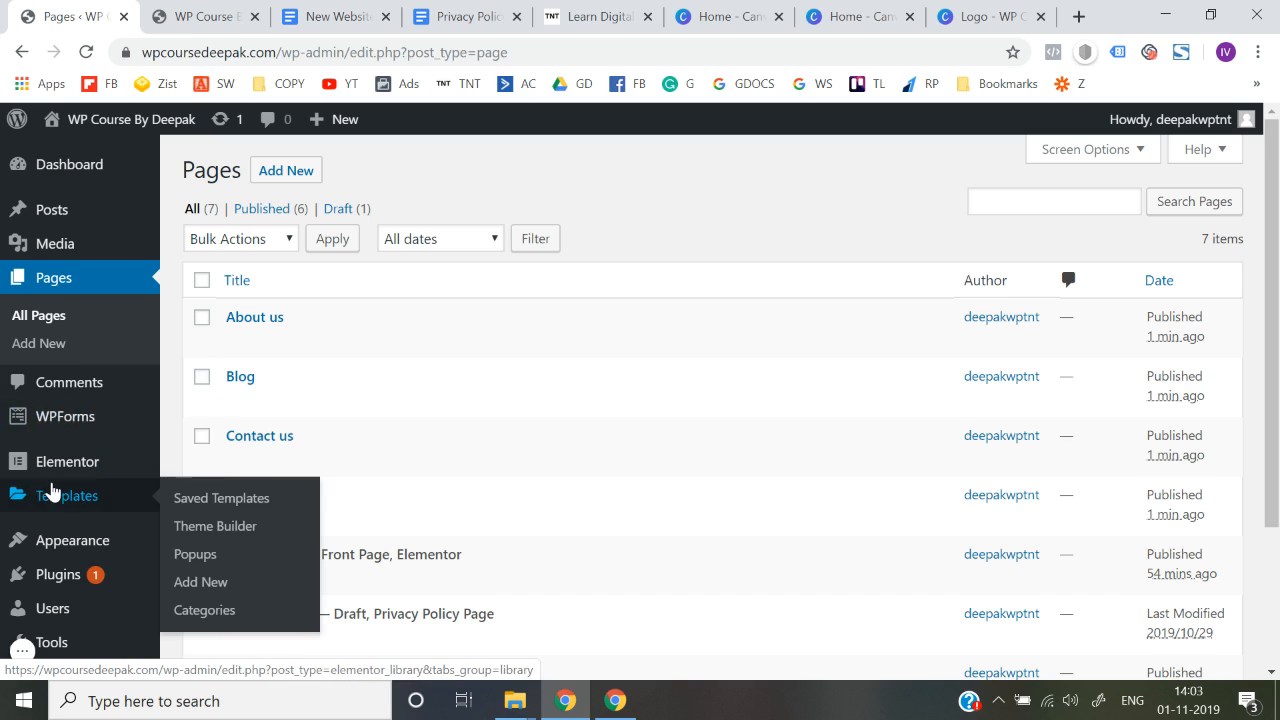
scroll(52, 490, down, 1)
mouse_move(52, 490)
scroll(52, 490, down, 1)
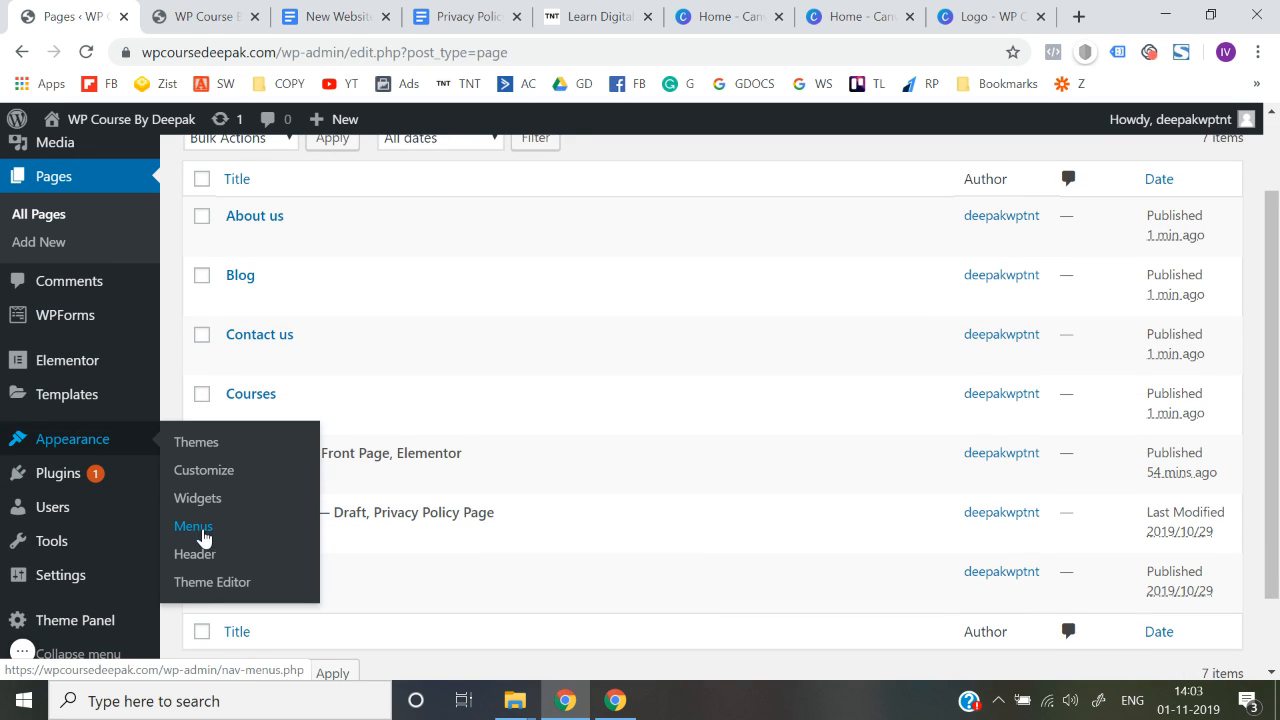
click(196, 539)
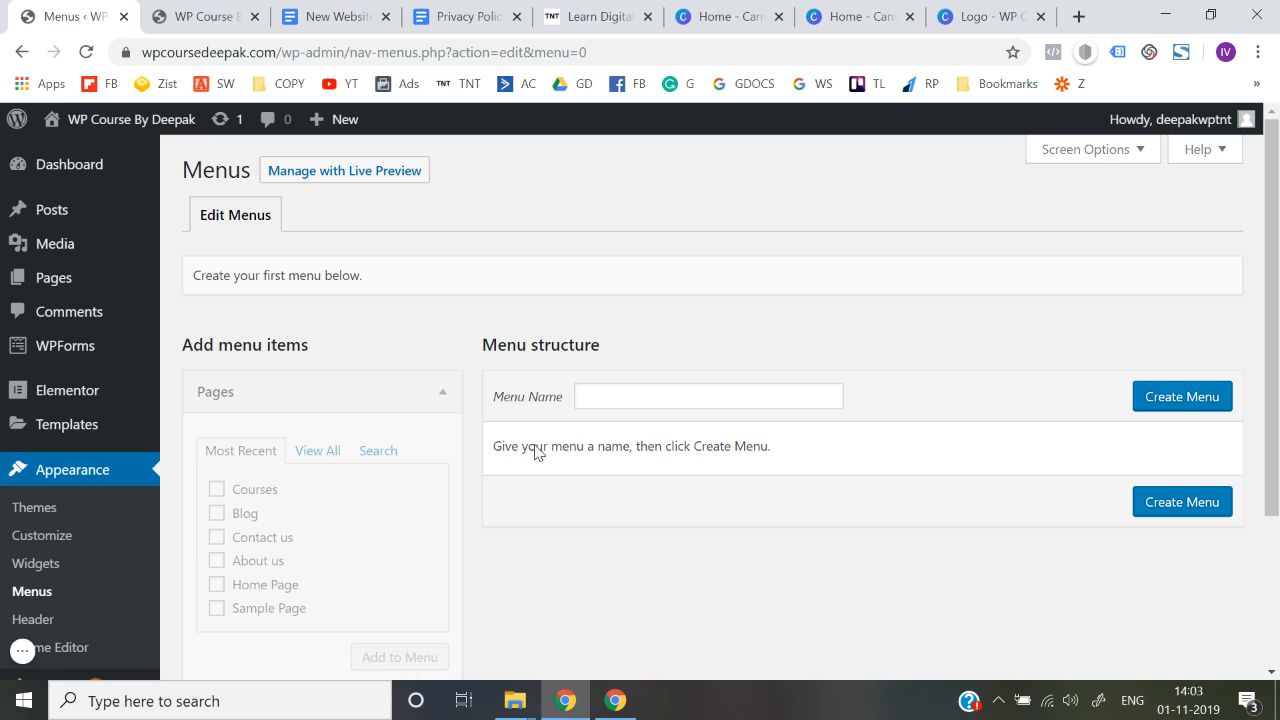
scroll(624, 441, down, 1)
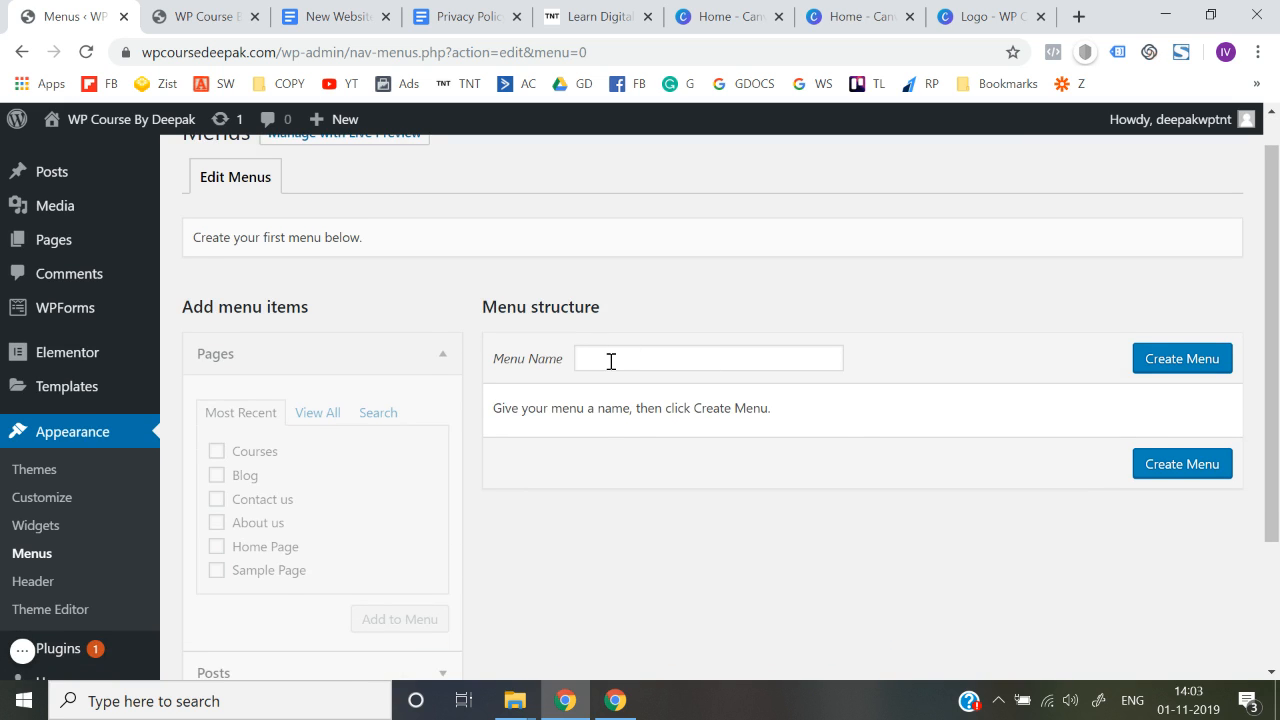
click(611, 361)
text(Head)
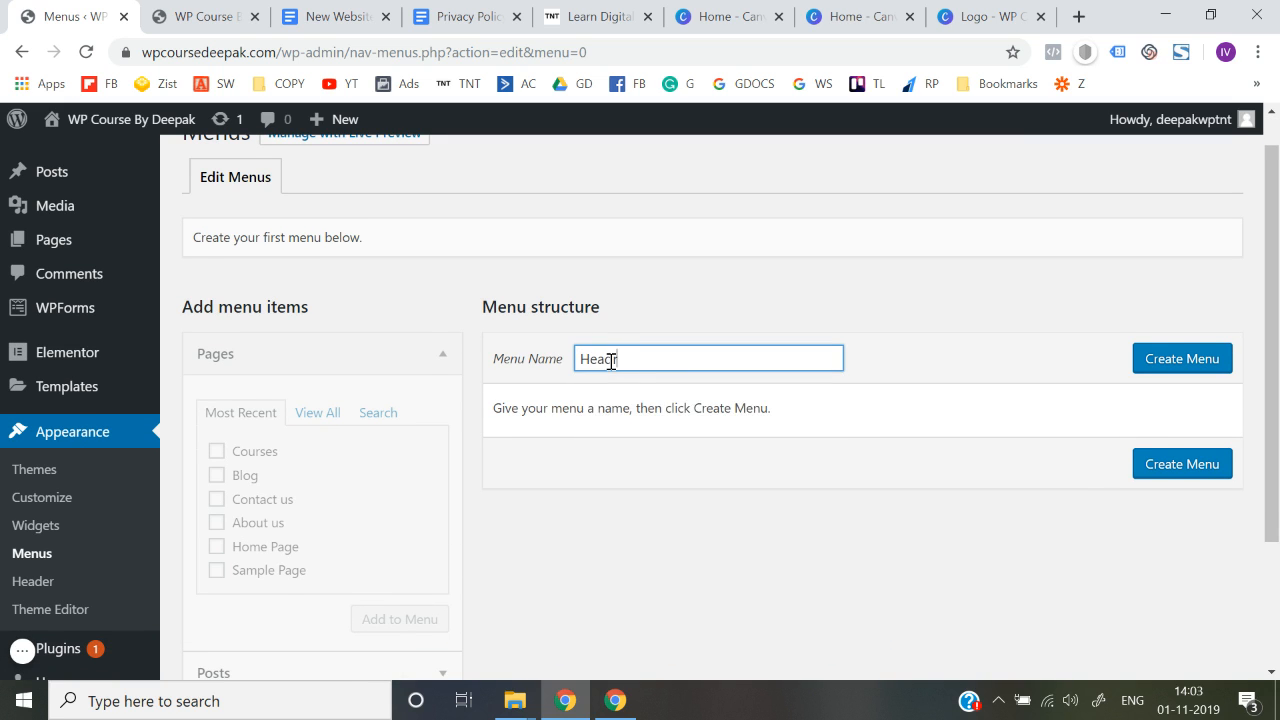
text(er Menu)
click(1190, 368)
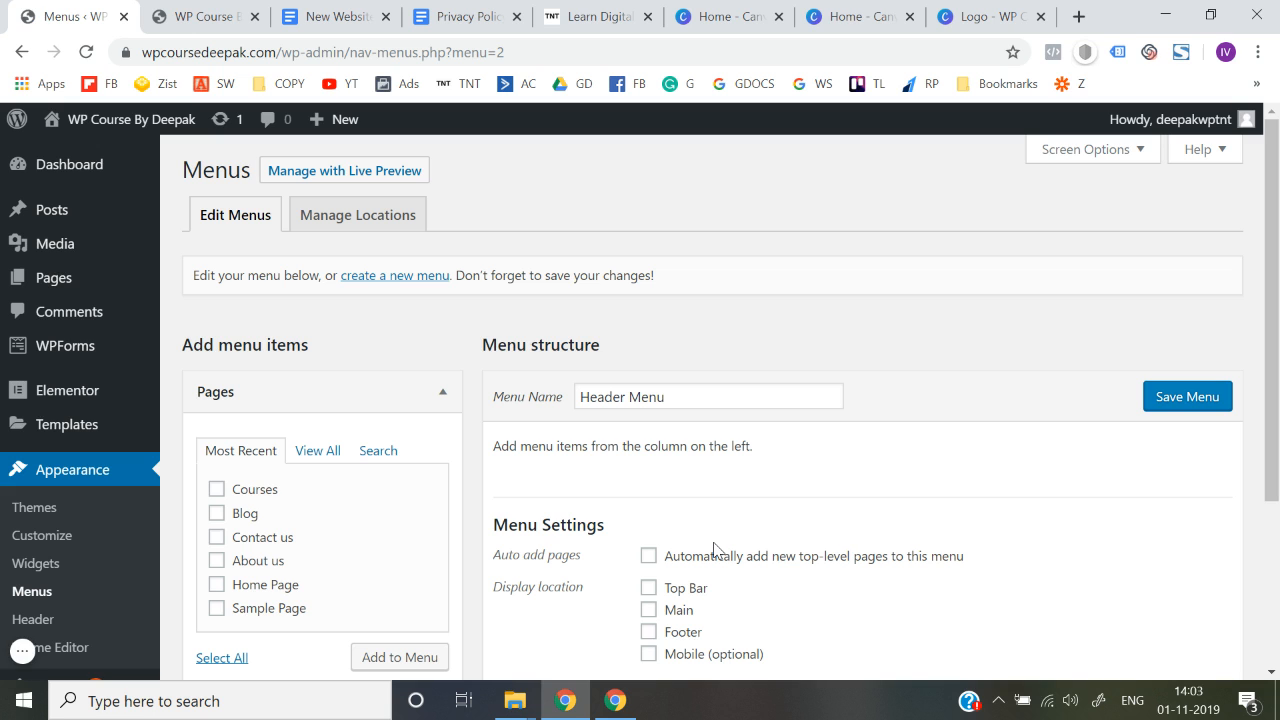
Step: Add the Courses, Blog, Contact us and About us pages to the Header Menu, placing About us above Contact us
scroll(714, 548, down, 1)
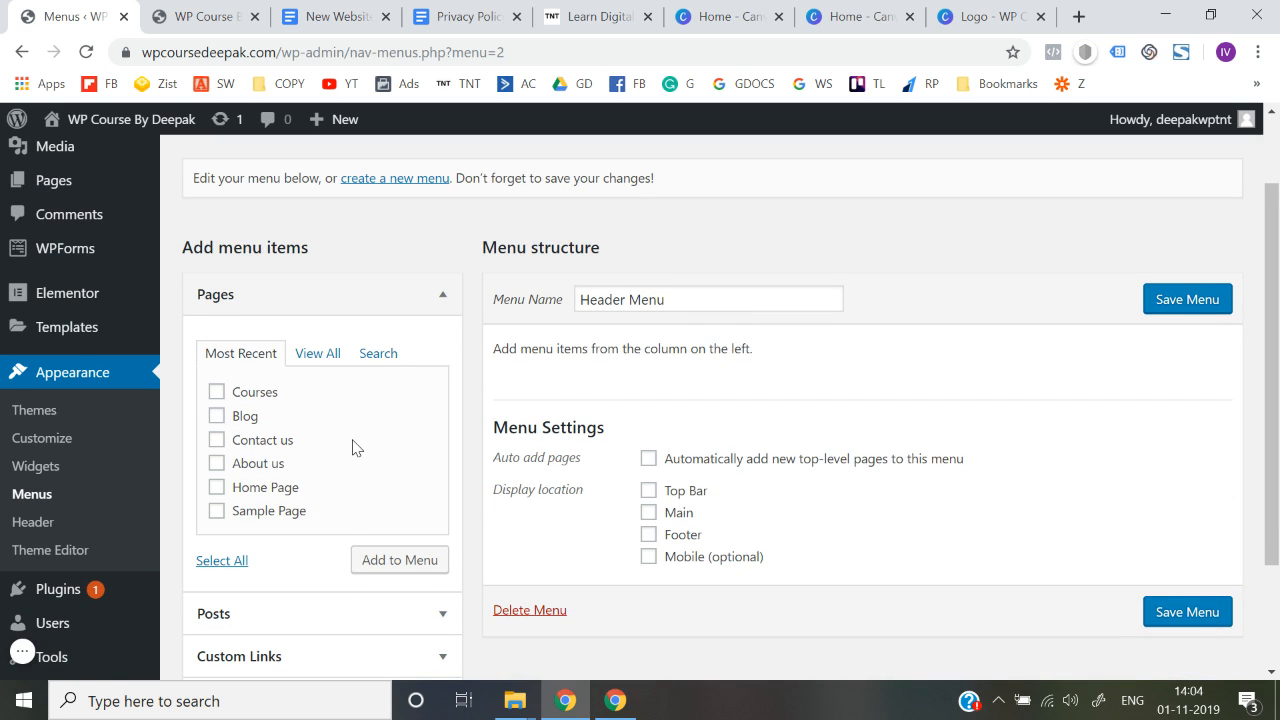
scroll(356, 446, down, 1)
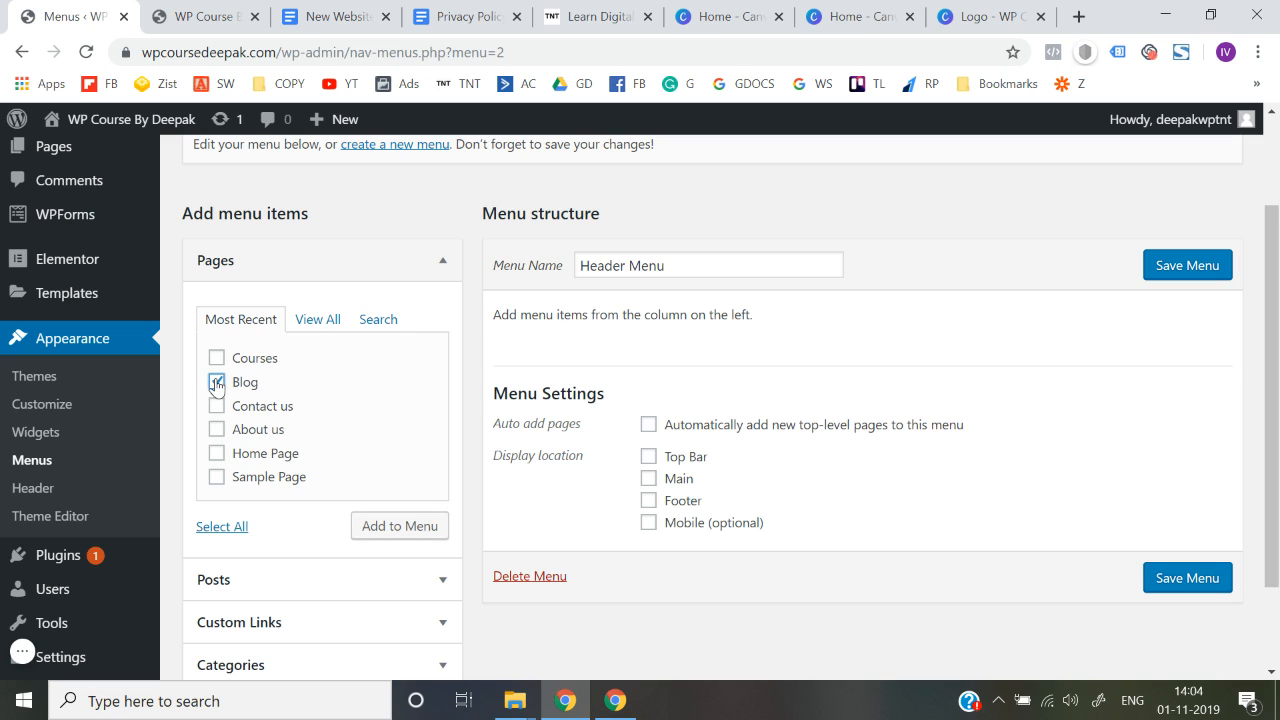
click(216, 357)
click(217, 406)
click(217, 429)
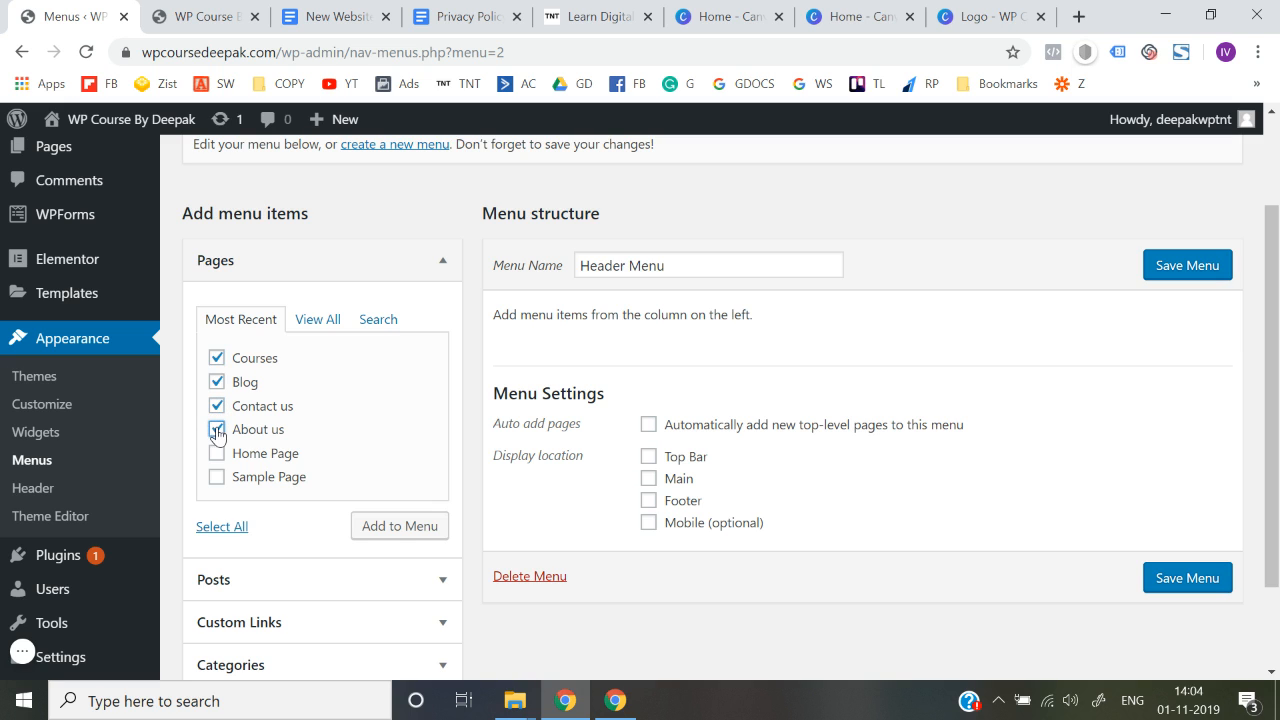
click(397, 530)
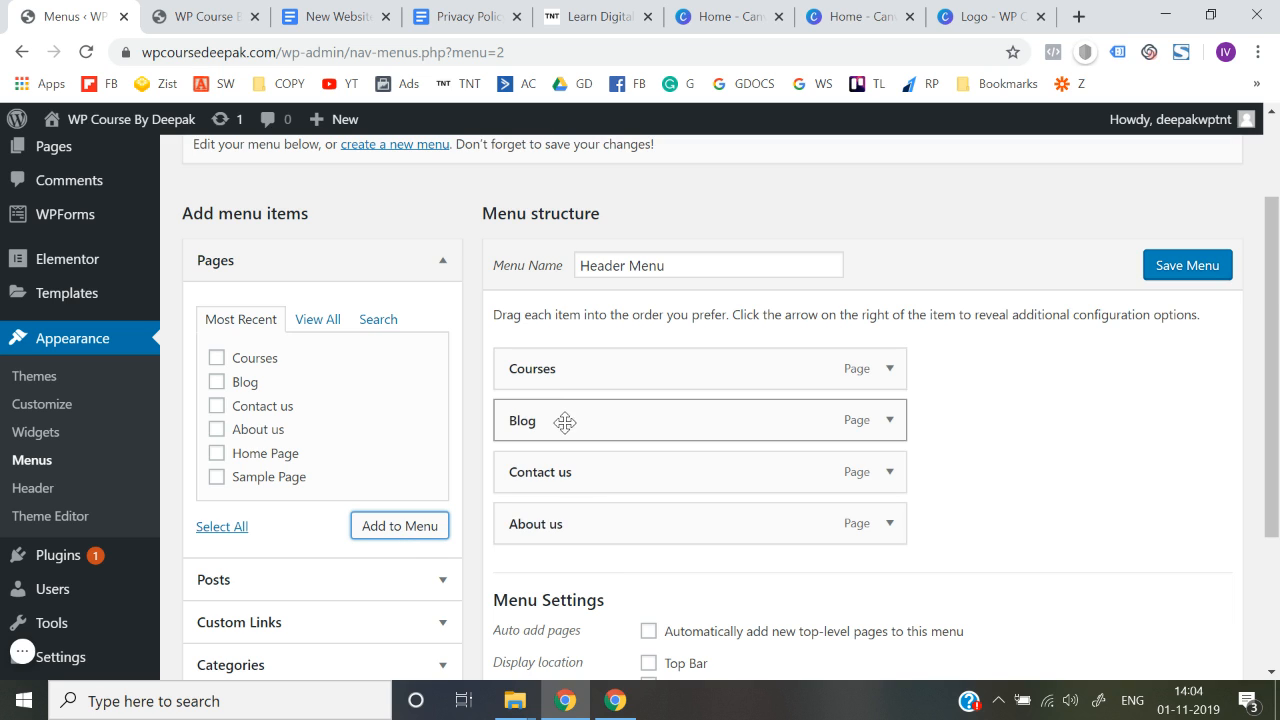
drag(542, 521, 544, 417)
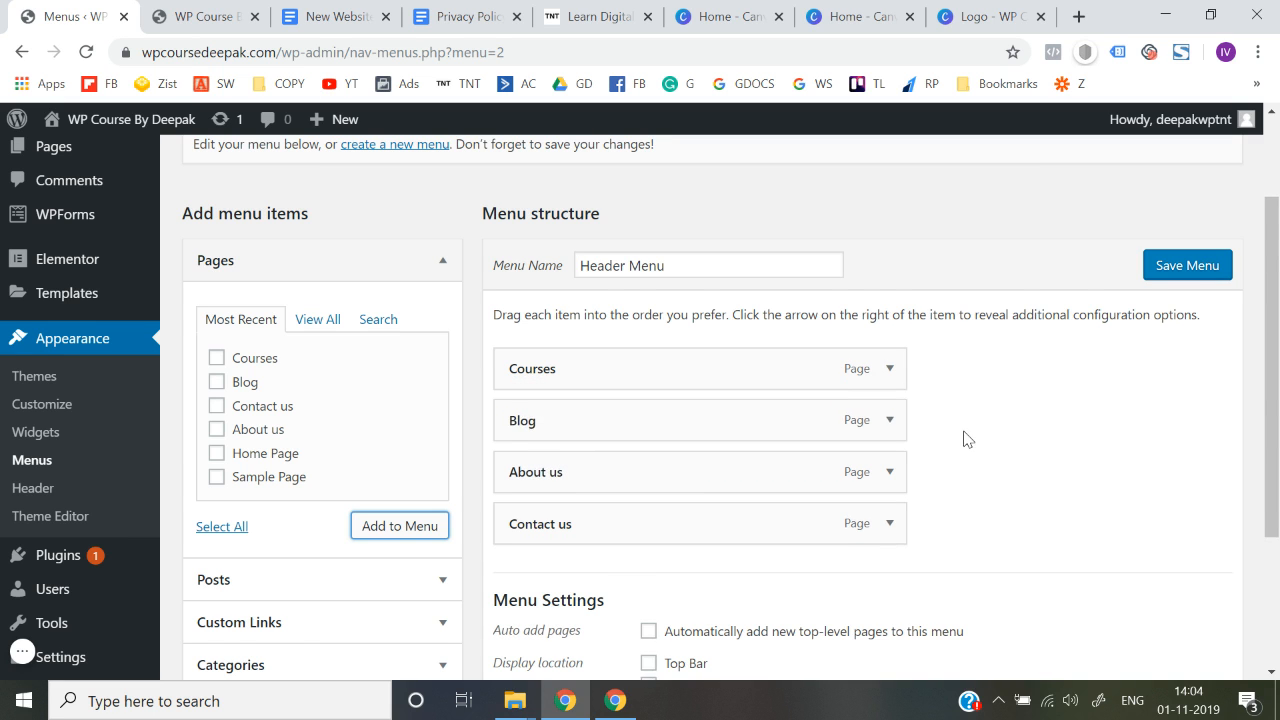
Step: Assign the Header Menu to the Main display location and save the menu
scroll(966, 437, down, 1)
scroll(516, 623, down, 1)
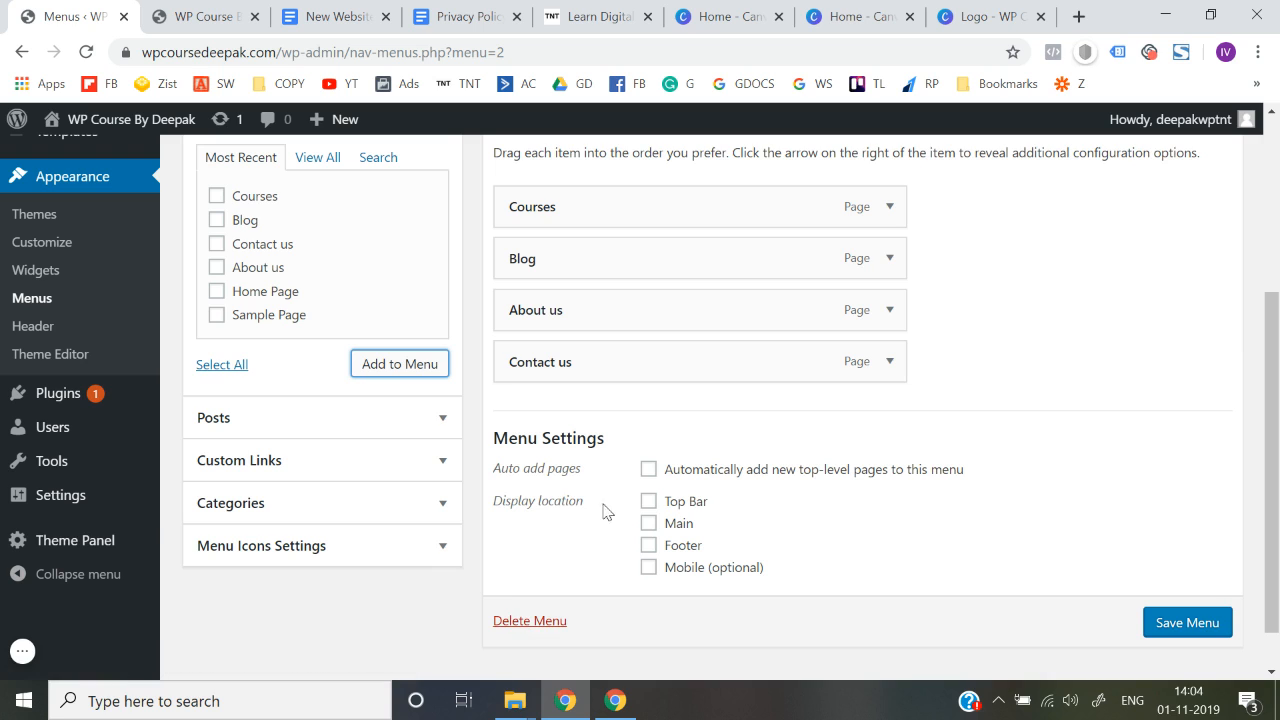
click(649, 524)
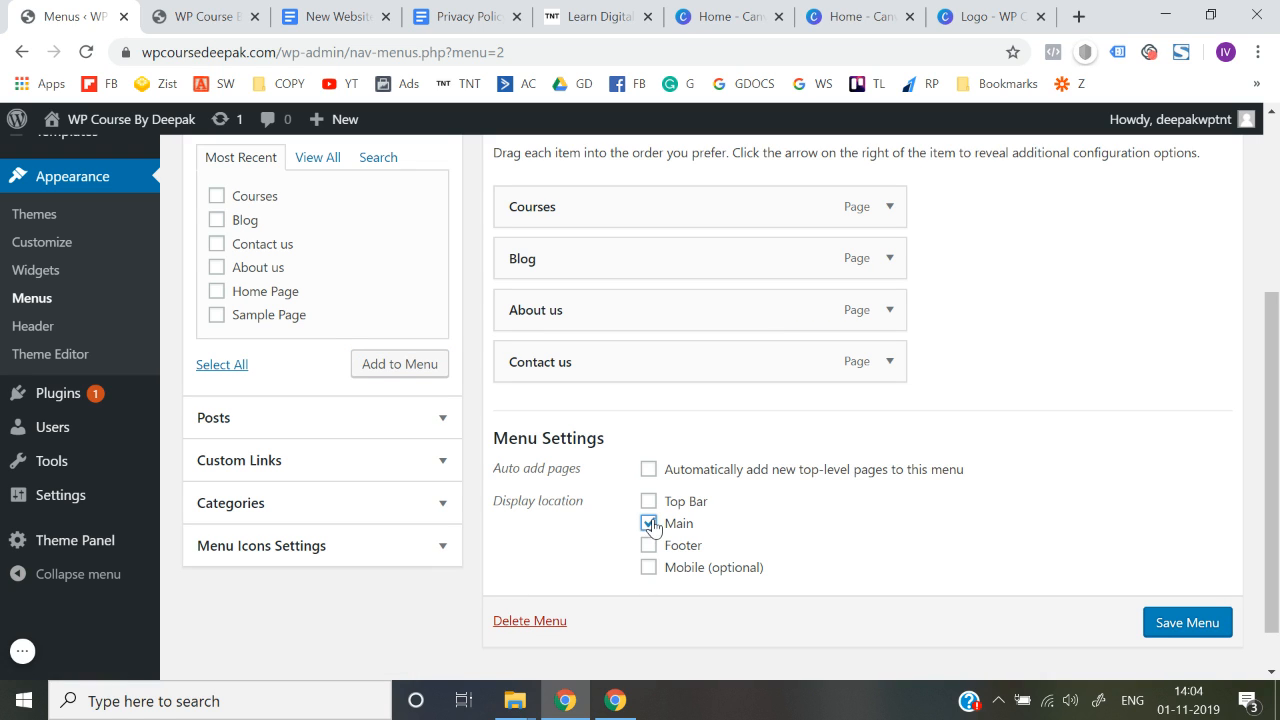
click(1196, 623)
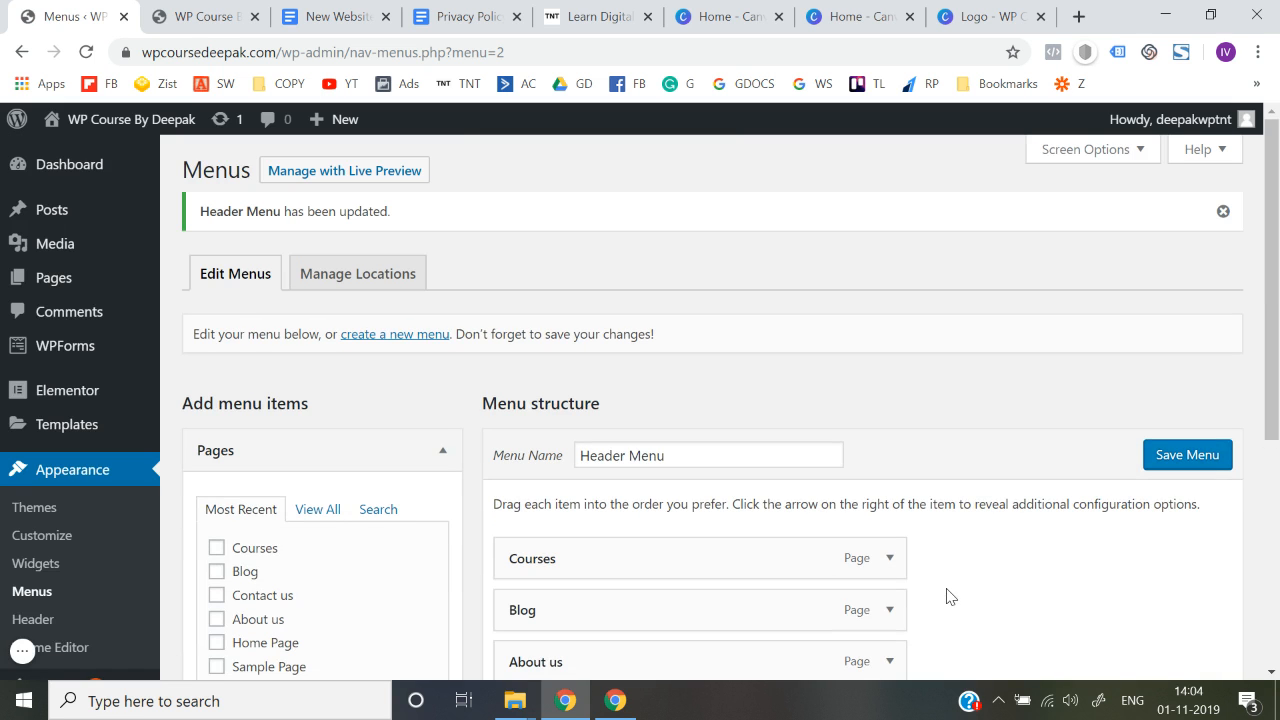
Step: Reload the live homepage to check the navigation menu in the header
click(200, 16)
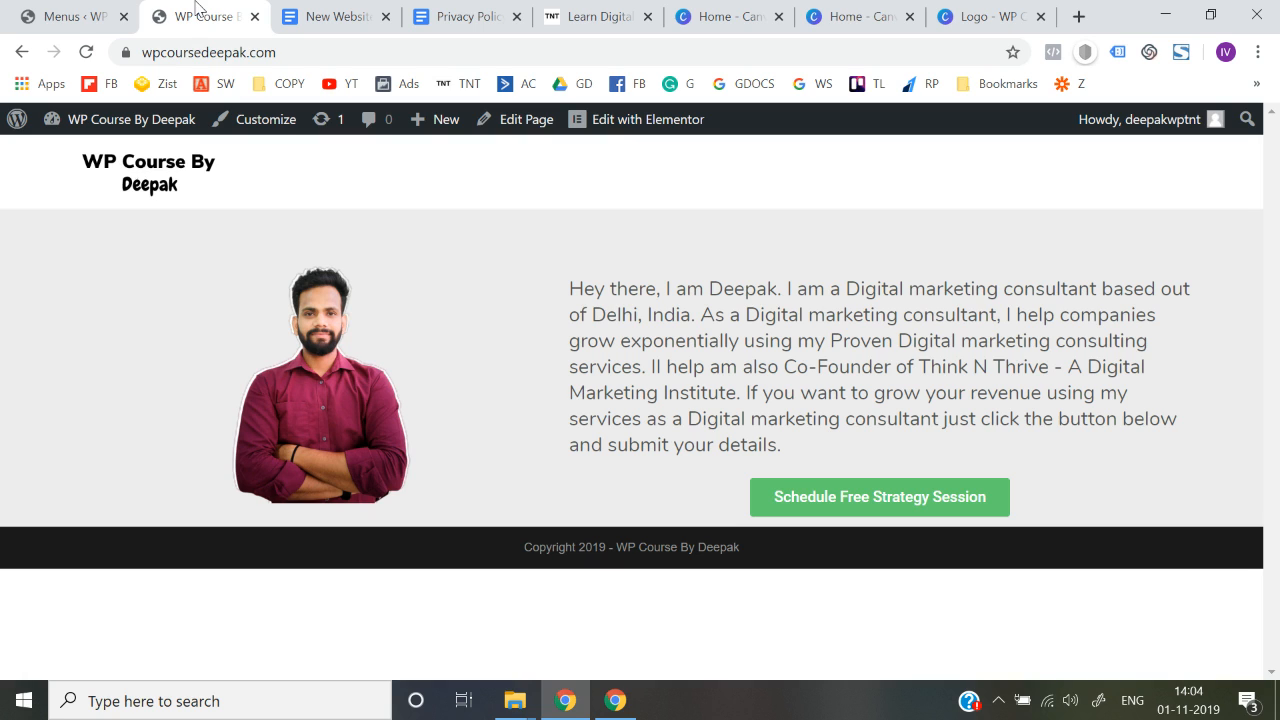
click(310, 52)
key(Return)
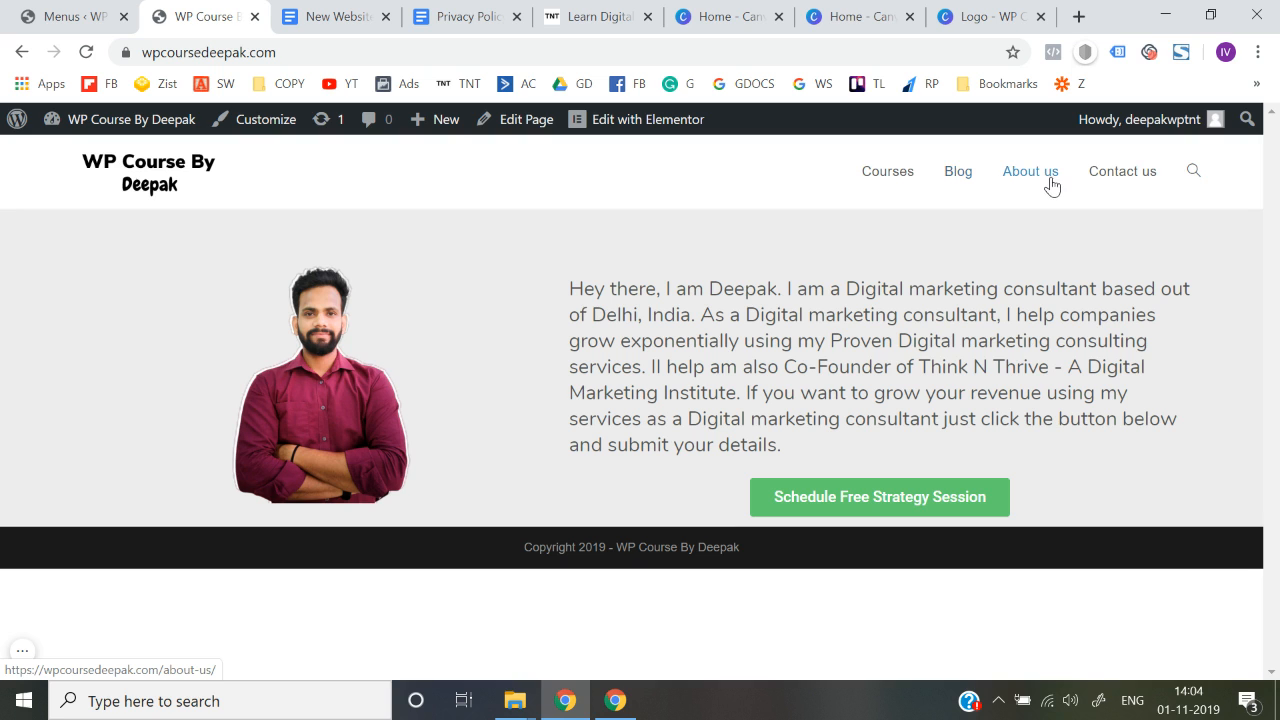
Step: Test the Courses and Blog links in the site header, looking through each page and returning to the homepage
click(894, 179)
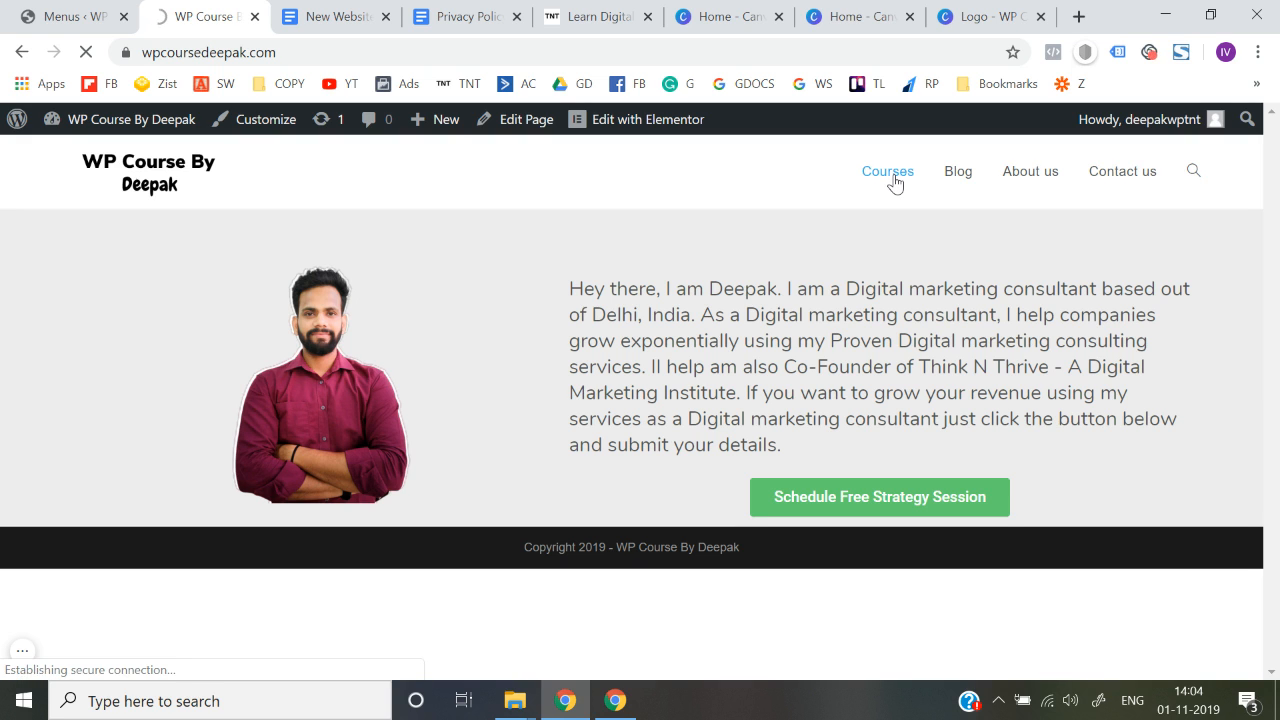
scroll(591, 494, down, 5)
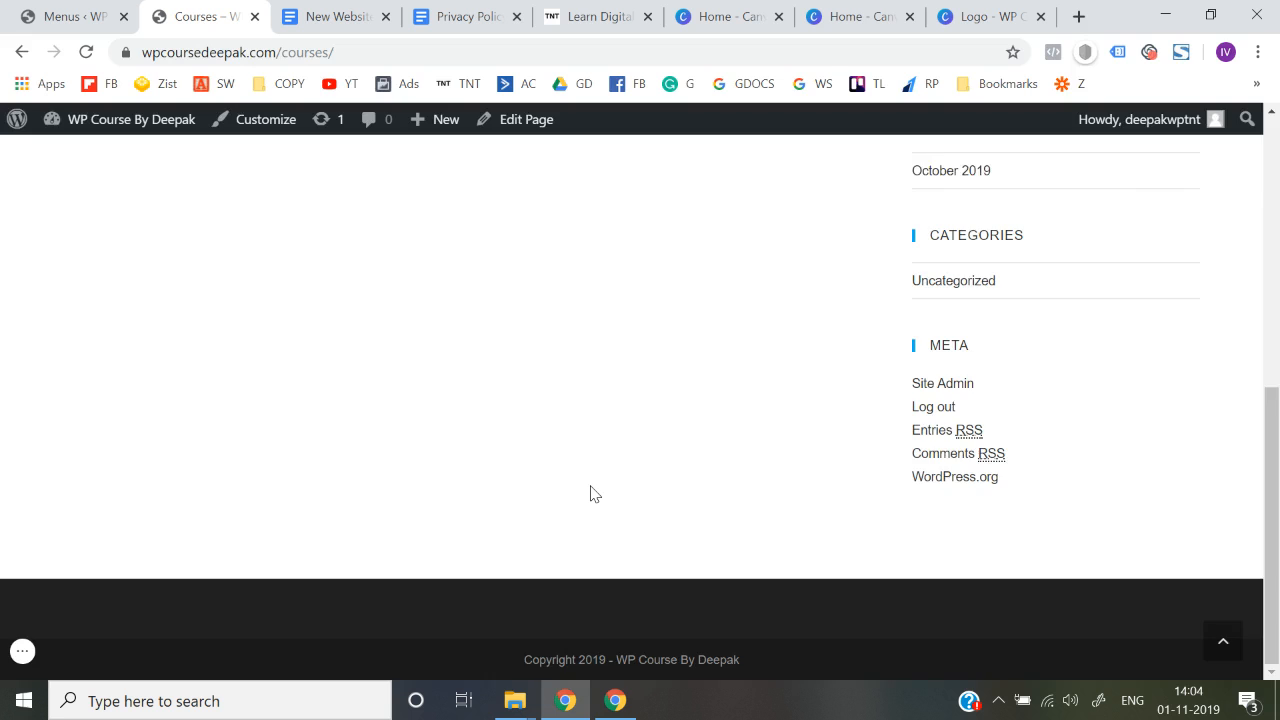
scroll(591, 494, up, 5)
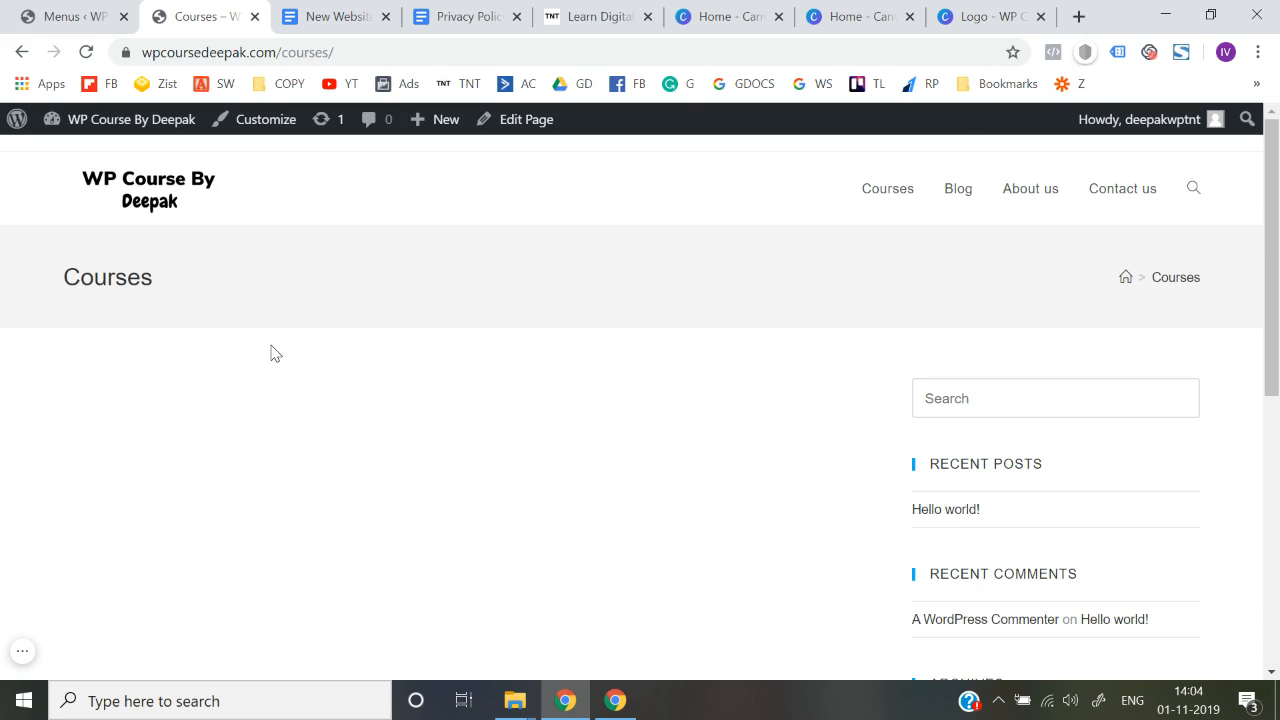
click(22, 52)
click(951, 173)
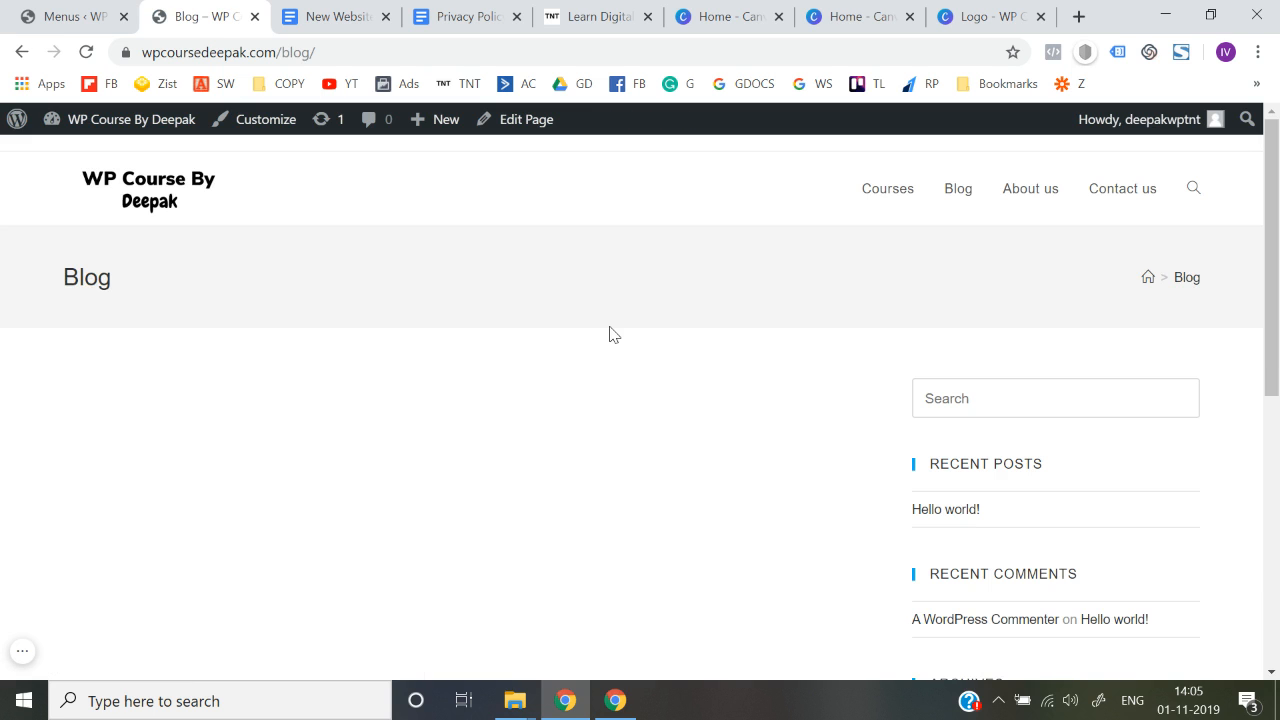
scroll(609, 334, down, 10)
scroll(520, 290, up, 10)
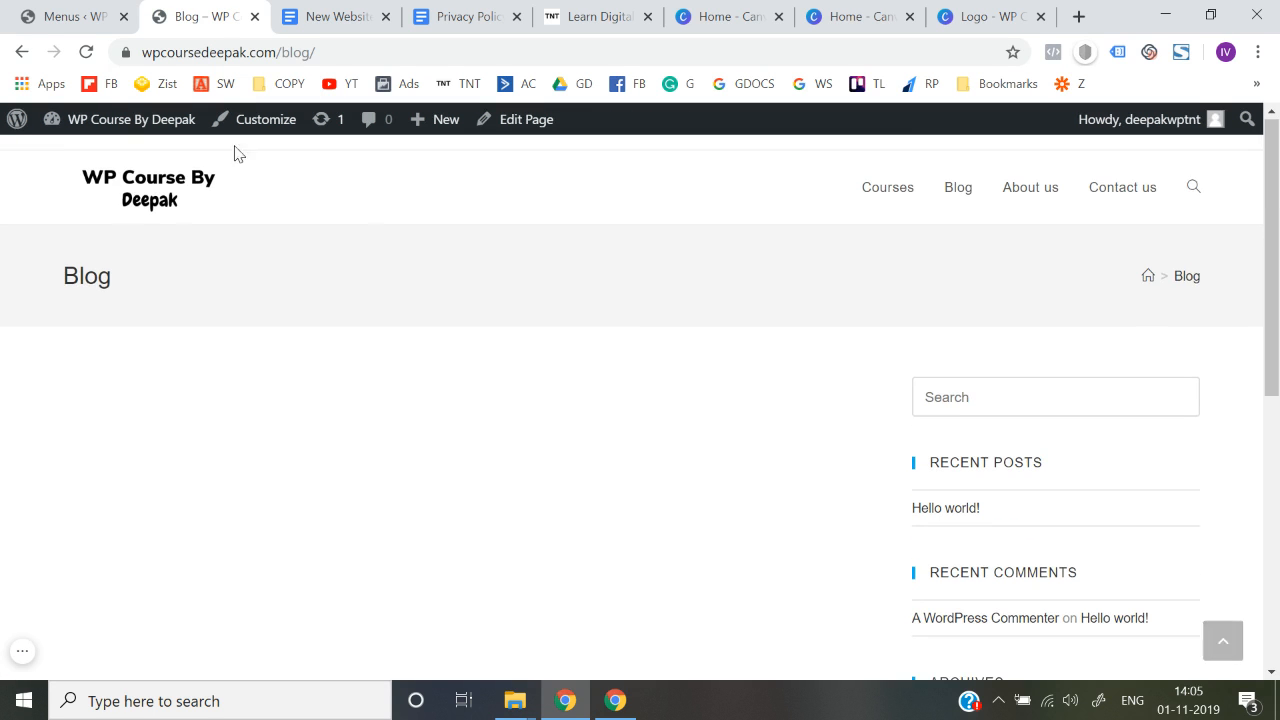
click(22, 52)
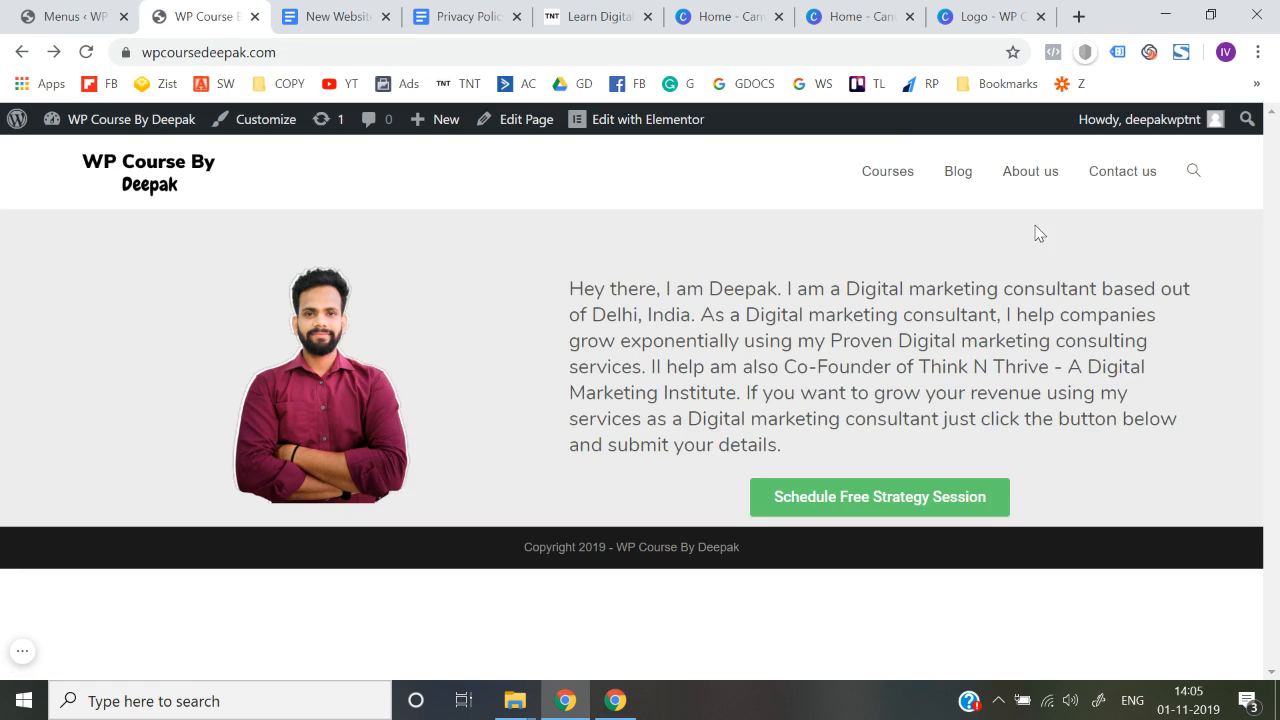
Step: Test the About us and Contact us header links, then go back to the homepage through the site logo
click(1044, 182)
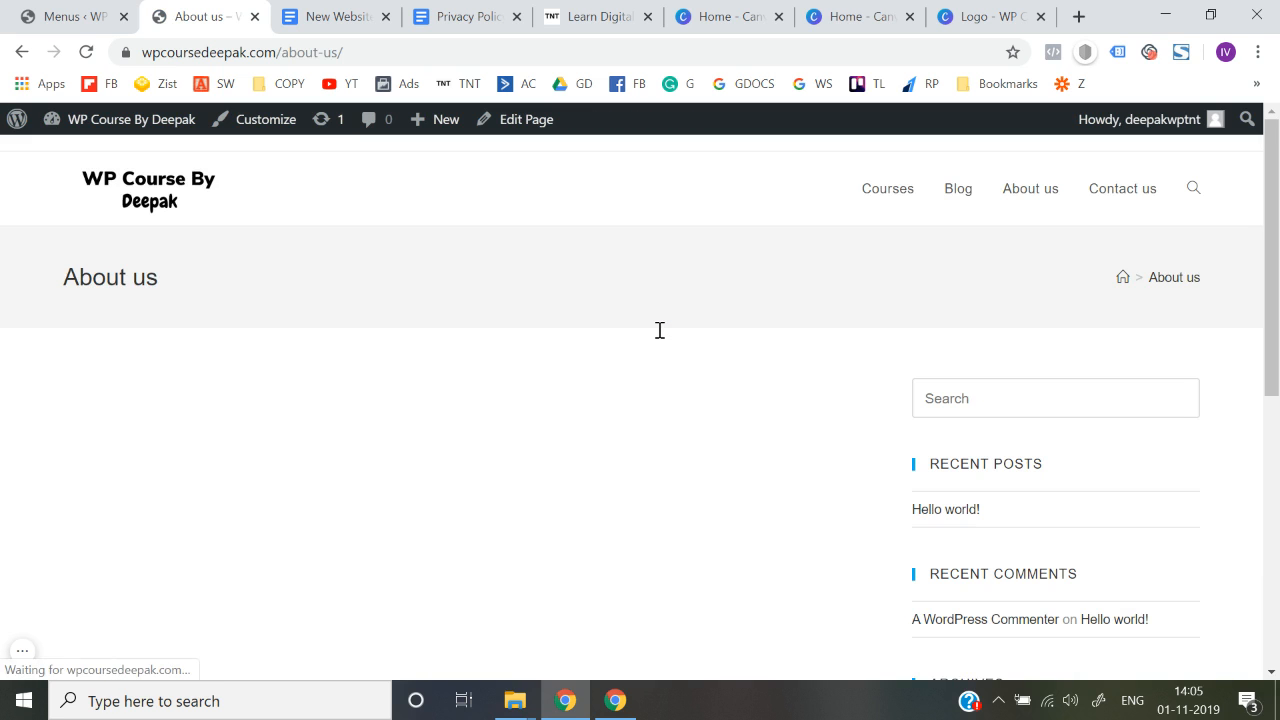
scroll(657, 329, down, 3)
scroll(657, 329, up, 3)
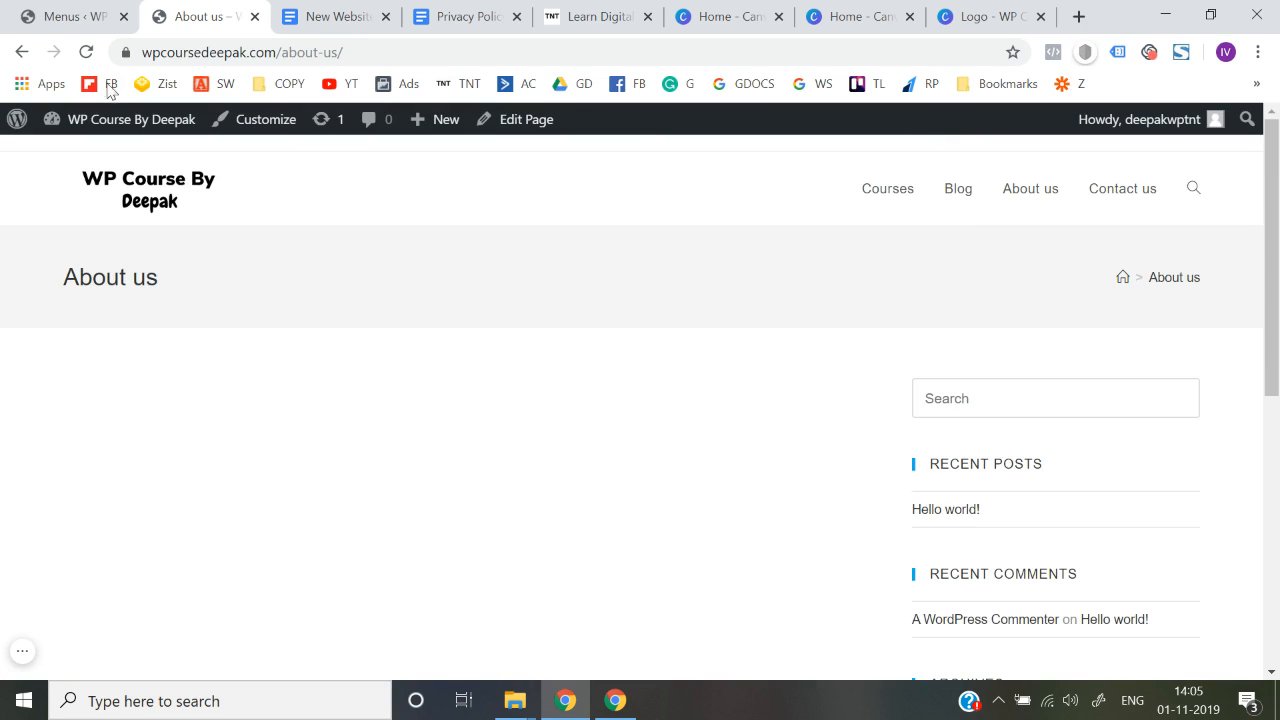
click(22, 55)
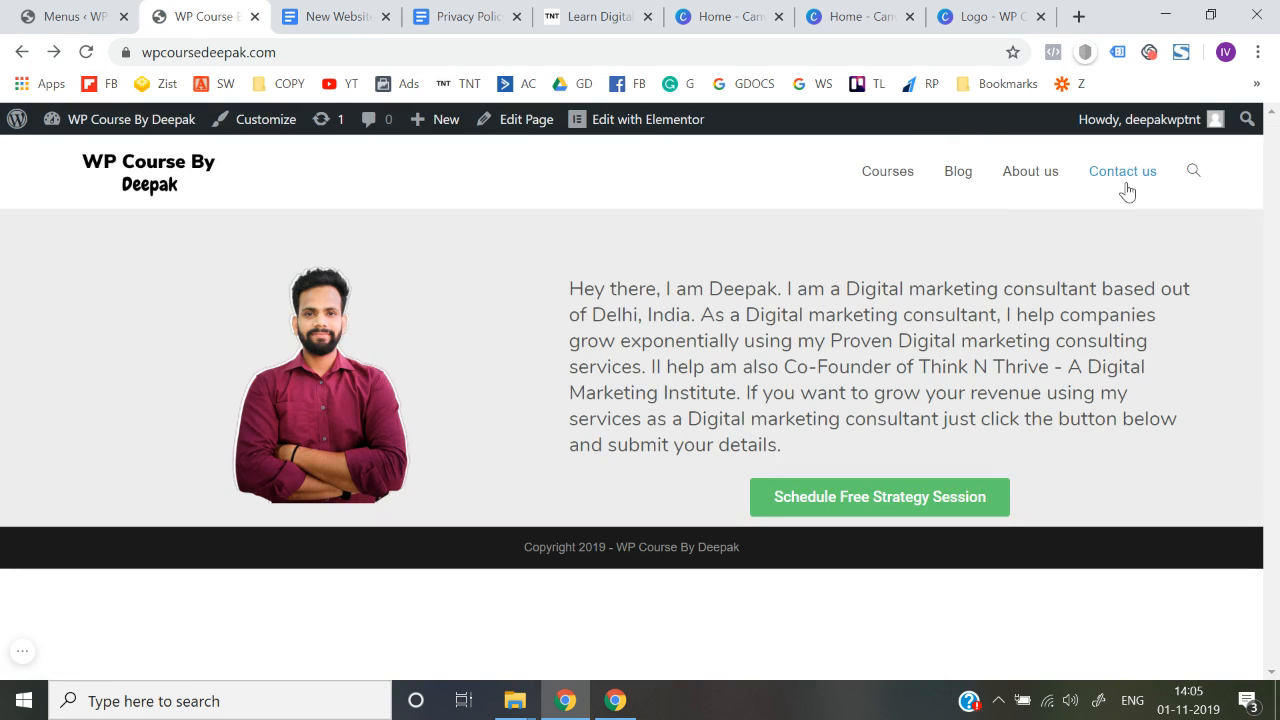
click(1123, 183)
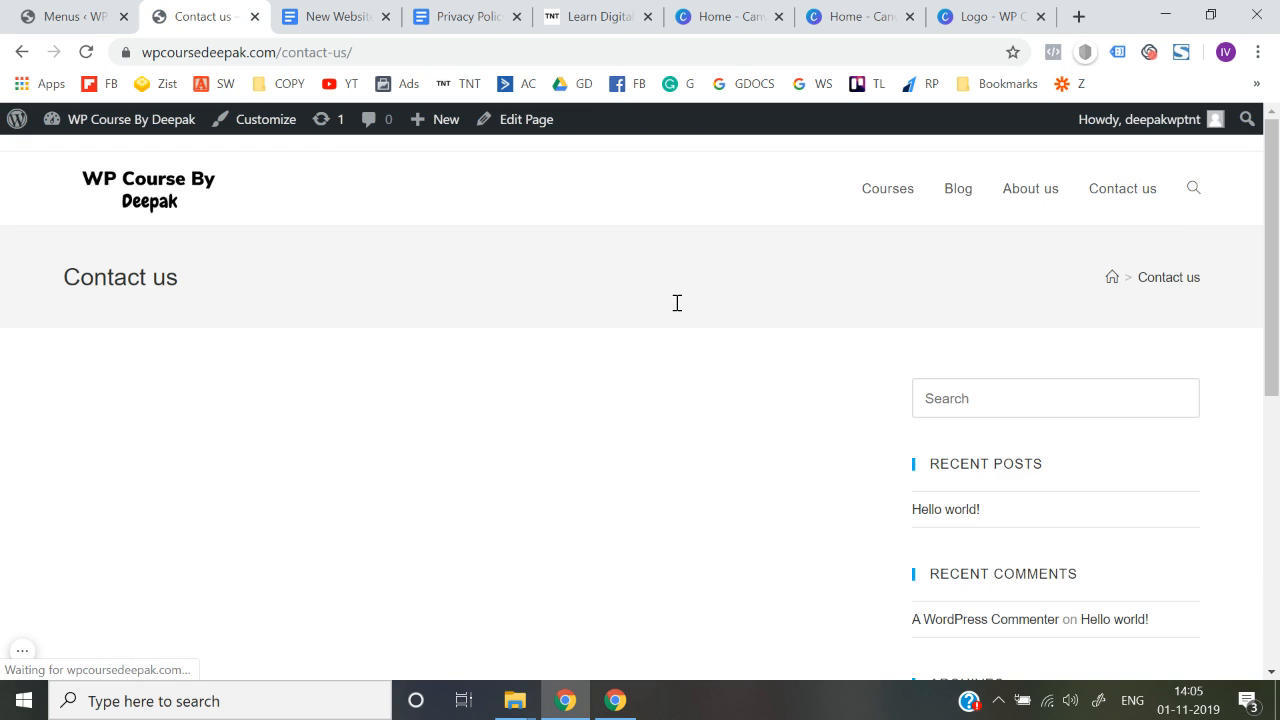
click(124, 202)
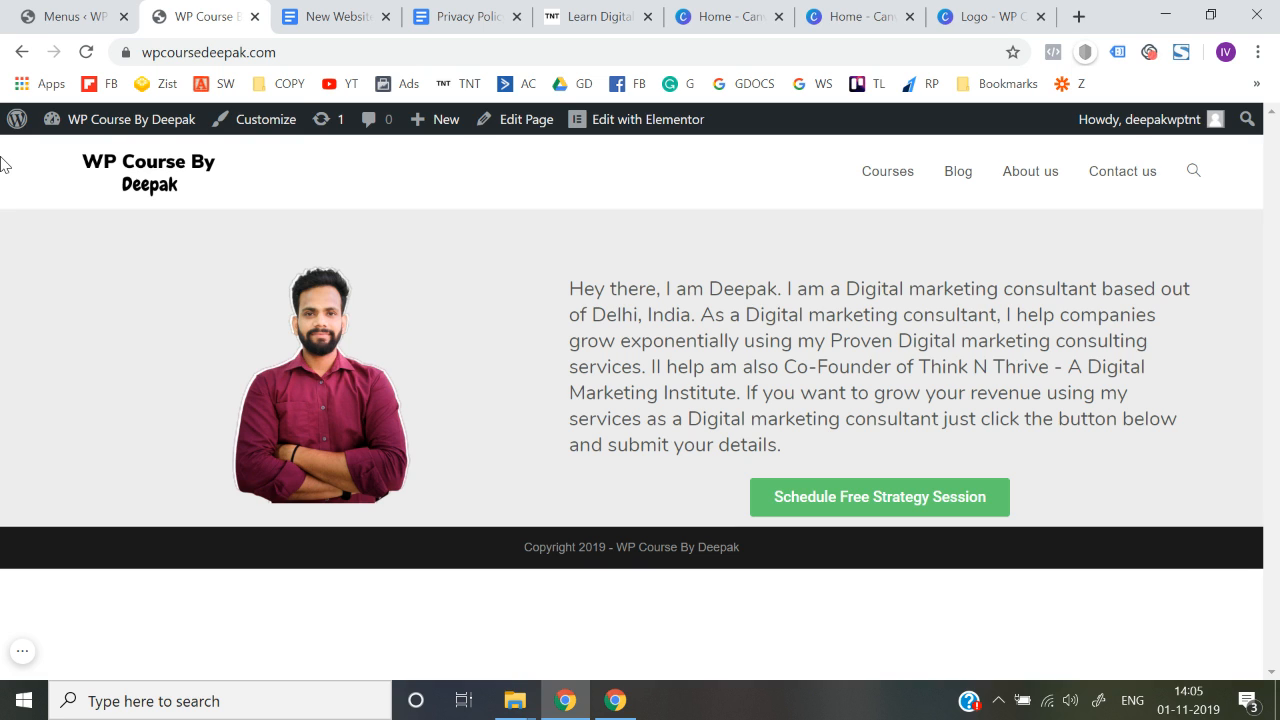
Step: Open the general header settings in the site customizer and look through the available options
click(263, 121)
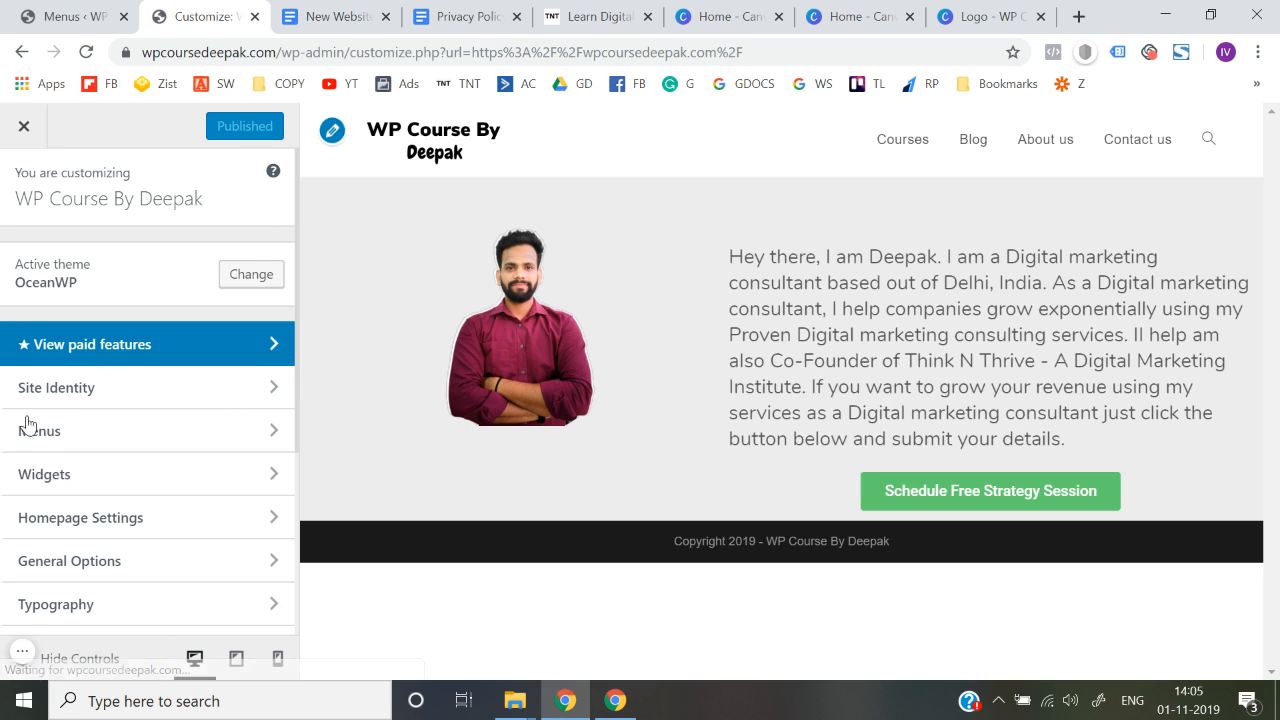
scroll(38, 491, down, 1)
scroll(38, 493, down, 1)
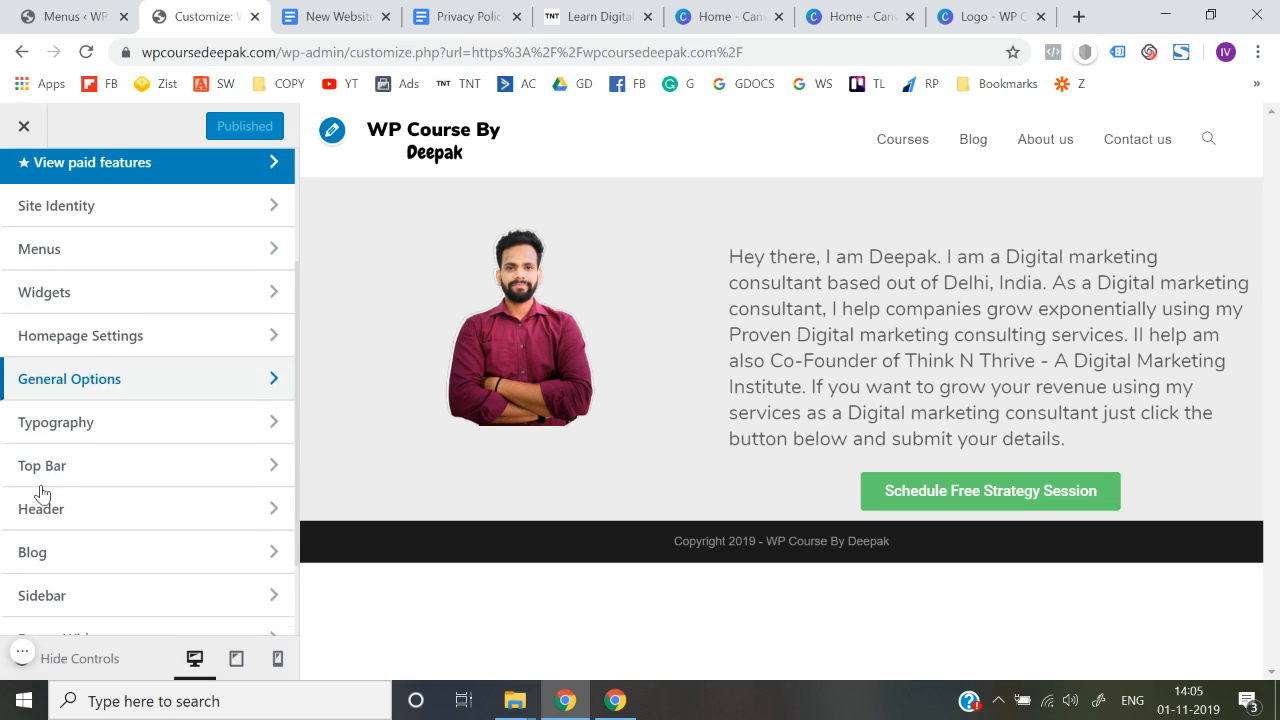
click(97, 528)
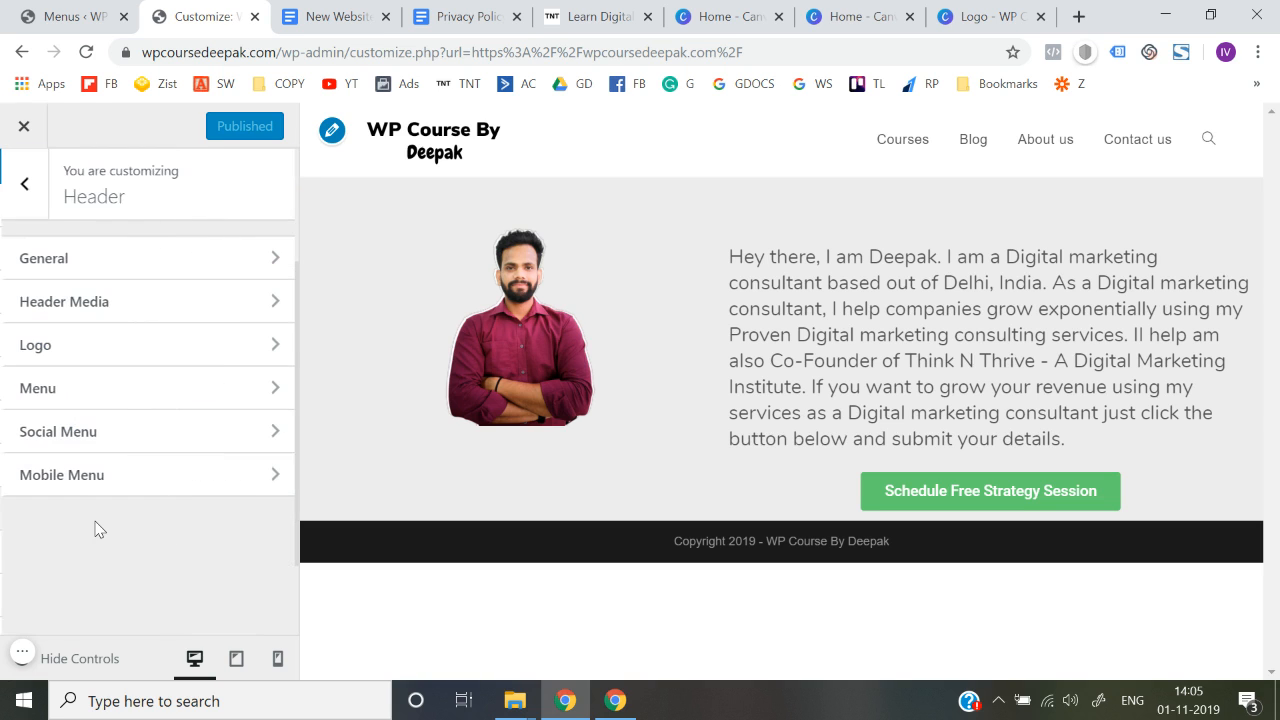
click(194, 262)
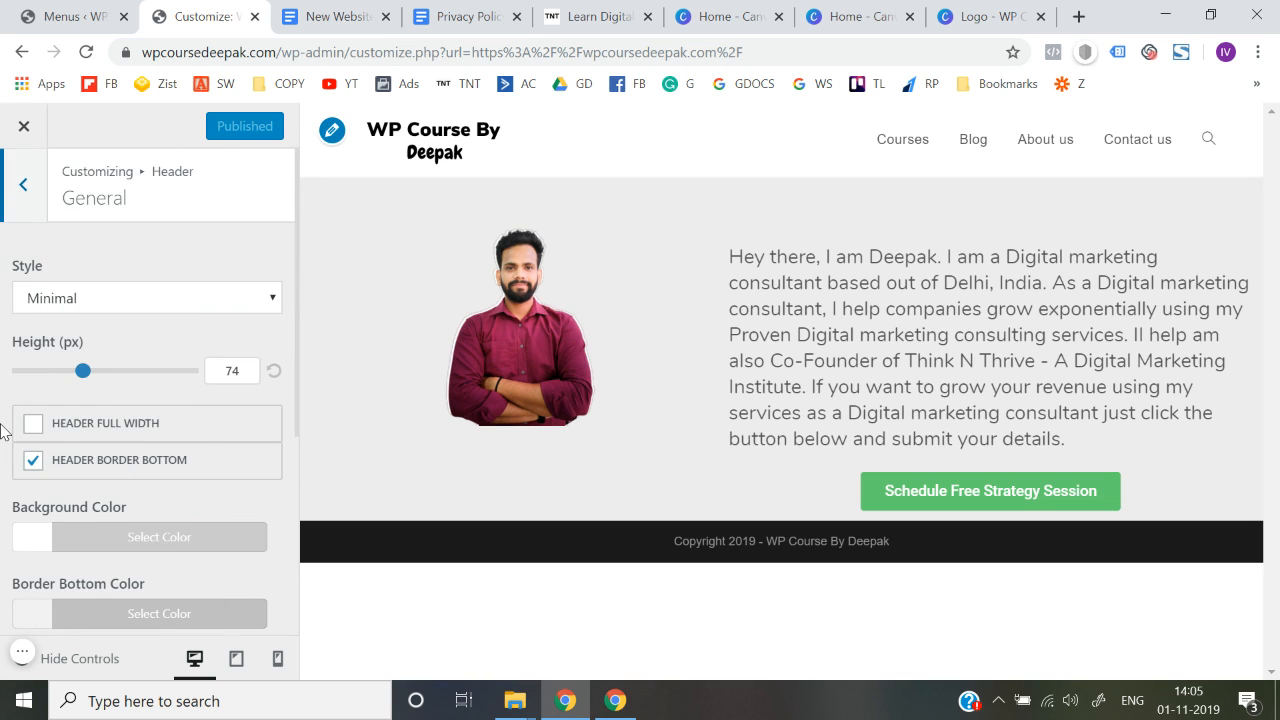
scroll(2, 430, down, 2)
scroll(2, 427, up, 2)
scroll(3, 423, down, 4)
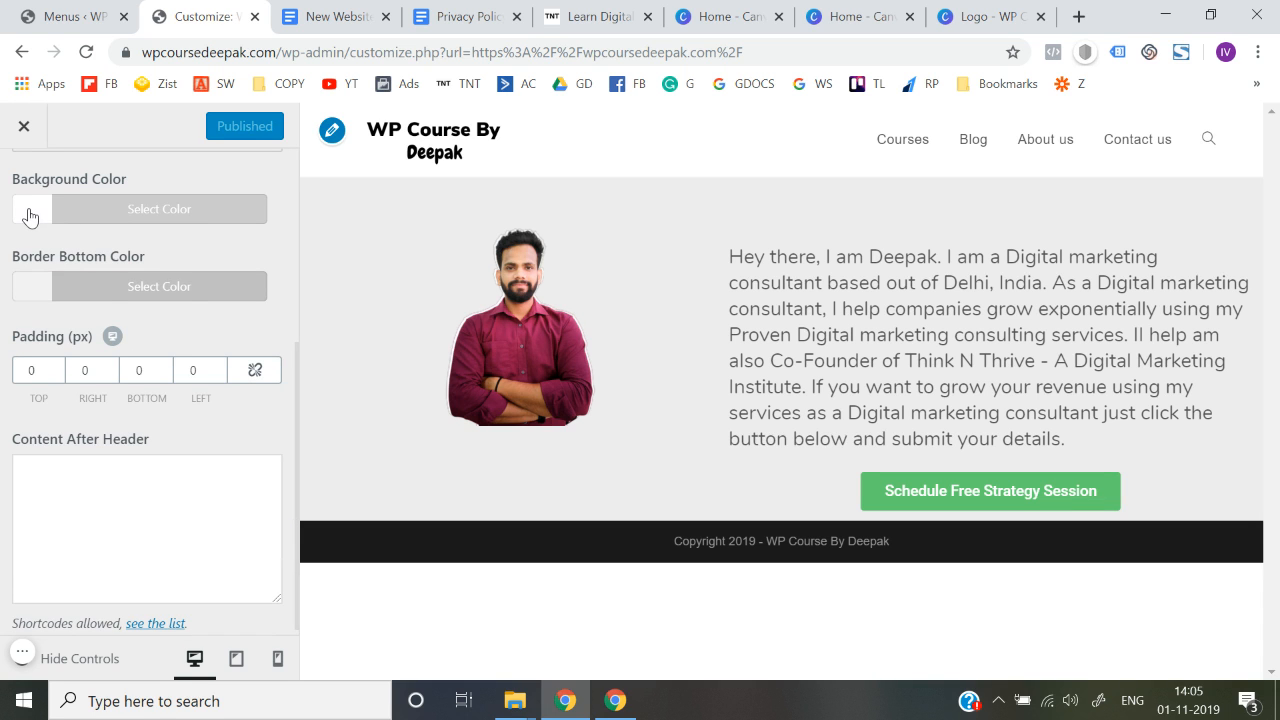
Step: Try red, green, blue, purple and the custom pink #ff2861 as the header's background color
click(30, 216)
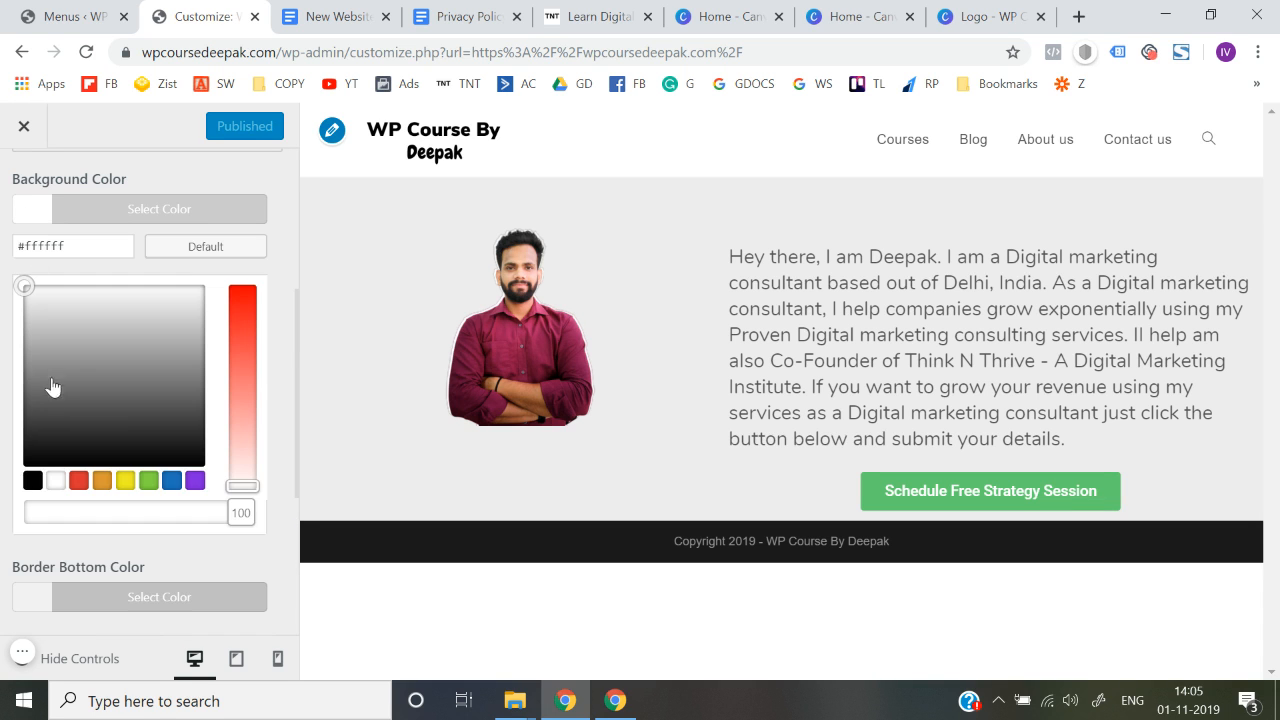
click(79, 481)
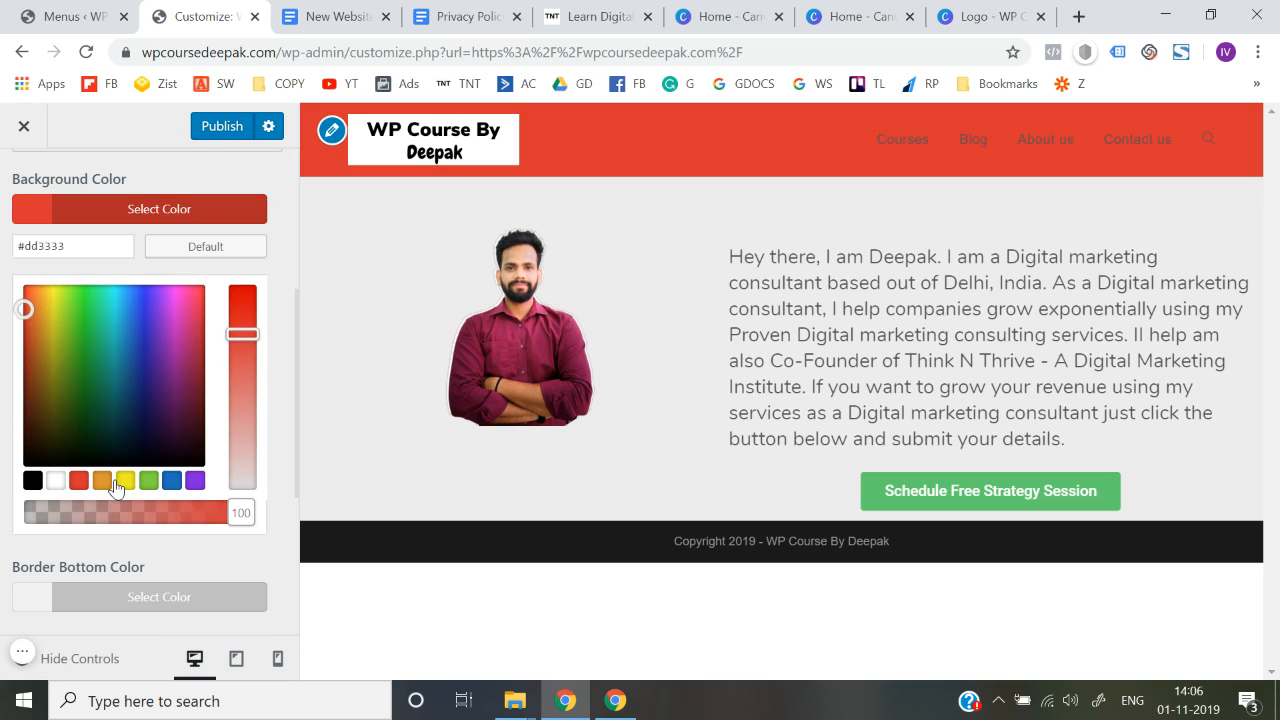
click(148, 481)
click(171, 481)
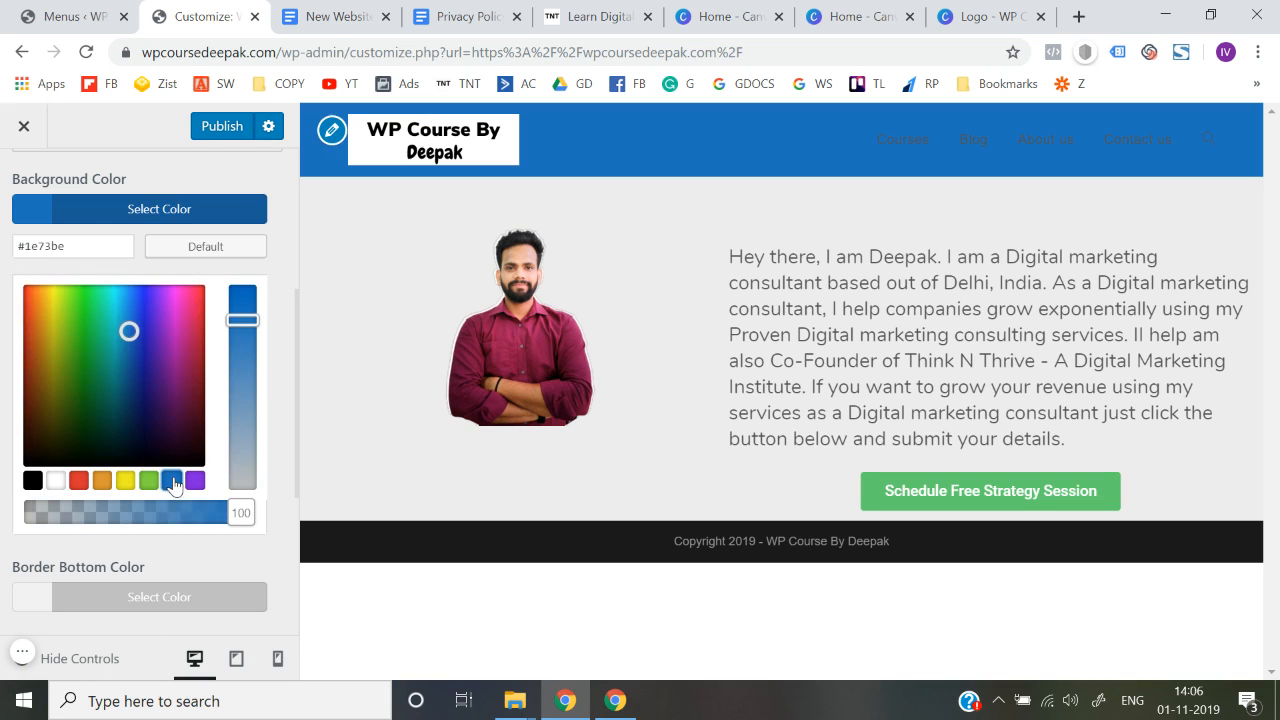
click(195, 481)
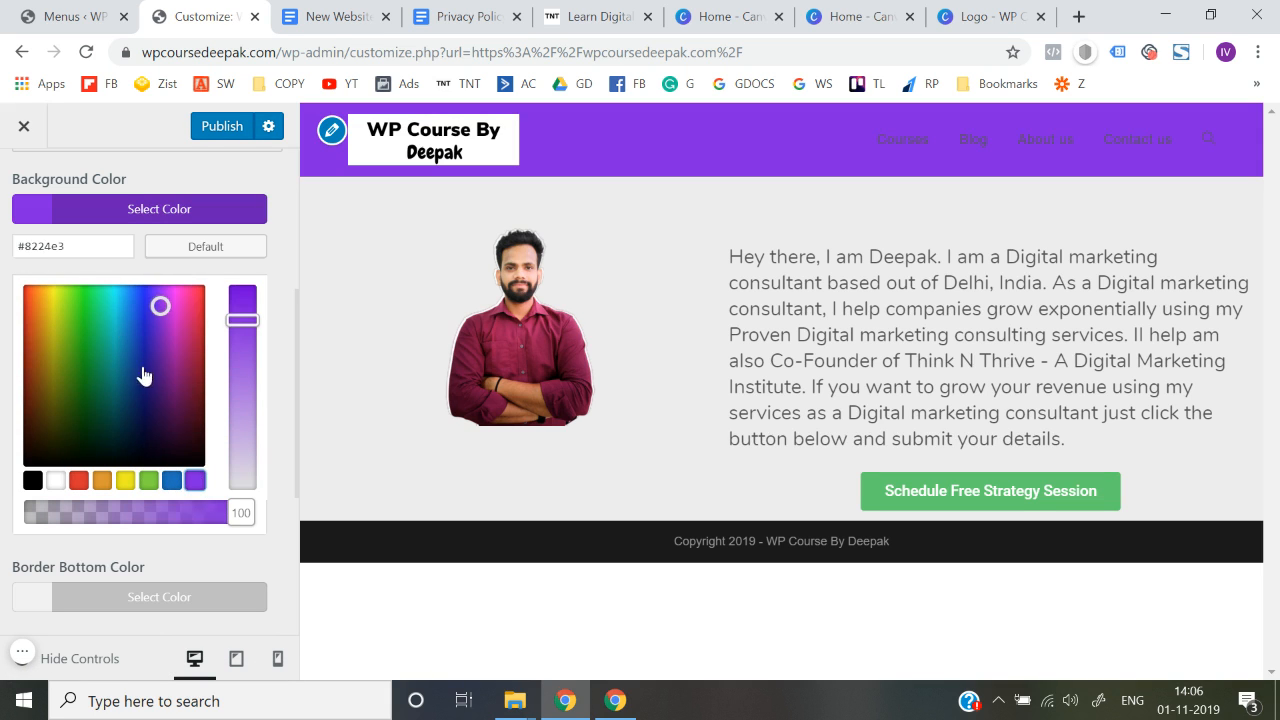
drag(160, 302, 256, 276)
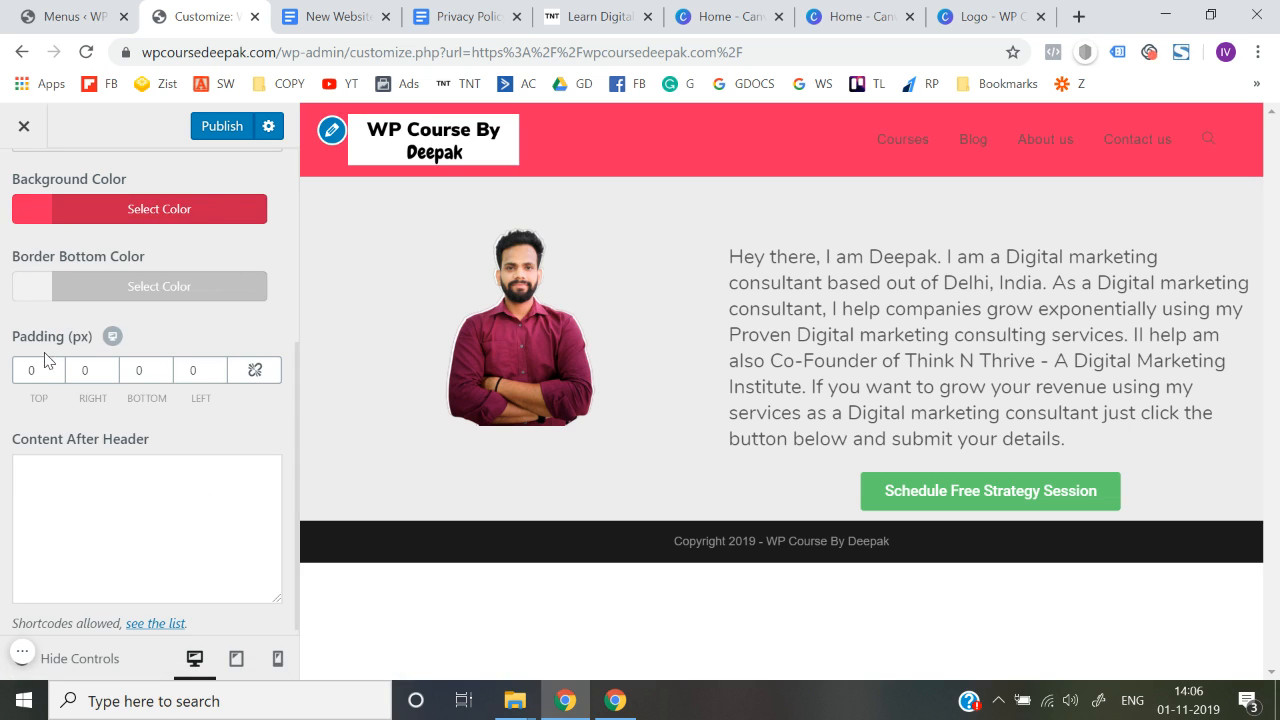
Step: Reset the header's background color to its default and review the remaining general header options
scroll(50, 342, up, 2)
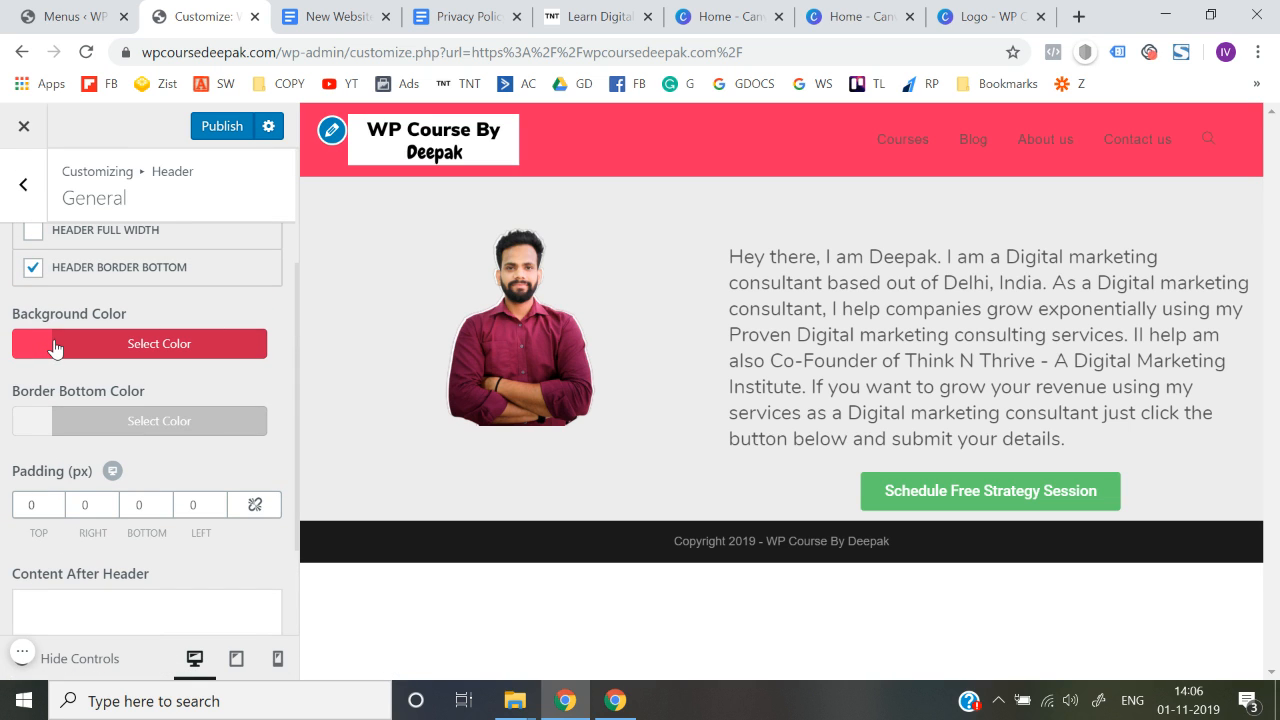
click(55, 348)
click(201, 383)
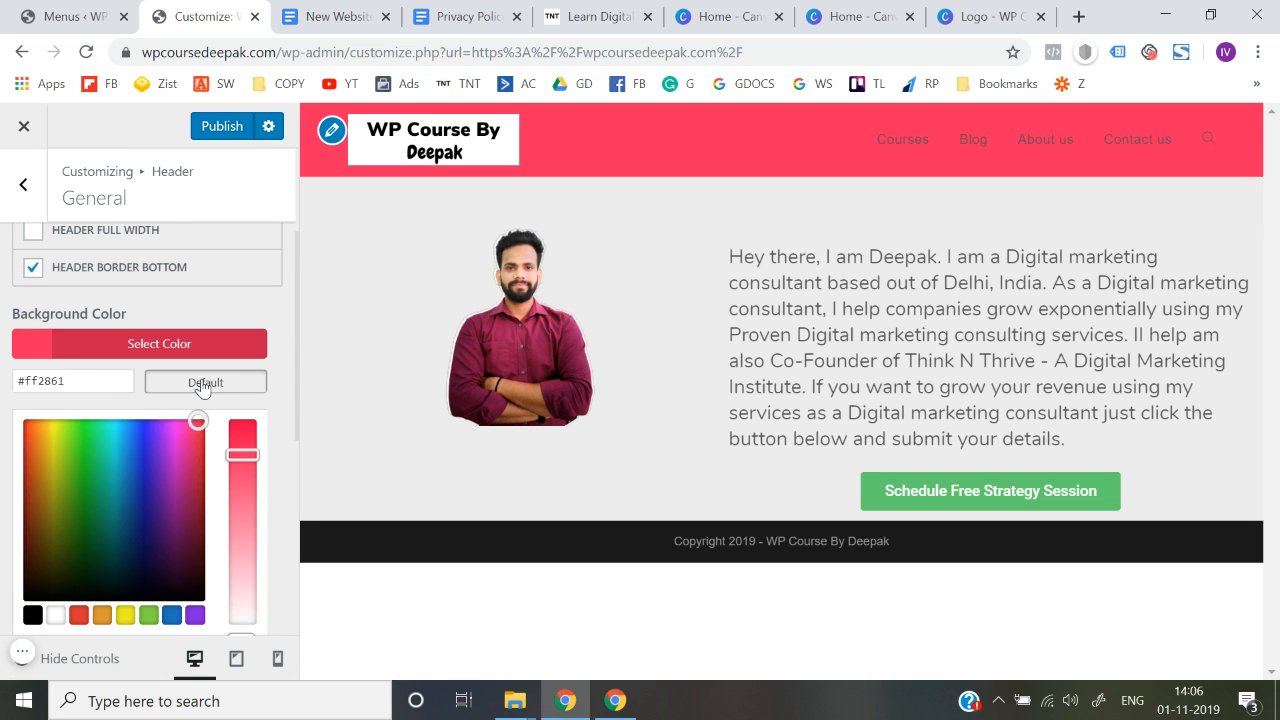
click(2, 370)
scroll(2, 370, up, 3)
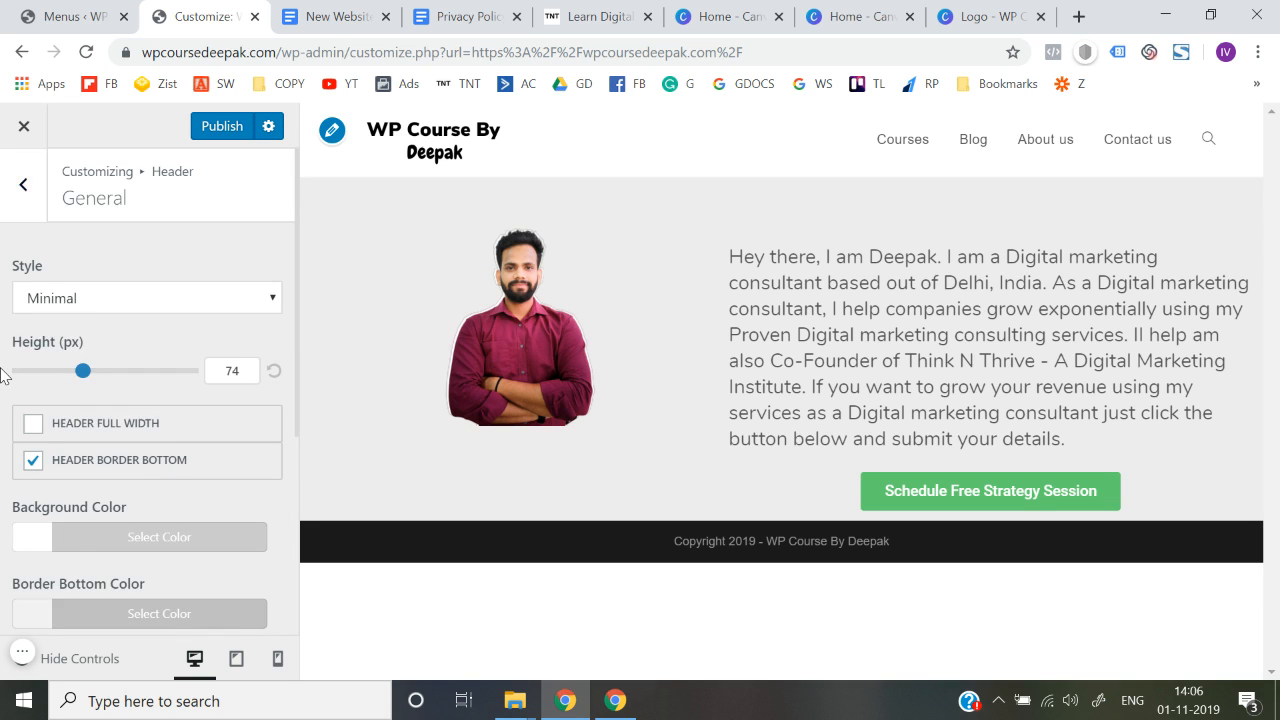
scroll(2, 370, down, 5)
scroll(2, 370, up, 5)
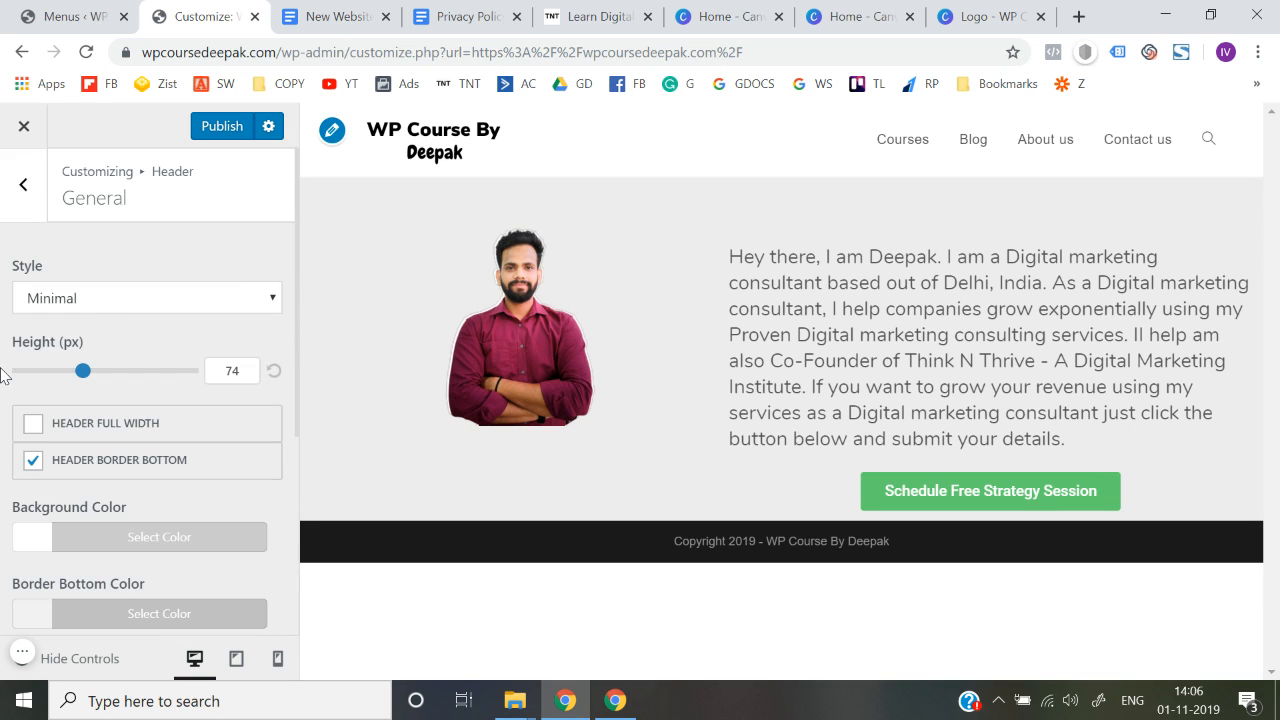
Step: Try the Top Menu, Full Screen, Center and Medium styles for the site header
click(66, 305)
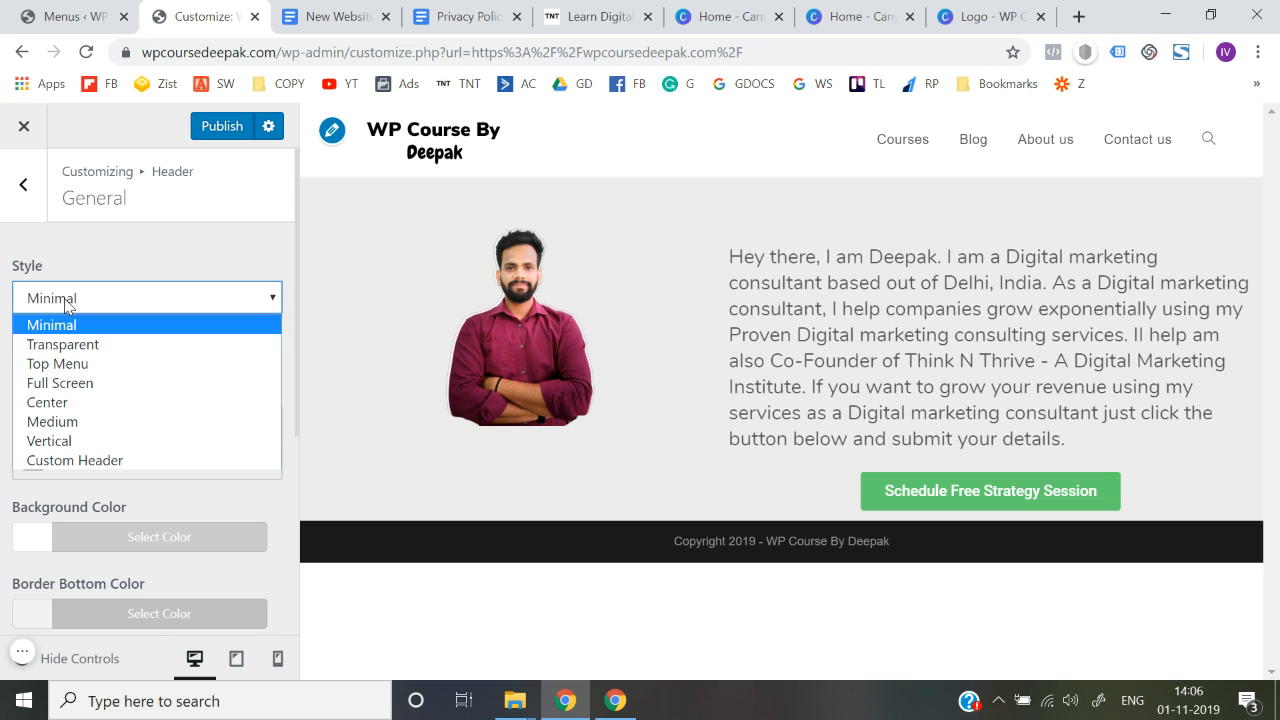
click(77, 366)
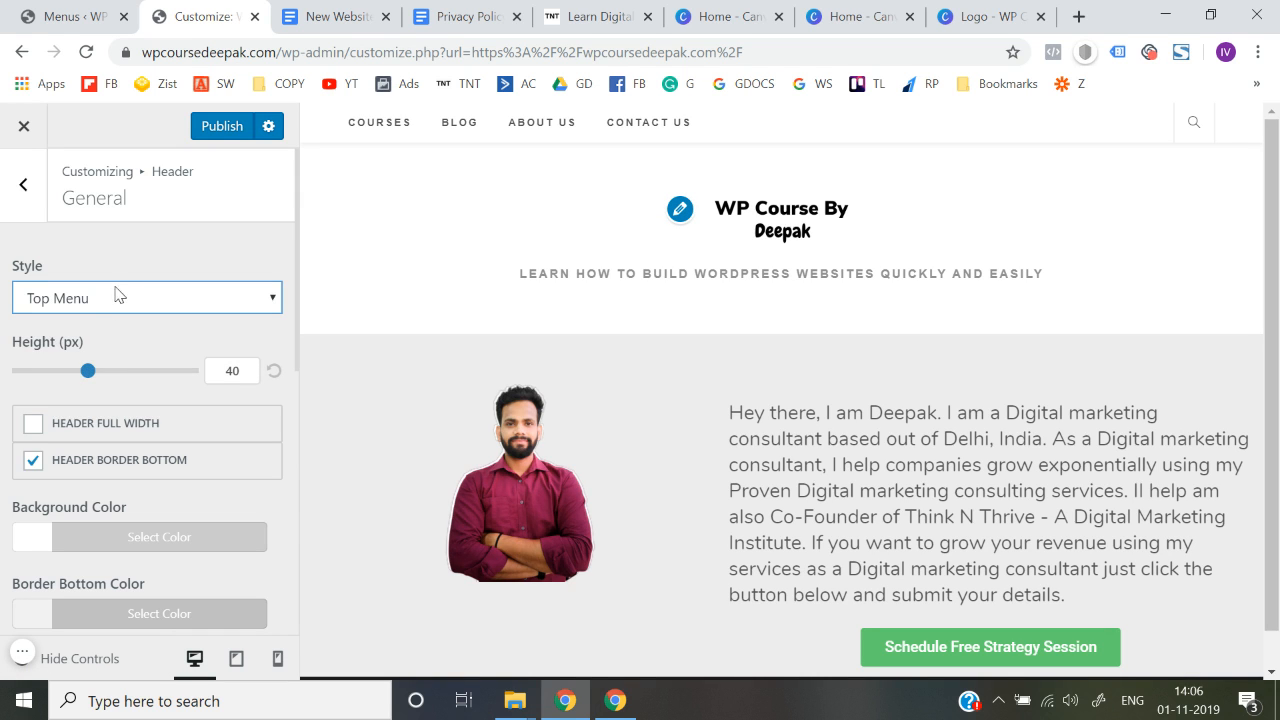
click(116, 300)
click(95, 382)
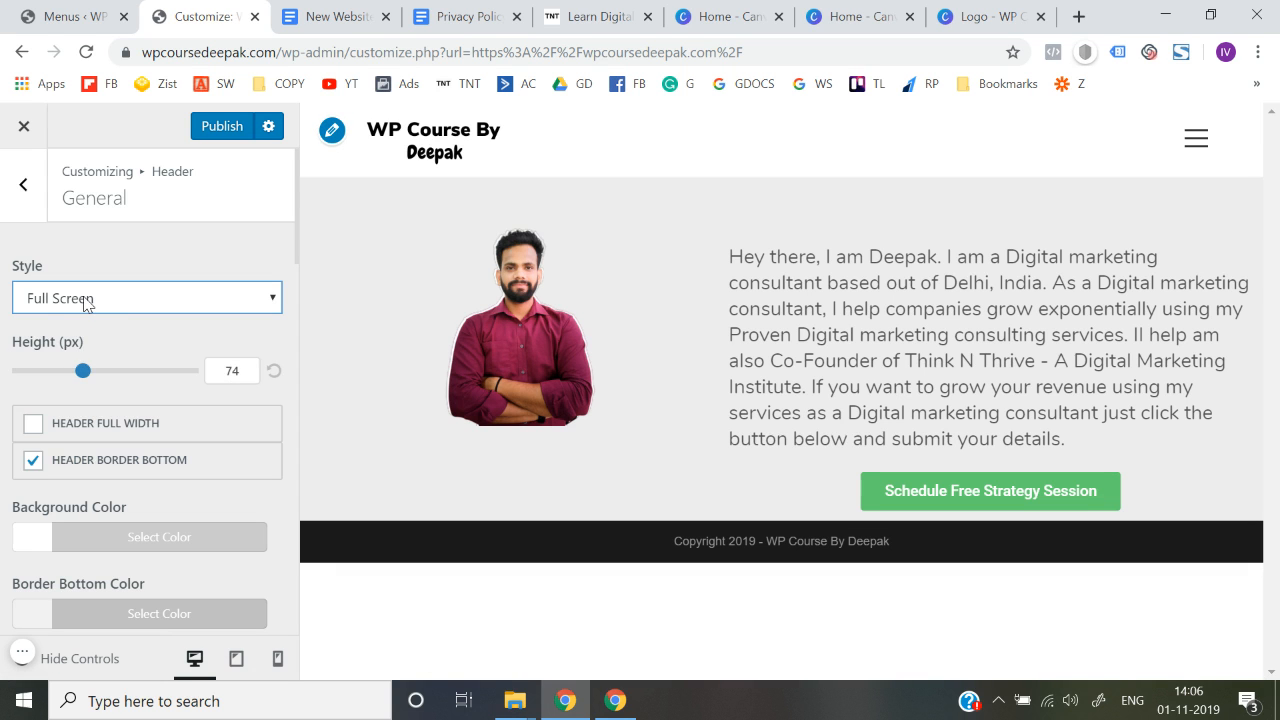
click(86, 304)
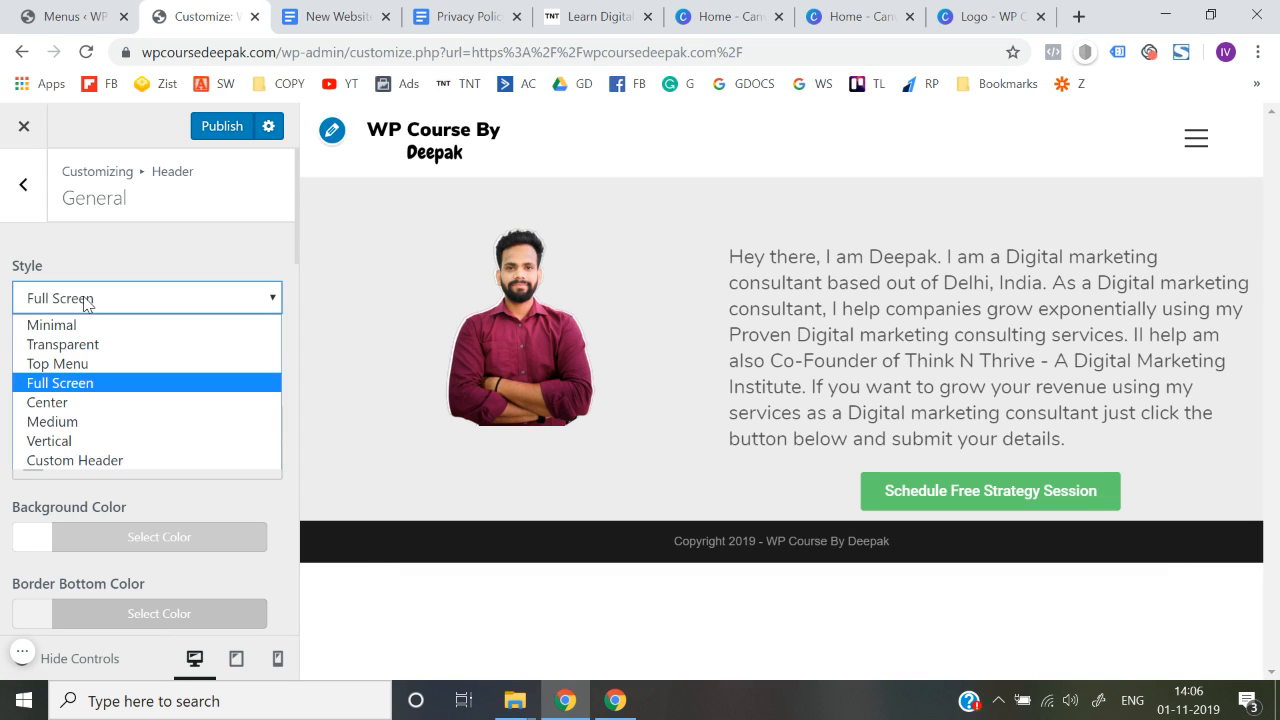
click(63, 403)
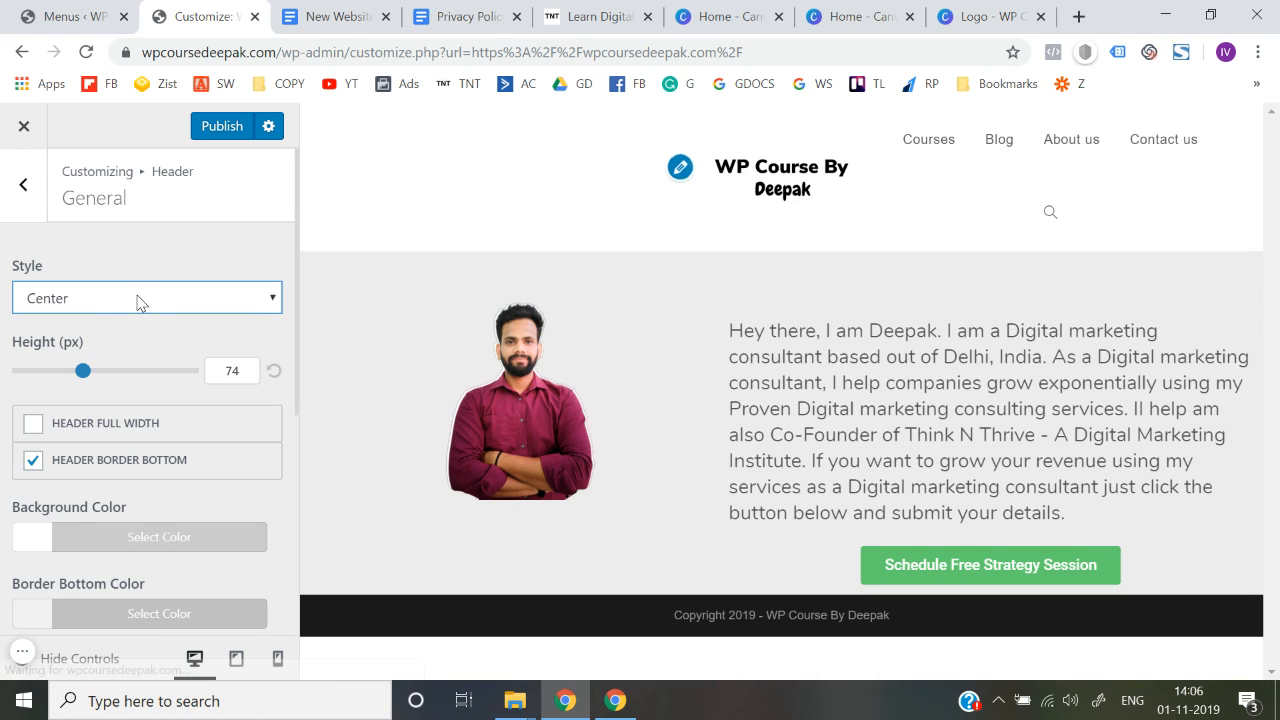
click(140, 300)
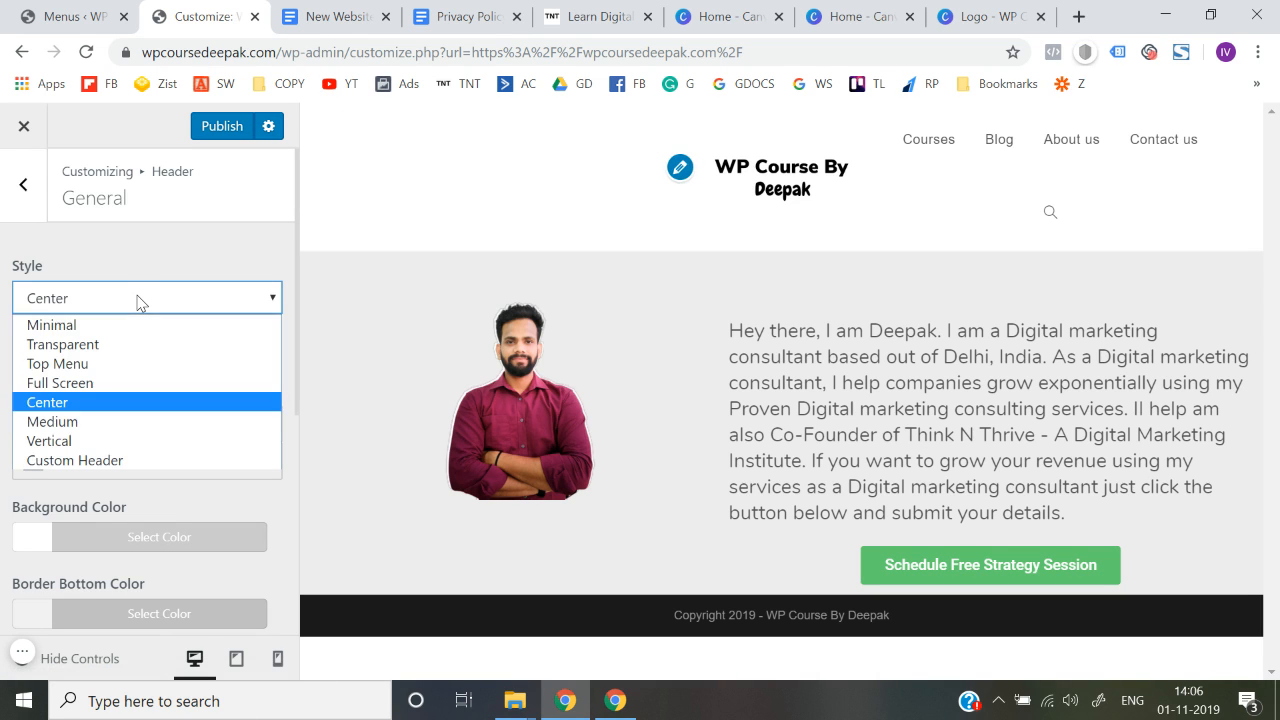
click(95, 422)
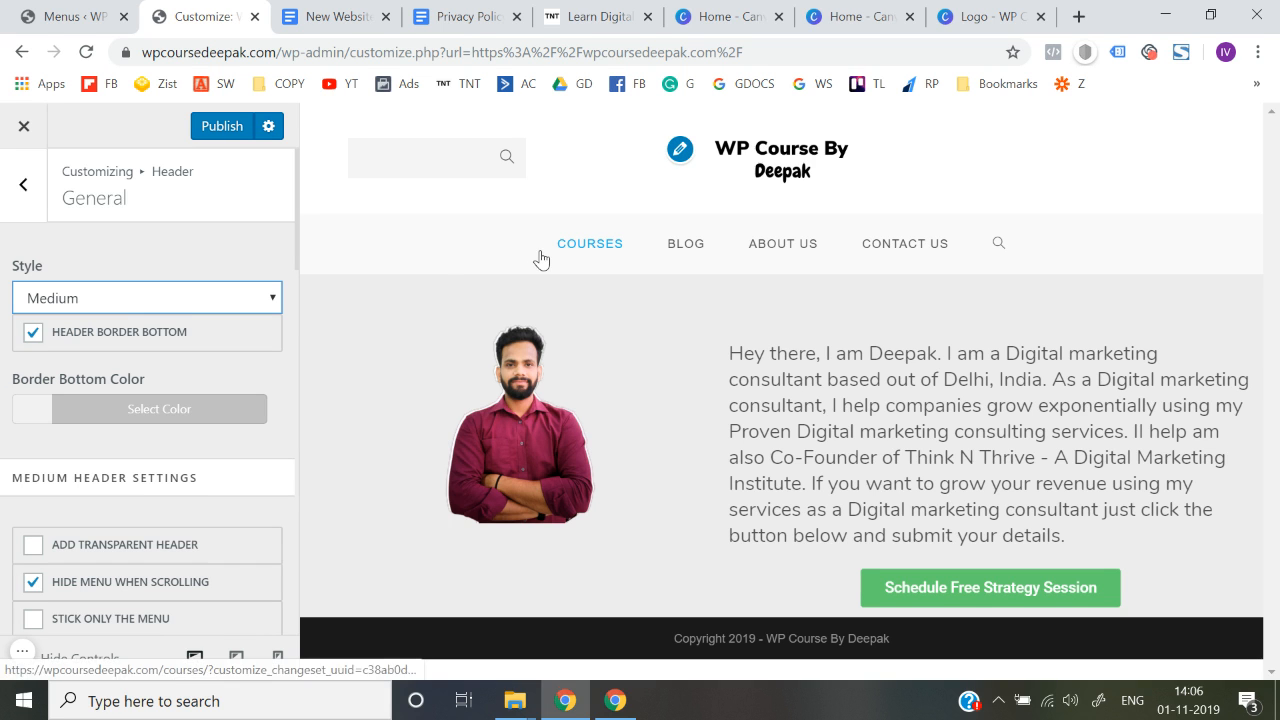
Step: Set the header style to Minimal and publish the customizer changes
click(118, 300)
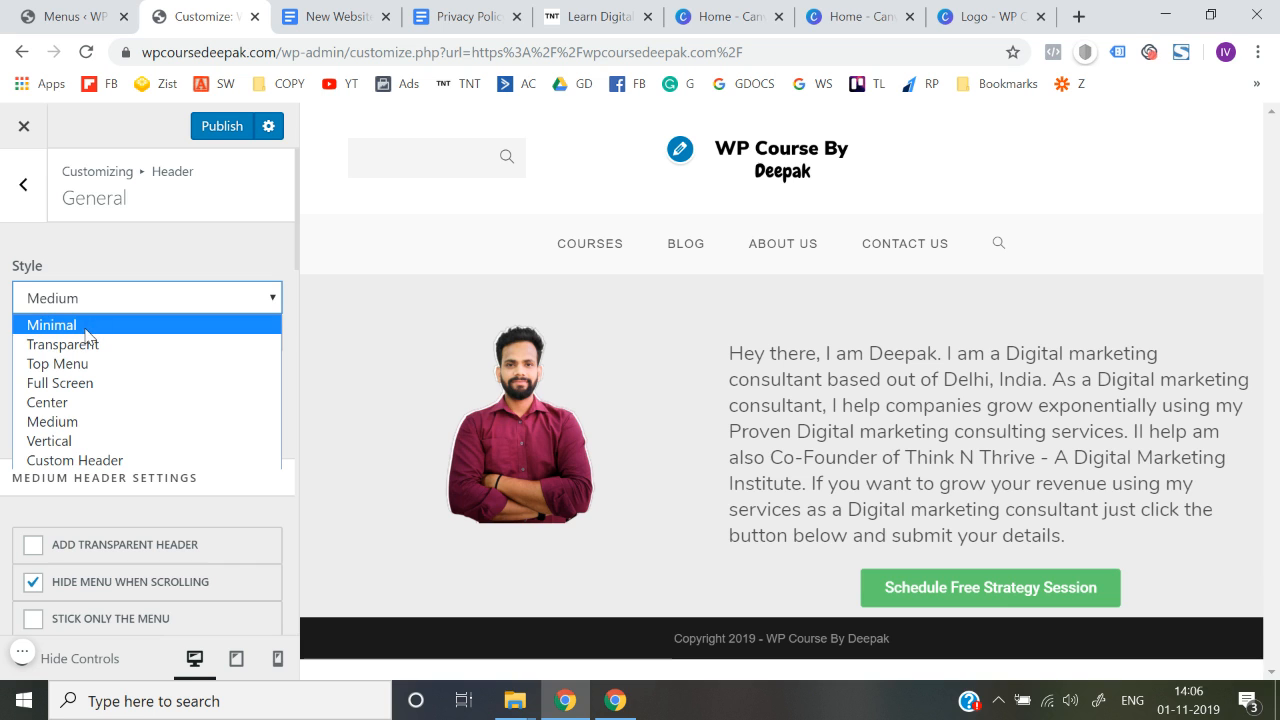
click(86, 330)
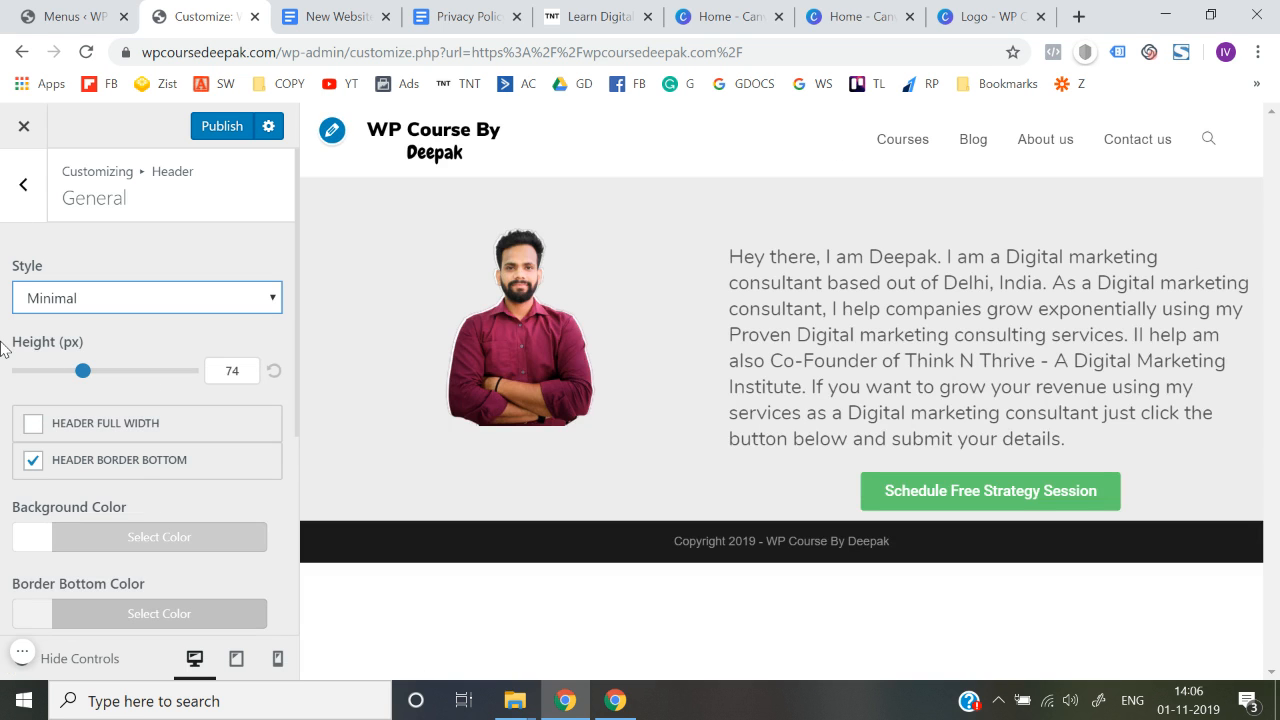
click(221, 127)
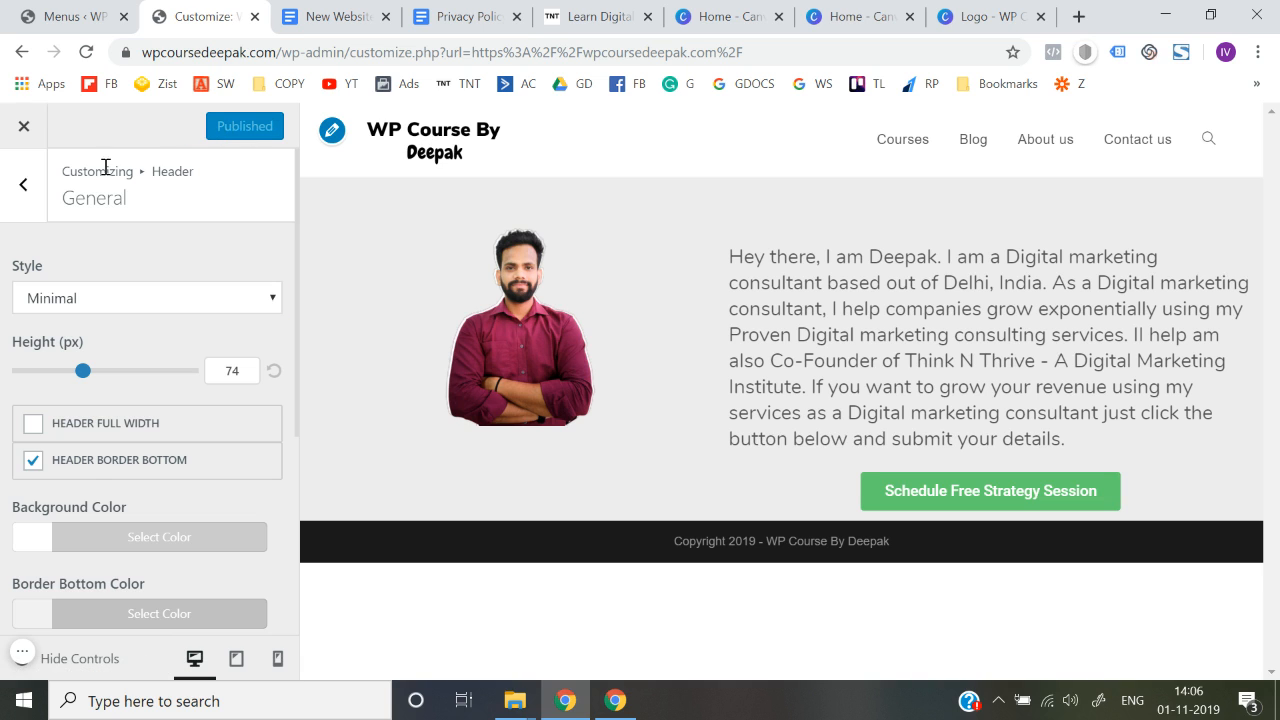
Step: Check the Header subsections and its general options for a setting that controls the navigation menu's font
click(22, 190)
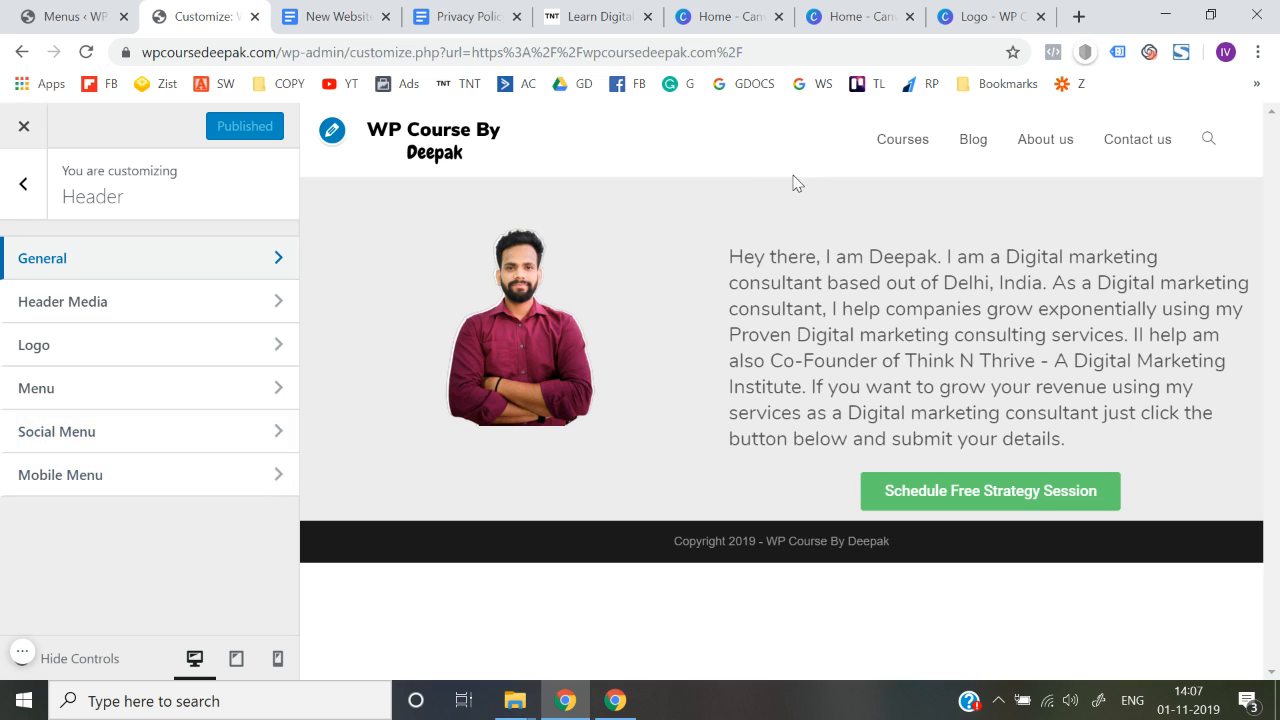
click(22, 184)
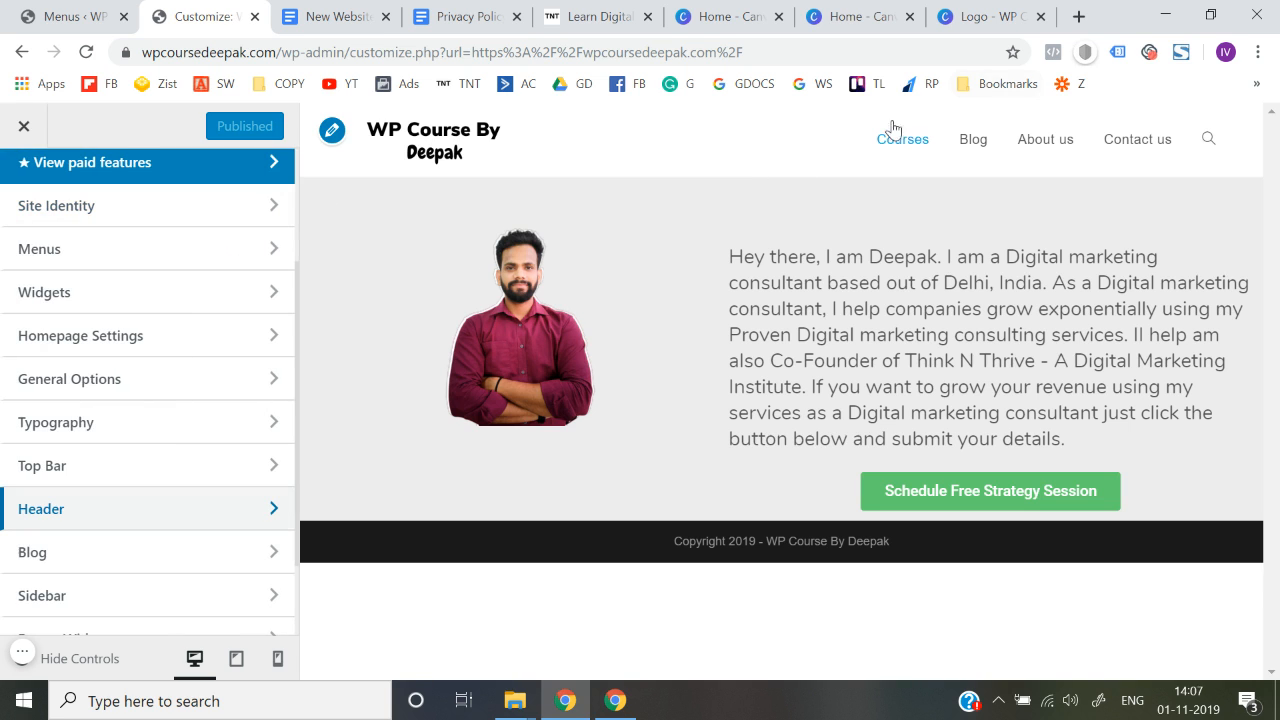
click(96, 511)
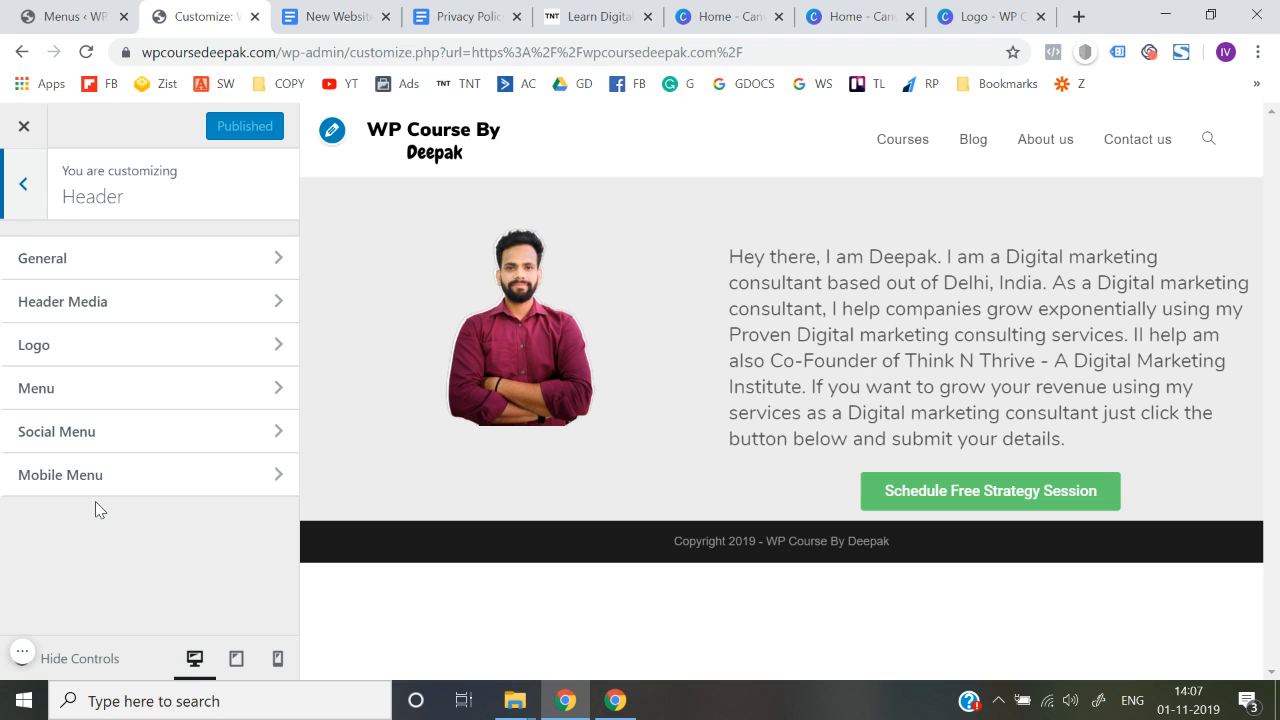
click(183, 262)
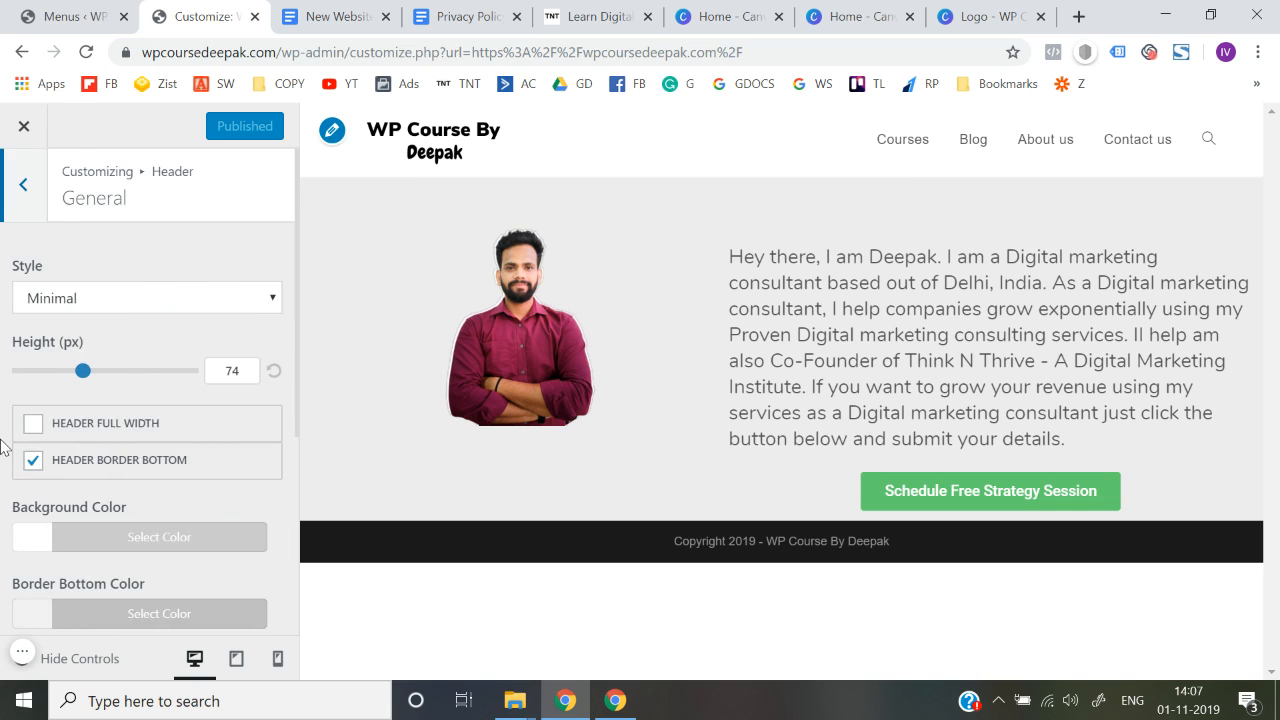
scroll(4, 446, down, 3)
scroll(6, 443, up, 3)
click(24, 190)
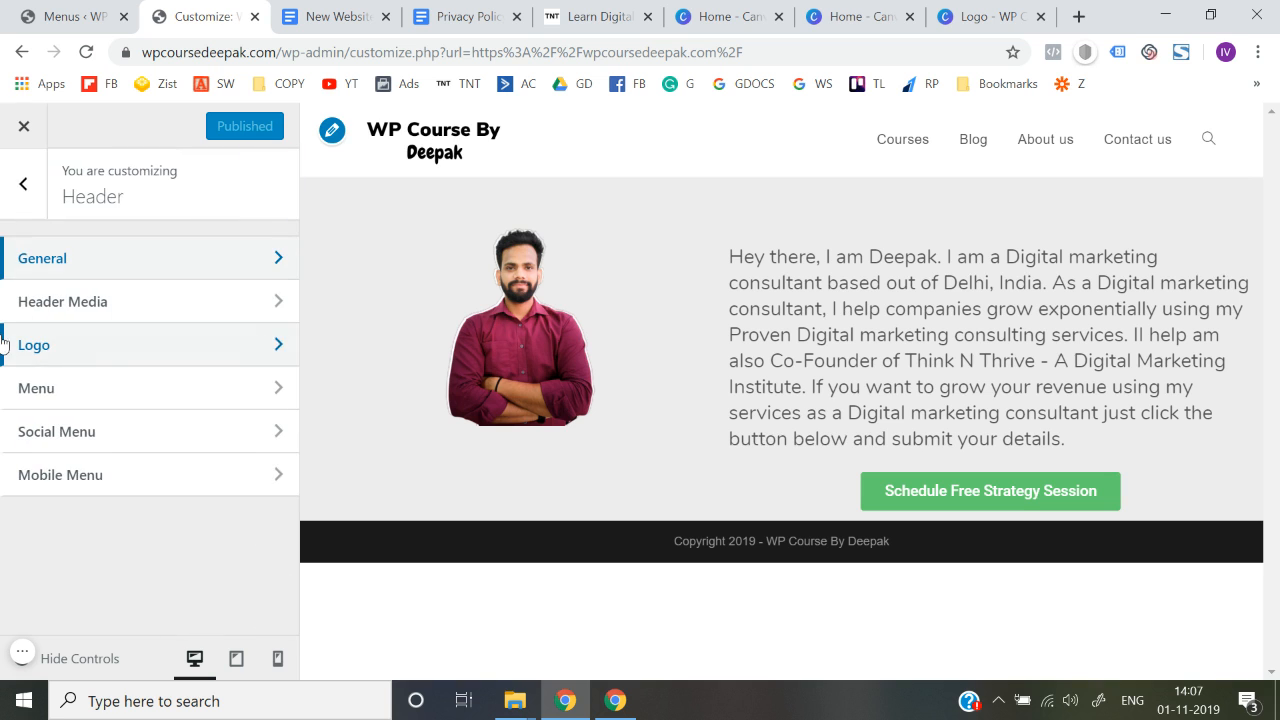
Step: Open General Options in the customizer and look through the General Settings, from layout widths to OpenGraph
click(24, 183)
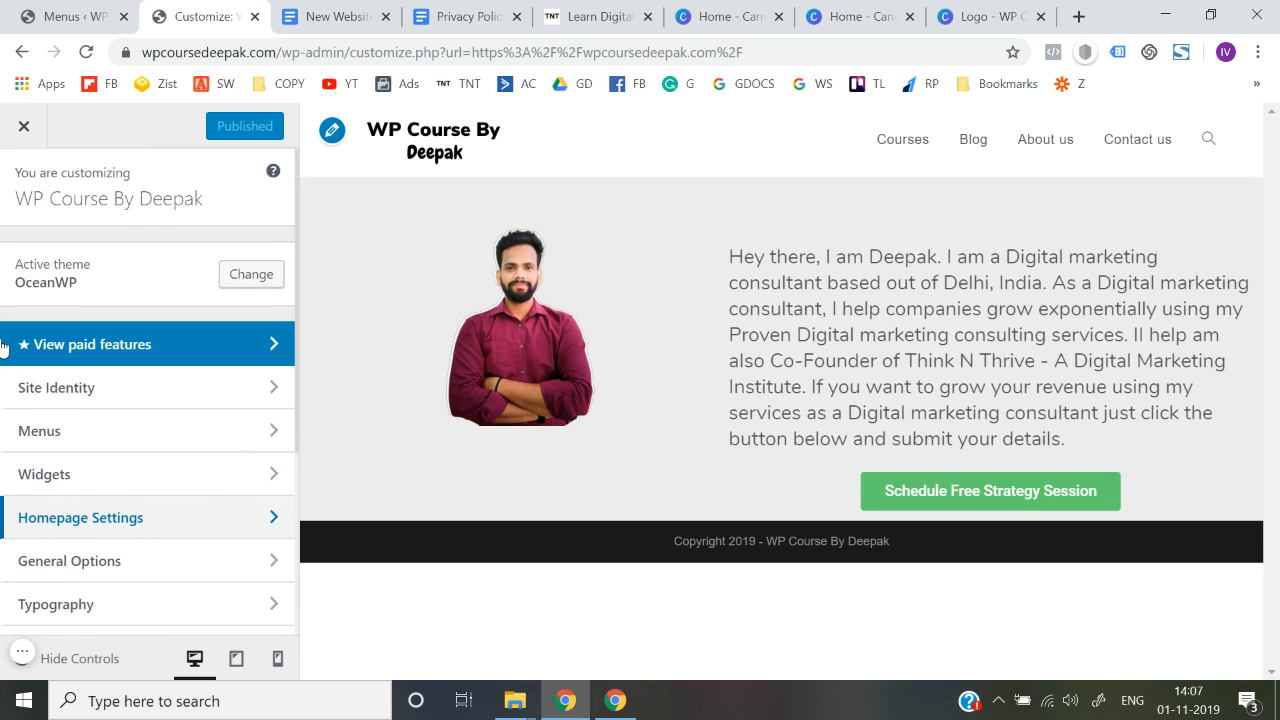
scroll(86, 426, down, 1)
scroll(180, 440, down, 1)
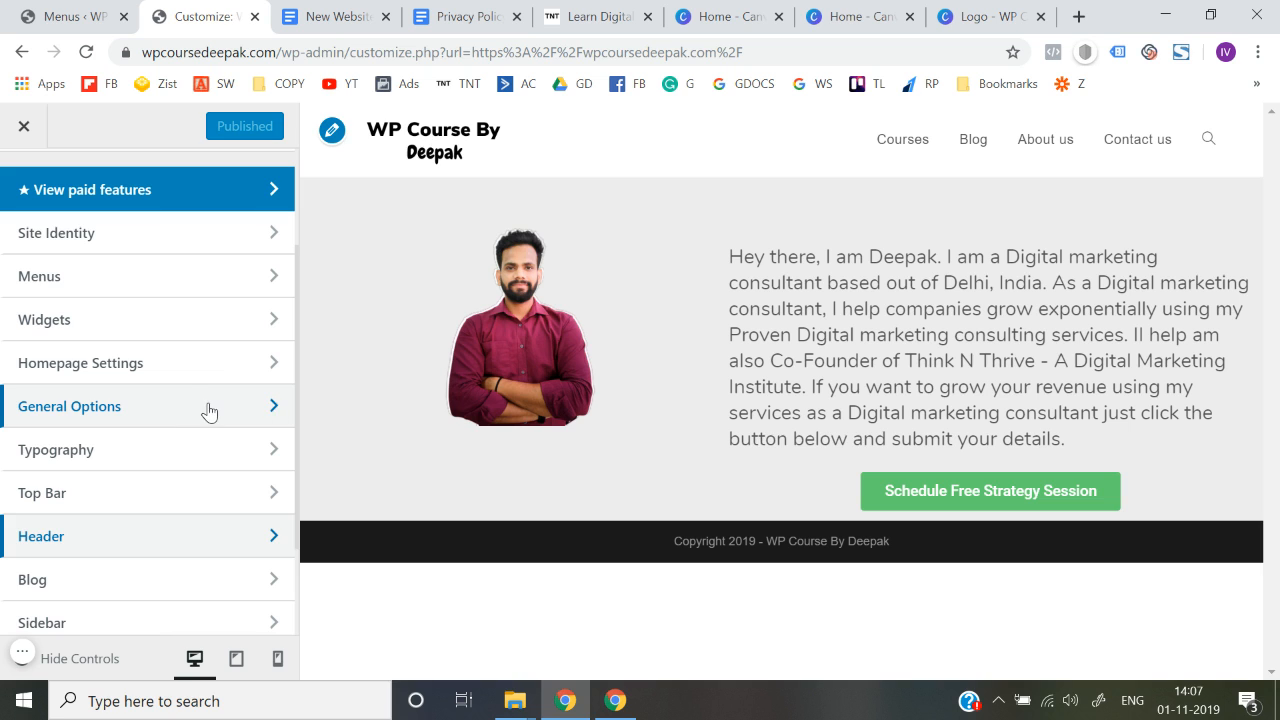
click(207, 410)
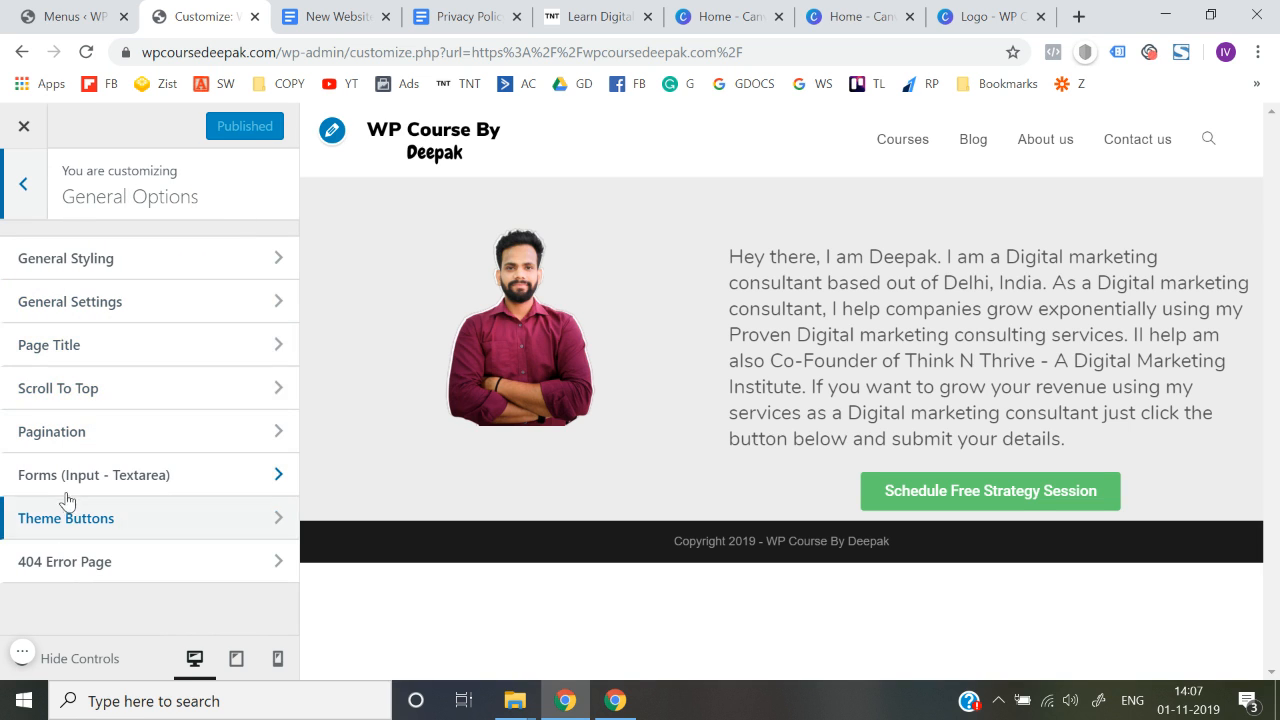
click(137, 315)
scroll(2, 428, down, 2)
scroll(2, 428, down, 8)
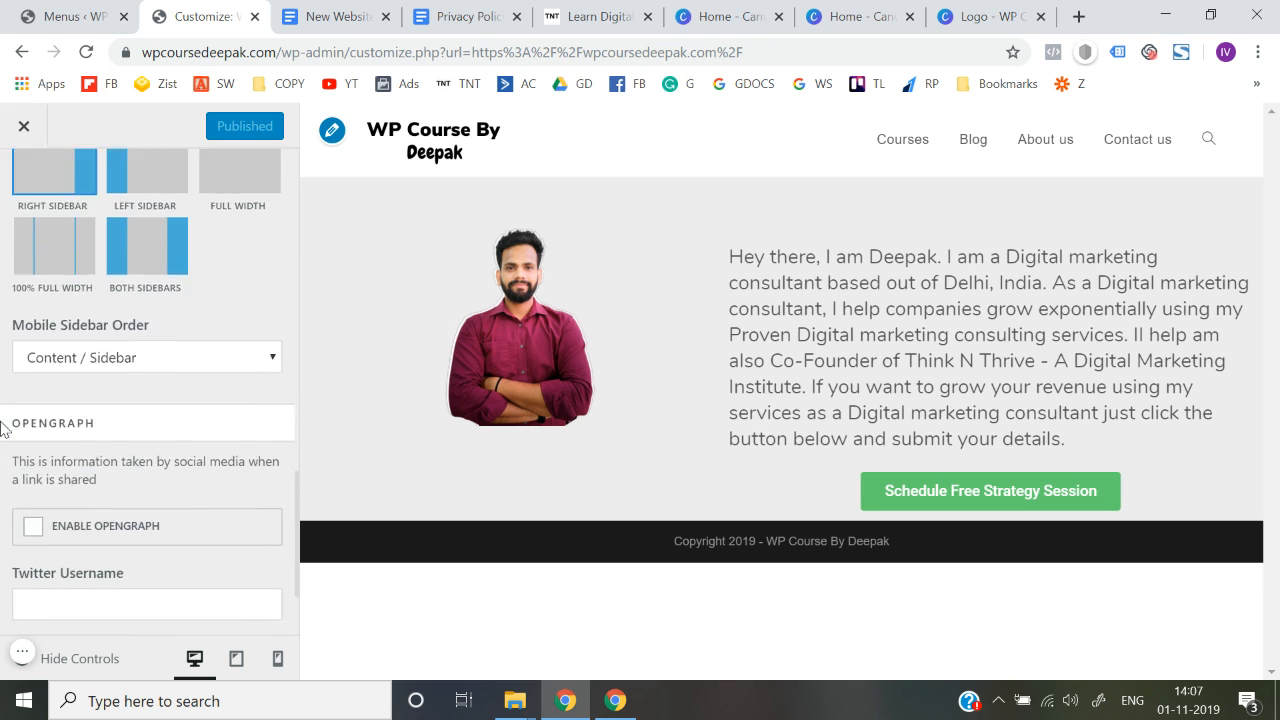
scroll(2, 428, down, 2)
scroll(26, 203, up, 8)
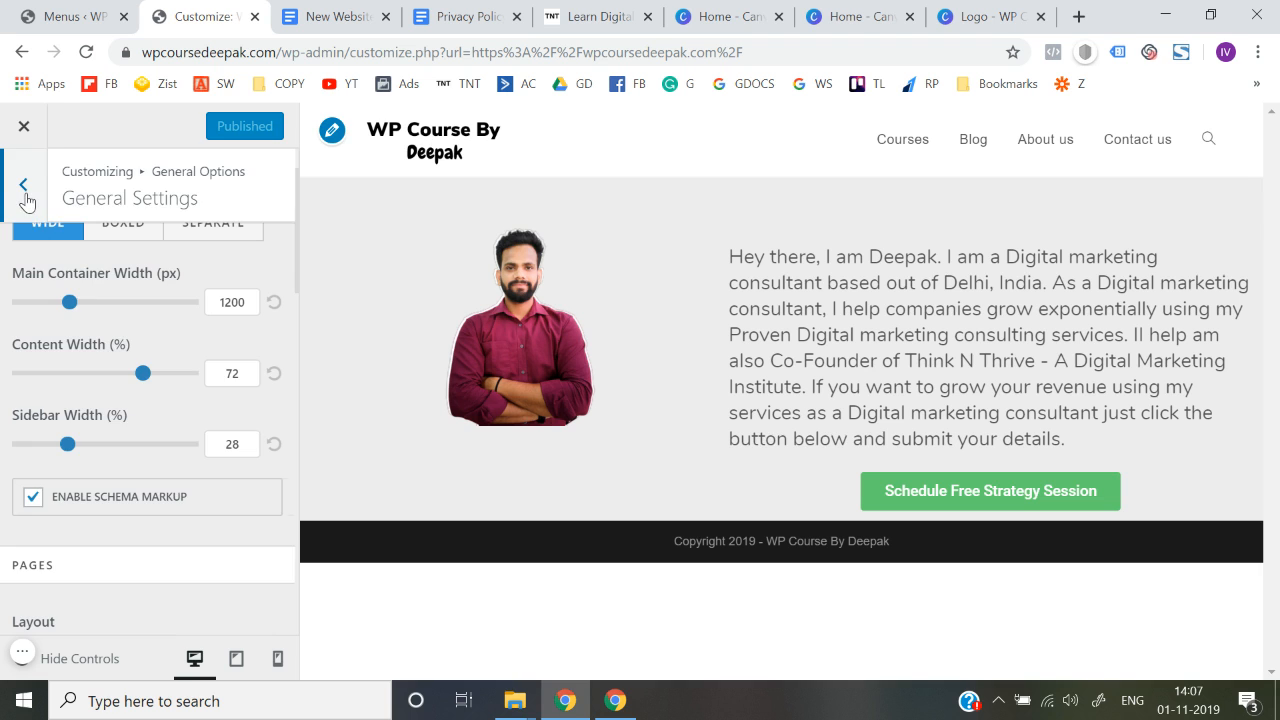
Step: Look through the General Styling options for the site background and link colors
click(26, 203)
click(60, 264)
scroll(2, 455, down, 1)
scroll(2, 455, down, 4)
scroll(2, 455, up, 5)
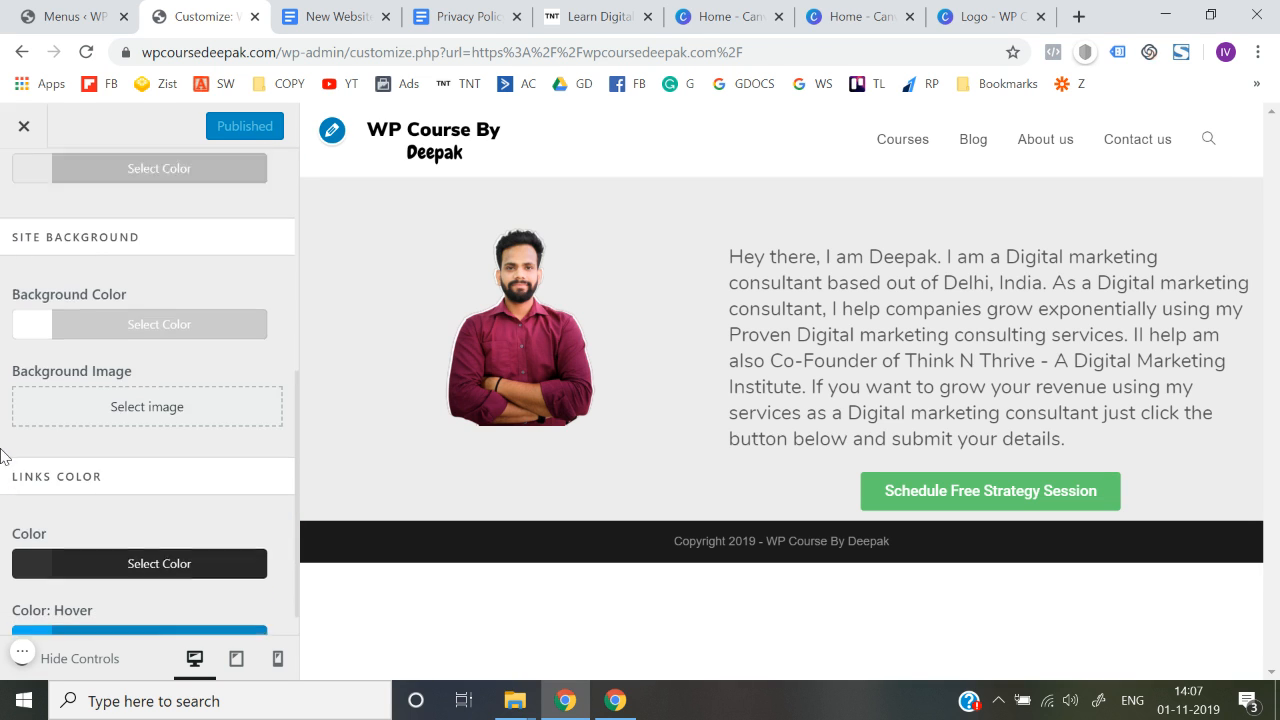
click(26, 188)
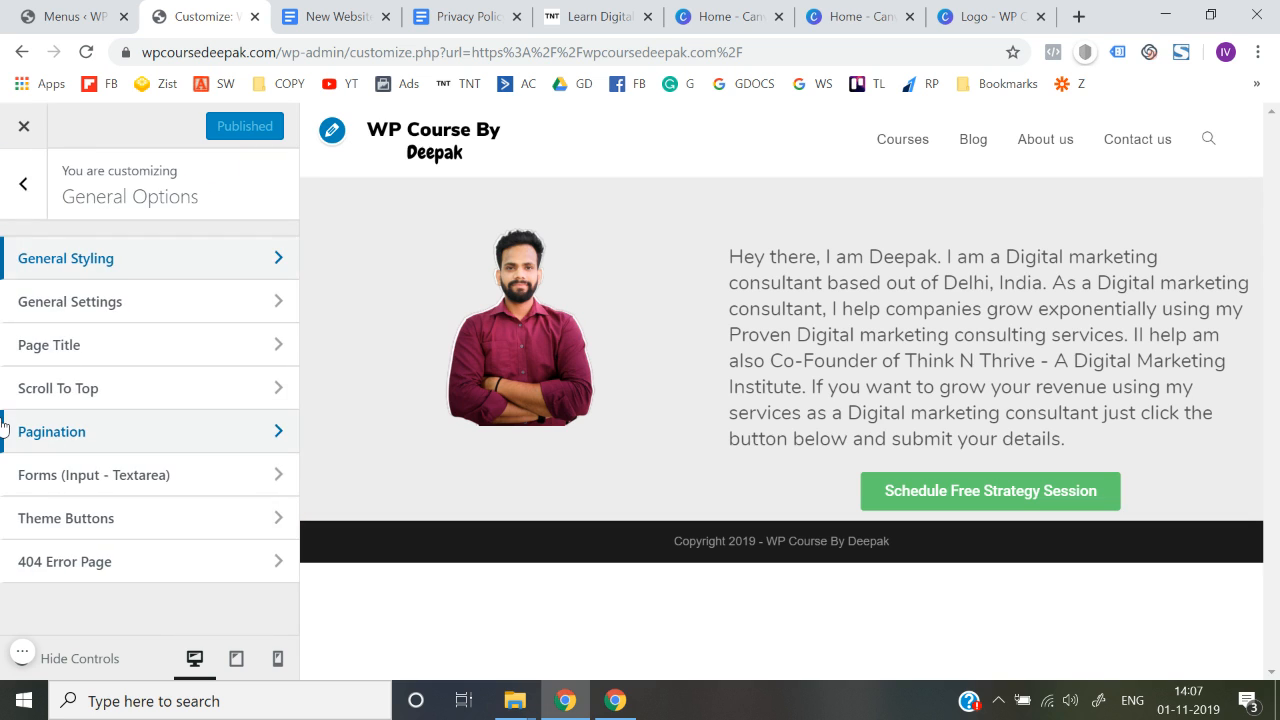
Step: Open the customizer's Typography section and look through its list of text elements
click(25, 190)
scroll(51, 400, down, 1)
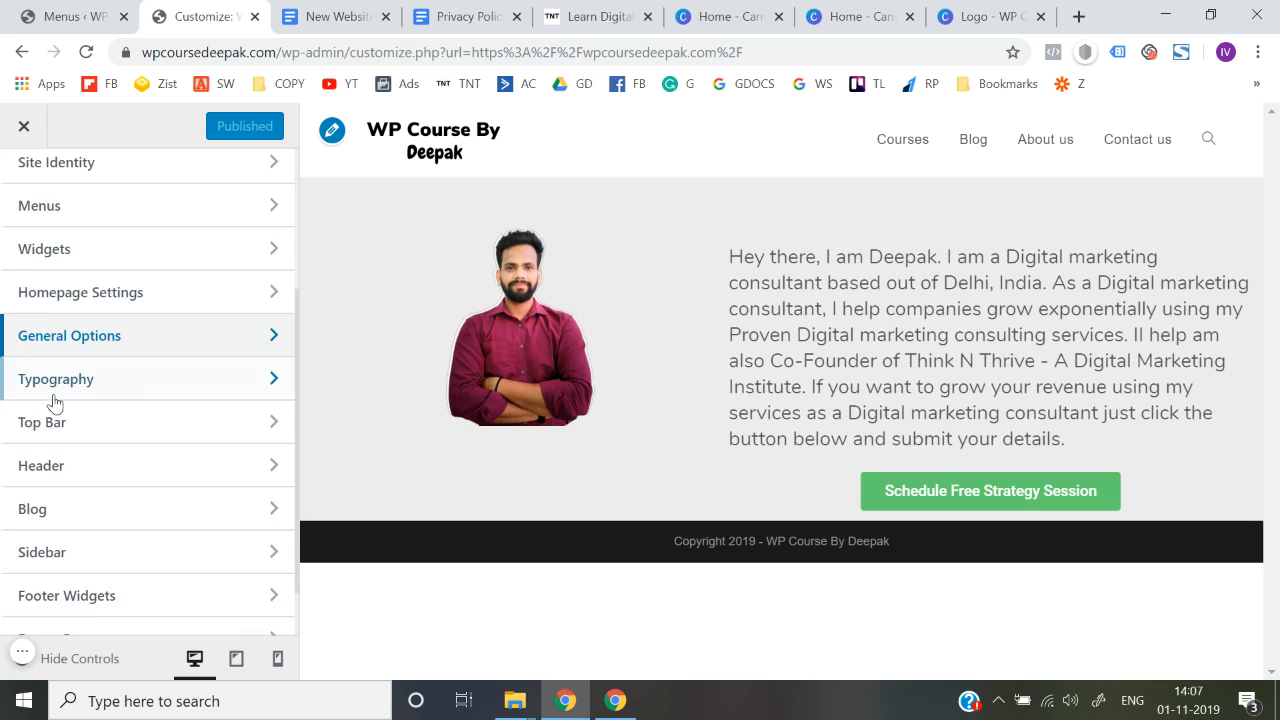
scroll(71, 391, up, 2)
scroll(71, 397, down, 2)
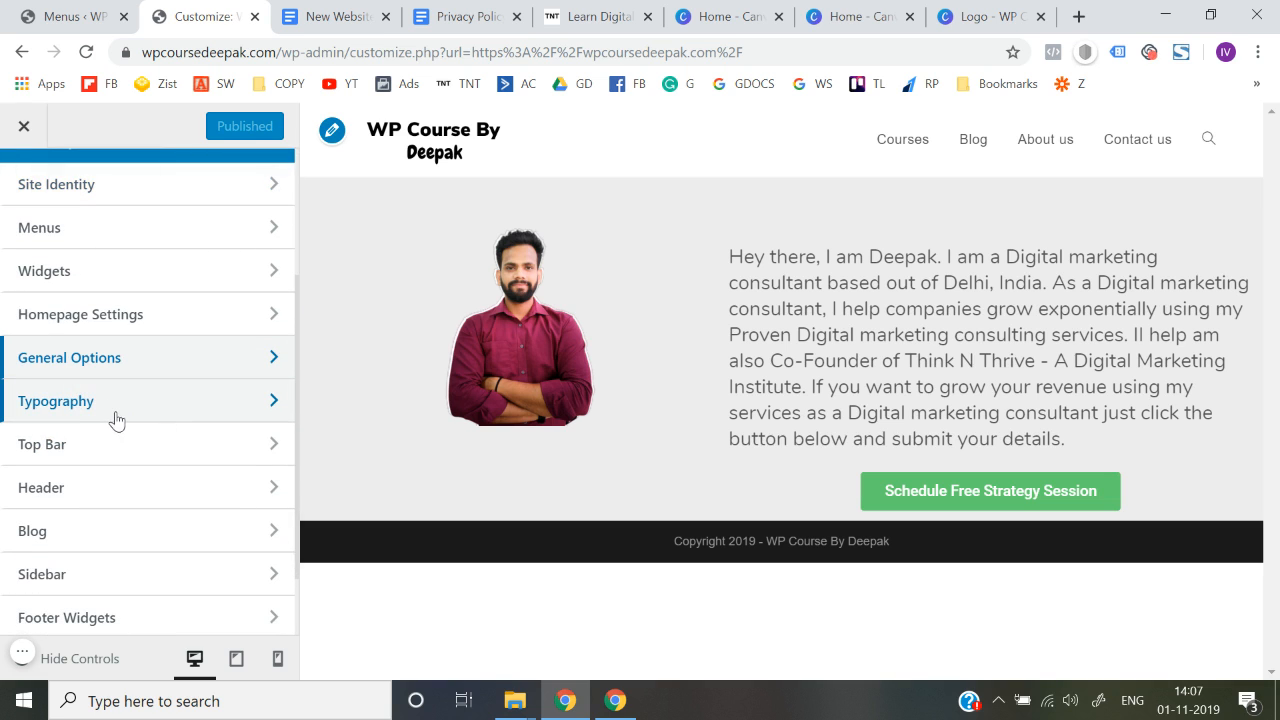
click(91, 414)
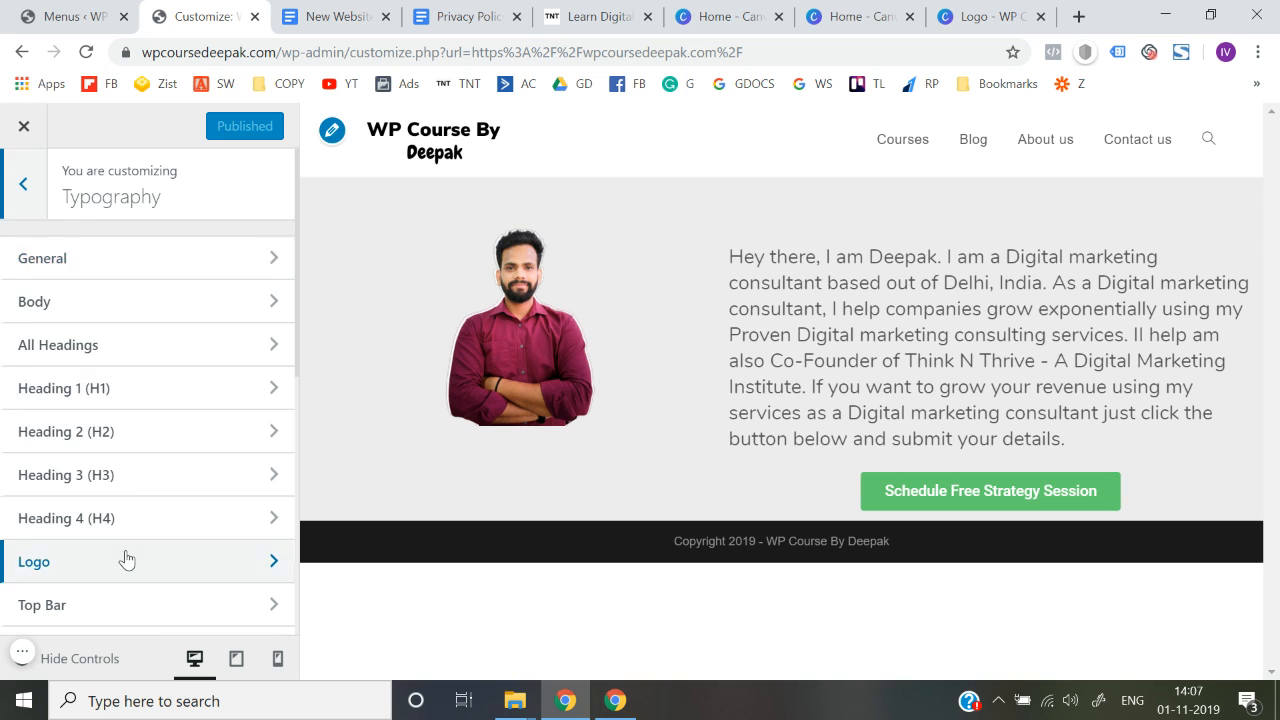
scroll(126, 560, down, 2)
scroll(152, 466, down, 4)
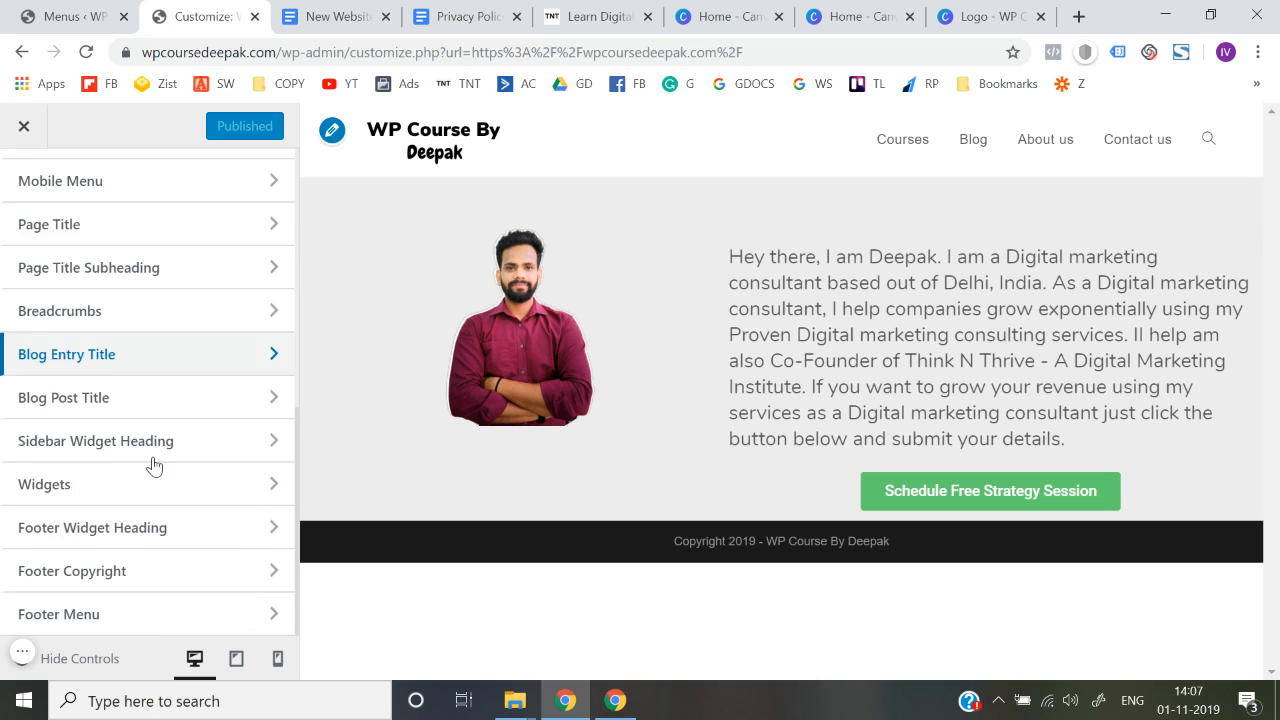
scroll(152, 466, up, 6)
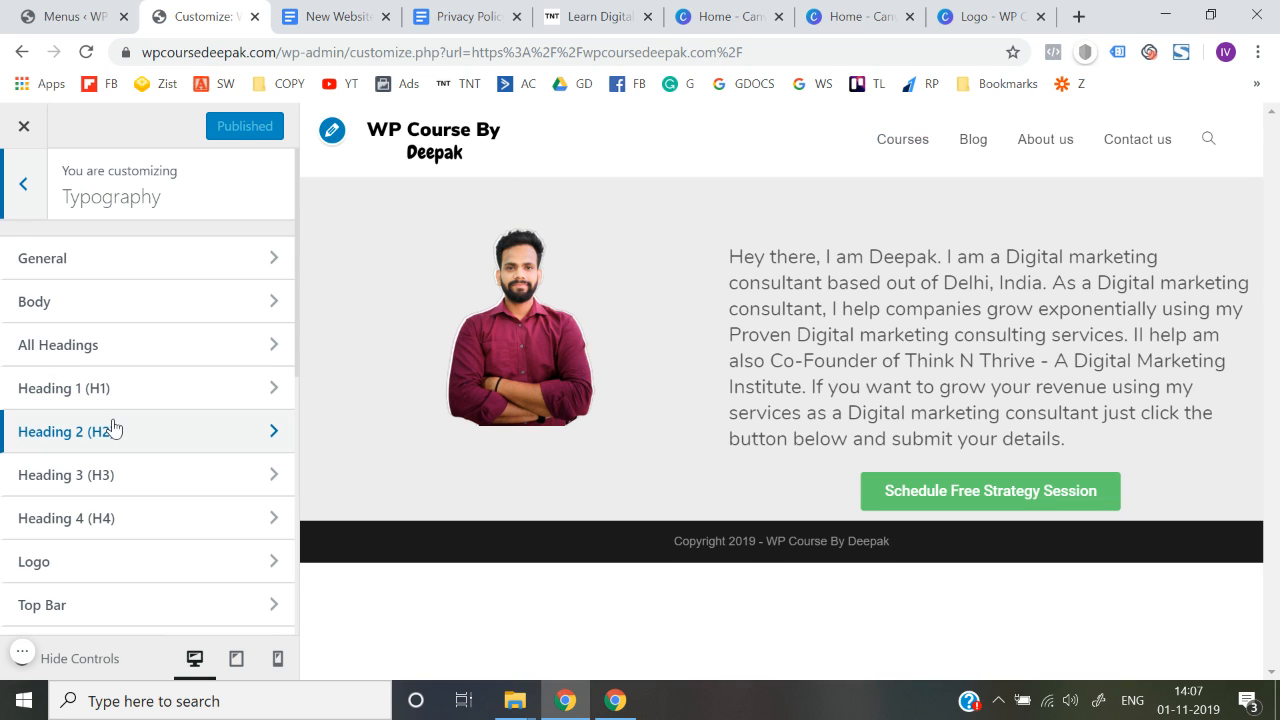
Step: Open the Main Menu typography settings and set the font family to Nunito
scroll(112, 428, down, 4)
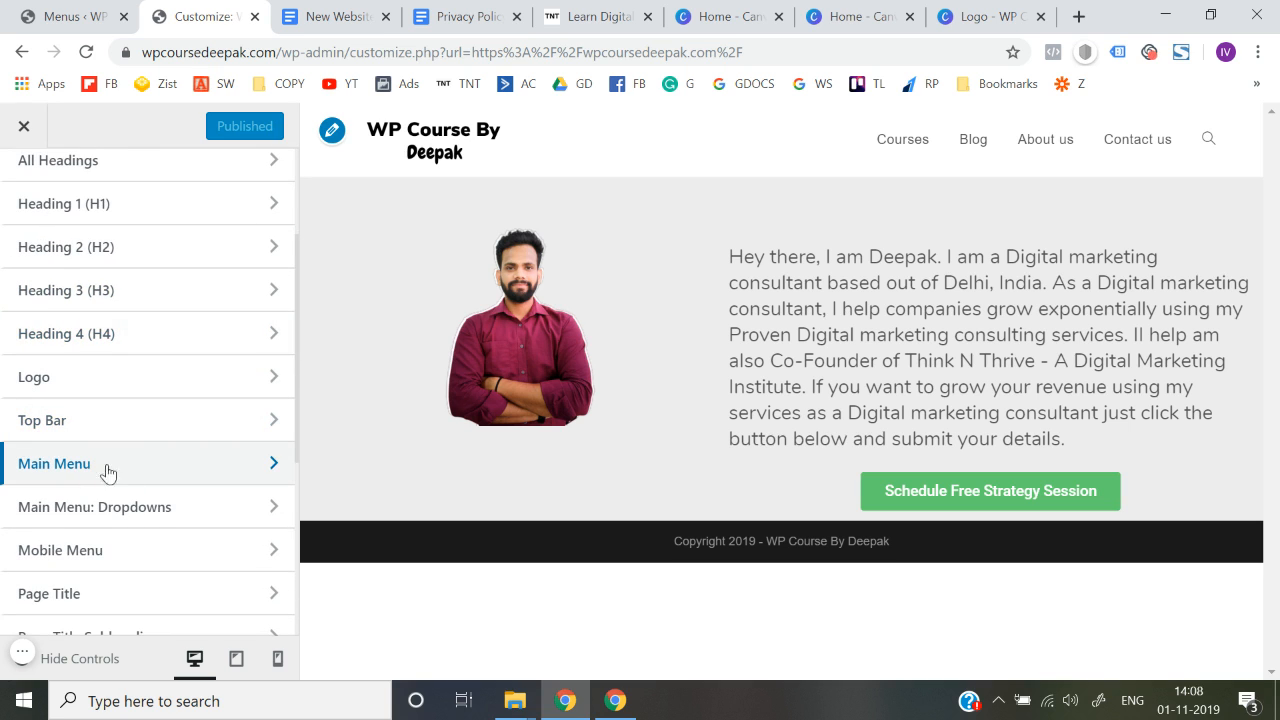
click(148, 482)
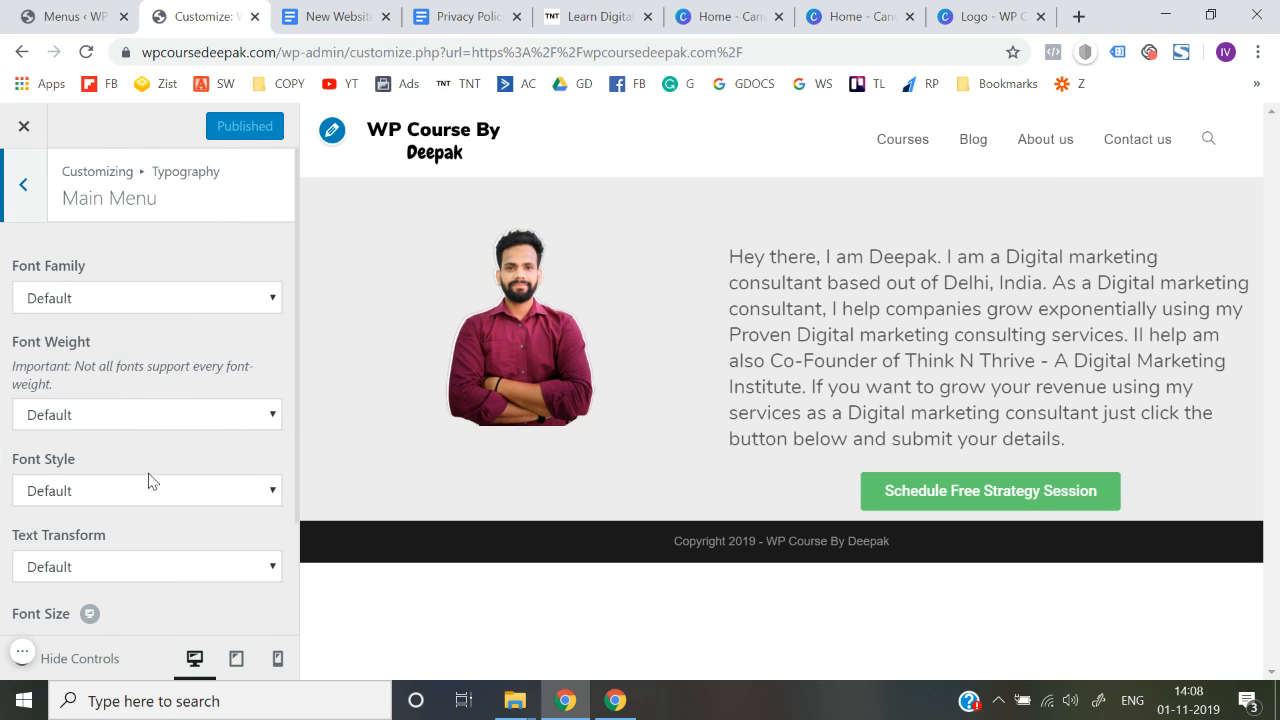
scroll(160, 290, down, 1)
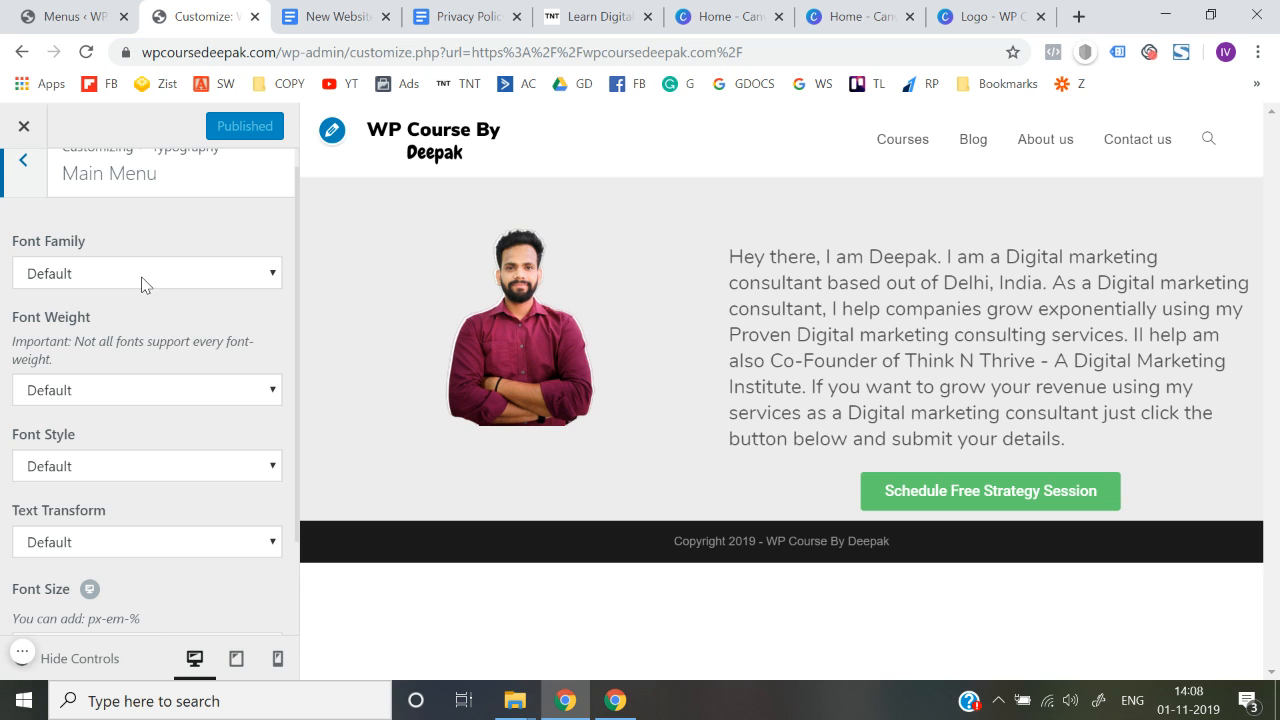
click(146, 285)
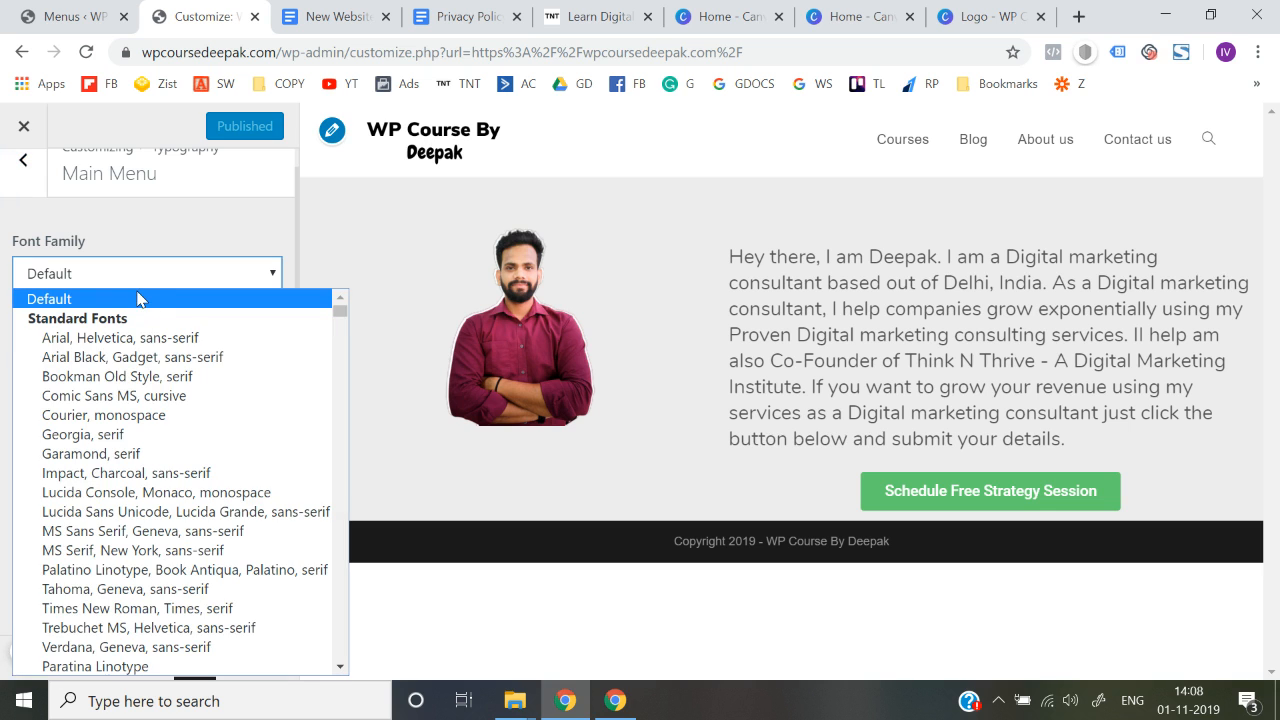
text(nun)
key(Return)
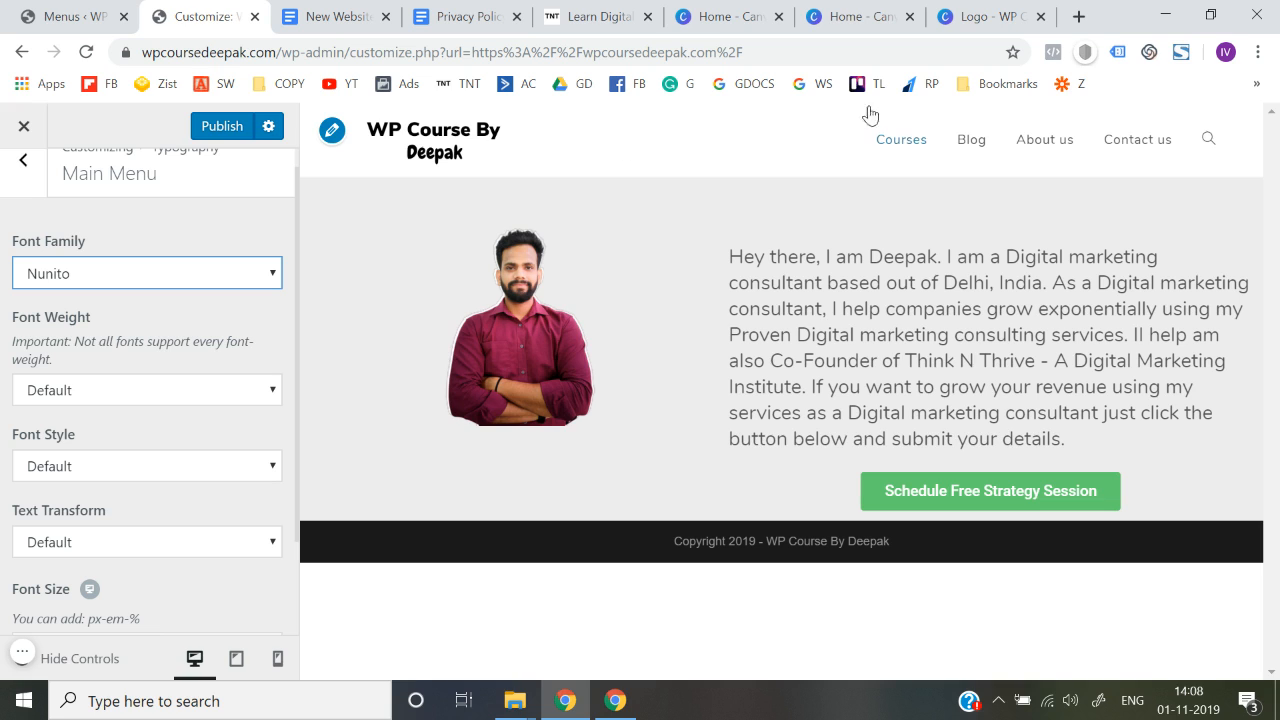
Step: Set the main menu's font style to Normal
scroll(4, 435, down, 1)
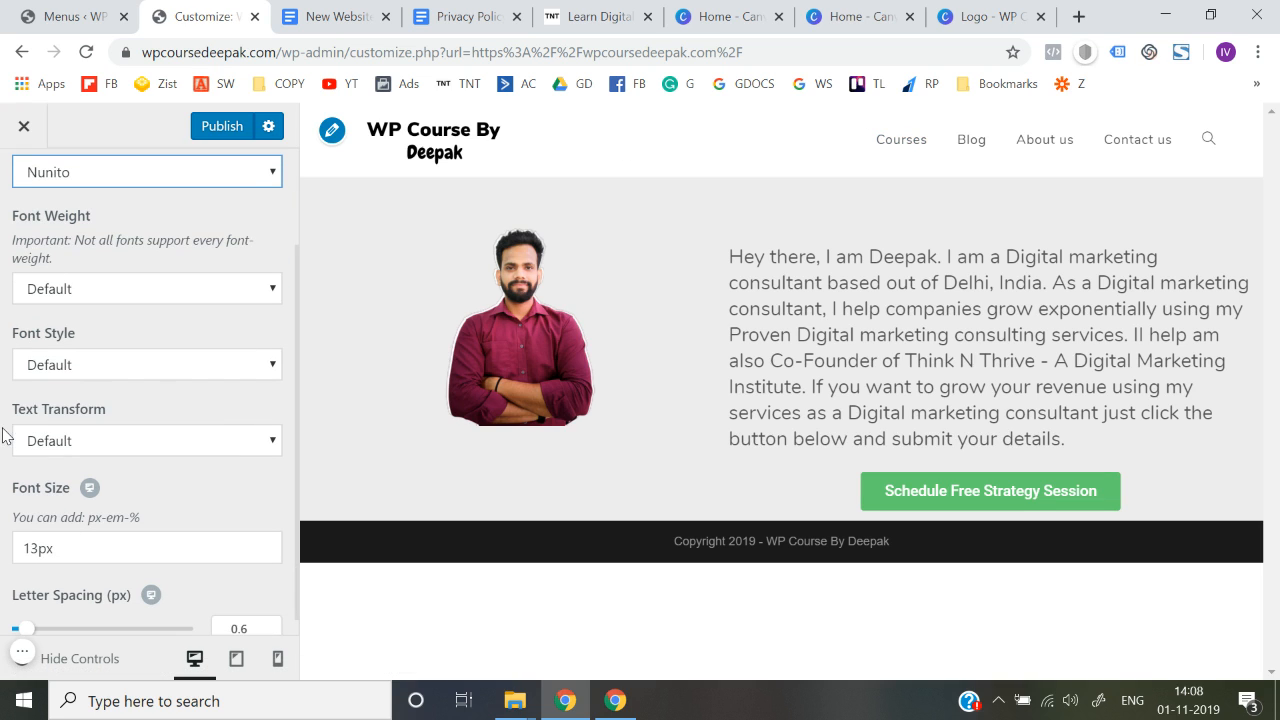
click(74, 366)
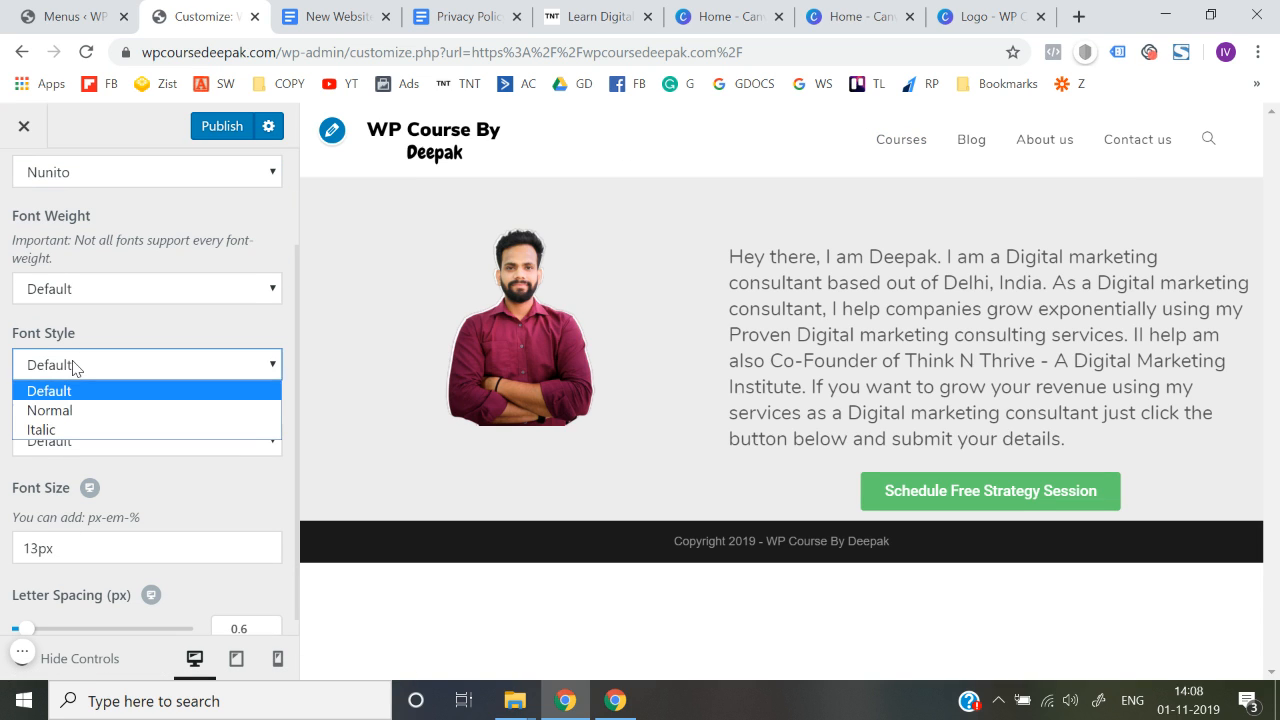
click(69, 412)
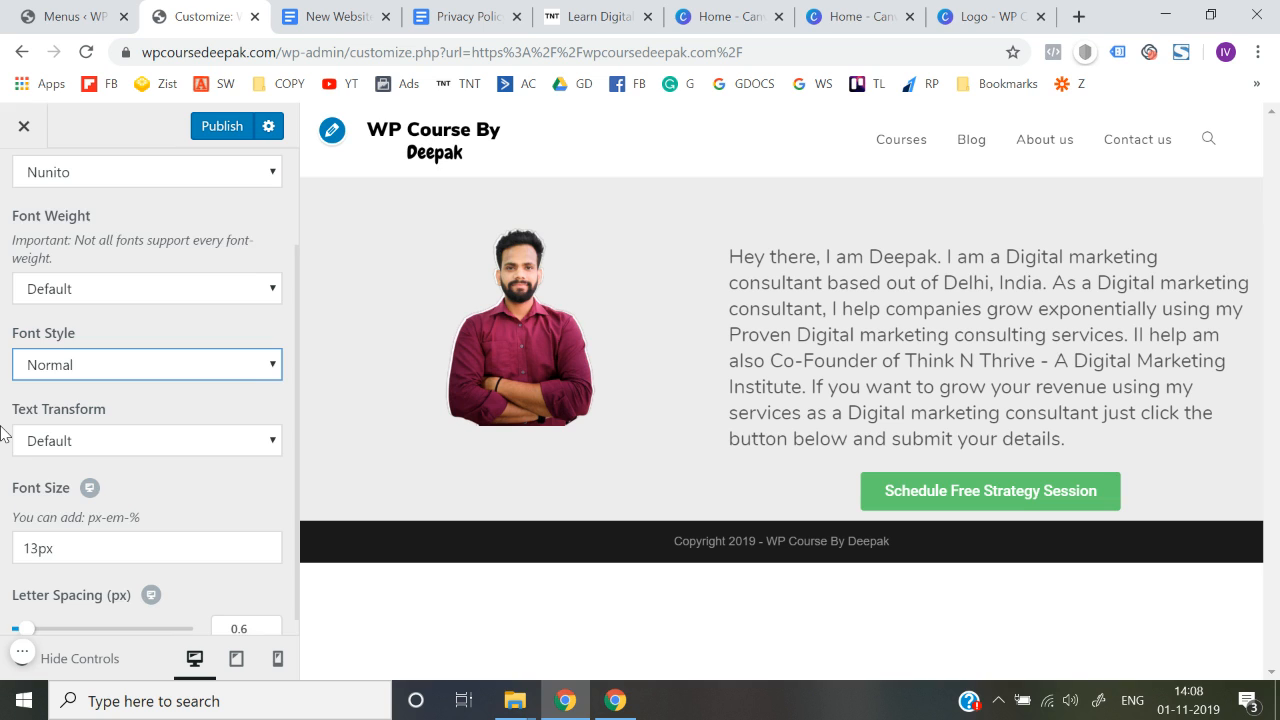
Step: Set the main menu's font size to 15px
scroll(4, 435, down, 1)
click(39, 532)
key(BackSpace)
text(5)
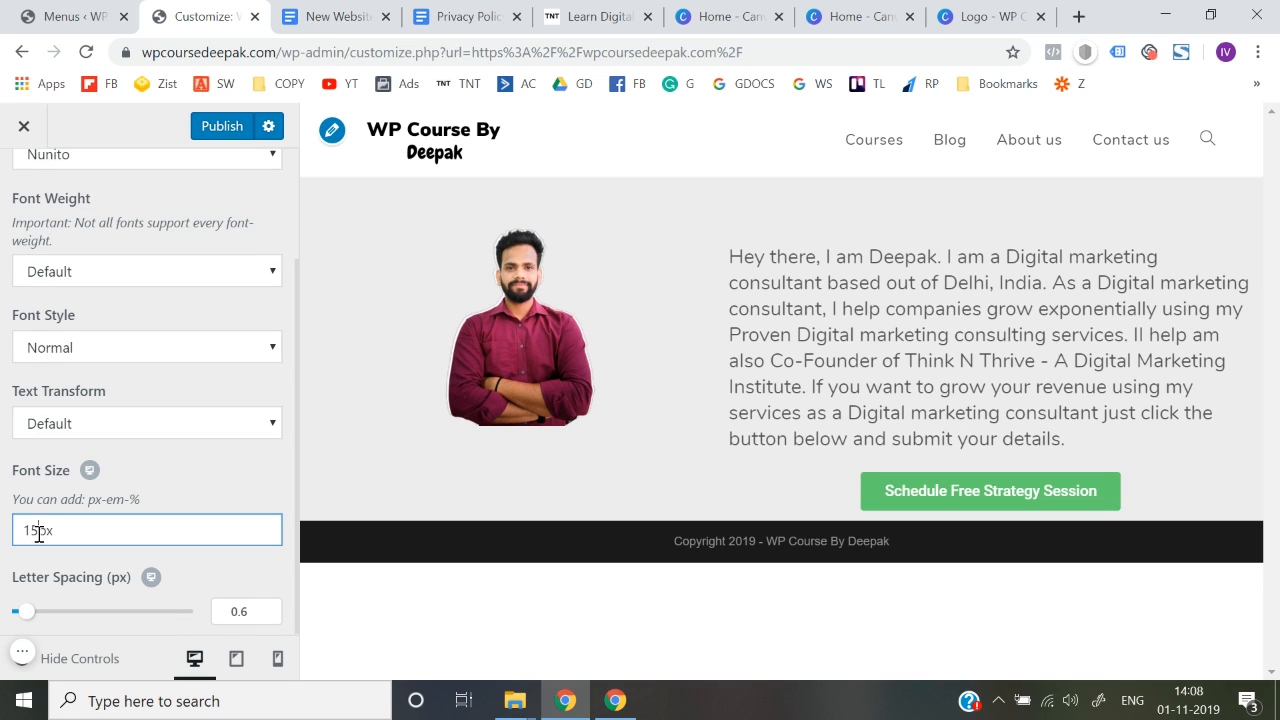
click(2, 495)
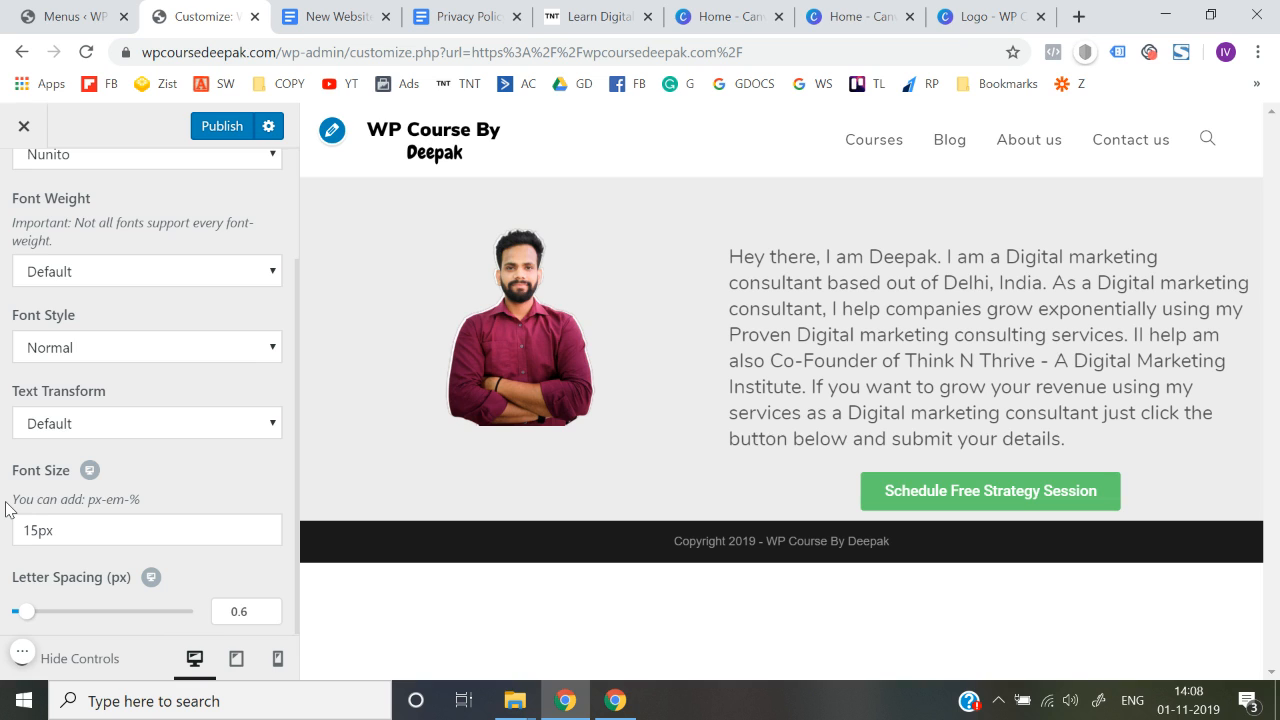
Step: Publish the typography changes and close the customizer to return to the live site
scroll(5, 510, down, 1)
scroll(5, 510, up, 3)
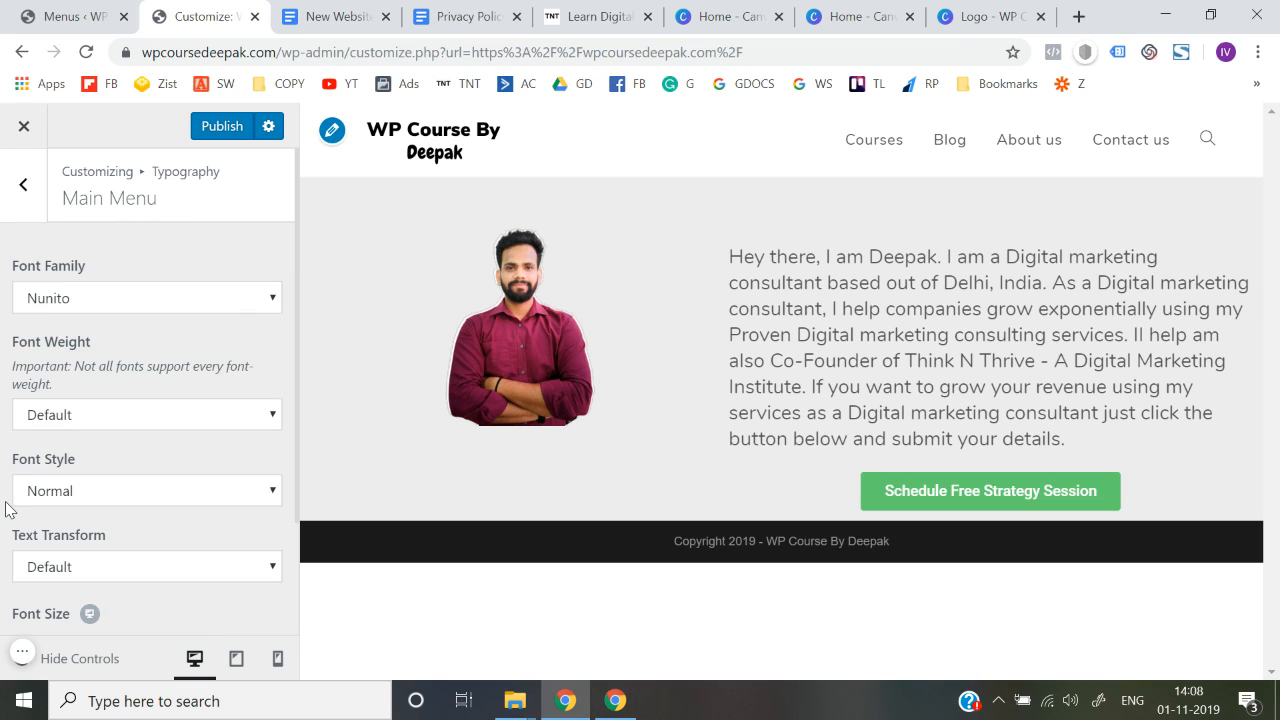
click(223, 136)
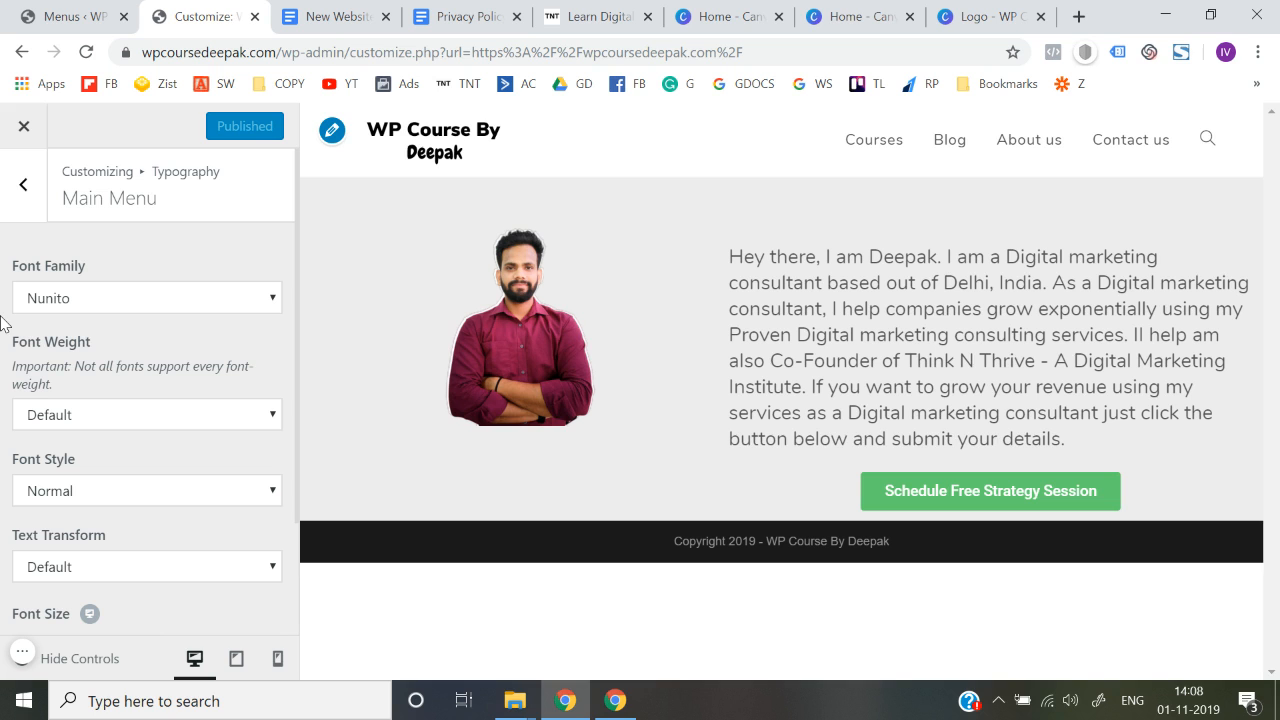
click(22, 142)
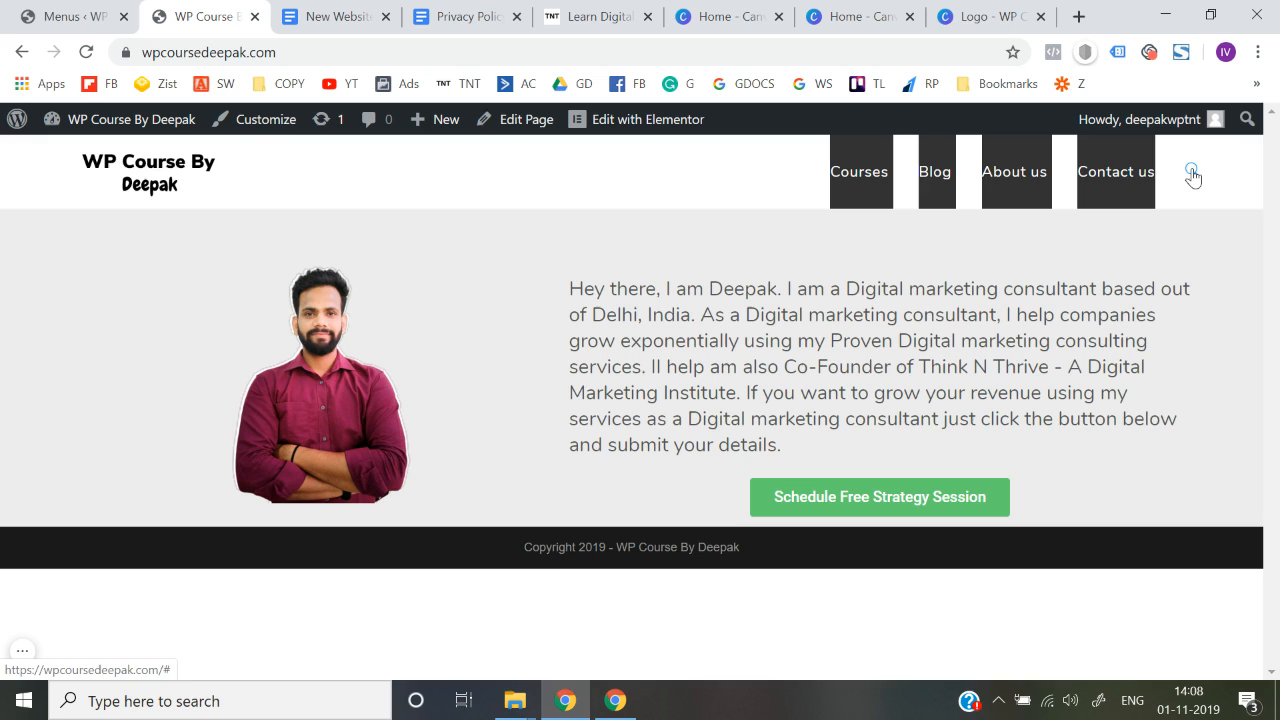
Step: Examine the copyright line in the home page's footer
drag(547, 547, 869, 577)
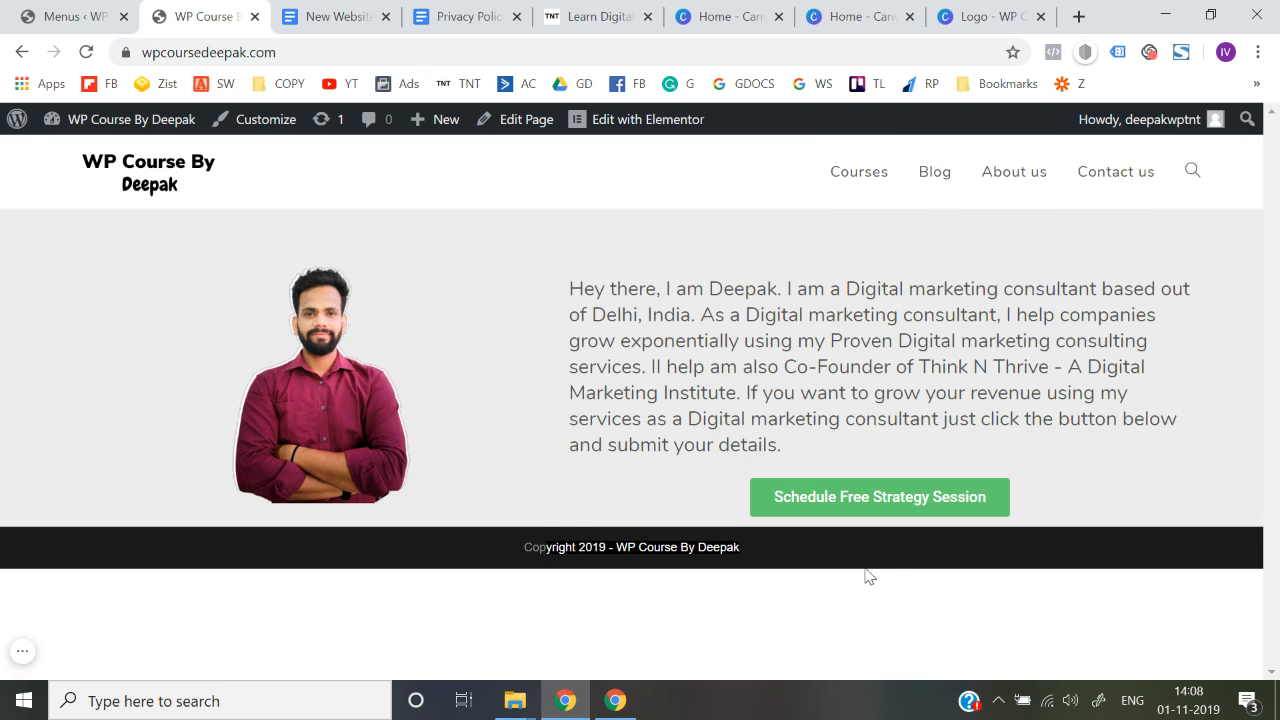
click(782, 560)
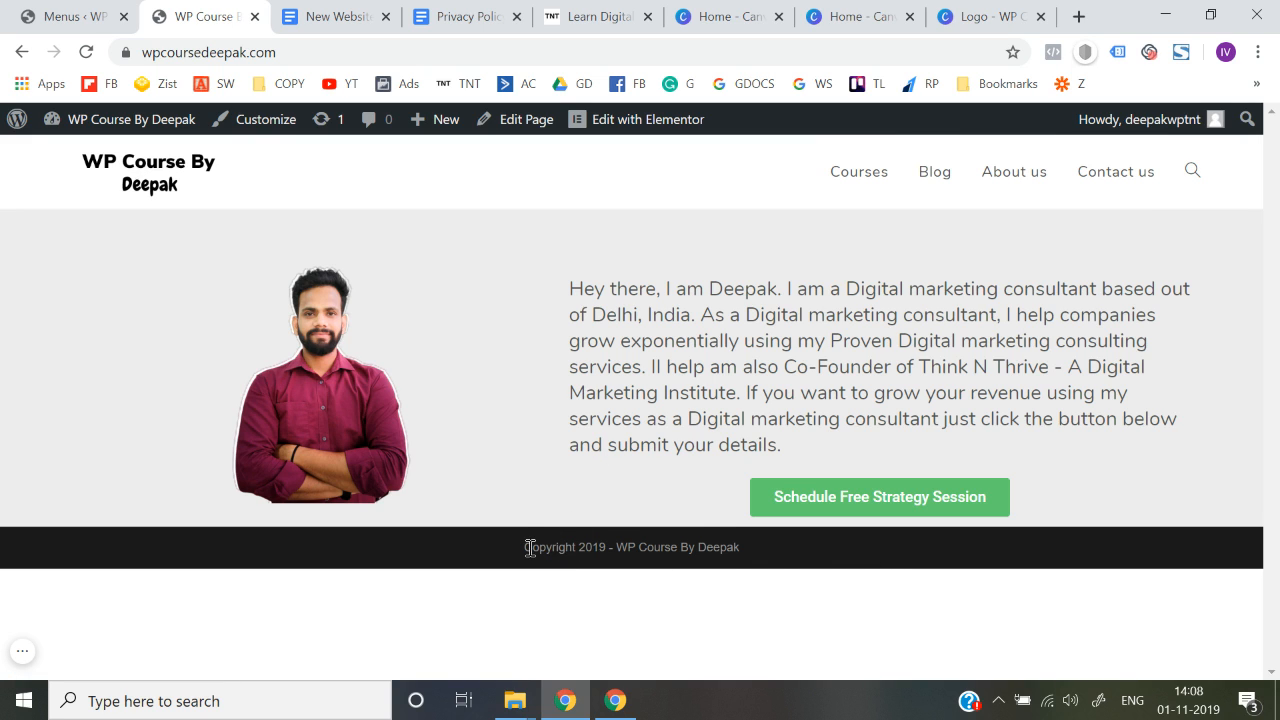
drag(530, 547, 822, 562)
click(860, 563)
drag(537, 543, 843, 557)
click(842, 558)
drag(524, 552, 848, 563)
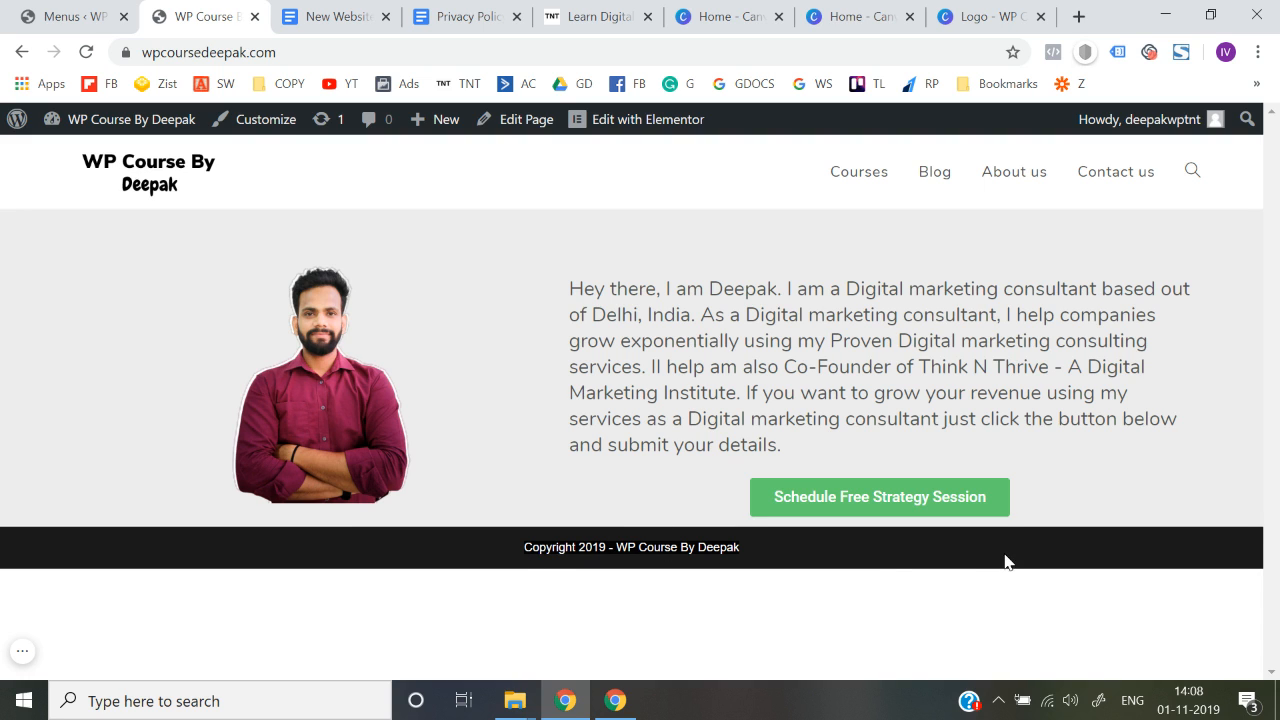
Step: Go to the site's dashboard and start a new page
mouse_move(172, 132)
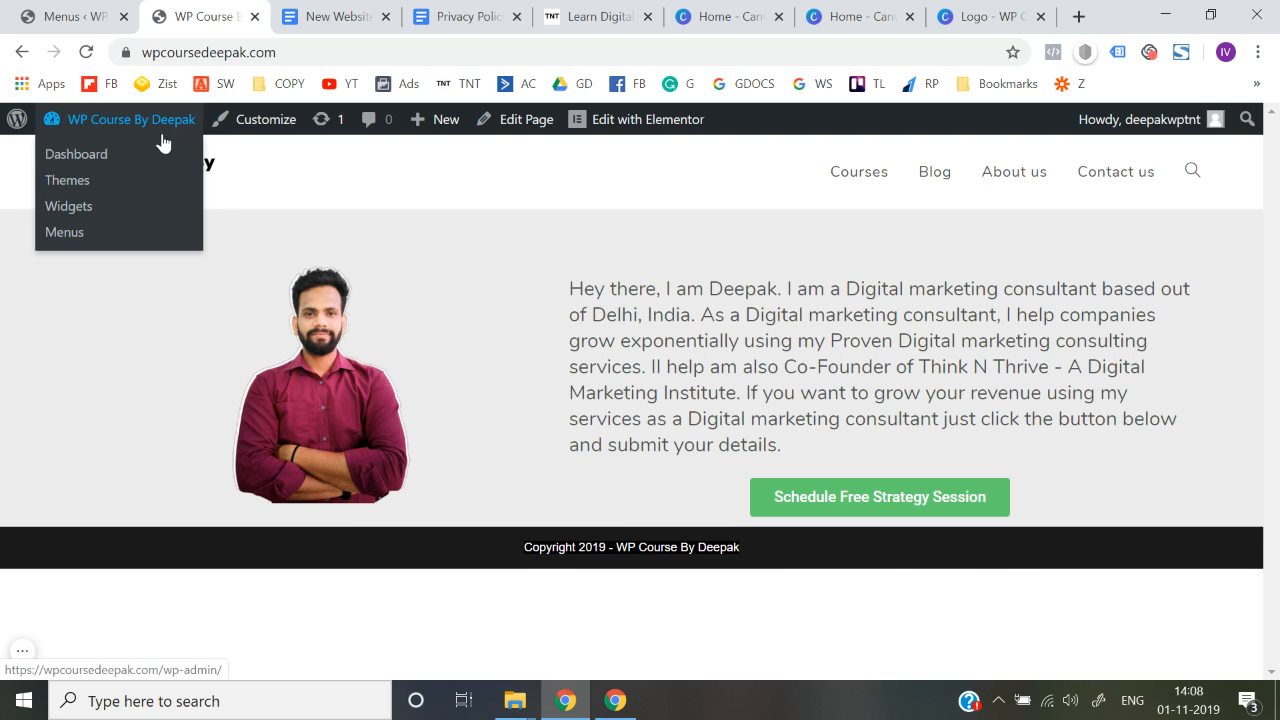
click(78, 156)
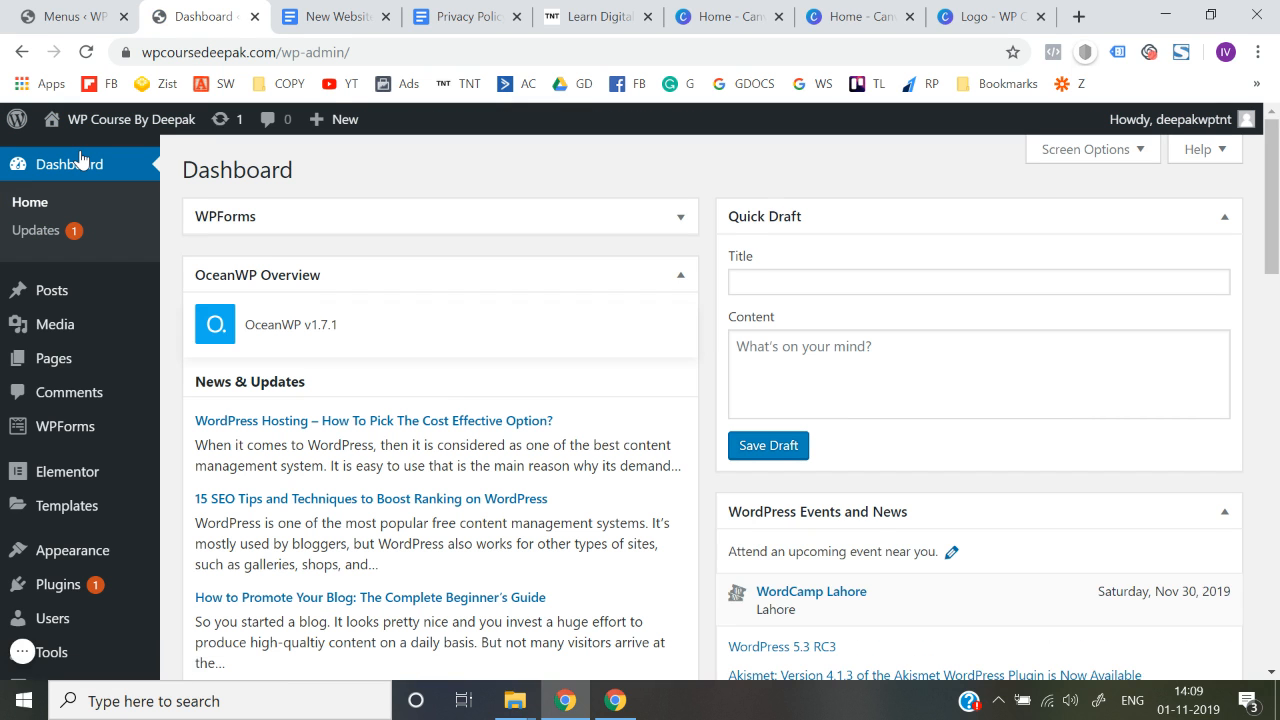
mouse_move(80, 365)
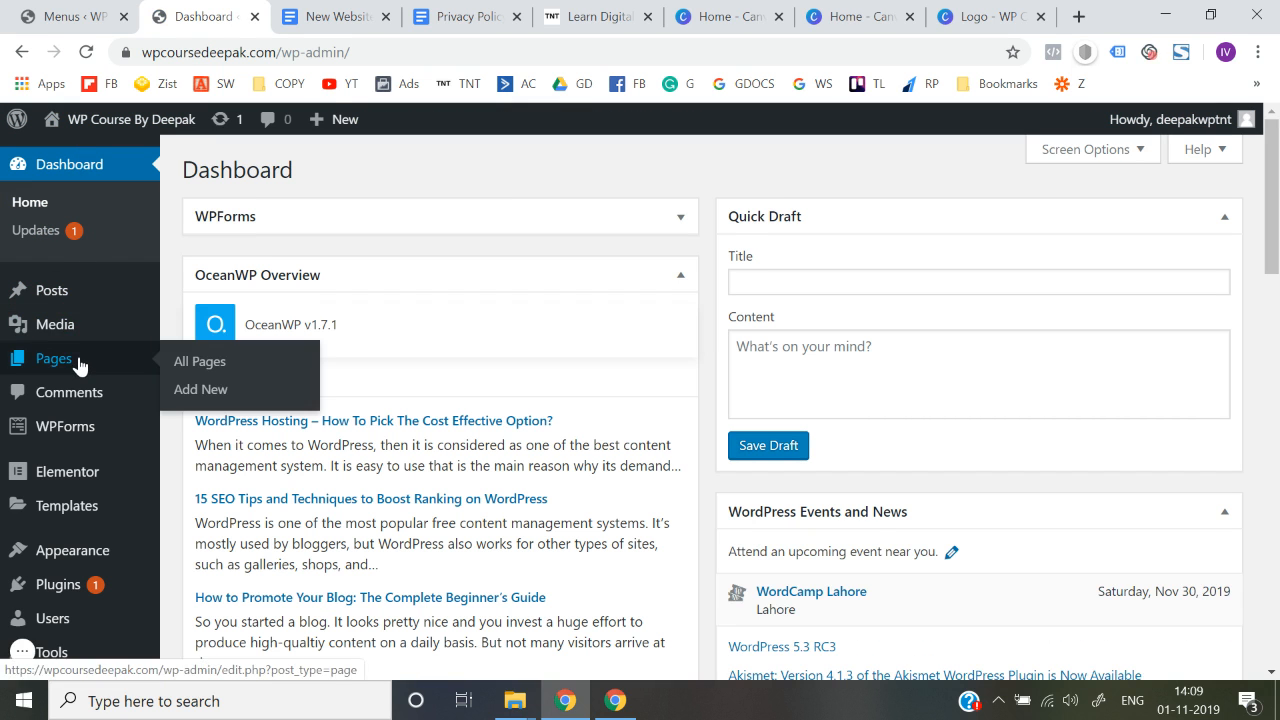
click(208, 392)
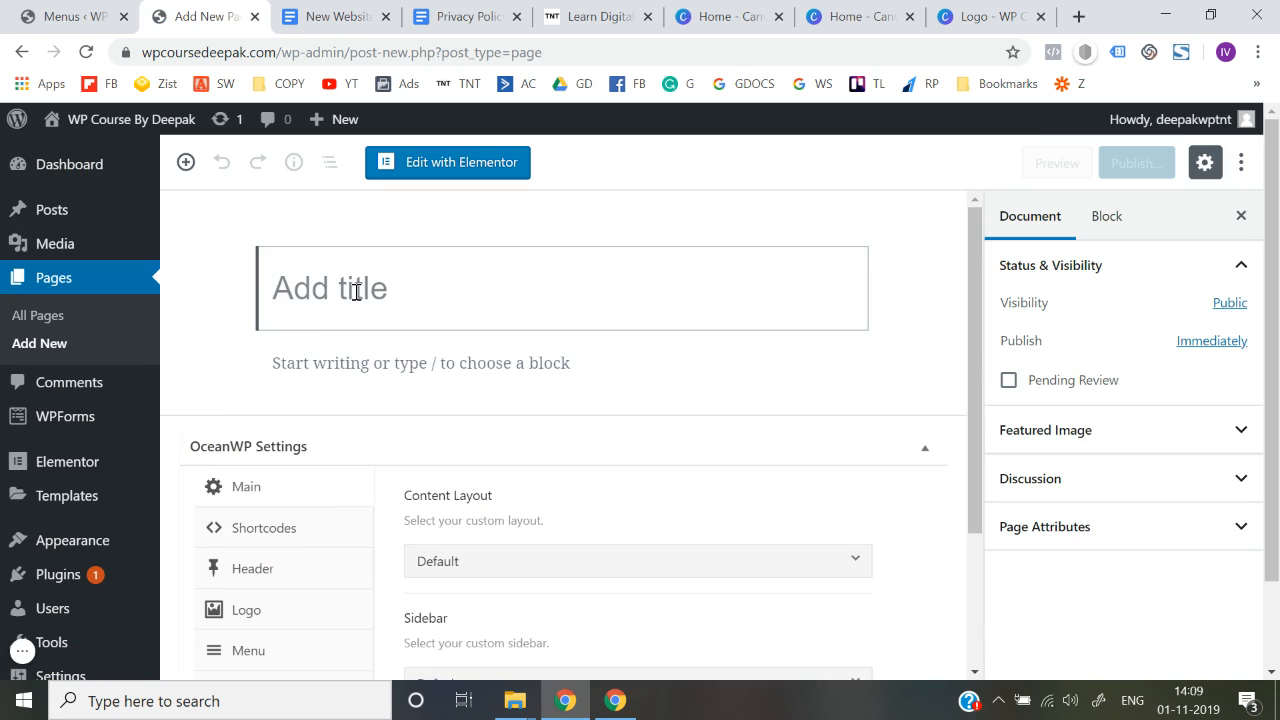
Step: Title the new page "Privacy Policy" and publish it
text(Prica)
text(y)
key(BackSpace)
key(BackSpace)
text(vacy Policy)
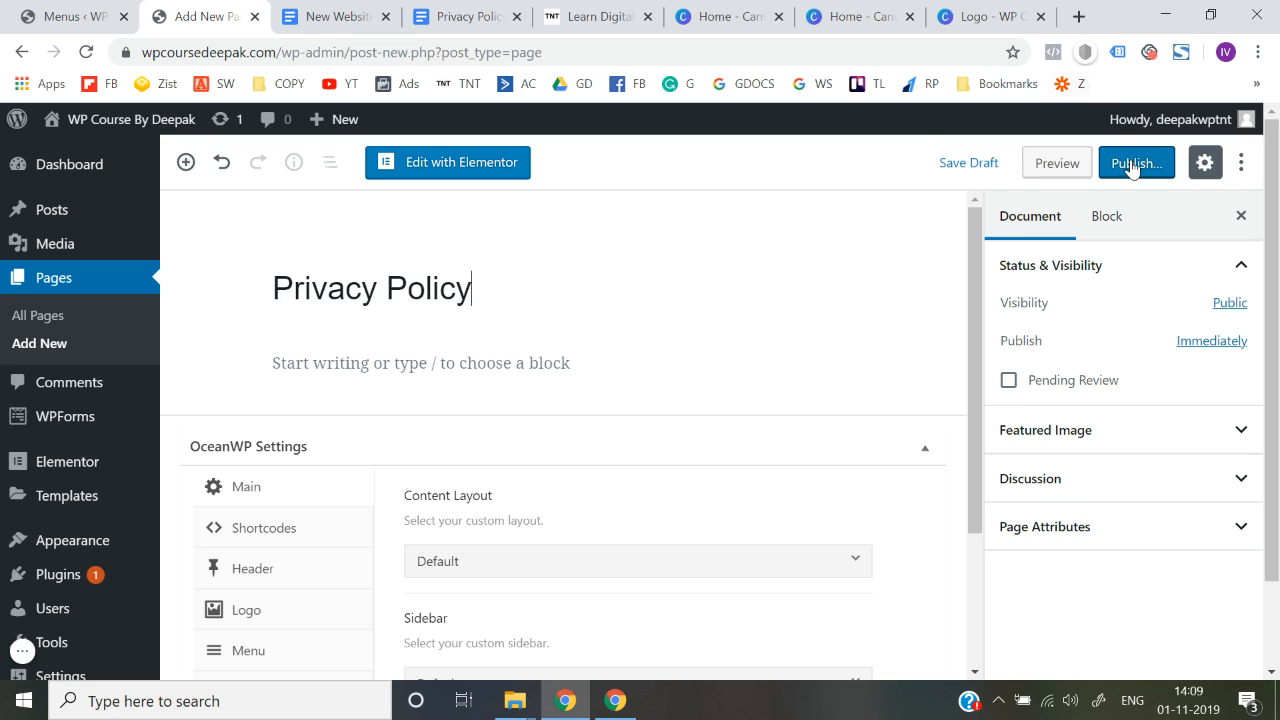
click(1133, 165)
click(1131, 166)
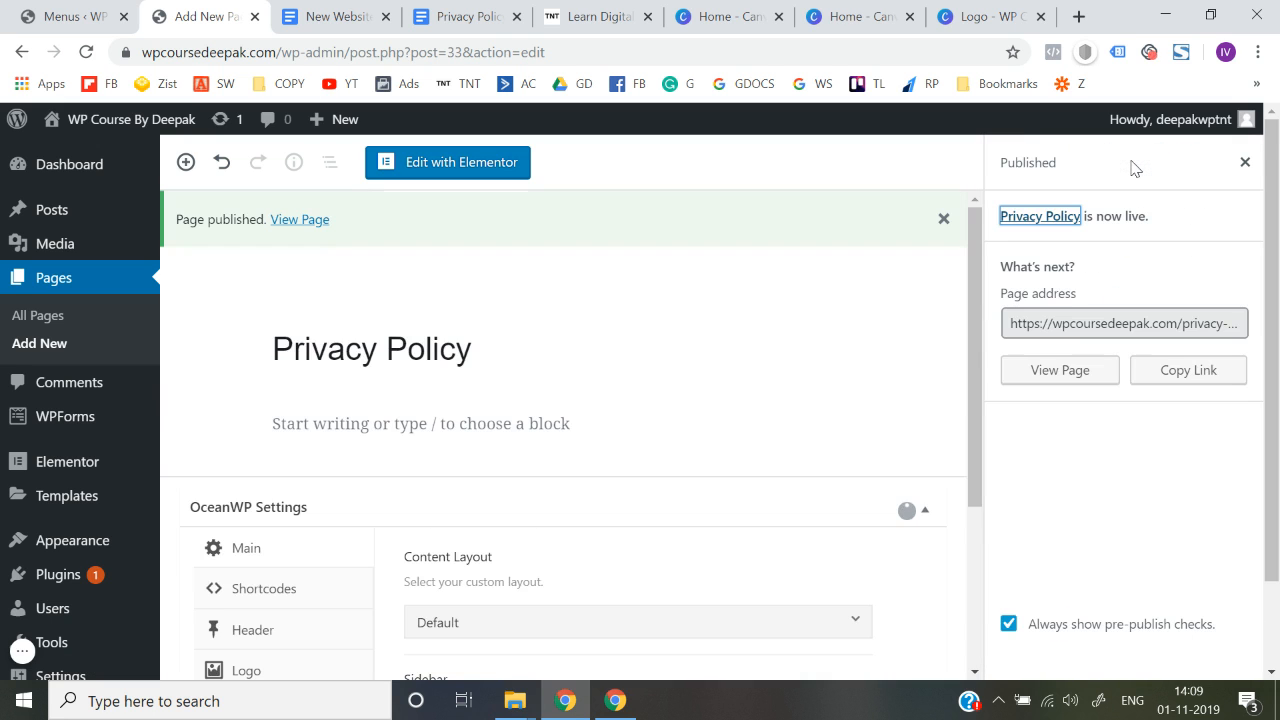
Step: Create a new navigation menu named "Footer menu" in the site's menu settings
scroll(153, 409, down, 1)
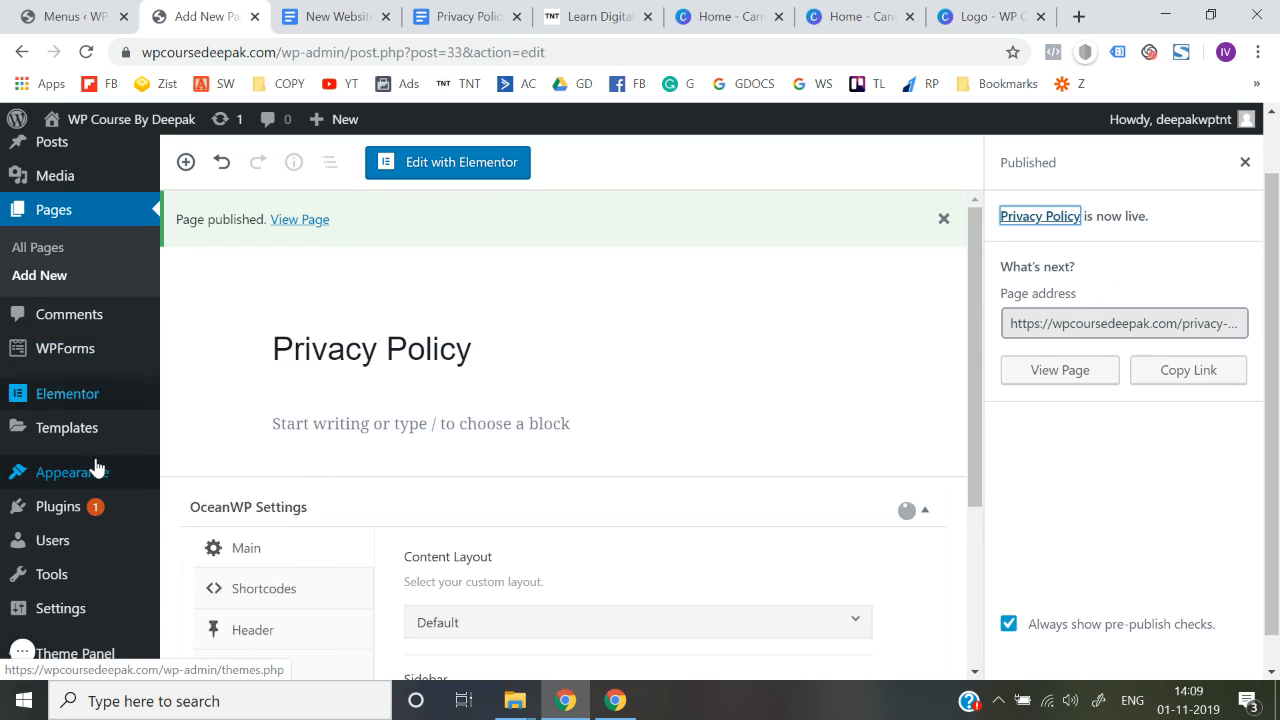
mouse_move(97, 472)
click(205, 561)
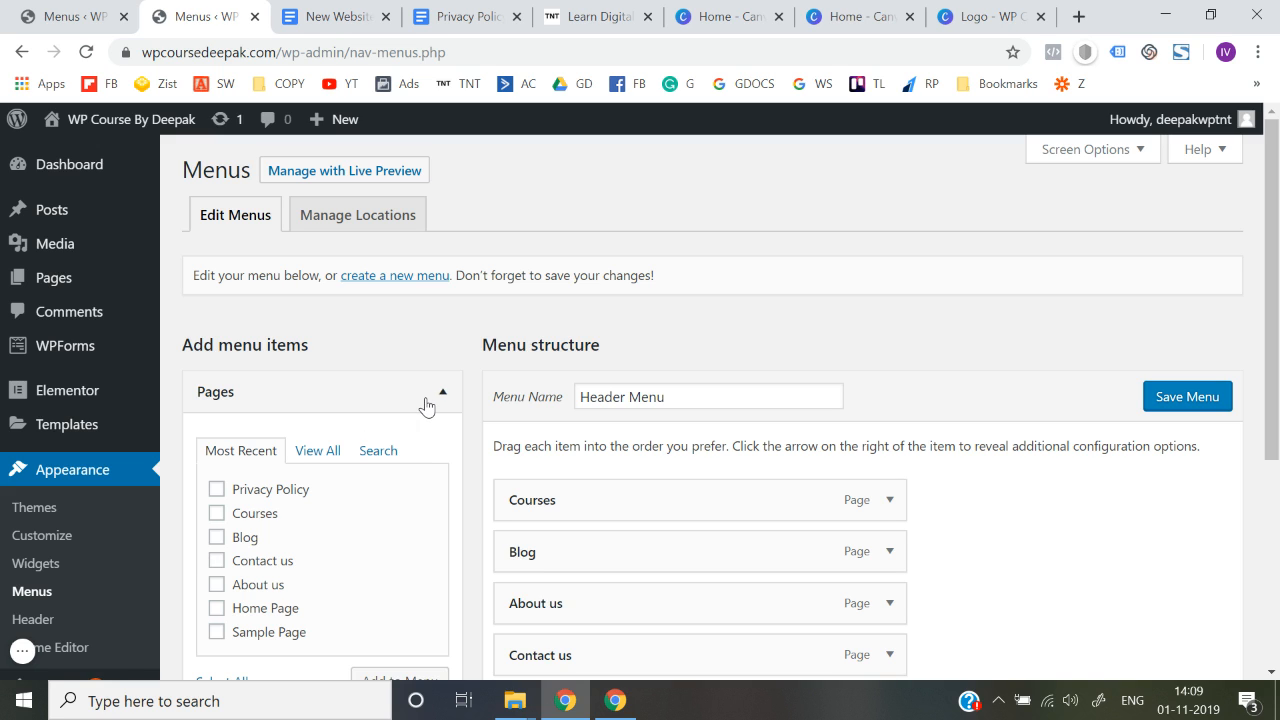
click(396, 280)
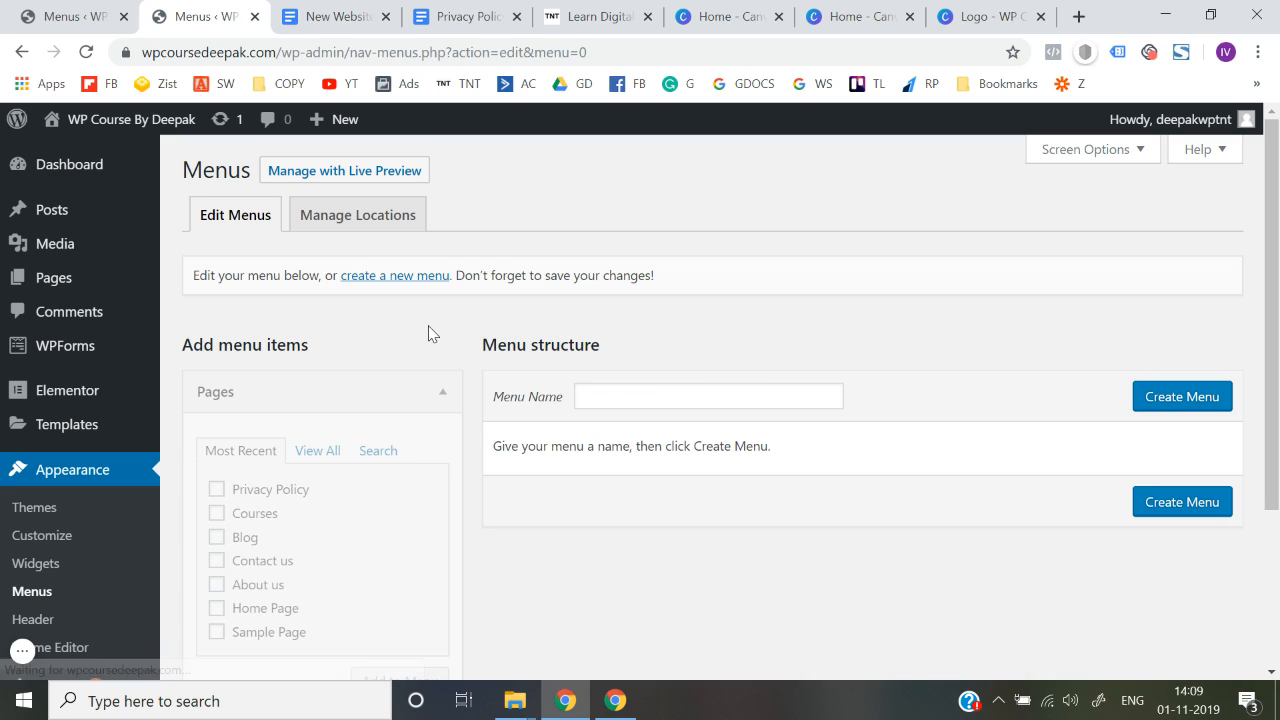
click(610, 392)
text(Footer)
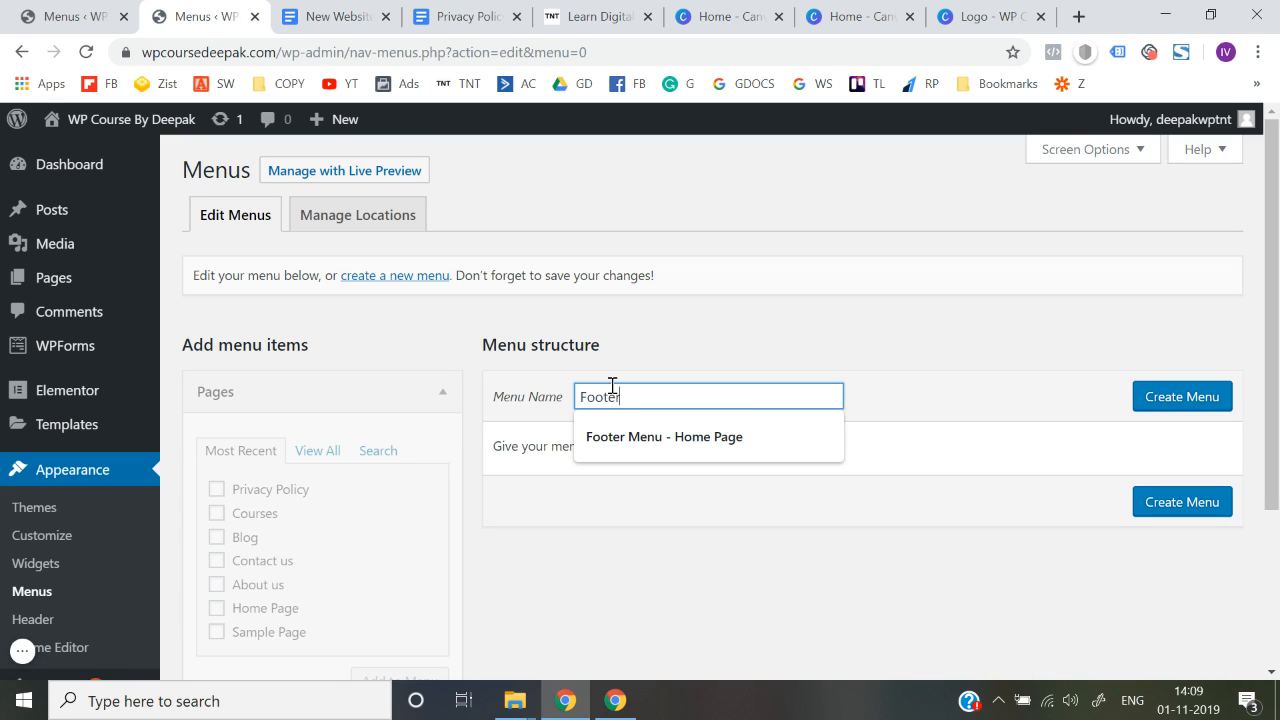
text( menu)
key(Tab)
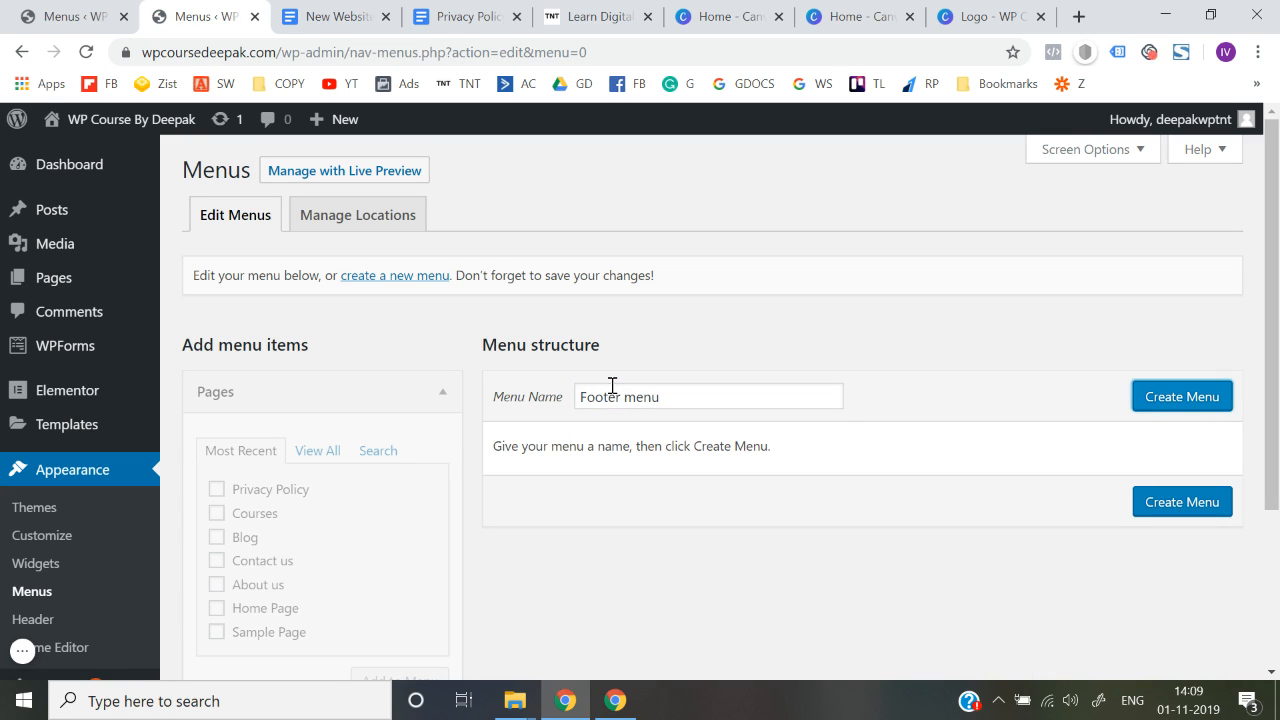
key(Return)
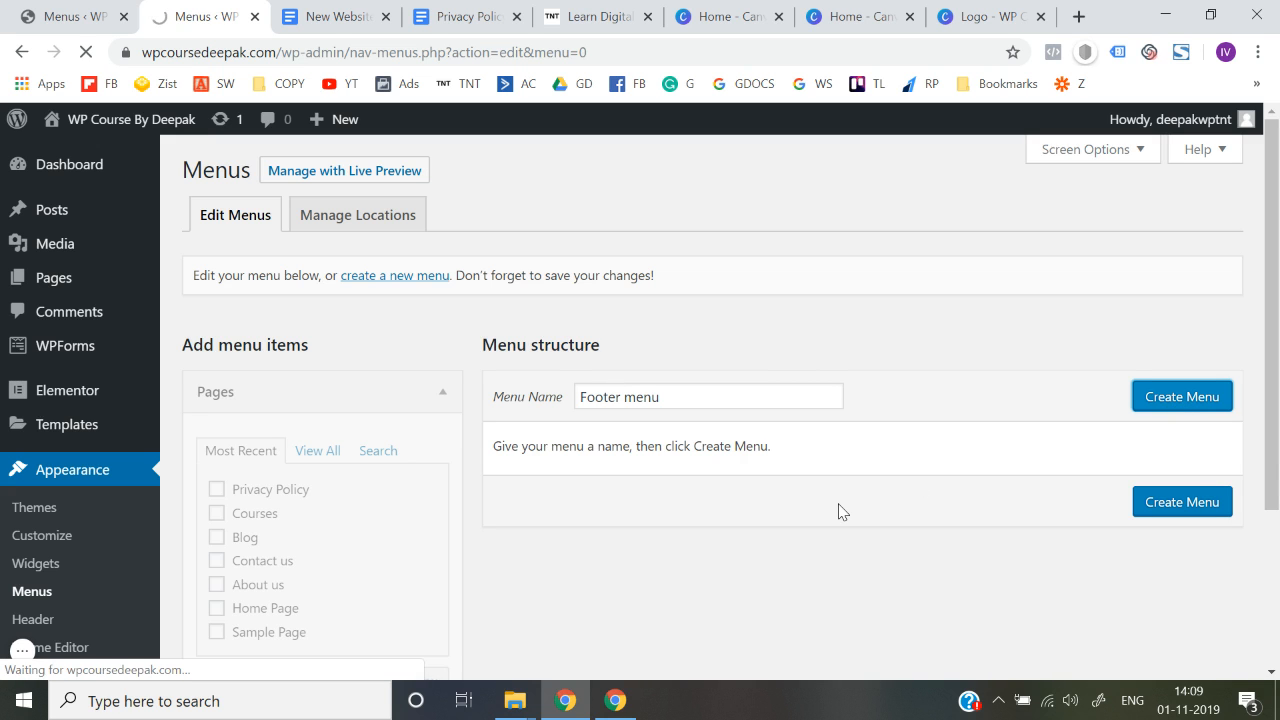
Step: Add the Privacy Policy page to the footer menu
scroll(840, 510, down, 2)
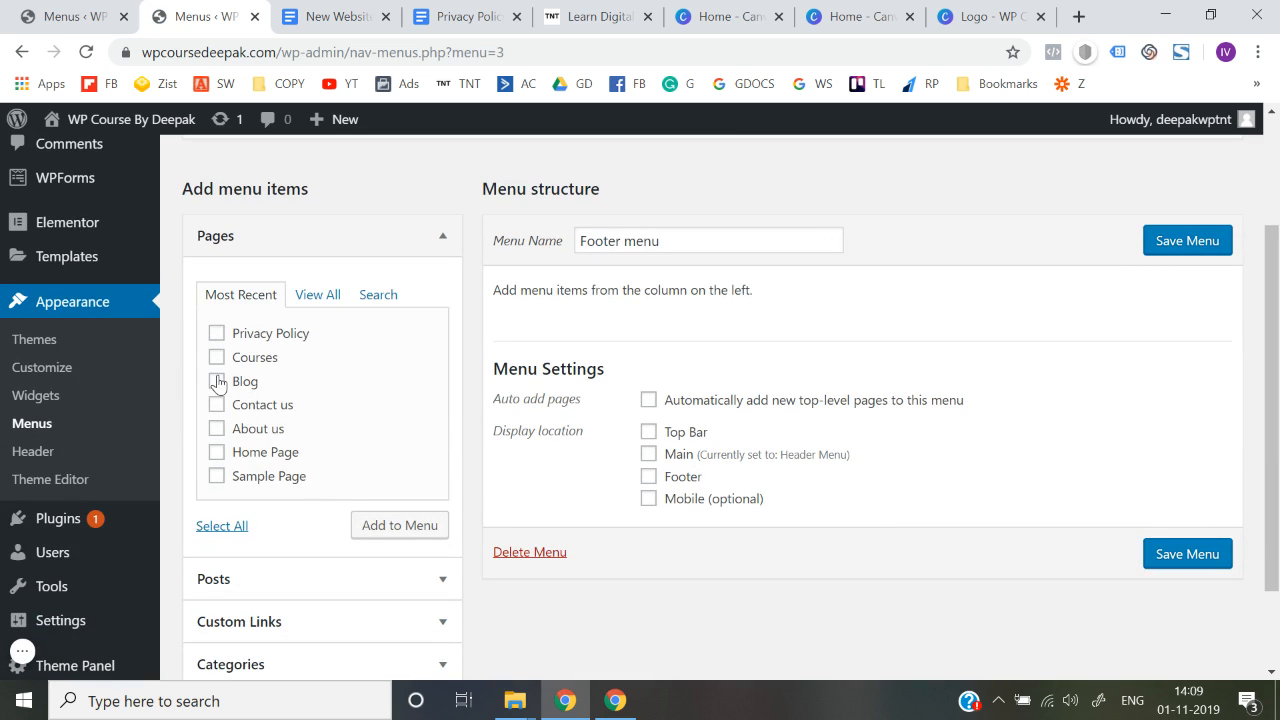
click(216, 333)
click(372, 527)
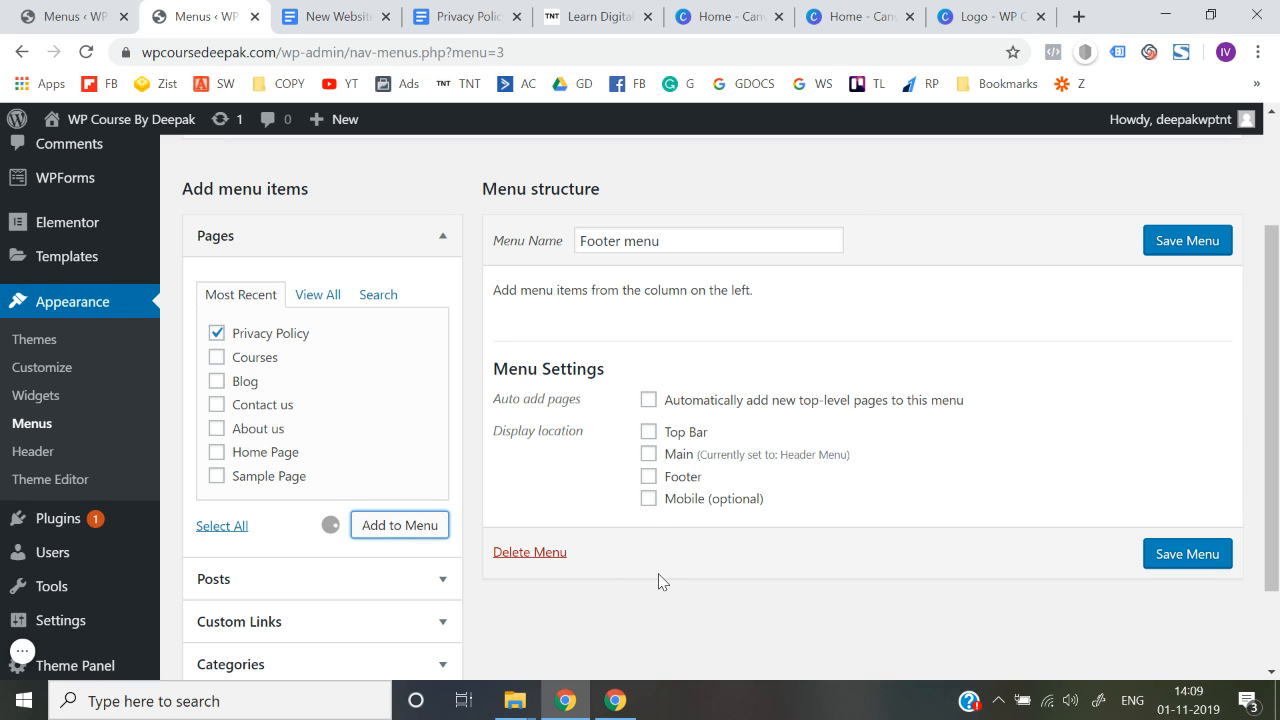
Step: Assign the menu to the Footer display location and save it
scroll(660, 580, down, 1)
click(648, 485)
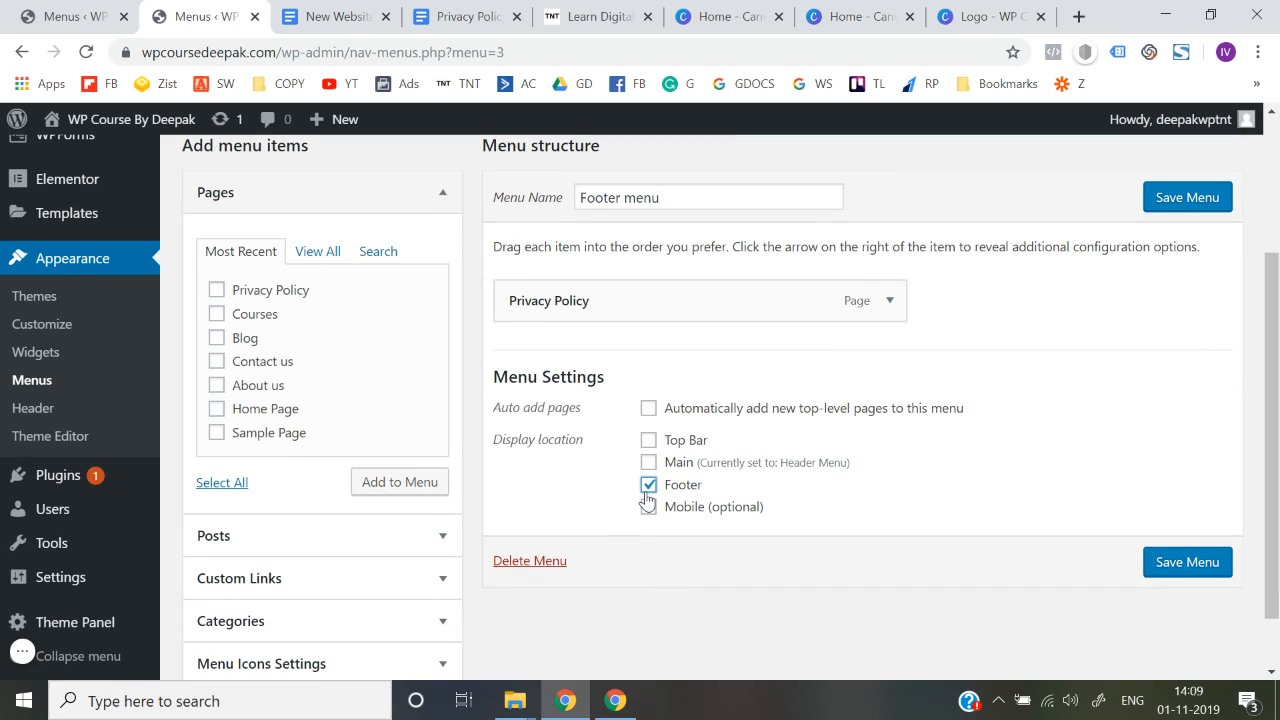
click(1217, 583)
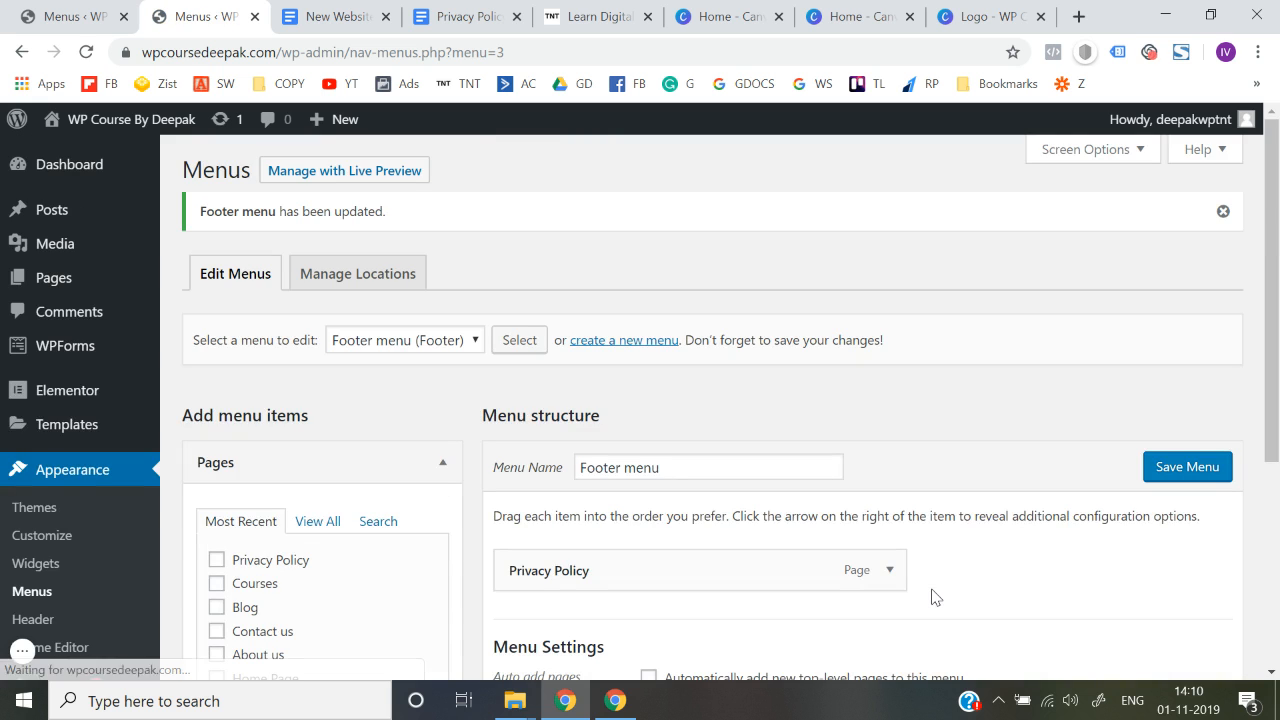
scroll(932, 597, down, 3)
scroll(932, 597, up, 3)
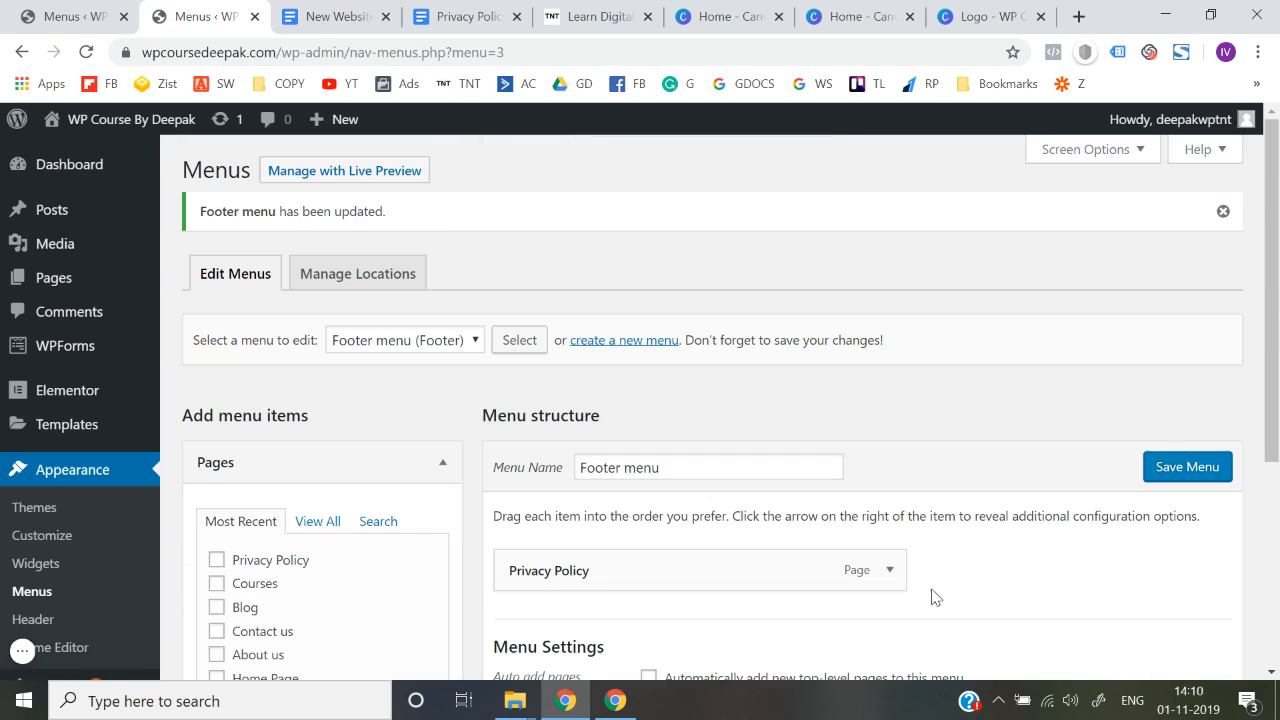
Step: Open the live site in a new browser tab and check its header and footer
mouse_move(110, 122)
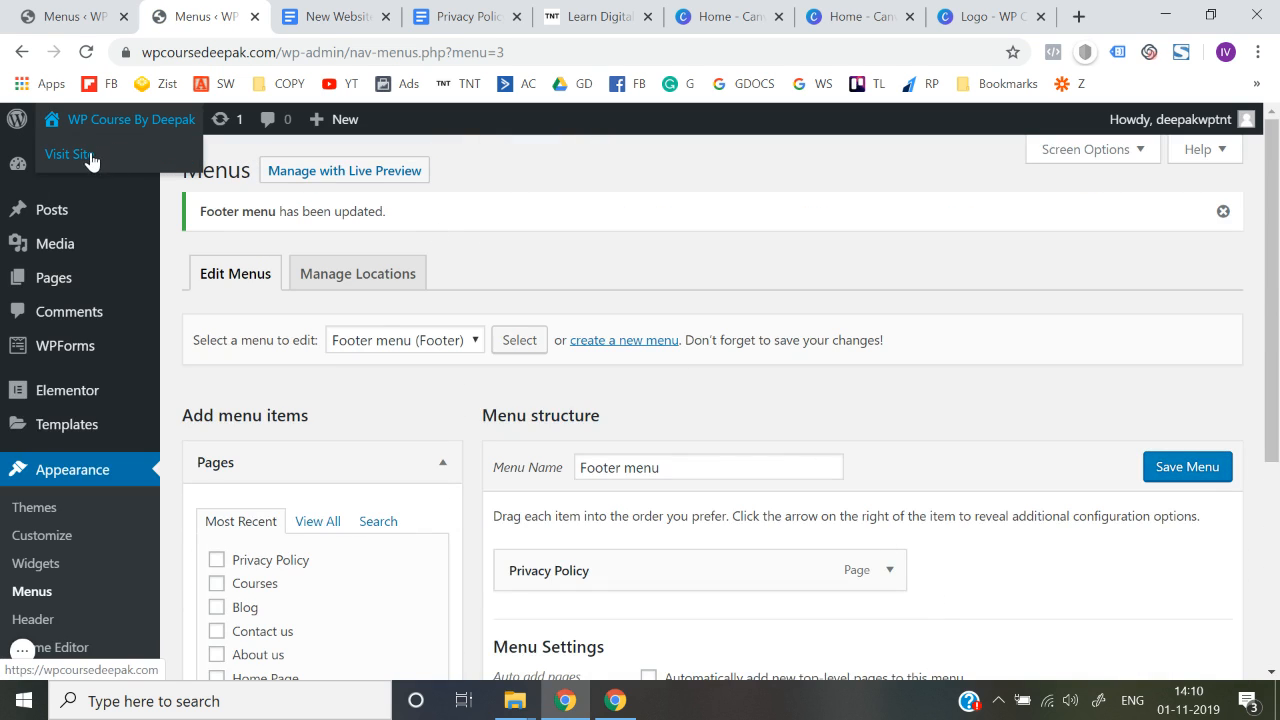
right_click(89, 157)
click(120, 170)
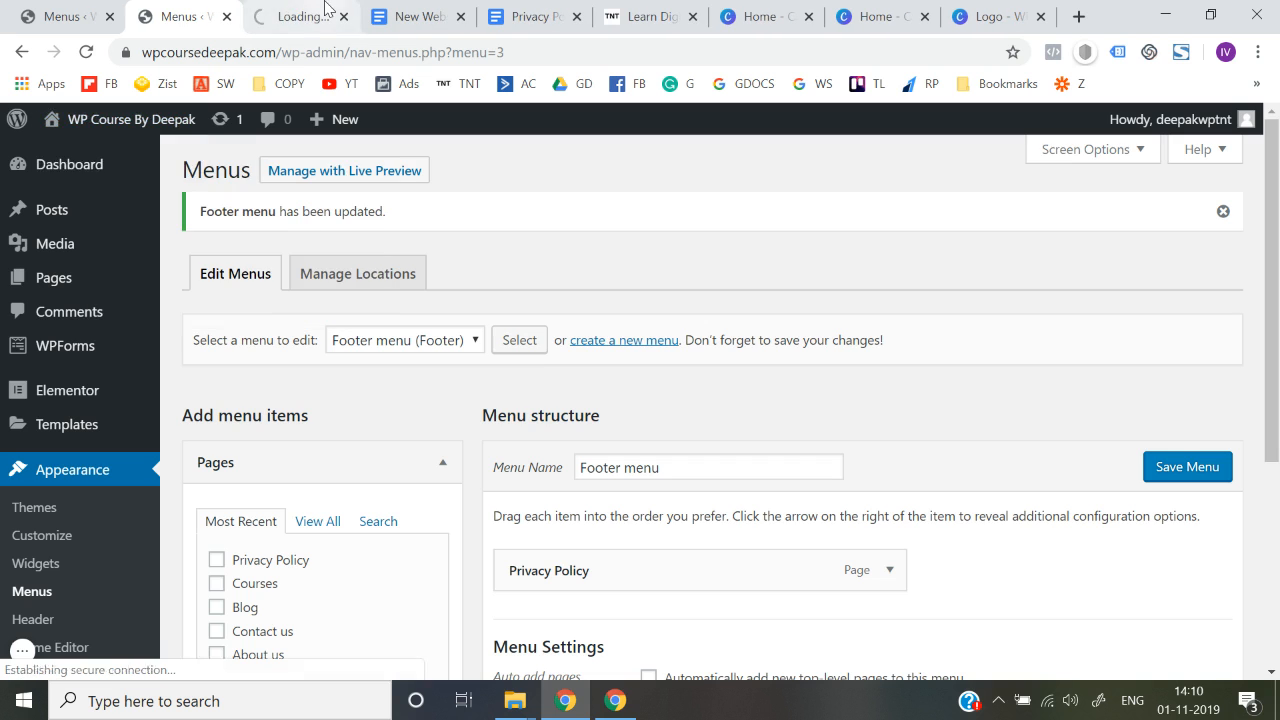
key(ctrl+Tab)
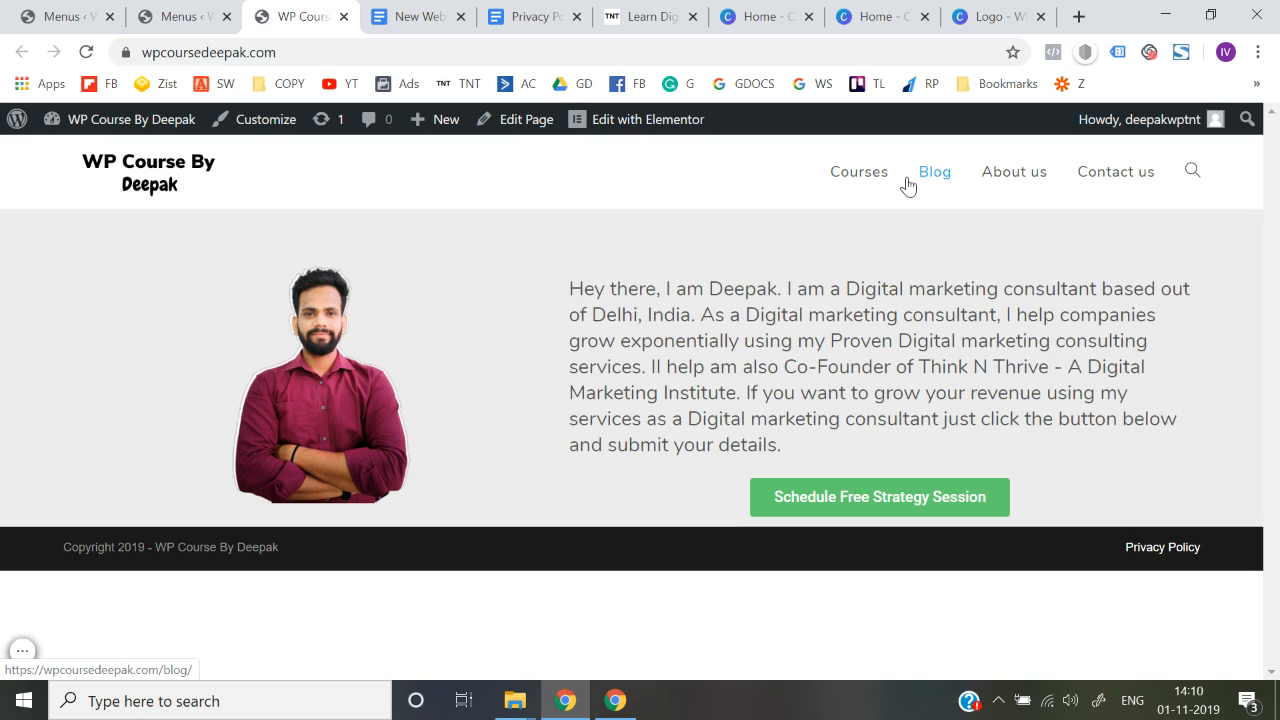
Step: Return to the menu settings and load Header Menu (Main) for editing
click(218, 12)
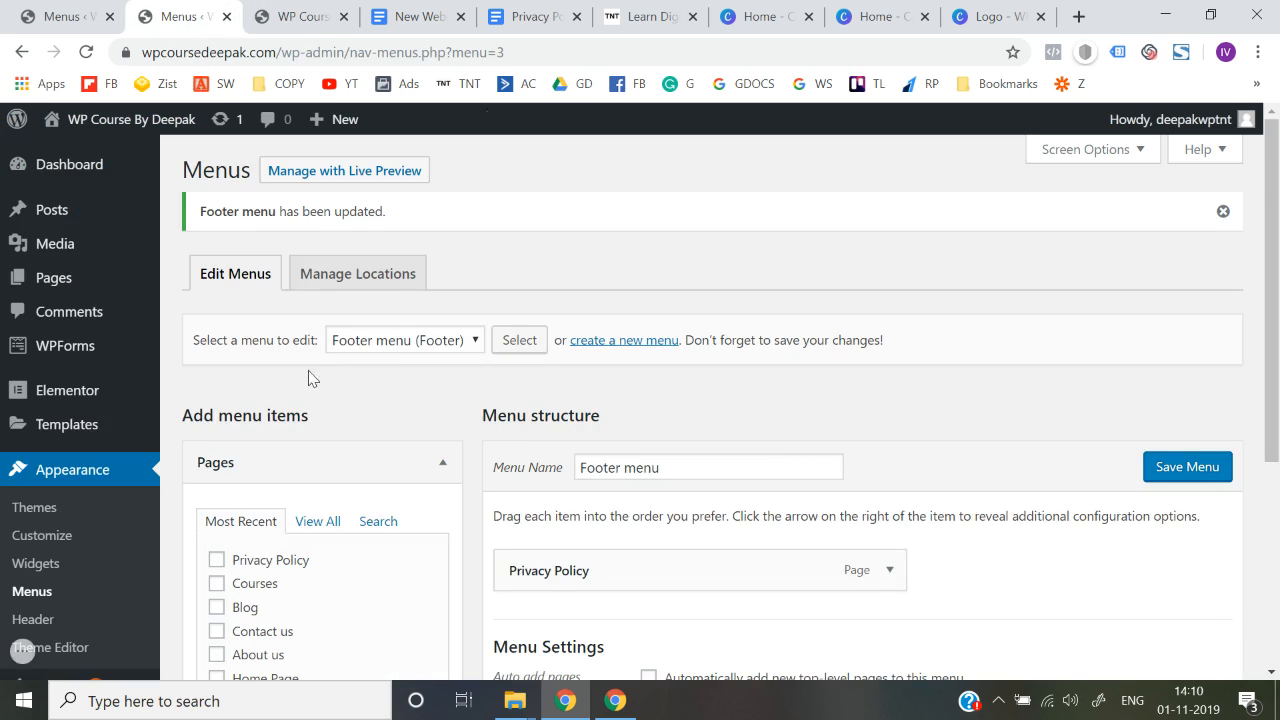
scroll(312, 386, down, 1)
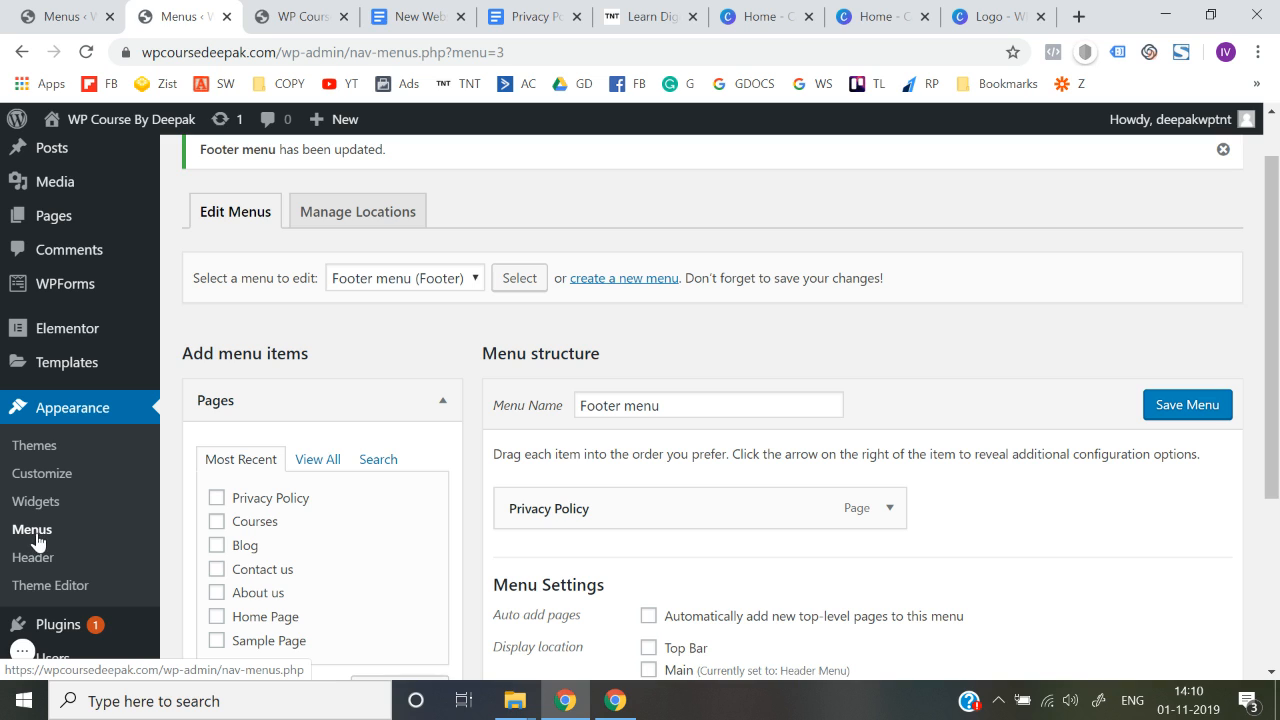
click(414, 290)
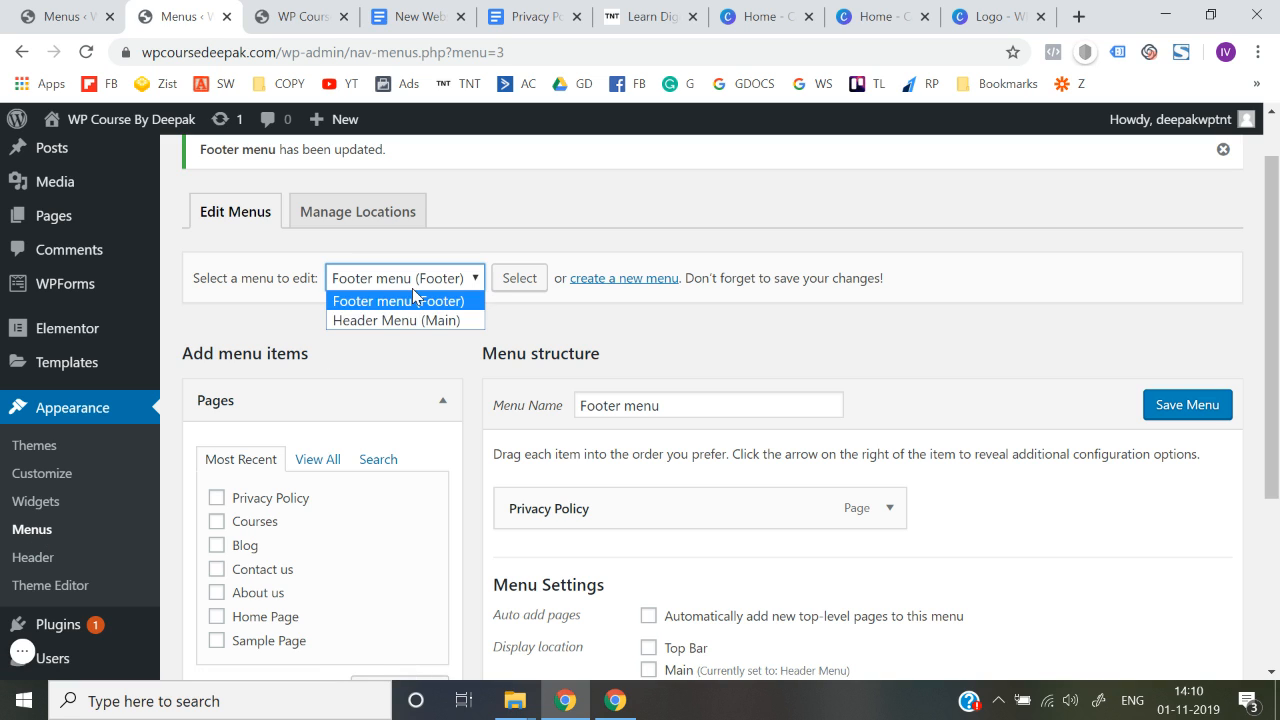
click(404, 322)
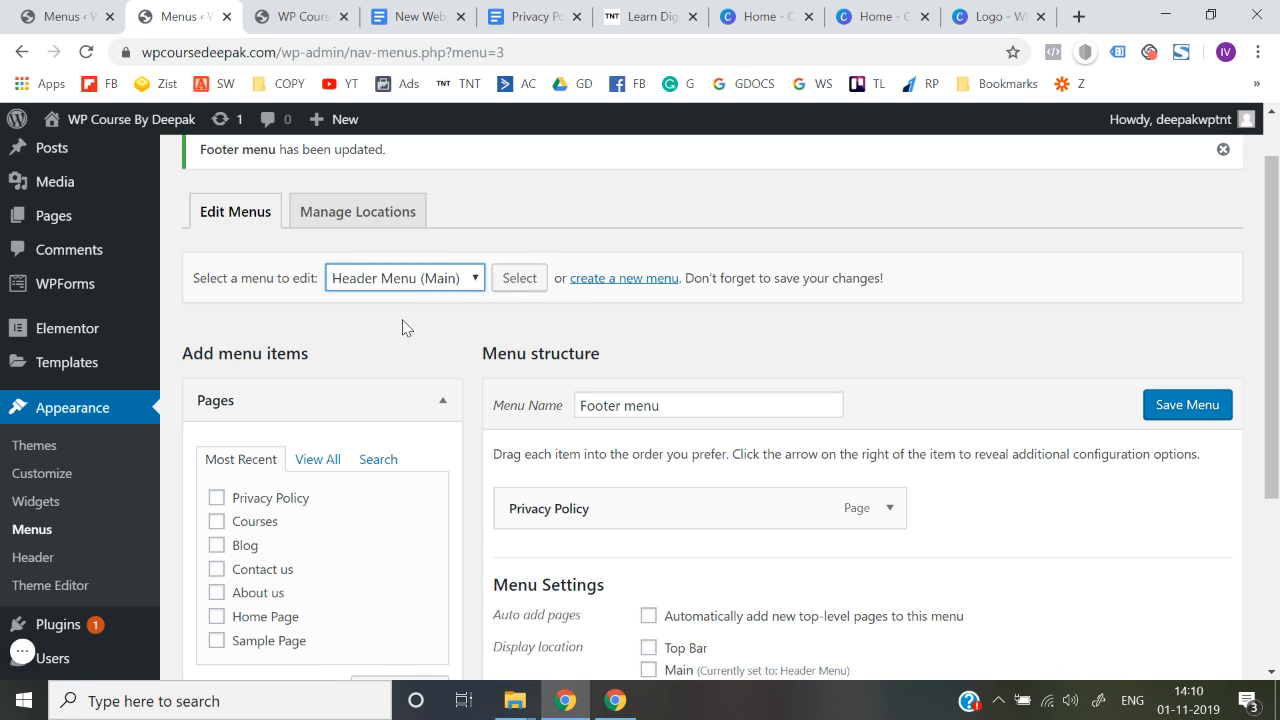
click(519, 280)
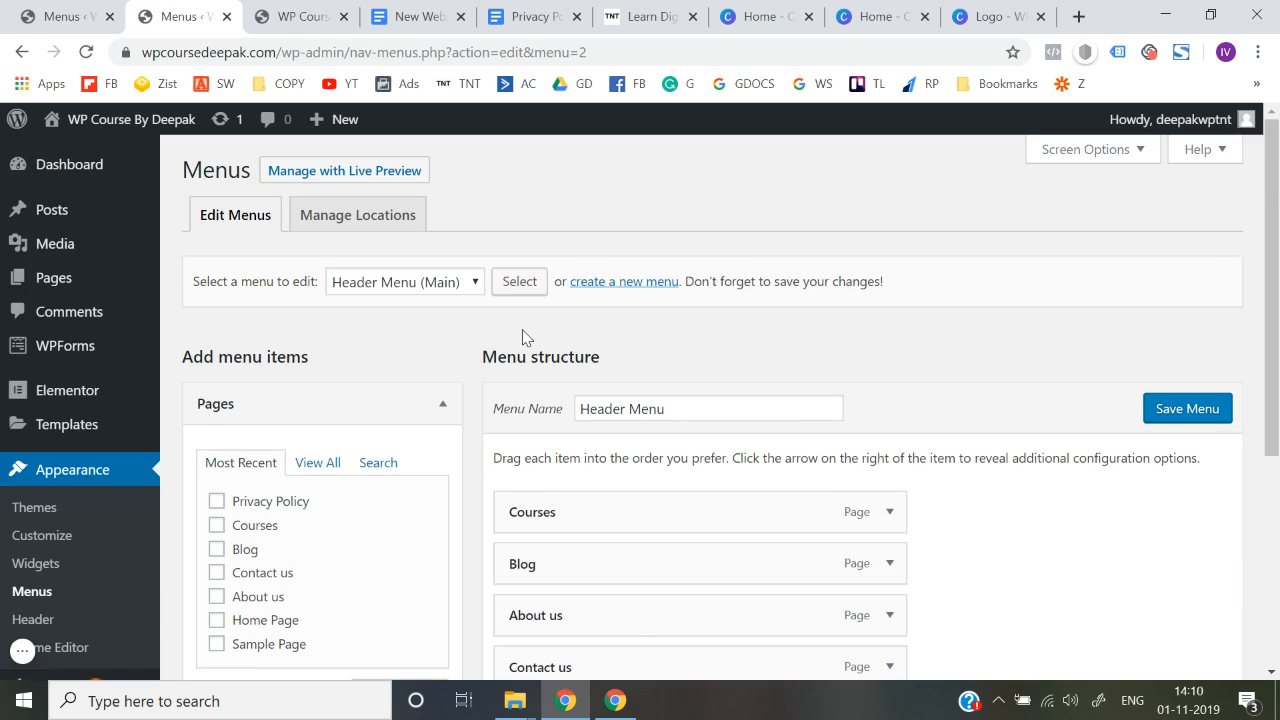
Step: Open the icon library for the Courses menu item and search Font Awesome for "cou"
scroll(557, 322, down, 2)
click(889, 316)
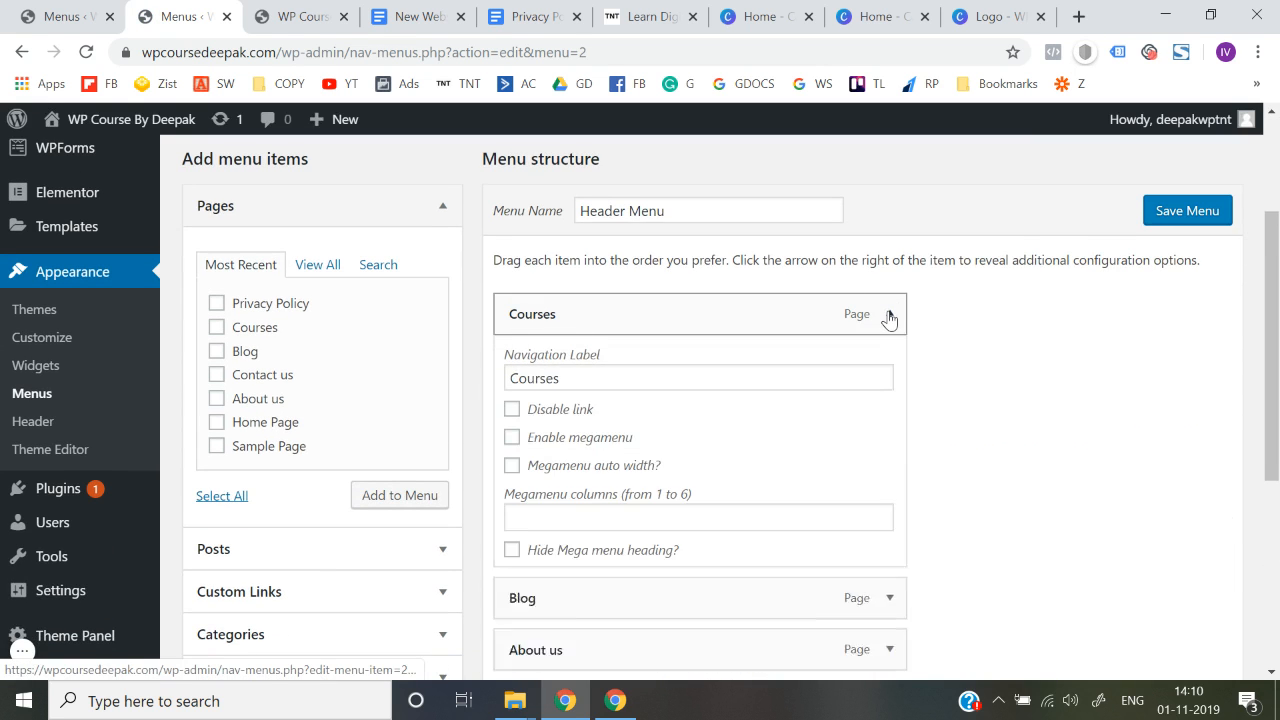
scroll(889, 316, down, 1)
scroll(717, 385, down, 1)
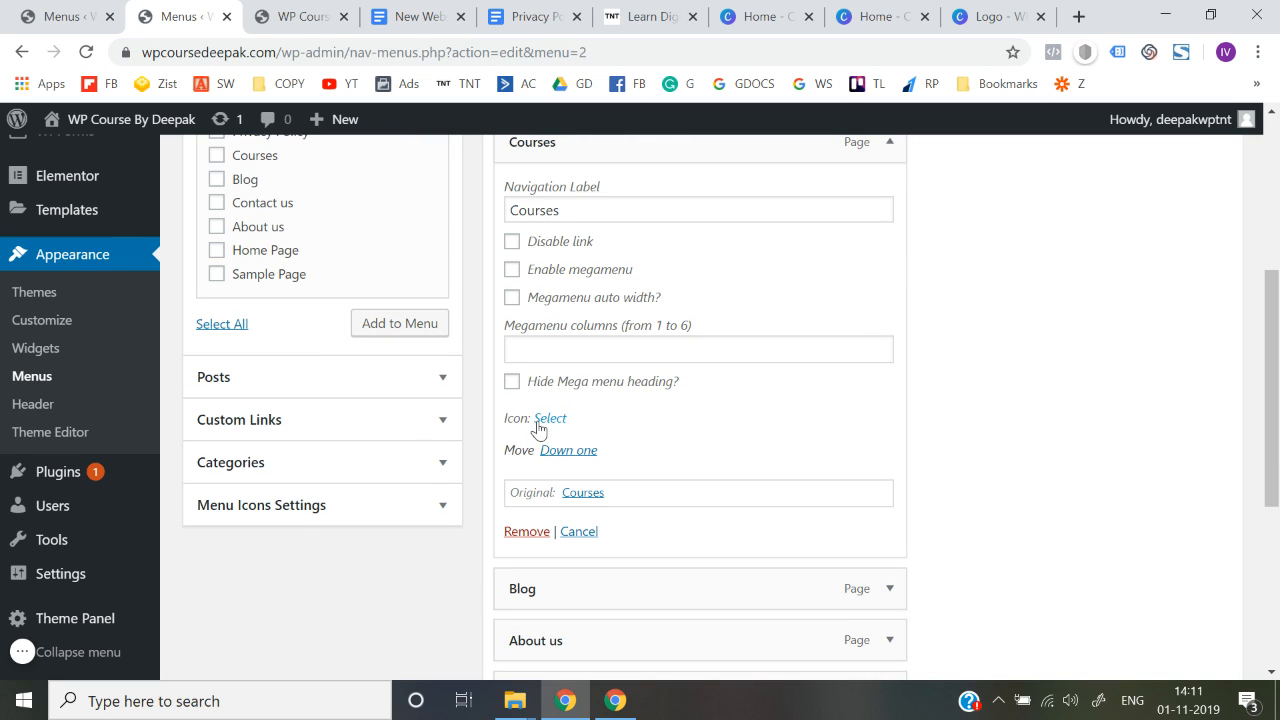
click(539, 419)
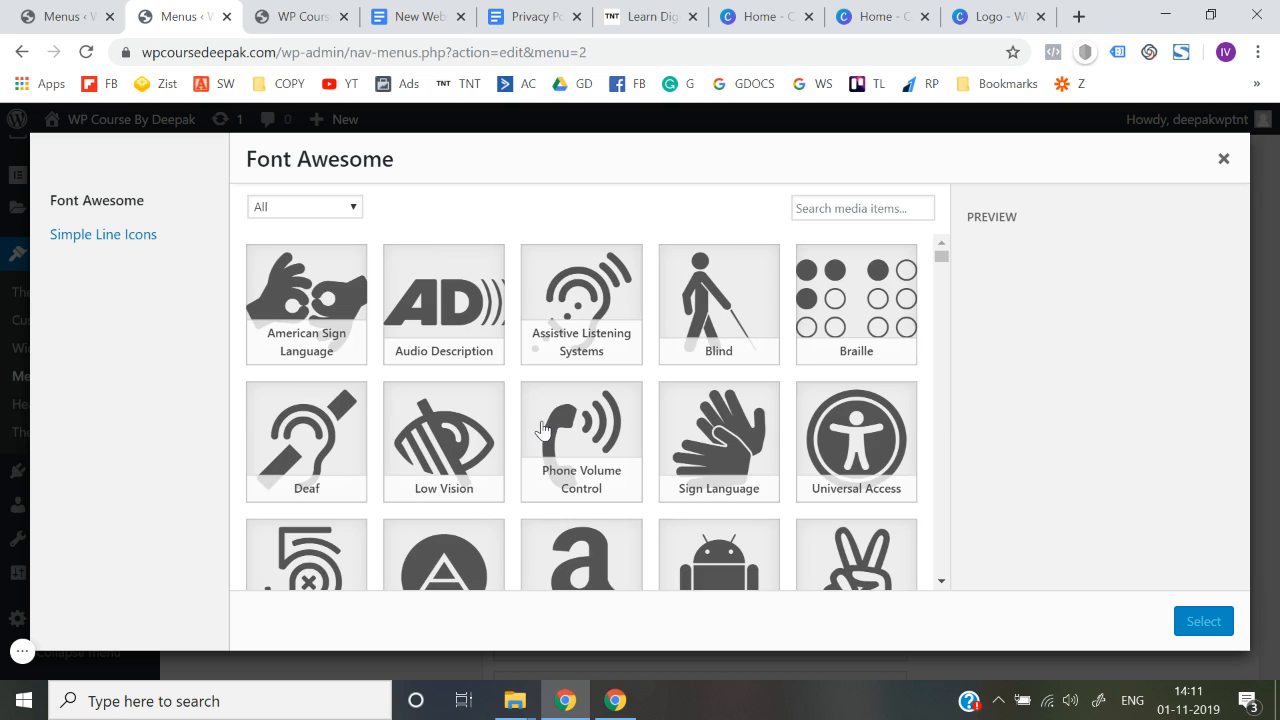
click(833, 212)
text(cou)
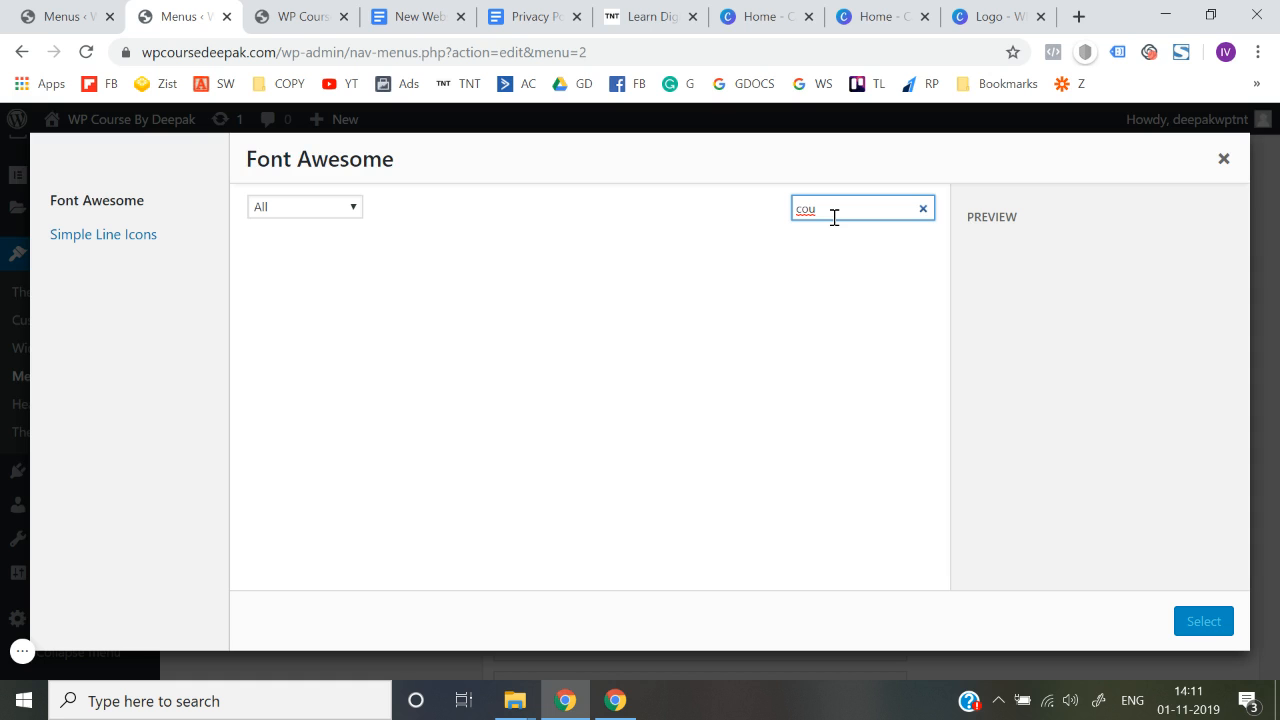
Step: Assign the Cursor icon from Simple Line Icons to the Courses menu item
click(122, 236)
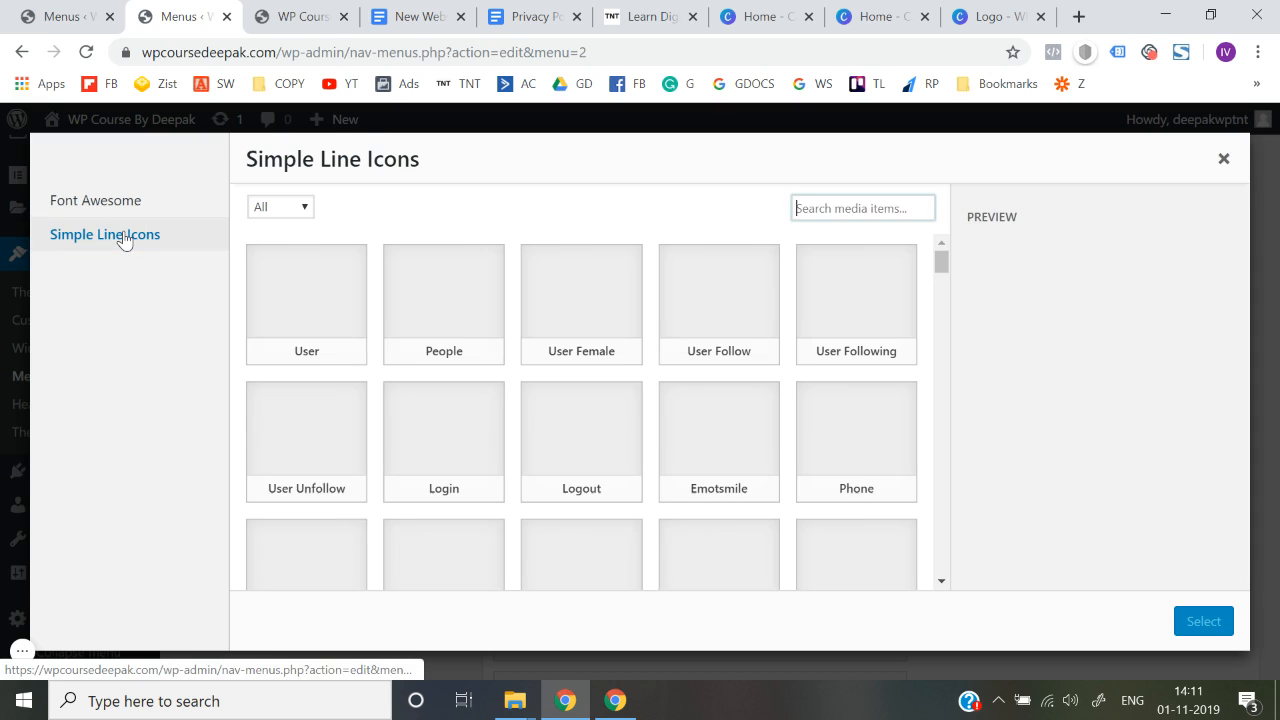
scroll(433, 375, down, 5)
scroll(433, 375, down, 12)
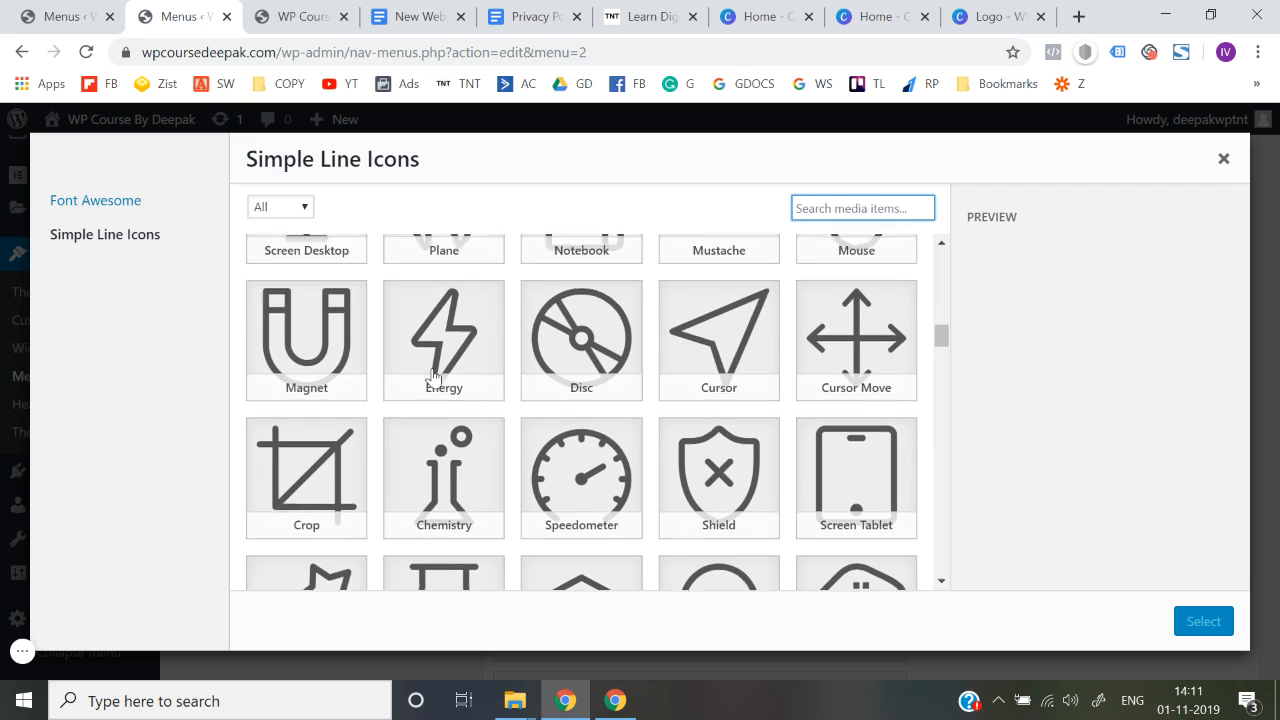
scroll(433, 375, up, 15)
scroll(462, 404, down, 10)
scroll(462, 404, down, 5)
click(731, 370)
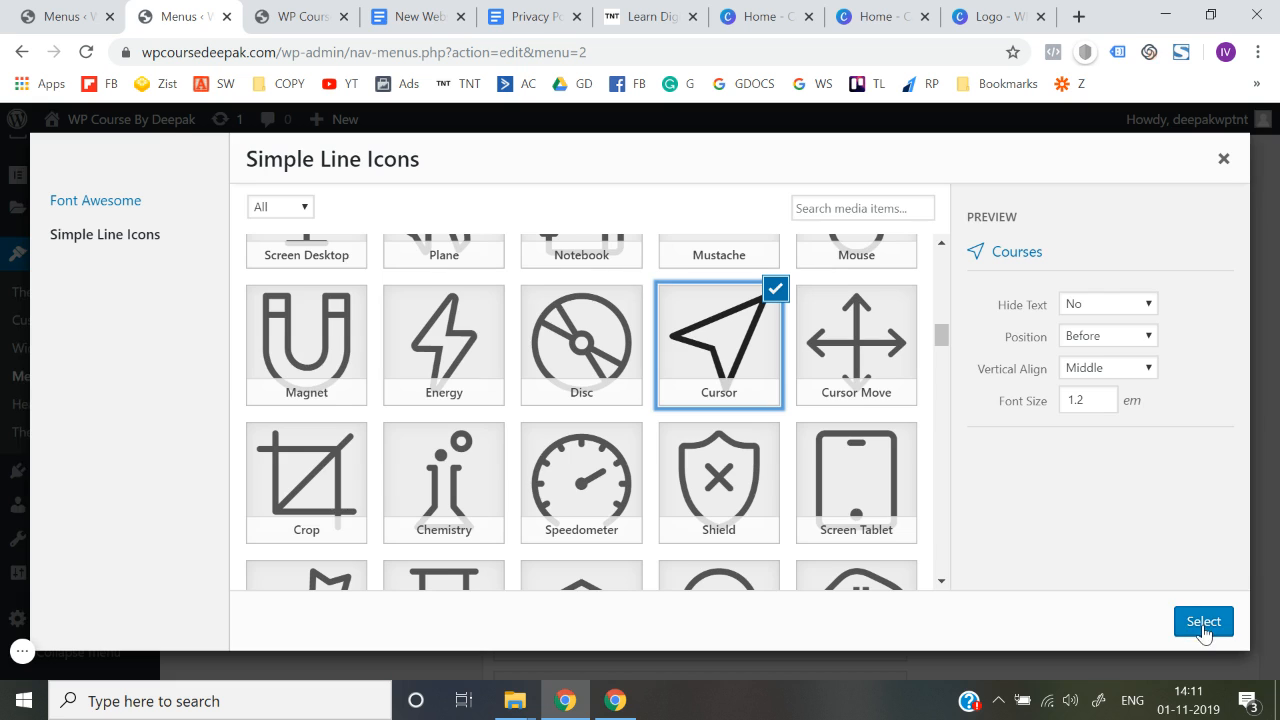
click(1203, 622)
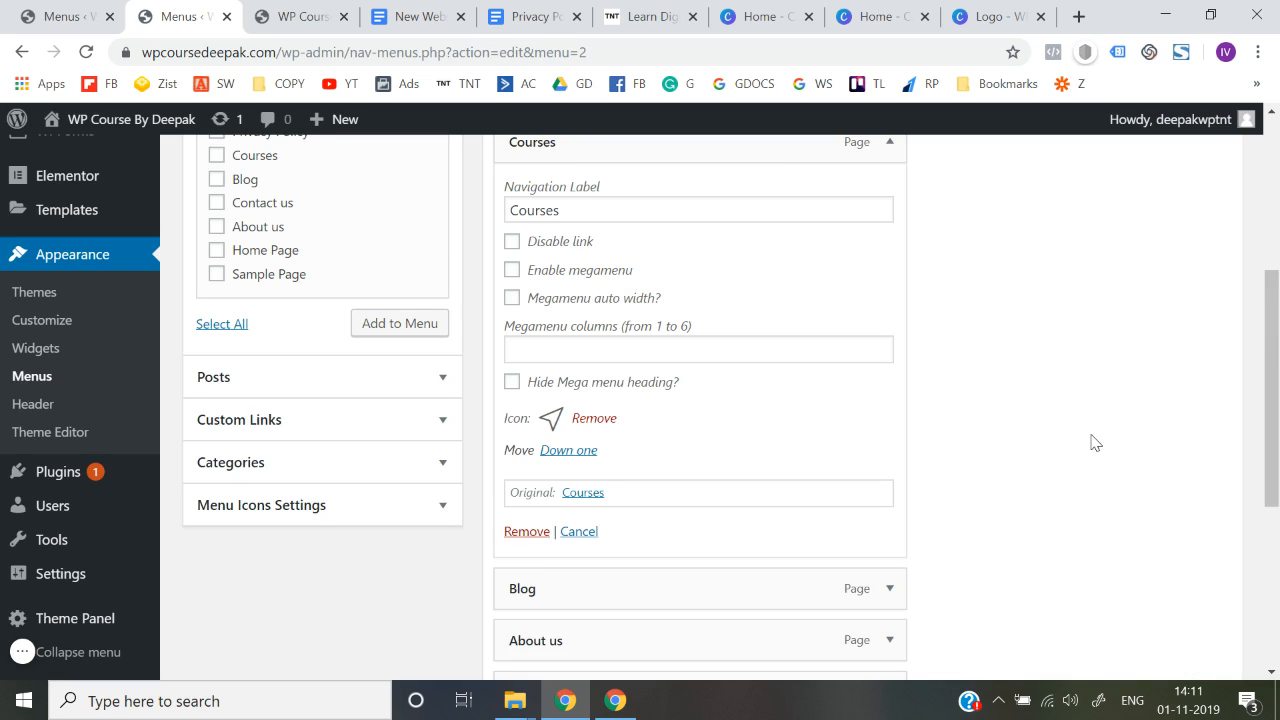
Step: Save the header menu and reload the live site to check the Courses item's icon
scroll(1092, 443, down, 4)
click(1176, 582)
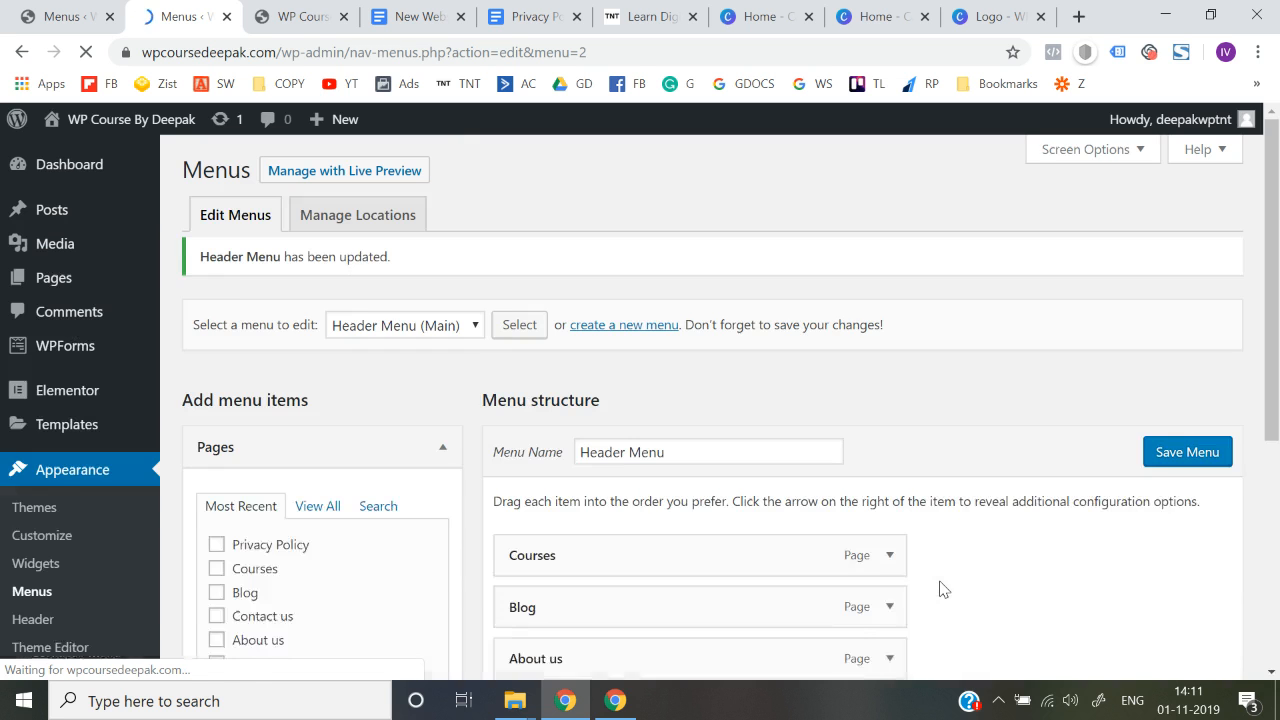
click(300, 16)
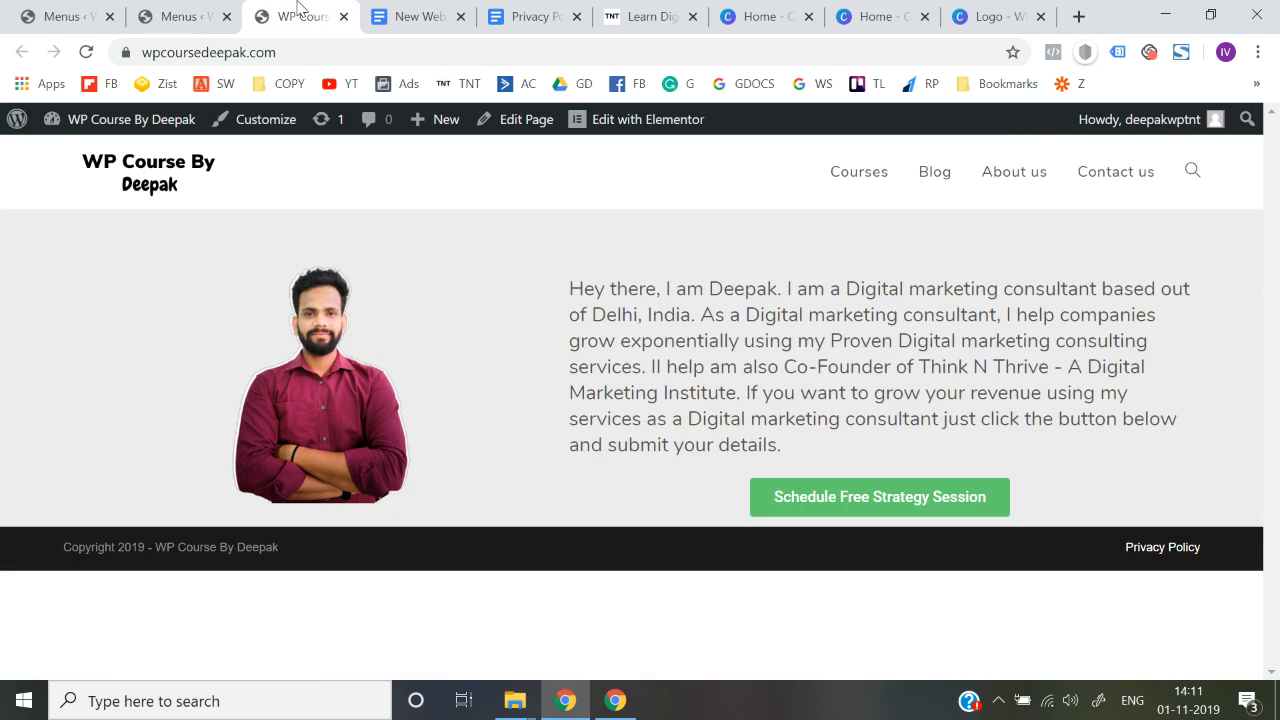
click(310, 58)
key(Return)
Step: Remove the icon from the Courses item in the header menu and save the menu
click(204, 8)
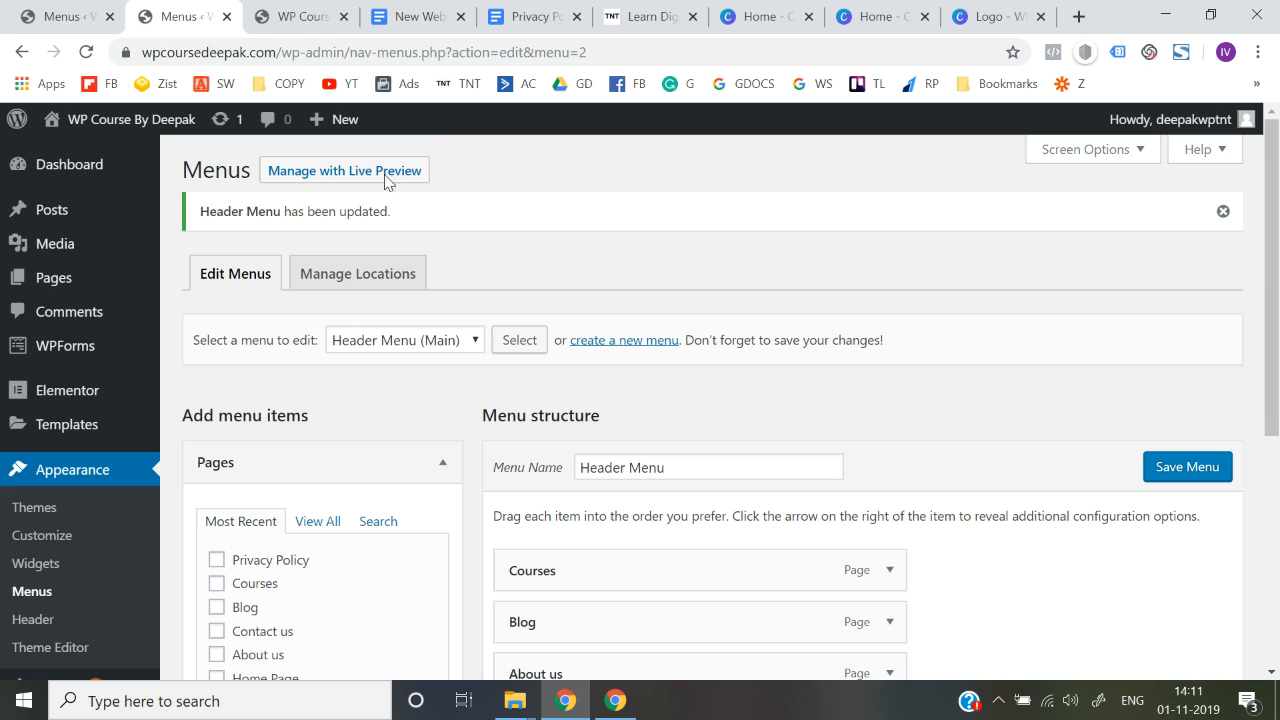
scroll(623, 410, down, 3)
scroll(623, 410, up, 1)
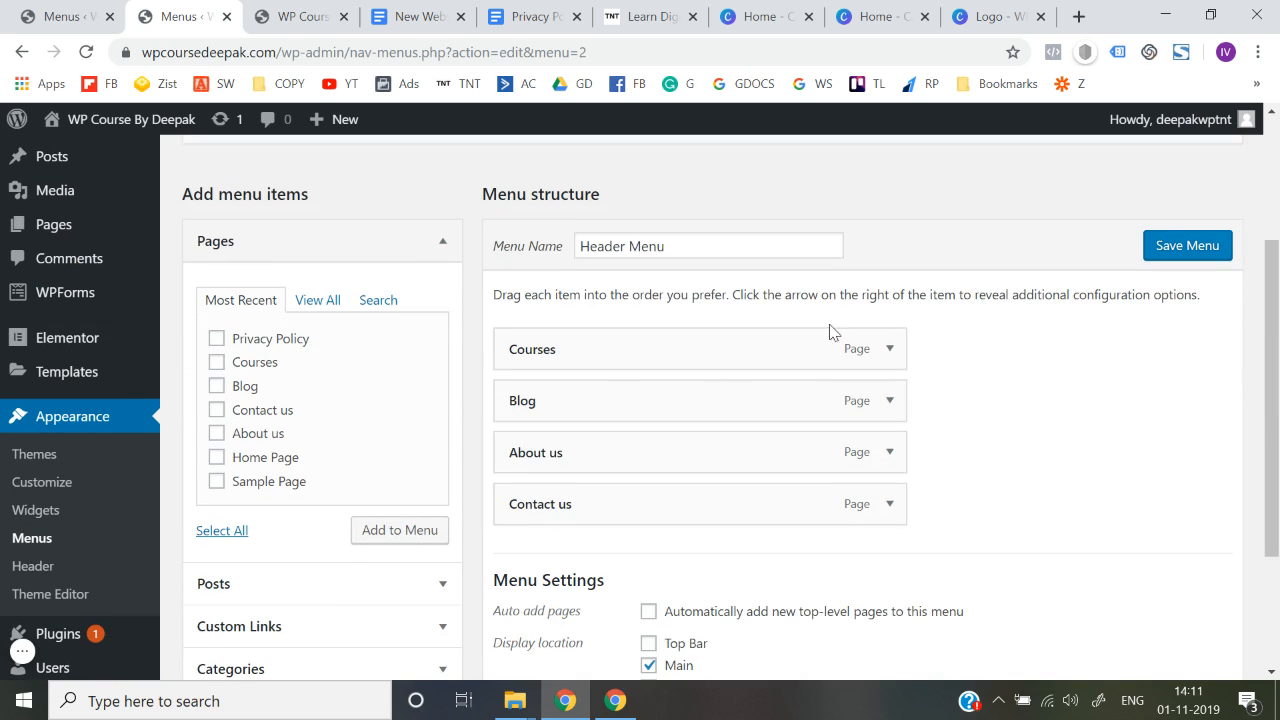
click(890, 347)
scroll(686, 409, down, 2)
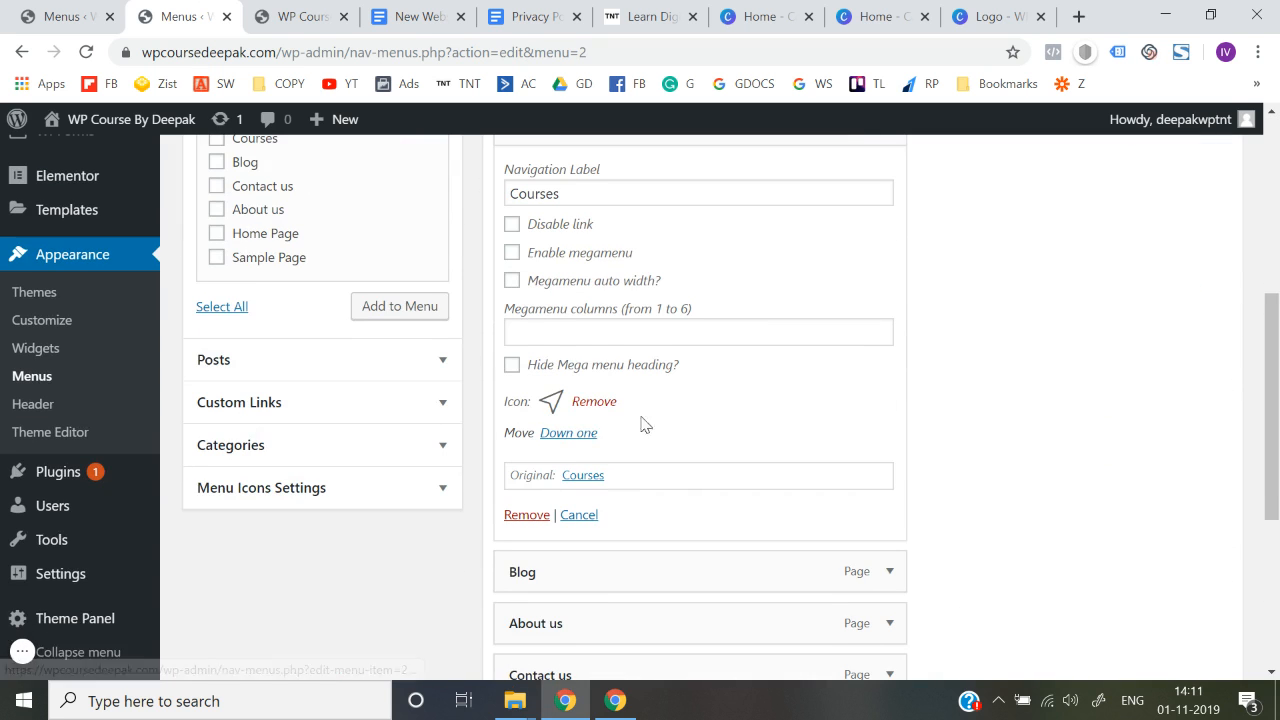
click(593, 401)
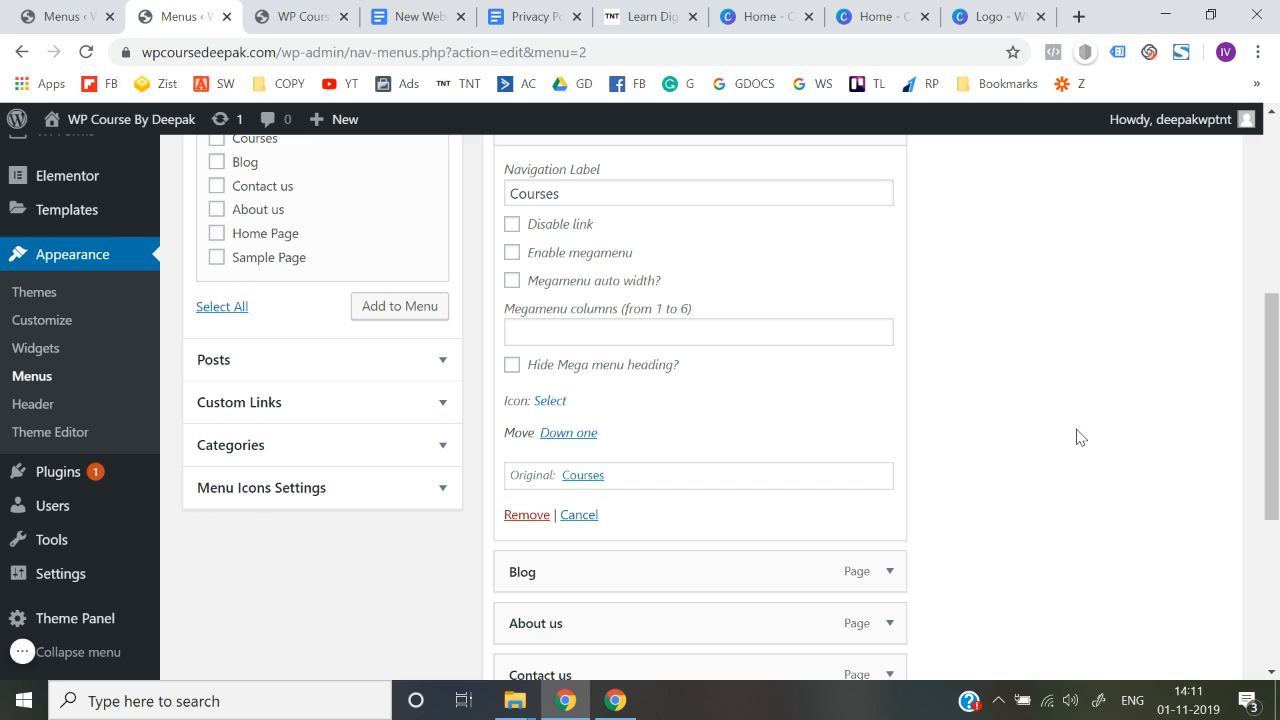
scroll(946, 411, down, 2)
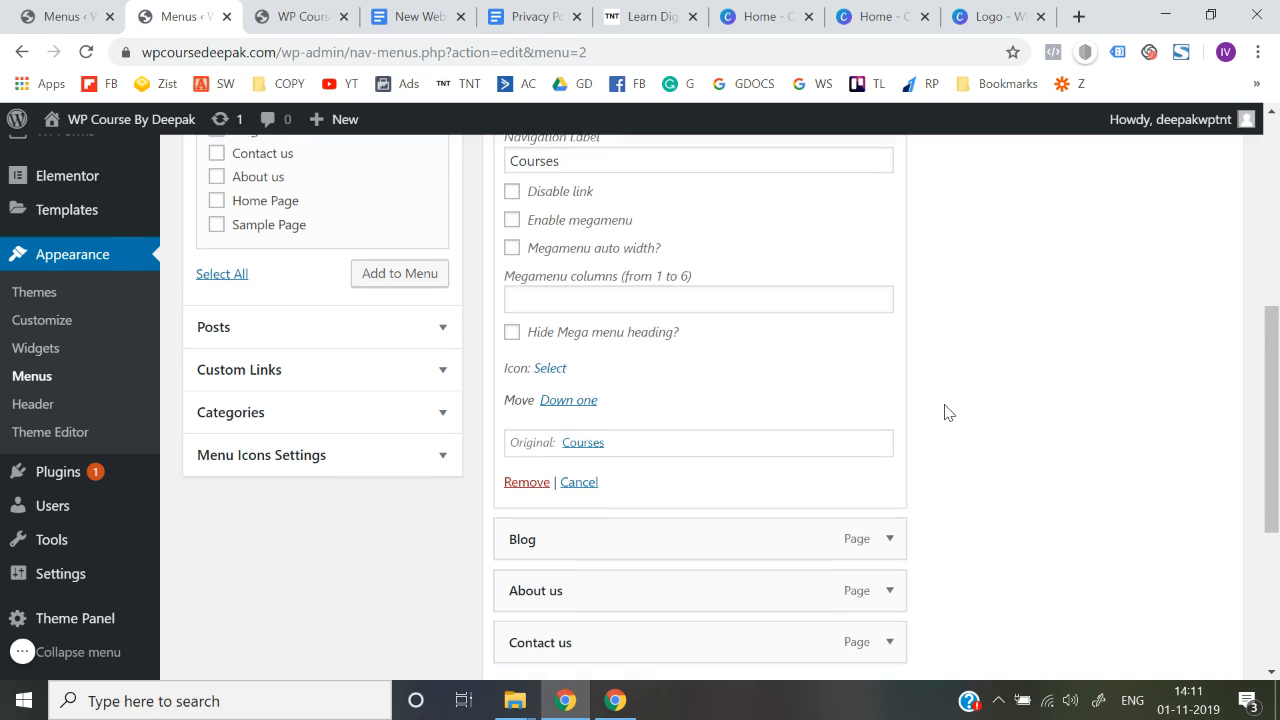
scroll(944, 411, down, 1)
scroll(1180, 566, down, 1)
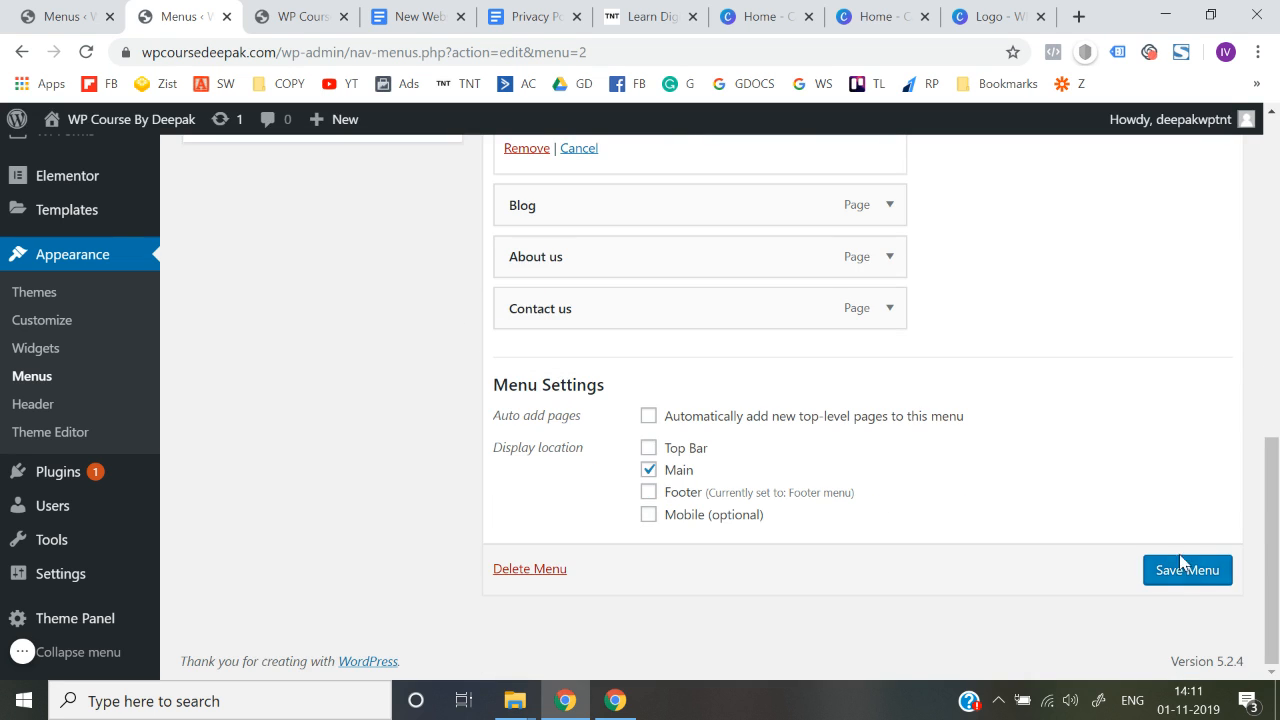
click(1194, 572)
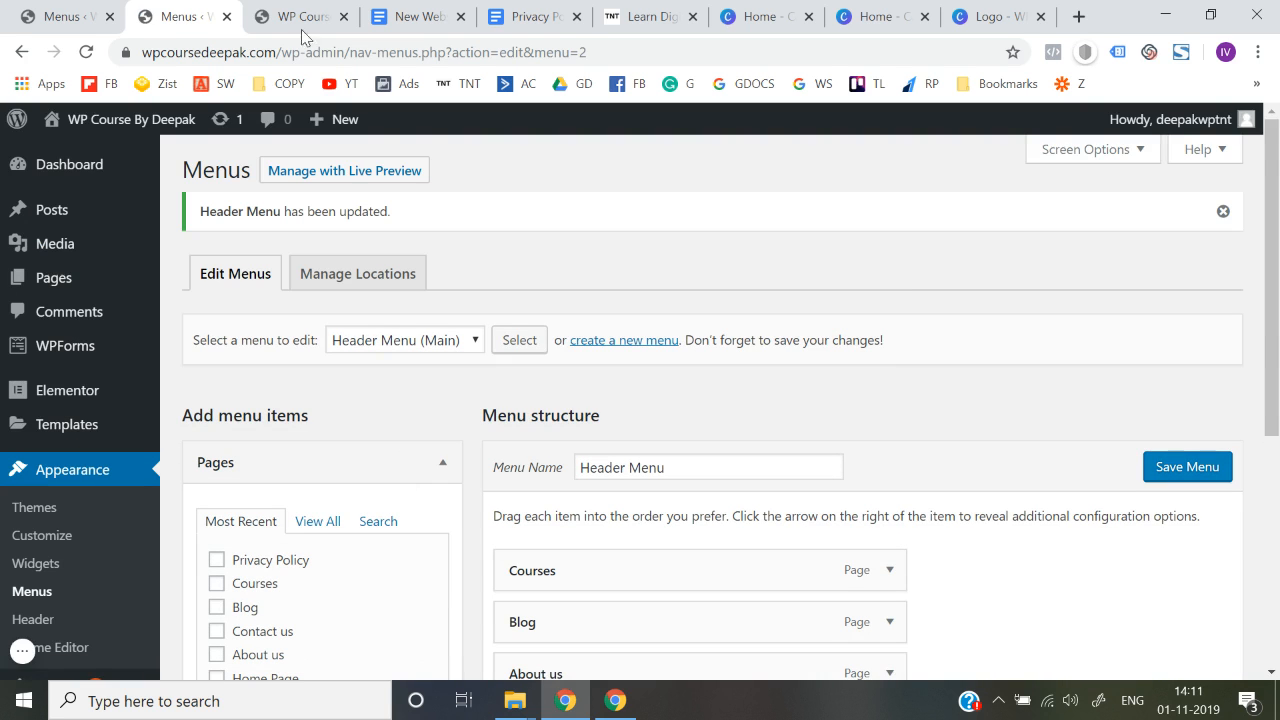
Step: Reload the live site and check its header menu without the Courses icon
click(298, 16)
click(297, 42)
key(Return)
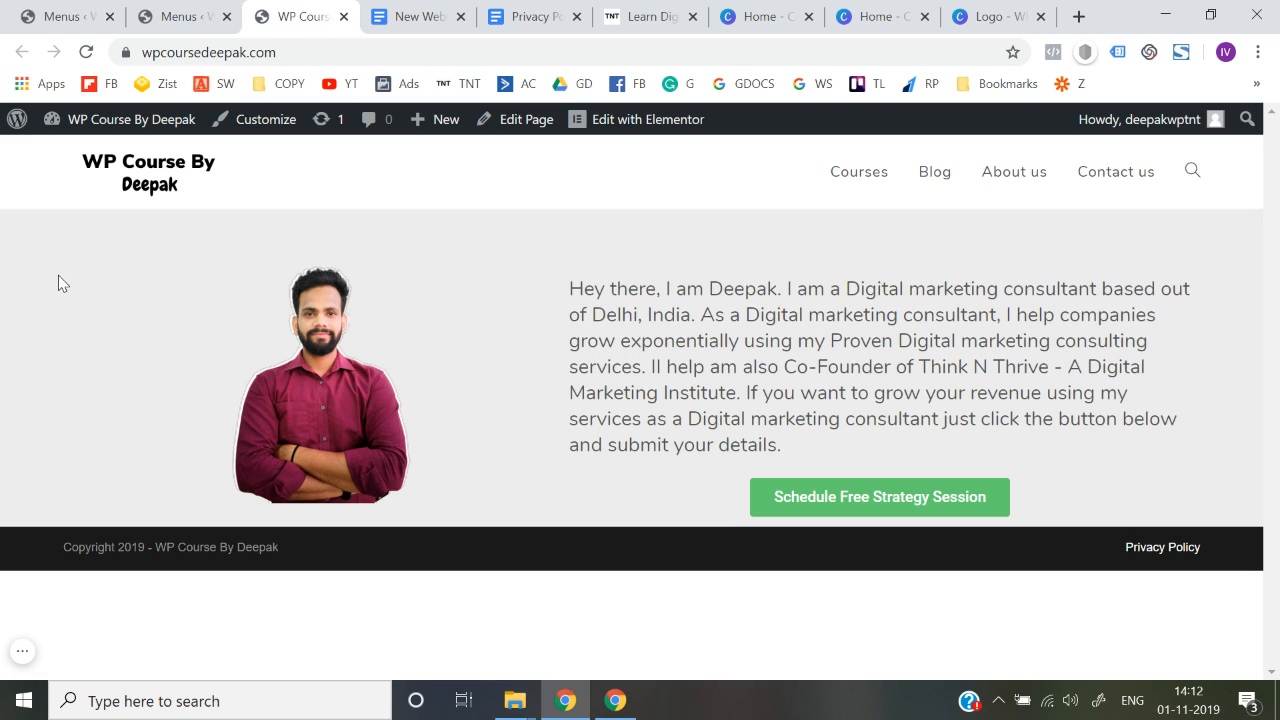
click(22, 655)
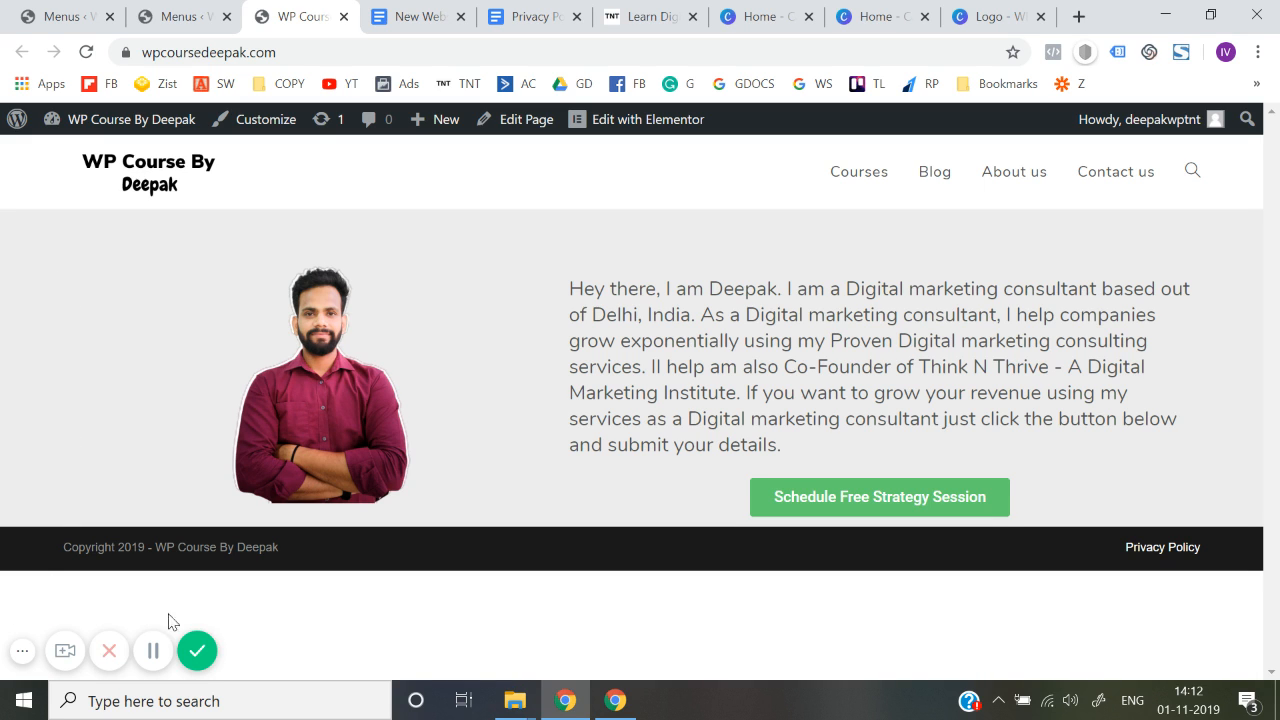